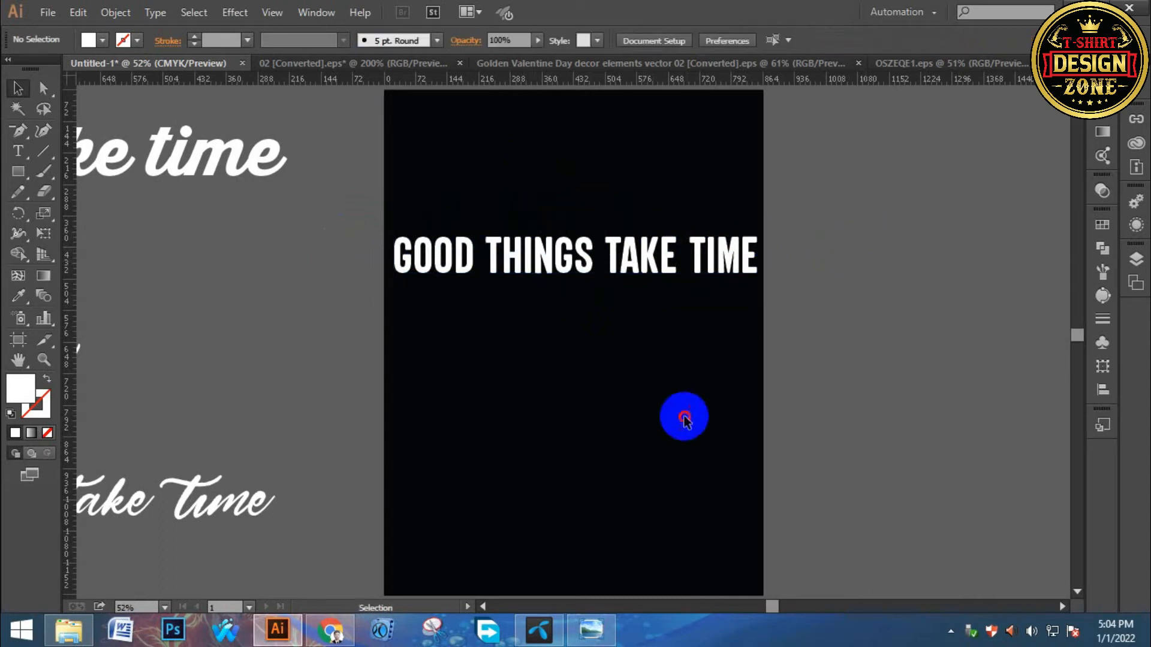
# - Copy THINGS TAKE TIME from the headline text and delete it there, keeping only the word GOOD
pyautogui.moveTo(527, 185); pyautogui.dragTo(642, 252)
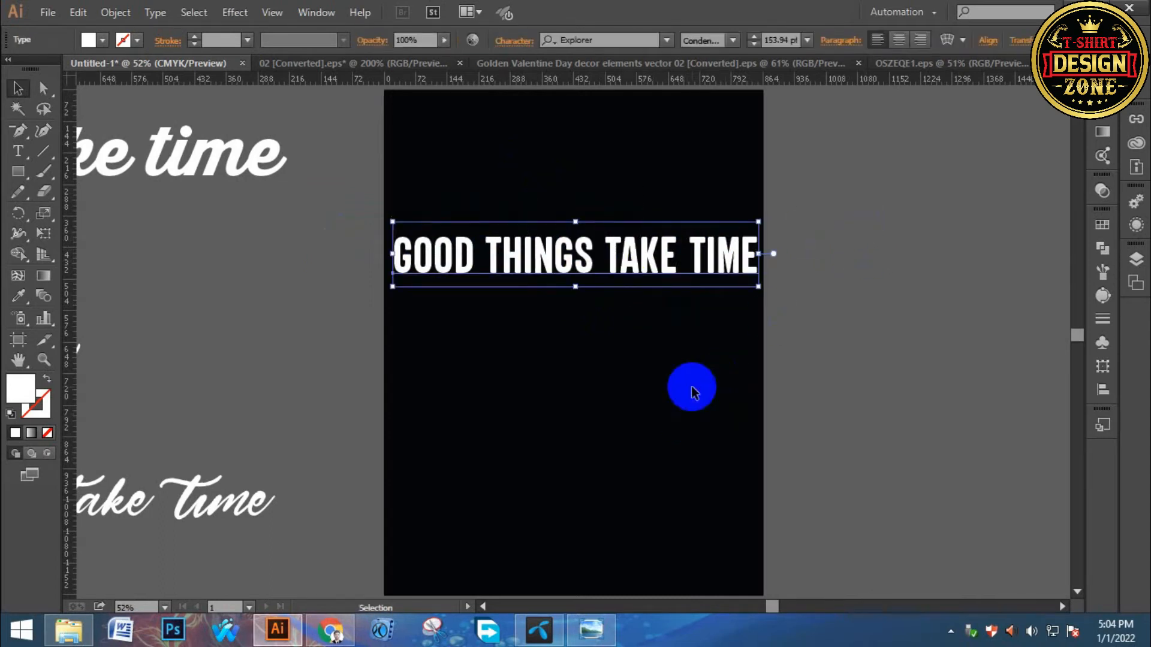
pyautogui.click(693, 392)
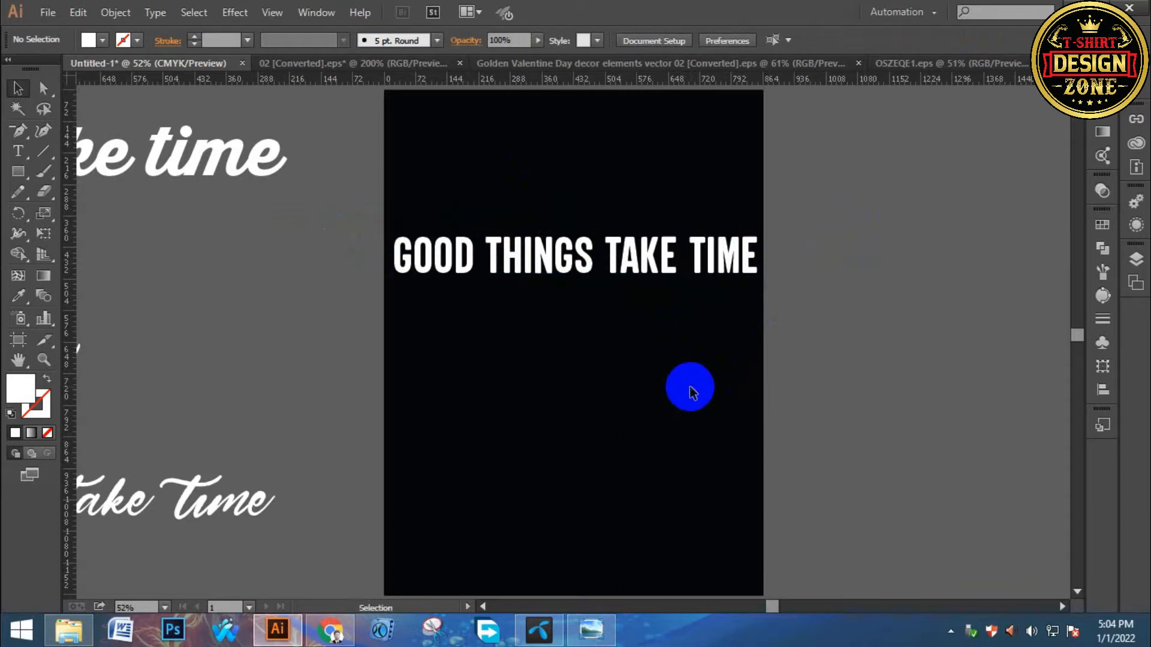
pyautogui.moveTo(547, 186); pyautogui.dragTo(546, 285)
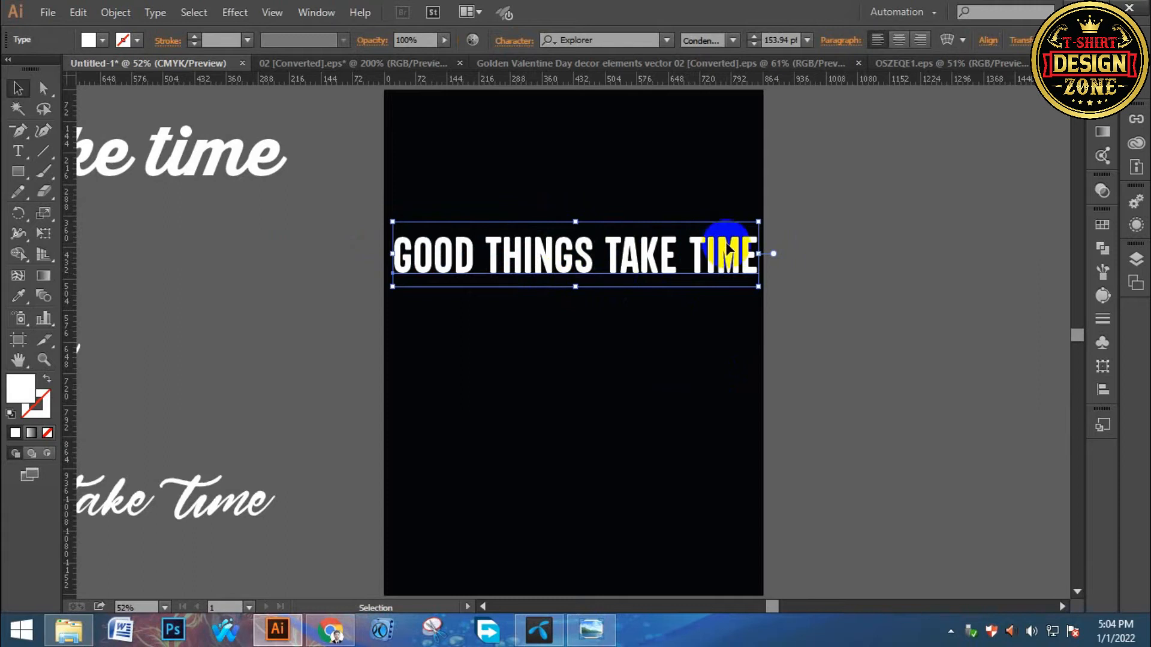
pyautogui.doubleClick(489, 256)
pyautogui.moveTo(486, 257); pyautogui.dragTo(909, 324)
pyautogui.hotkey('ctrl', 'c')
pyautogui.press('BackSpace')
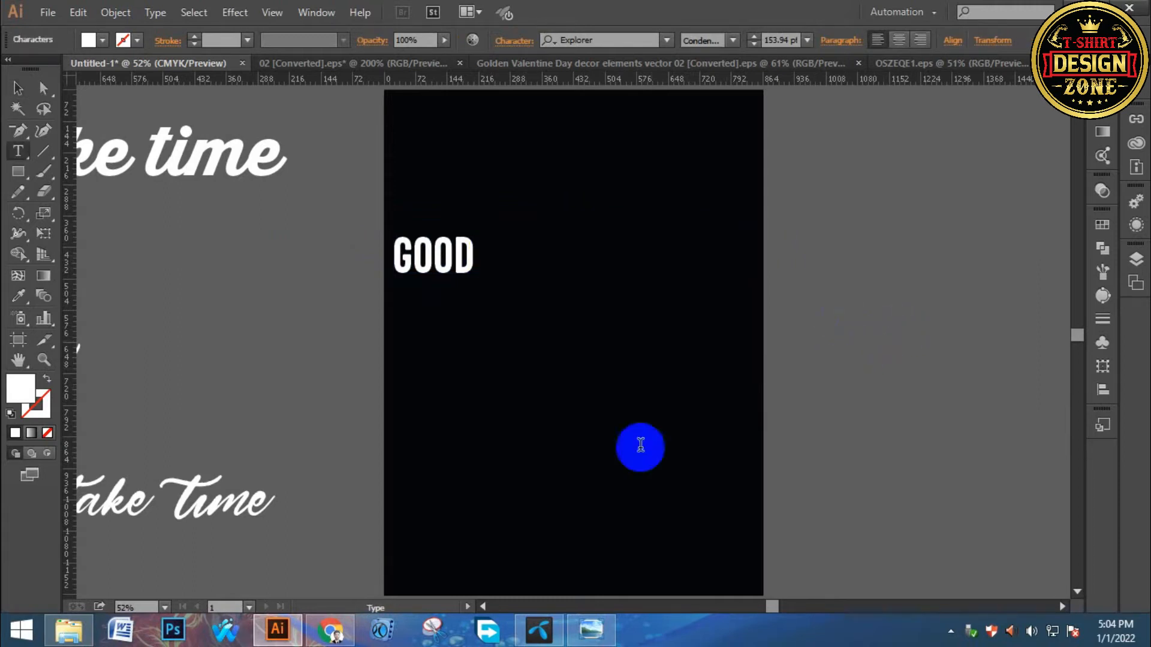
# - Move GOOD toward the middle of the artboard and duplicate it into a column of four copies
pyautogui.click(17, 91)
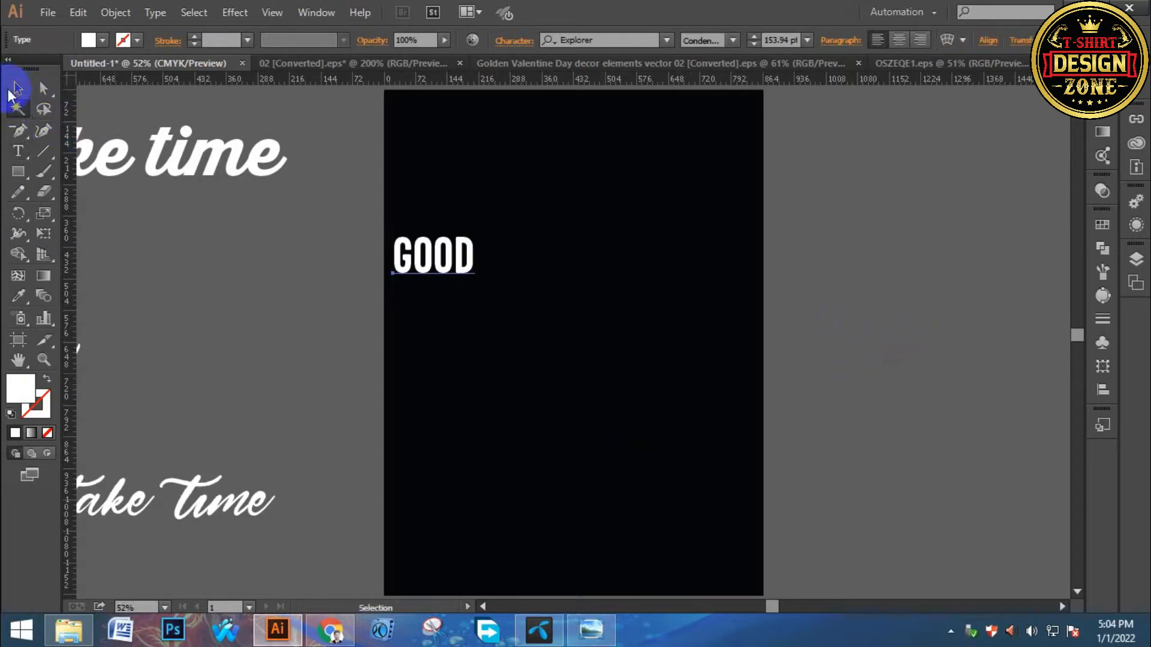
pyautogui.moveTo(437, 252); pyautogui.dragTo(559, 415)
pyautogui.click(570, 310)
pyautogui.click(524, 237)
# - Replace the second GOOD with THINGS, using the copied phrase and removing its remaining words
pyautogui.press('t')
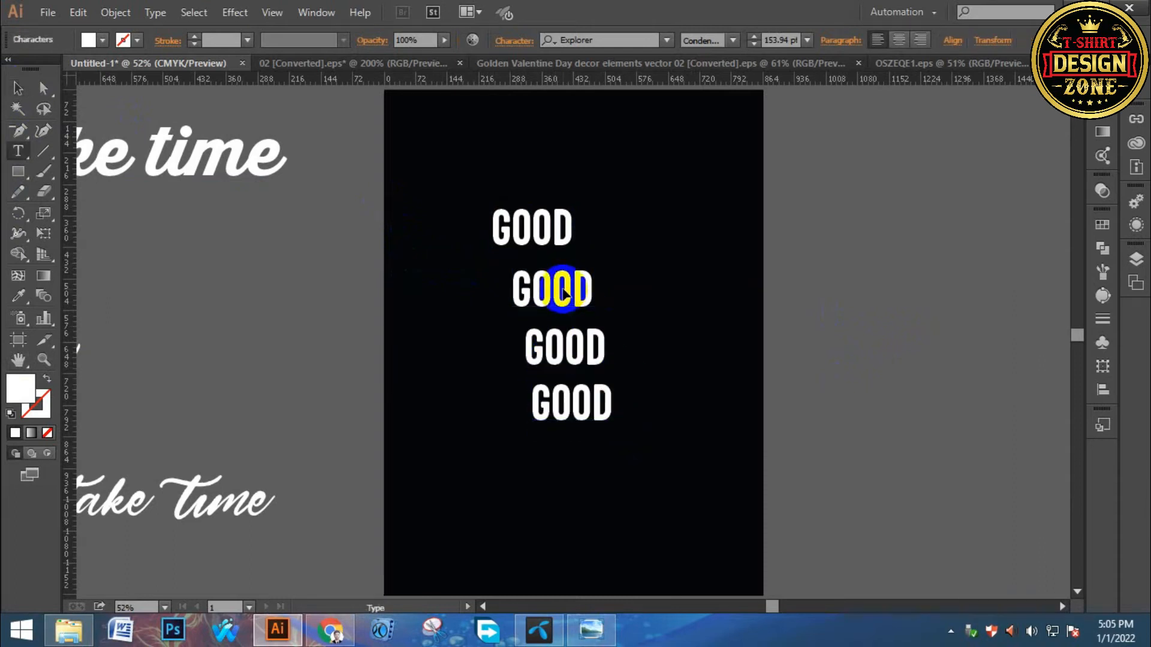
pyautogui.doubleClick(562, 288)
pyautogui.hotkey('ctrl', 'v')
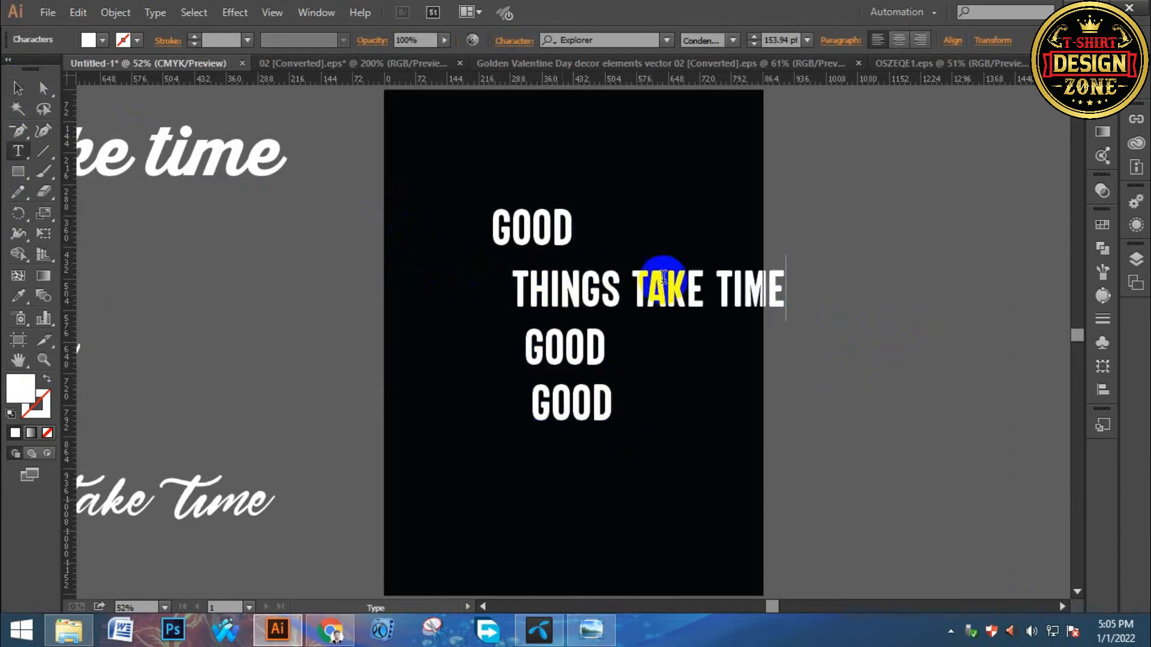
pyautogui.moveTo(631, 292); pyautogui.dragTo(849, 312)
pyautogui.press('BackSpace')
pyautogui.press('BackSpace')
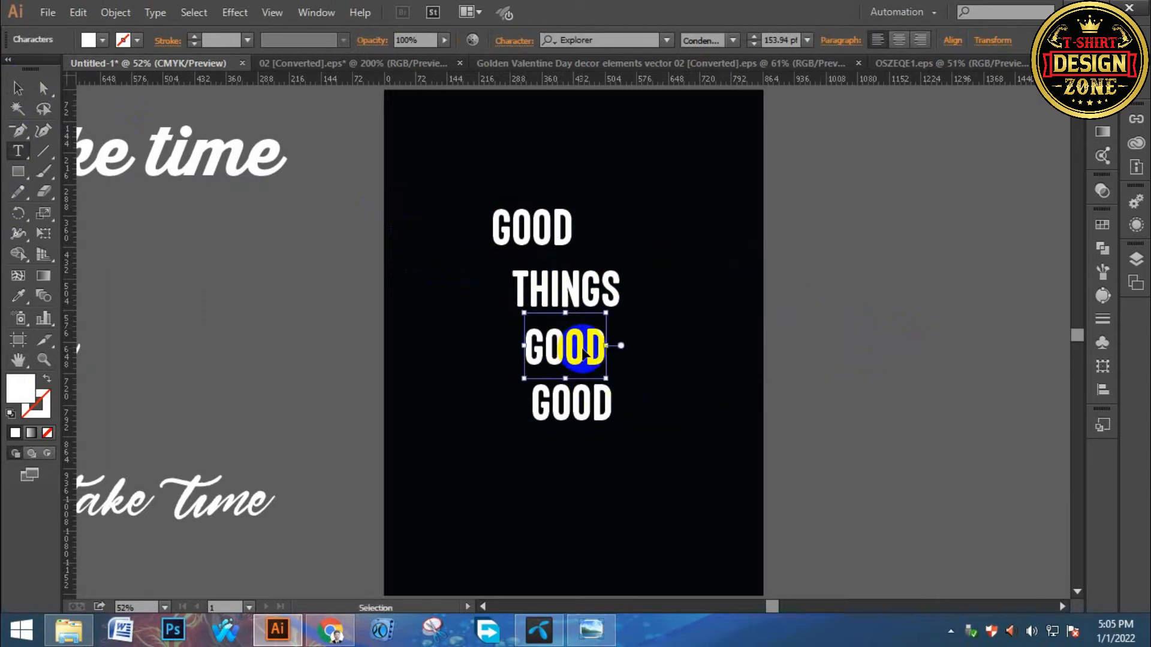
# - Replace the third GOOD with TAKE TIME and cut TIME out so only TAKE stays
pyautogui.doubleClick(582, 349)
pyautogui.write('TAKE TIME')
pyautogui.moveTo(607, 349); pyautogui.dragTo(780, 364)
pyautogui.hotkey('ctrl', 'x')
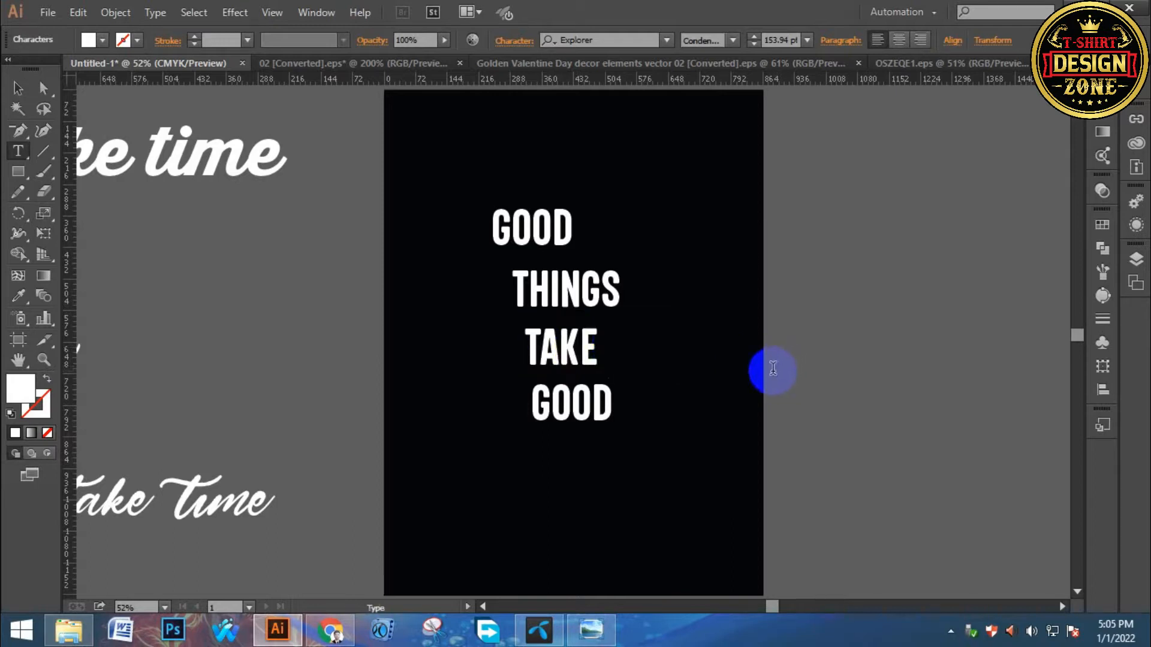
# - Replace the bottom GOOD with the cut word TIME and finish the text editing
pyautogui.doubleClick(583, 407)
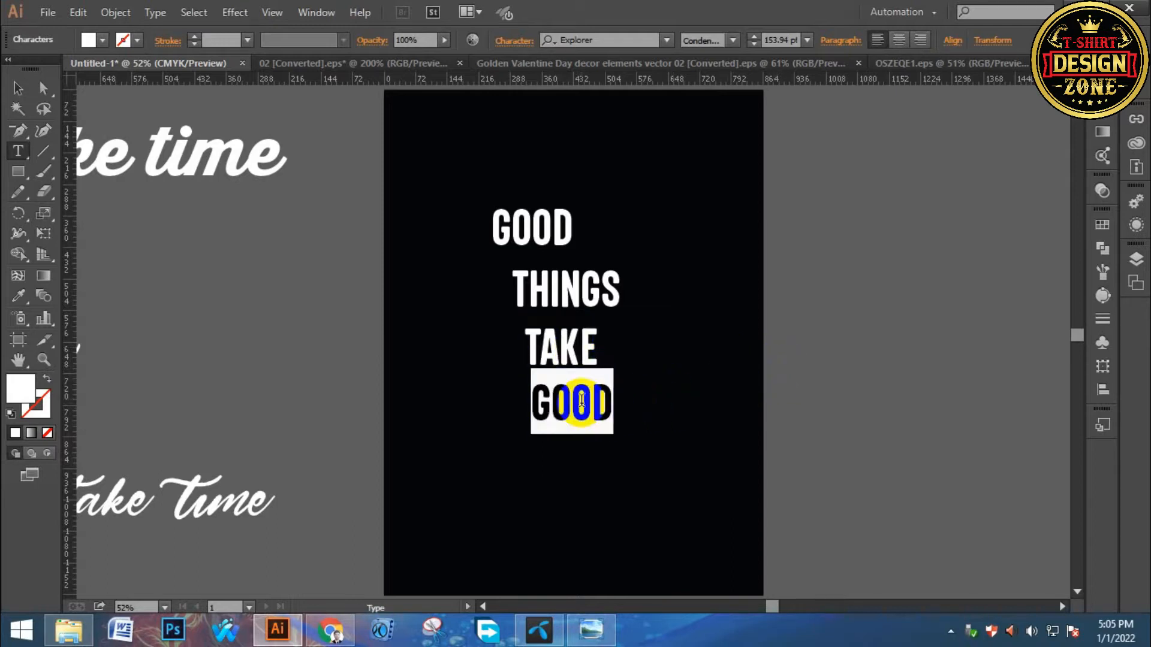
pyautogui.hotkey('ctrl', 'v')
pyautogui.keyDown('ctrl'); pyautogui.click(312, 309); pyautogui.keyUp('ctrl')
pyautogui.click(20, 151)
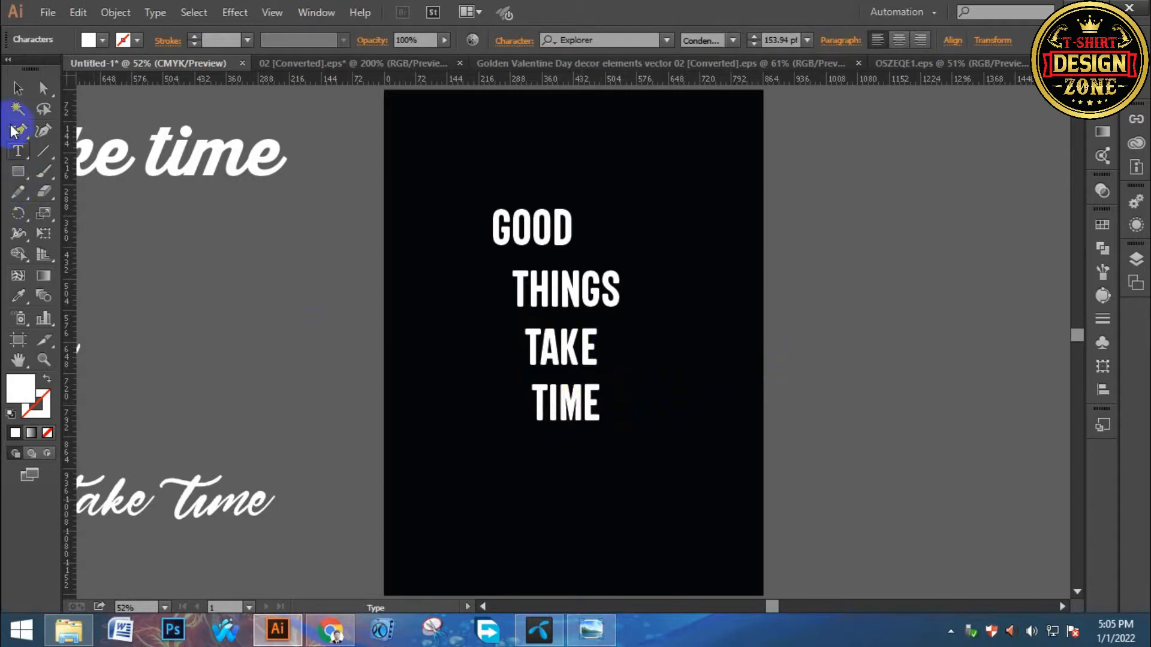
# - Reposition the four words into a loosely centred vertical column with wider gaps between the lines
pyautogui.click(13, 88)
pyautogui.click(394, 185)
pyautogui.moveTo(504, 226); pyautogui.dragTo(616, 259)
pyautogui.moveTo(581, 341); pyautogui.dragTo(612, 442)
pyautogui.click(536, 183)
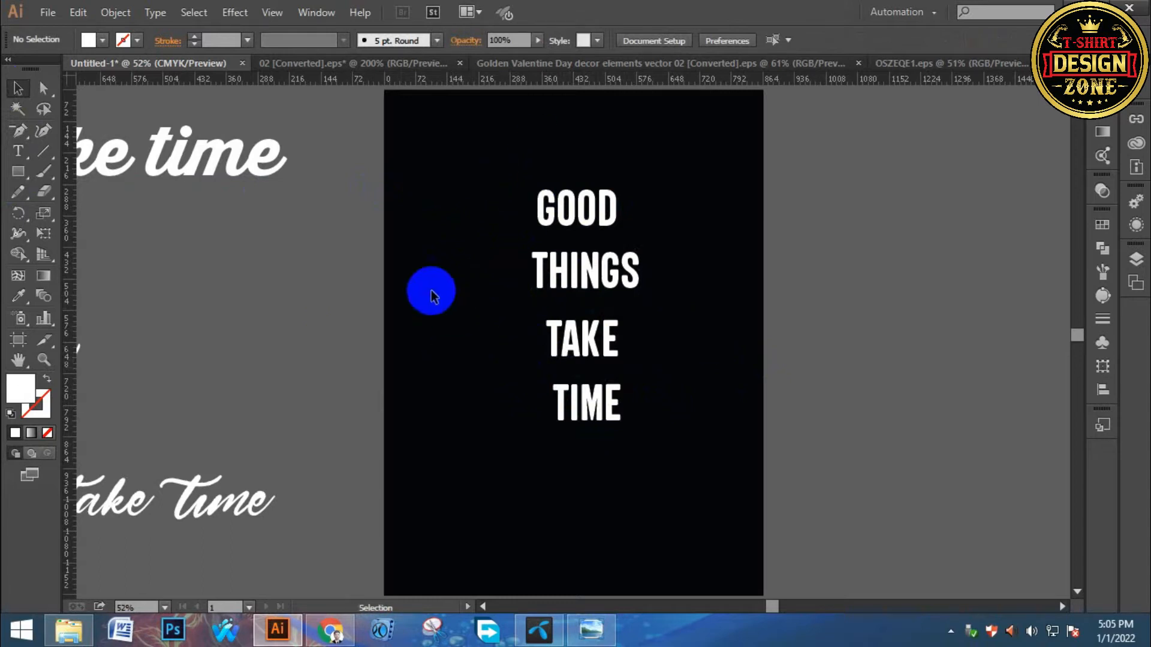
pyautogui.moveTo(547, 405); pyautogui.dragTo(538, 460)
pyautogui.moveTo(579, 340); pyautogui.dragTo(586, 370)
pyautogui.moveTo(534, 259); pyautogui.dragTo(526, 291)
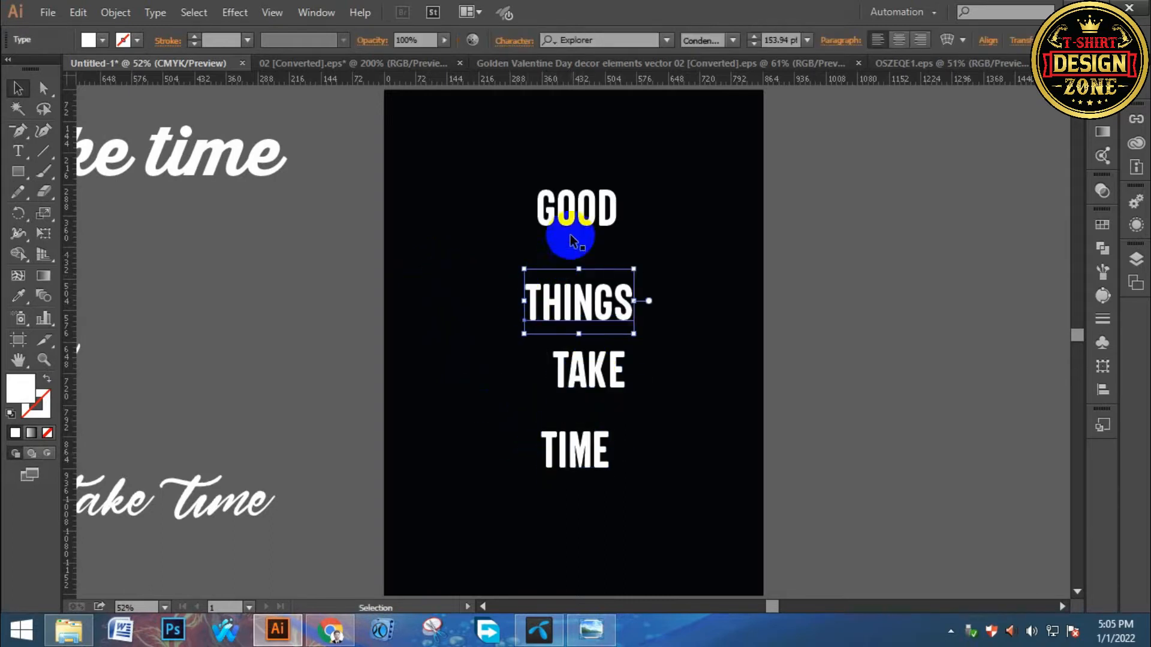
pyautogui.click(570, 218)
pyautogui.click(422, 290)
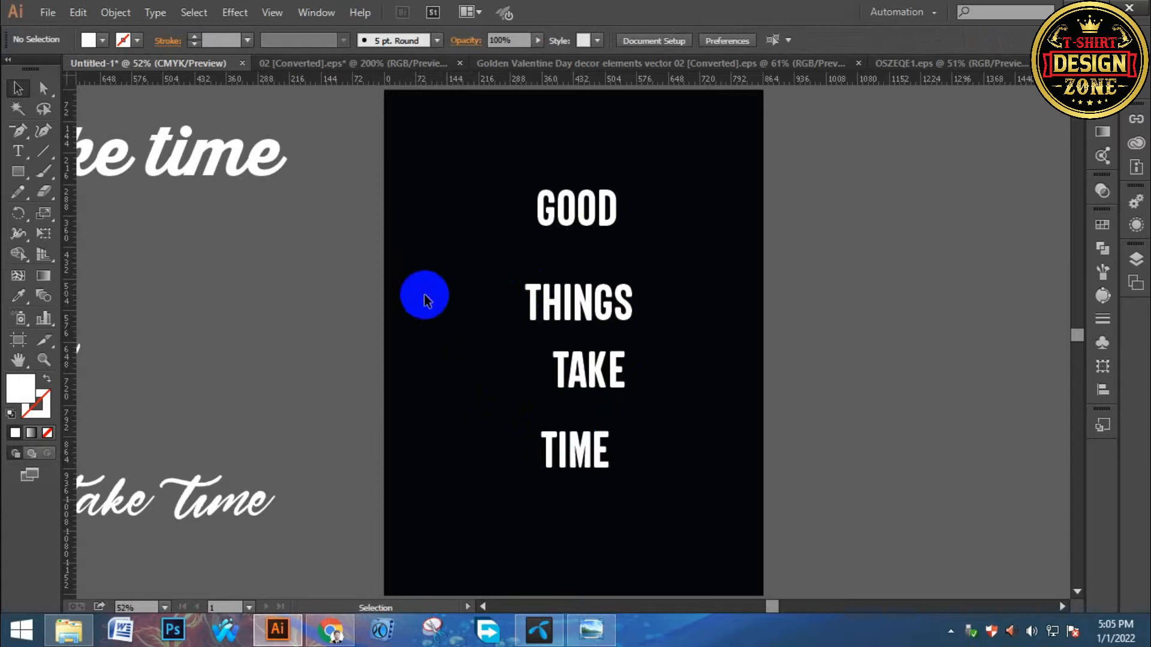
# - Apply the Thirsty Script Extrabold Demo style to GOOD with the Eyedropper, sampling the upper script phrase beside the artboard
pyautogui.click(586, 239)
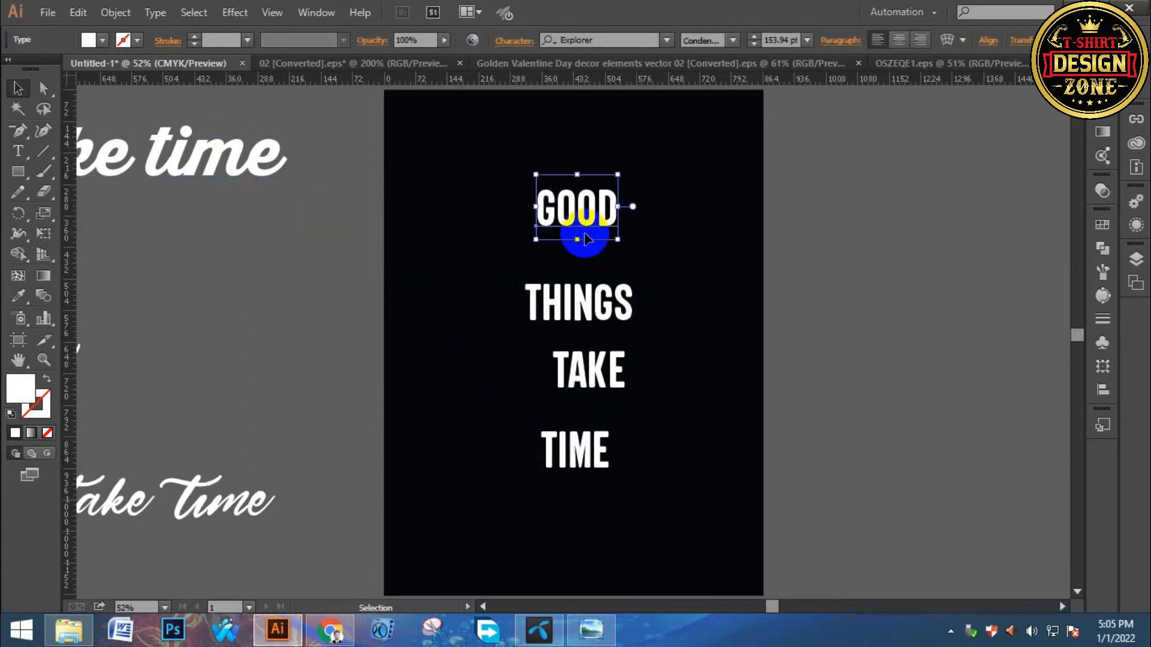
pyautogui.press('i')
pyautogui.click(261, 142)
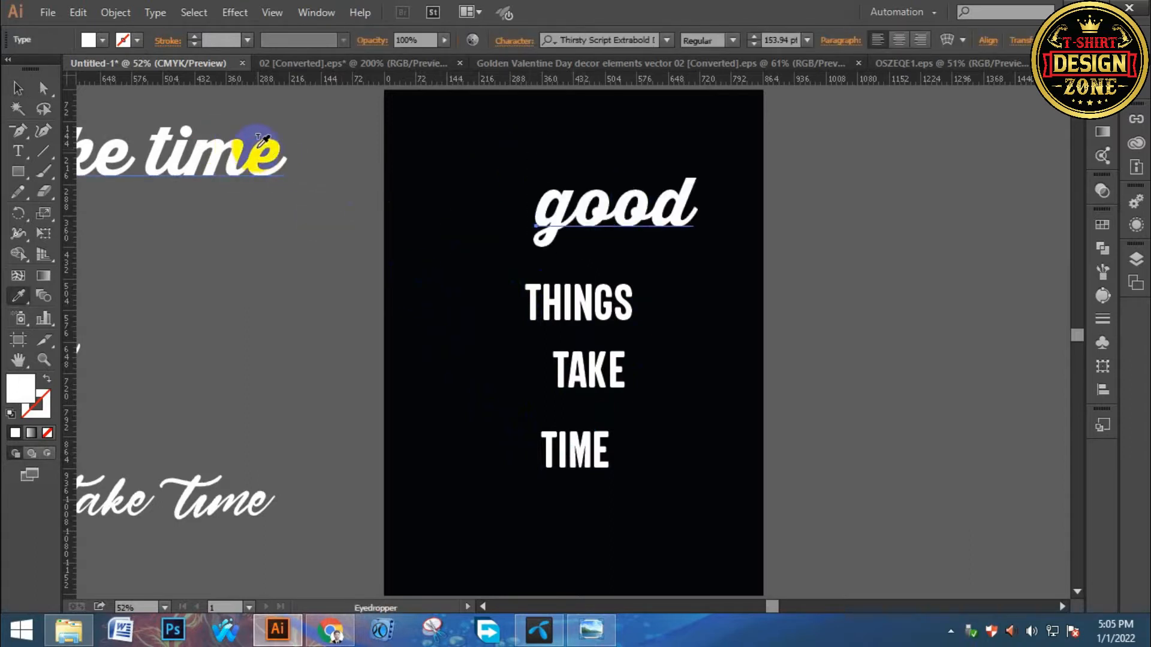
pyautogui.click(18, 88)
pyautogui.click(508, 469)
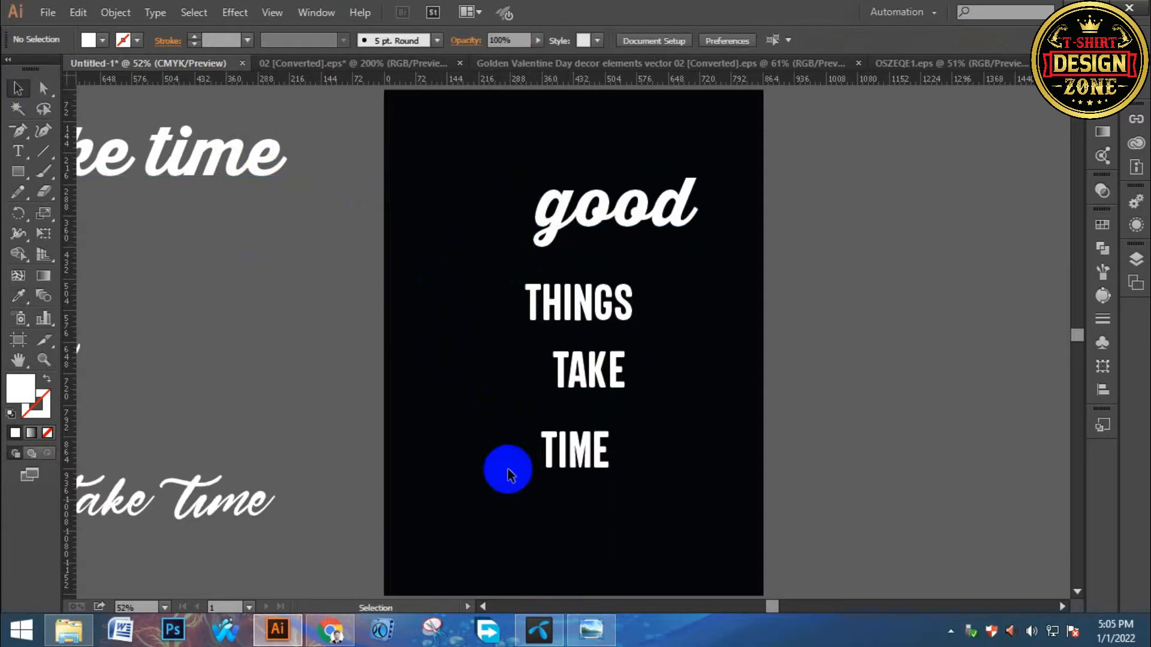
# - Match TIME to the script style of the word good with the Eyedropper
pyautogui.moveTo(607, 507); pyautogui.dragTo(459, 430)
pyautogui.press('i')
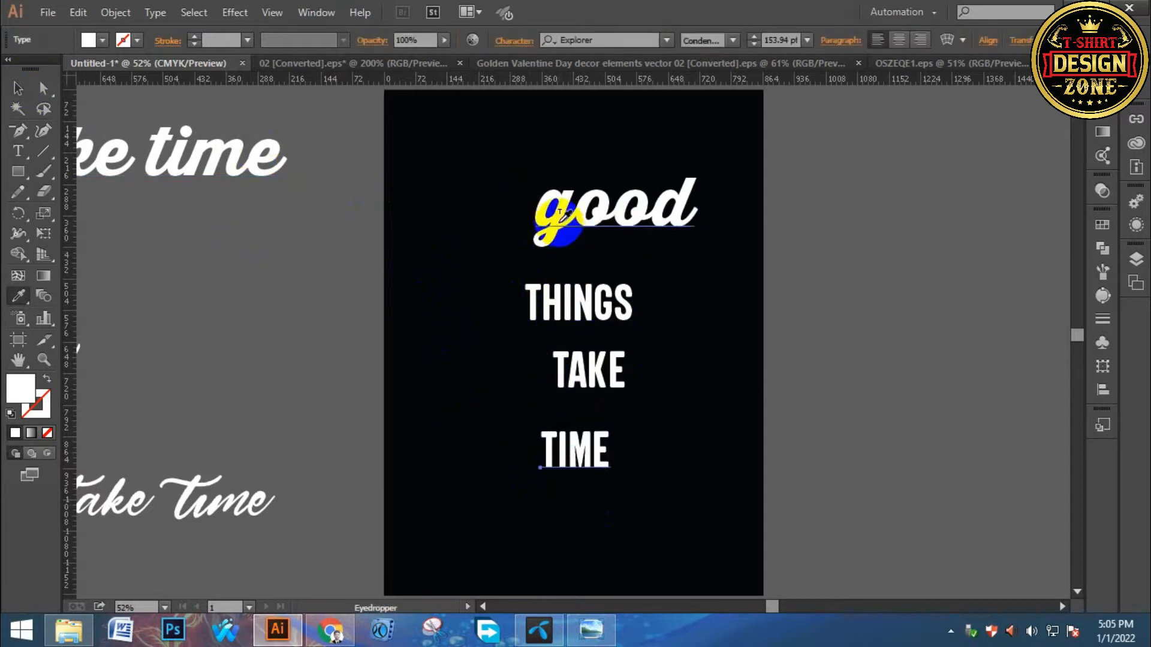
pyautogui.click(561, 218)
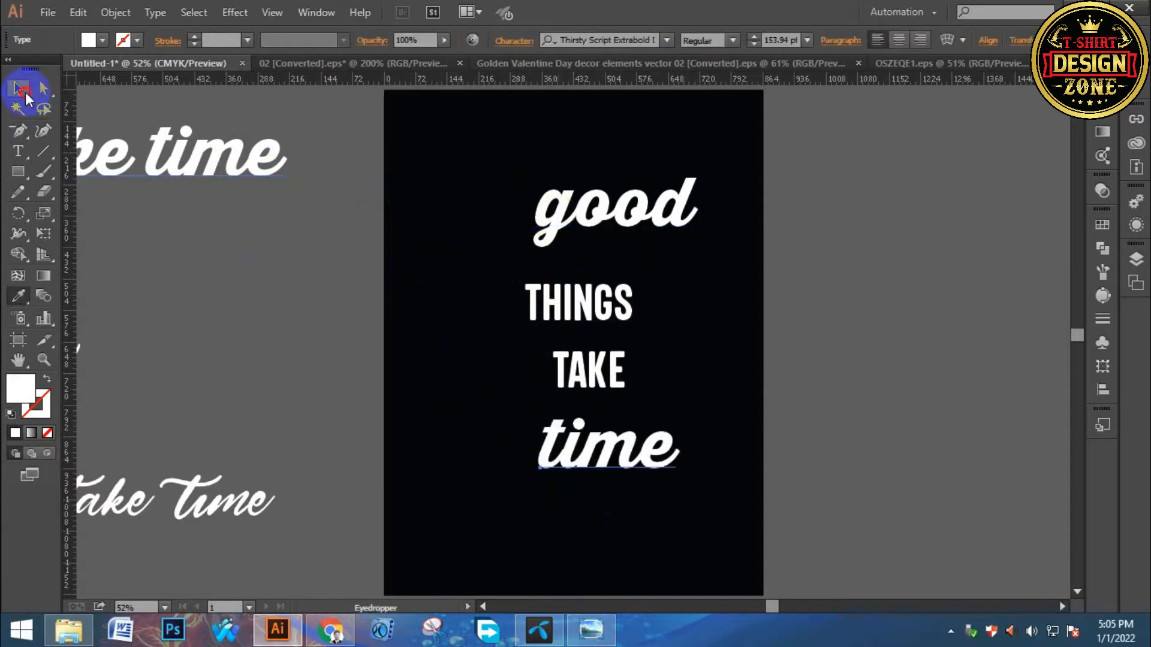
pyautogui.click(23, 92)
pyautogui.click(296, 277)
# - Apply the Bellynice 157 pt style to THINGS with the Eyedropper, sampling the middle script phrase beside the artboard
pyautogui.click(555, 297)
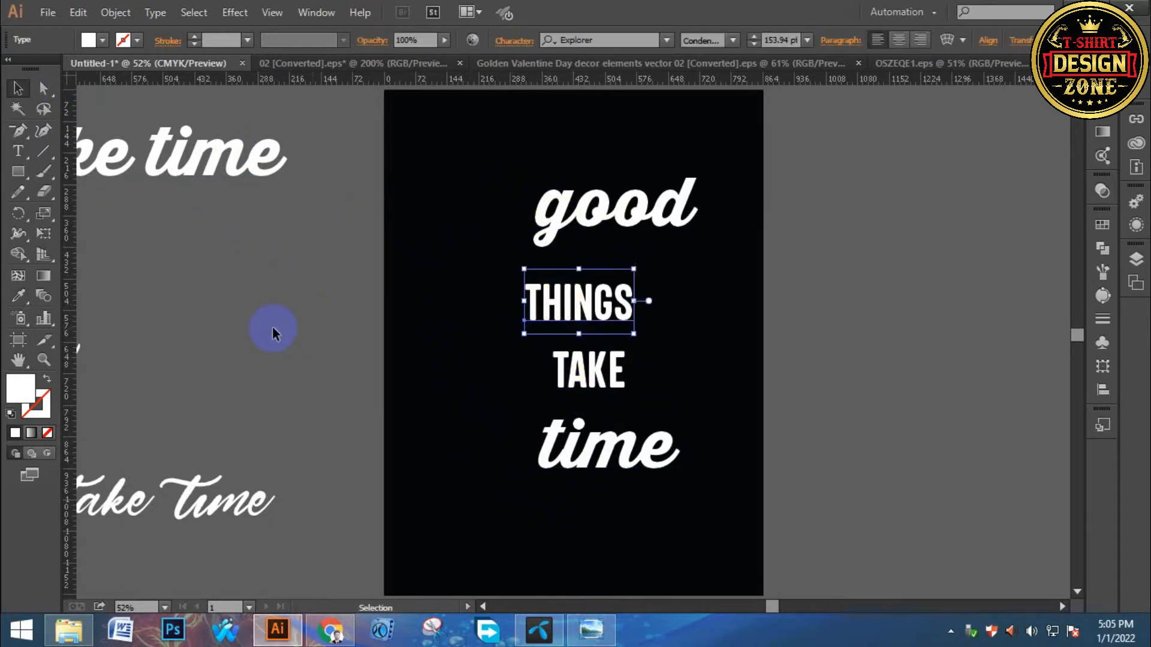
pyautogui.hotkey('ctrl', '-')
pyautogui.press('i')
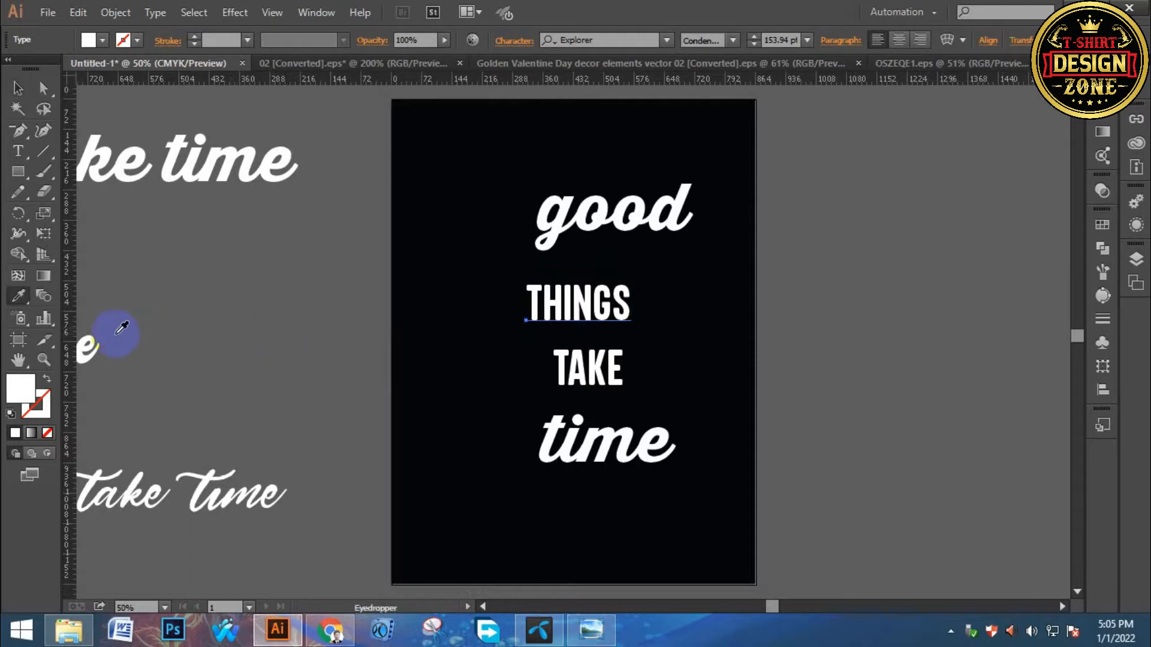
pyautogui.click(88, 339)
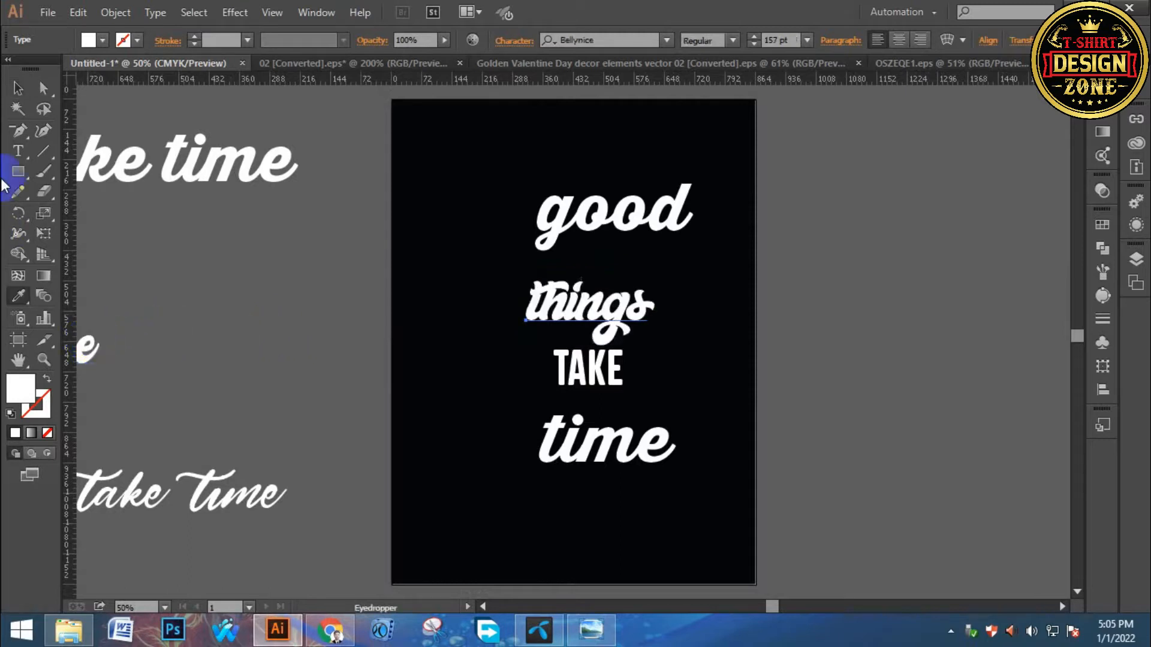
pyautogui.click(18, 88)
pyautogui.click(442, 377)
pyautogui.click(591, 329)
pyautogui.click(466, 358)
# - Apply the Hardest Style Demo 137 pt style to TAKE with the Eyedropper, sampling the lower script phrase beside the artboard
pyautogui.click(570, 372)
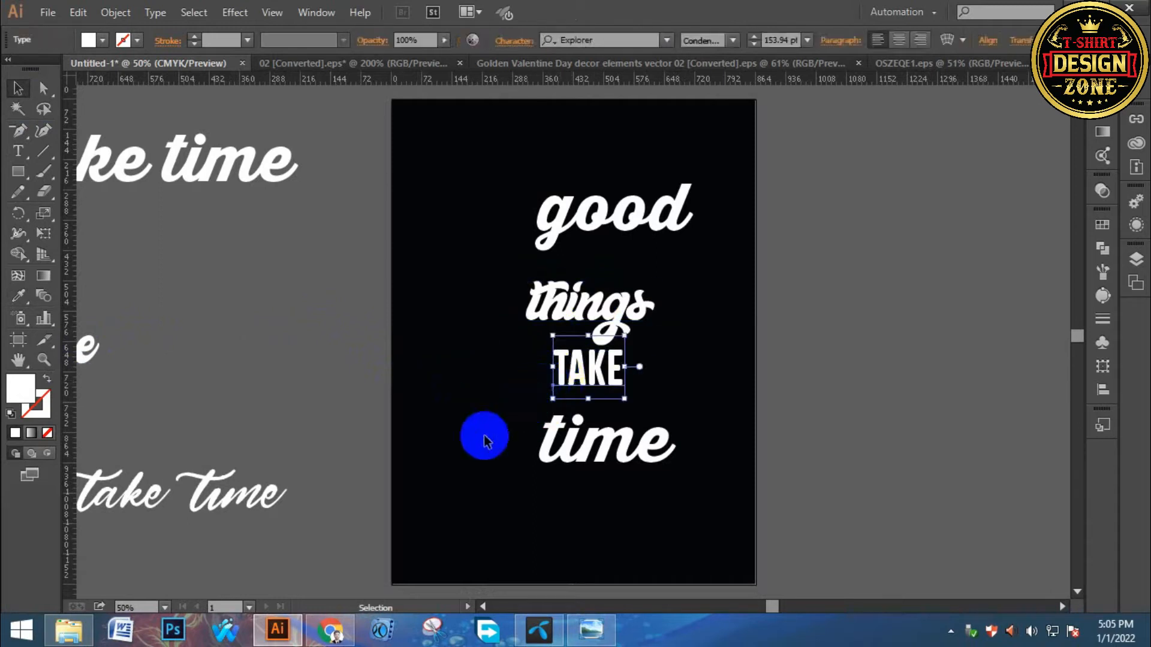
pyautogui.press('i')
pyautogui.click(265, 493)
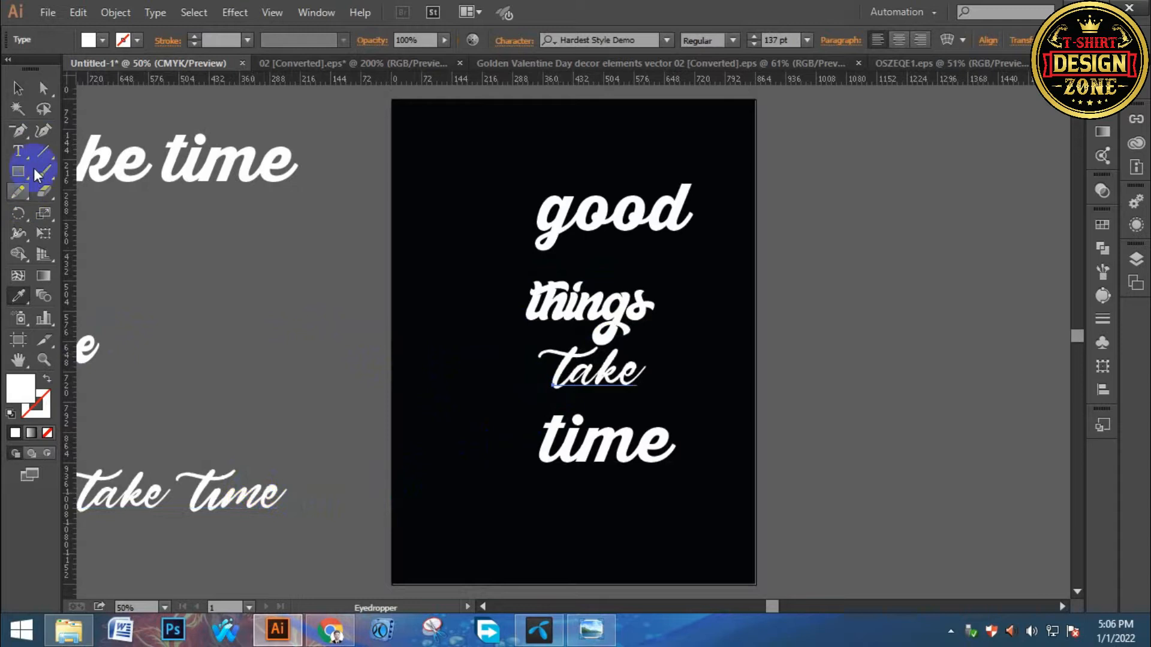
pyautogui.click(18, 88)
pyautogui.click(238, 271)
# - Duplicate the word good beside the artboard and replace its text with the font name Thirsty Script Extrabold Demo
pyautogui.hotkey('ctrl', '0')
pyautogui.press('space')
pyautogui.moveTo(303, 299); pyautogui.dragTo(204, 306)
pyautogui.moveTo(534, 222); pyautogui.dragTo(883, 253)
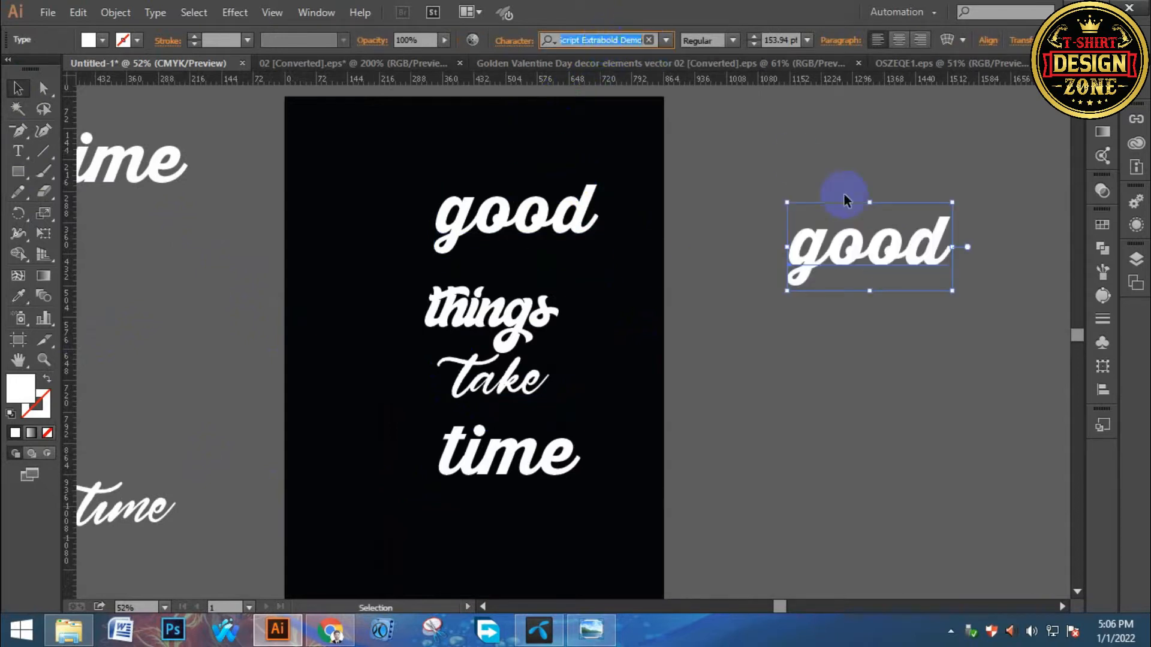
pyautogui.doubleClick(860, 247)
pyautogui.doubleClick(860, 246)
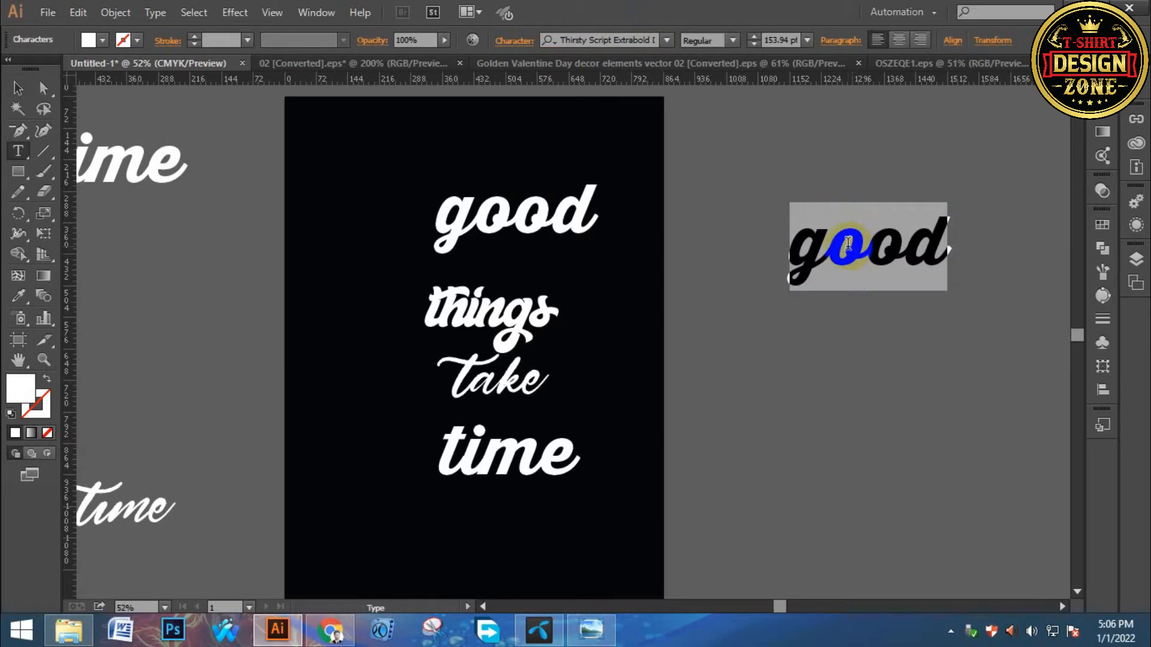
pyautogui.hotkey('ctrl', 'v')
pyautogui.click(21, 88)
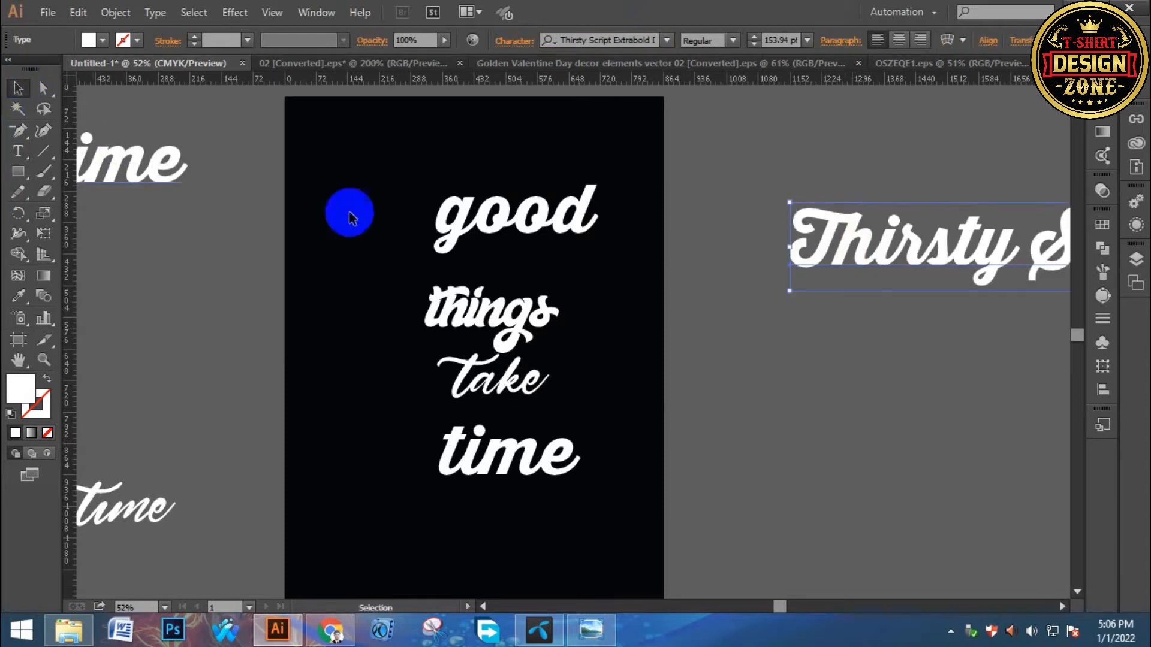
pyautogui.moveTo(603, 267); pyautogui.dragTo(377, 292)
pyautogui.moveTo(736, 322); pyautogui.dragTo(489, 324)
pyautogui.click(300, 251)
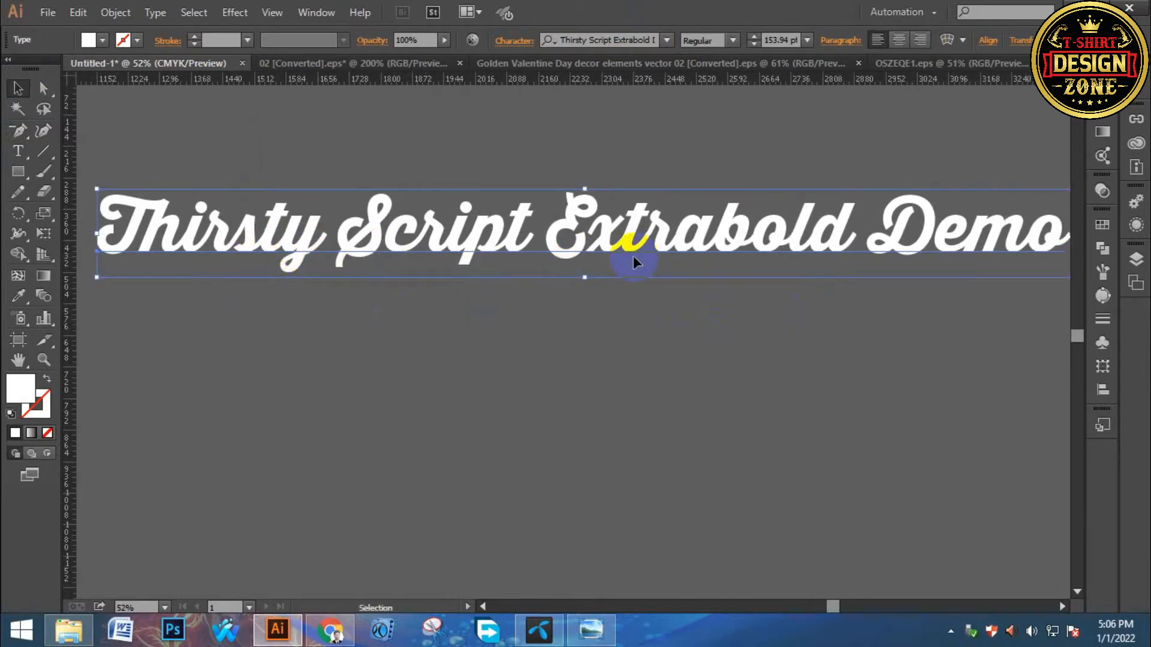
pyautogui.hotkey('ctrl', '-')
pyautogui.hotkey('ctrl', '-')
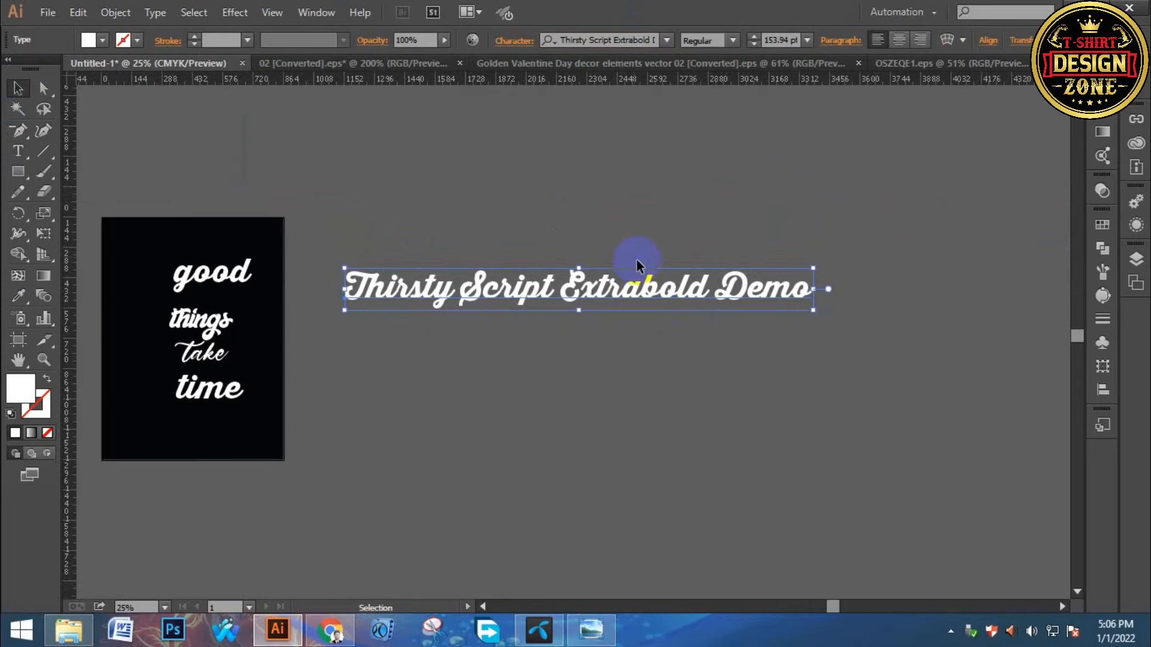
# - Duplicate the word things below the first font label and replace its text with its font name, Bellynice
pyautogui.press('a')
pyautogui.hotkey('ctrl', '0')
pyautogui.moveTo(678, 331); pyautogui.dragTo(553, 288)
pyautogui.moveTo(512, 256); pyautogui.dragTo(856, 328)
pyautogui.click(602, 39)
pyautogui.hotkey('ctrl', 'c')
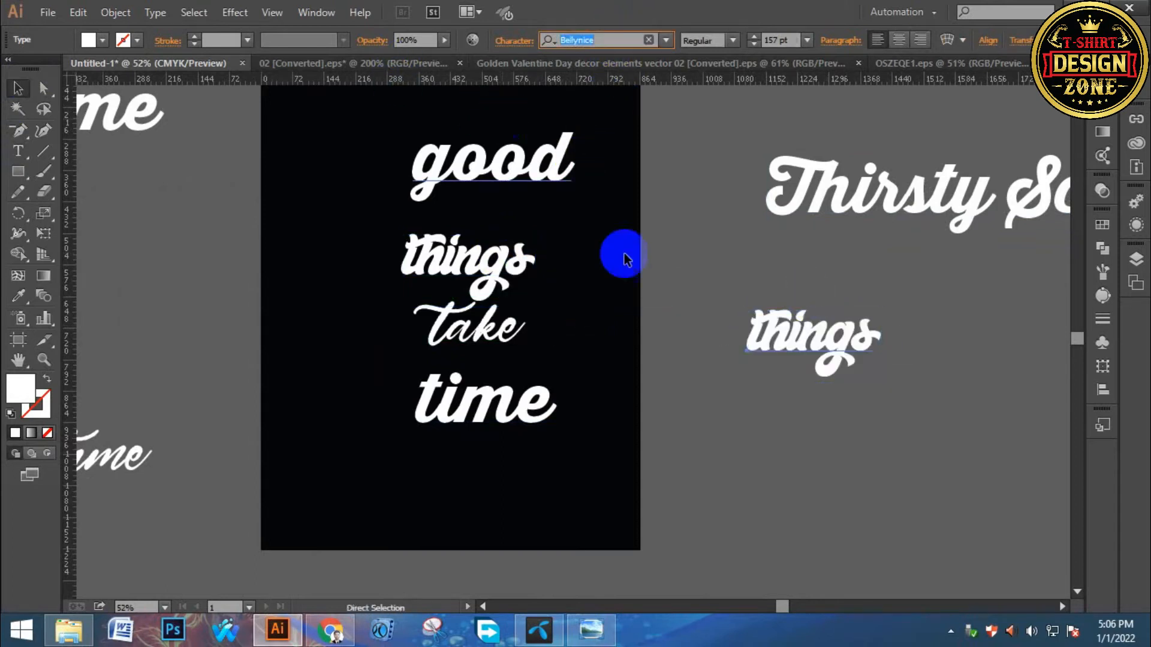
pyautogui.doubleClick(784, 340)
pyautogui.hotkey('ctrl', 'a')
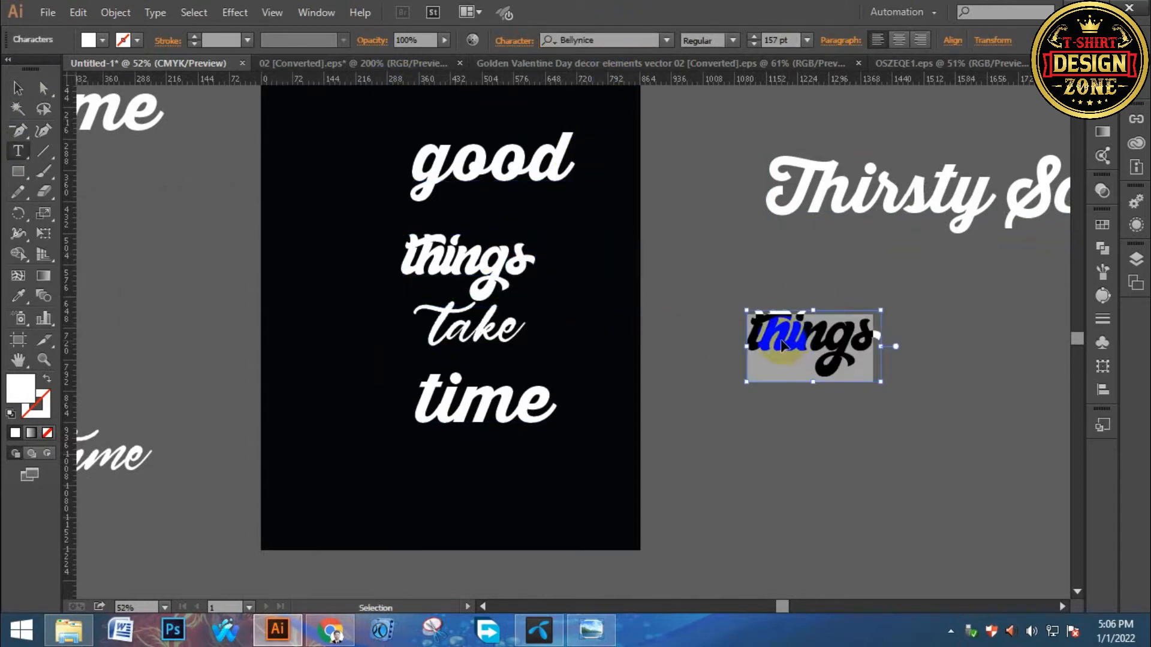
pyautogui.hotkey('ctrl', 'v')
pyautogui.click(17, 89)
pyautogui.click(770, 351)
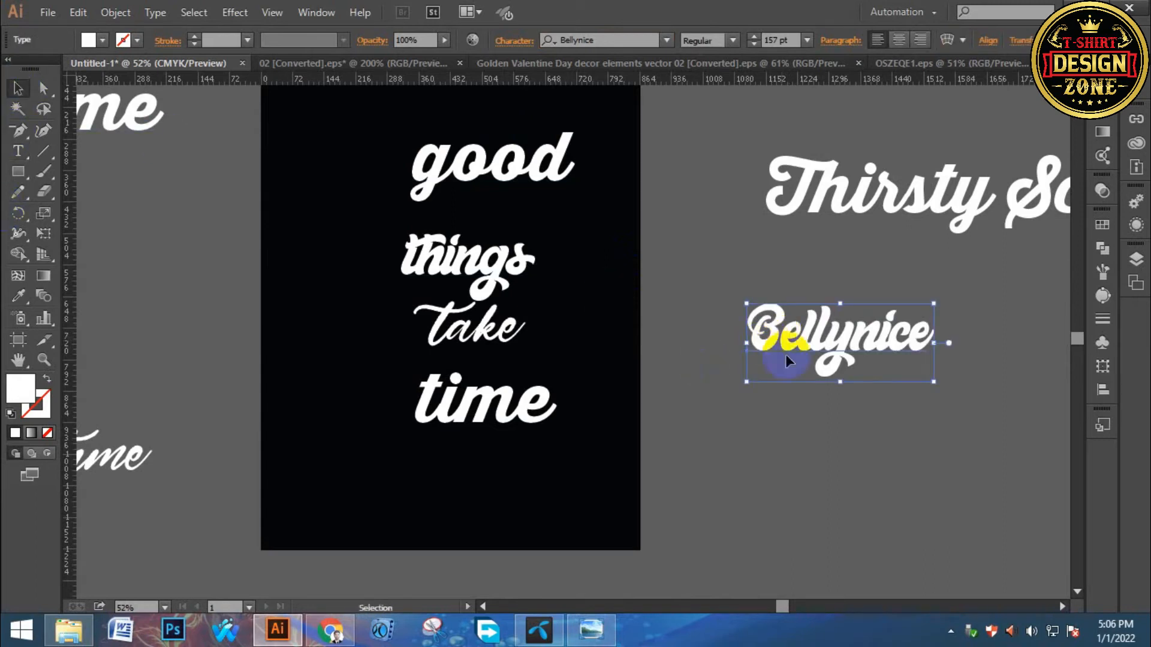
pyautogui.click(817, 403)
# - Duplicate the Bellynice label below itself and replace its text with Hardest Style Demo, the font name of the word take
pyautogui.moveTo(823, 345); pyautogui.dragTo(808, 418)
pyautogui.click(485, 340)
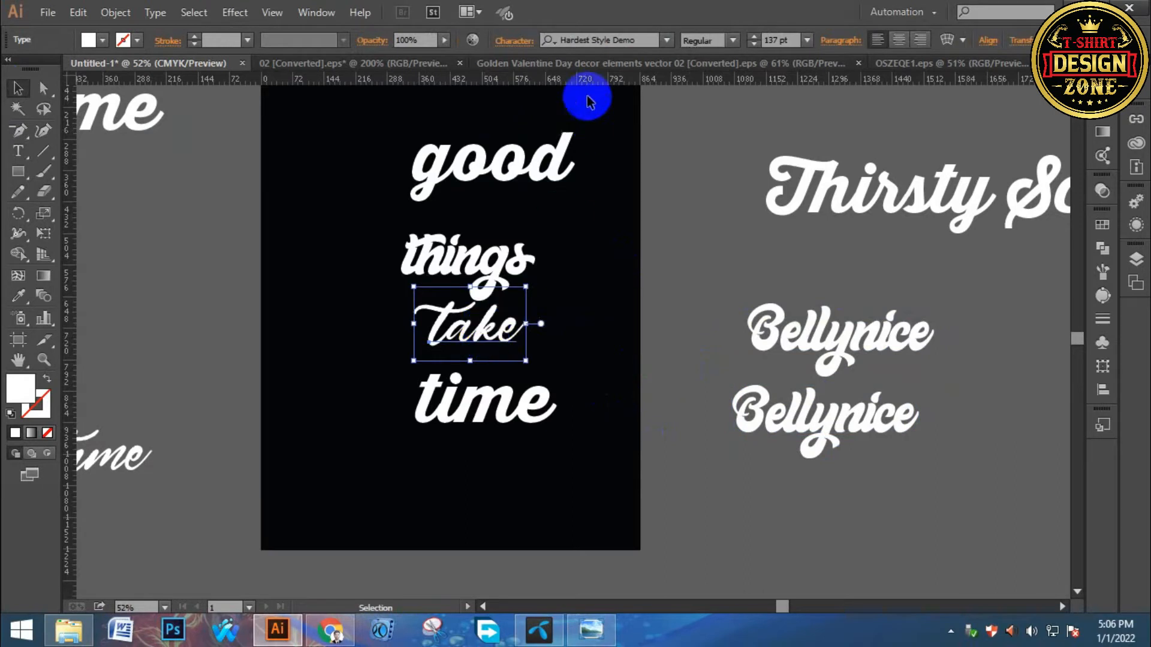
pyautogui.moveTo(474, 67); pyautogui.dragTo(408, 89)
pyautogui.hotkey('ctrl', 'c')
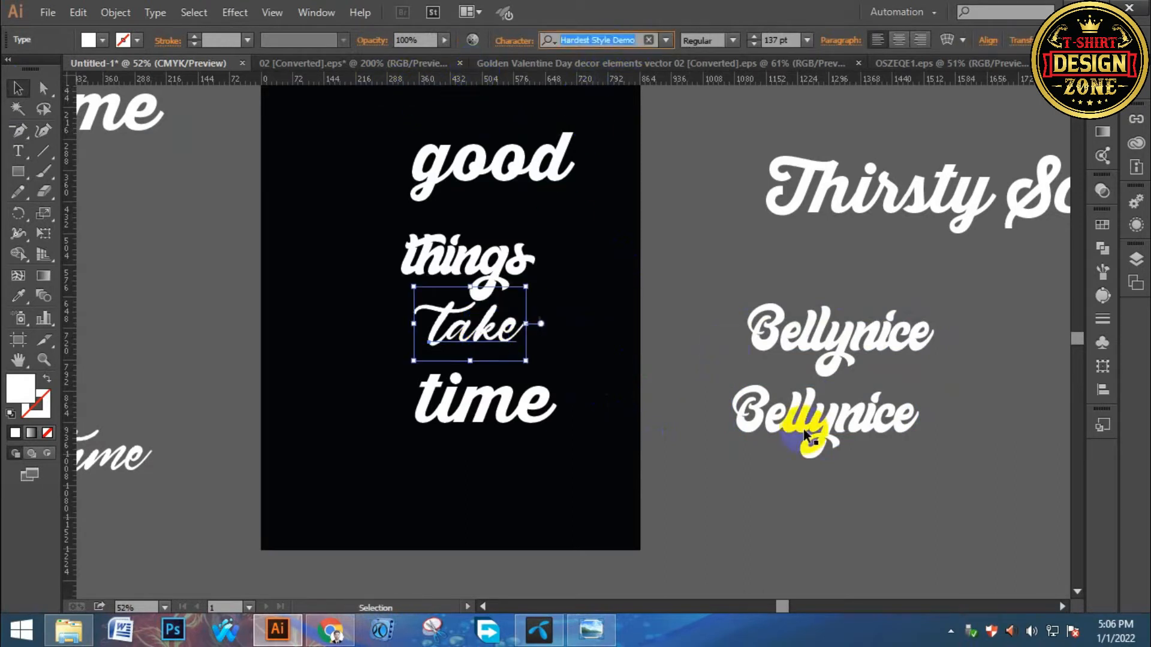
pyautogui.click(819, 429)
pyautogui.doubleClick(819, 429)
pyautogui.hotkey('ctrl', 'v')
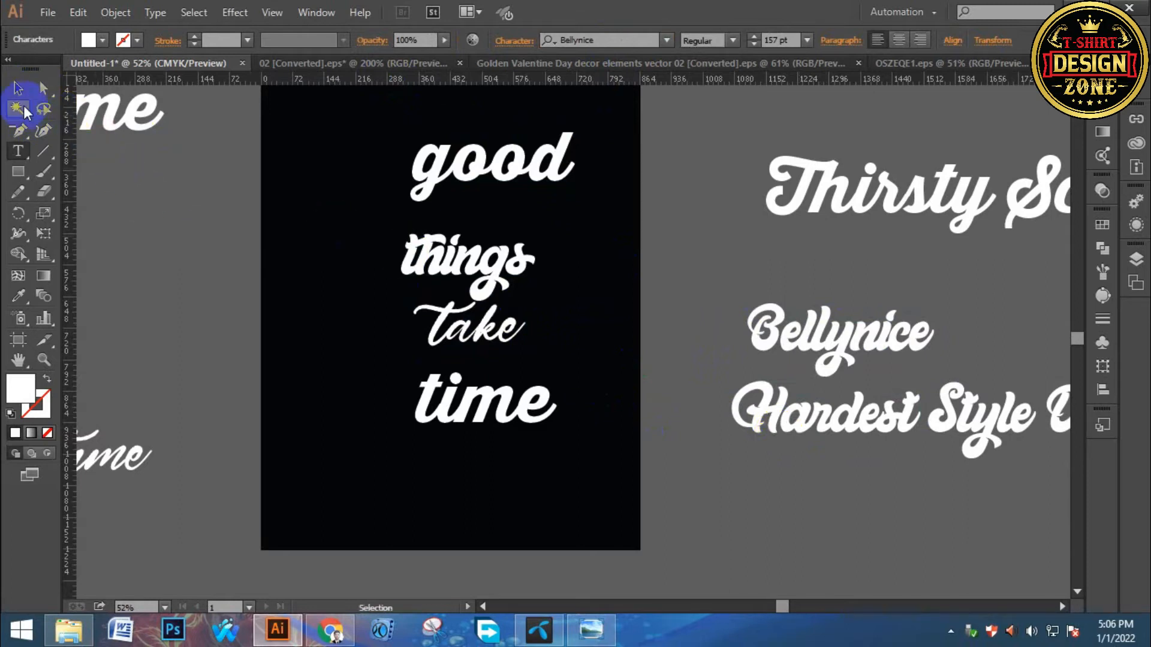
# - Move the Hardest Style Demo label further below the Bellynice label
pyautogui.click(23, 109)
pyautogui.moveTo(437, 279); pyautogui.dragTo(308, 271)
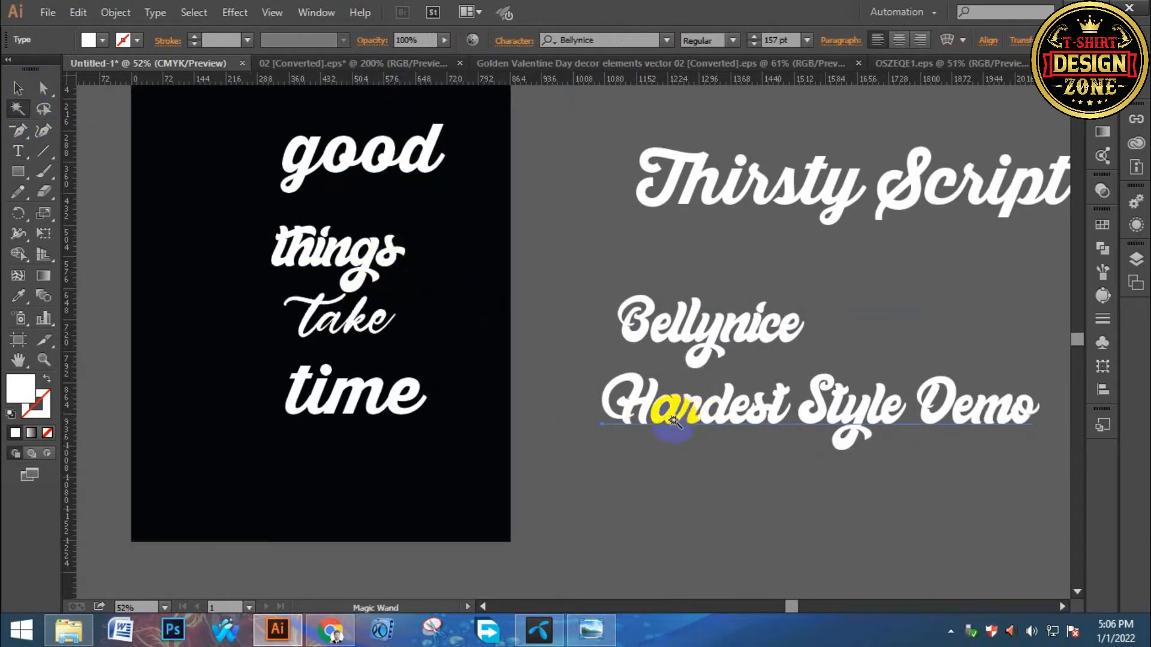
pyautogui.click(625, 434)
pyautogui.click(18, 88)
pyautogui.click(483, 223)
pyautogui.moveTo(646, 421); pyautogui.dragTo(613, 444)
pyautogui.click(575, 329)
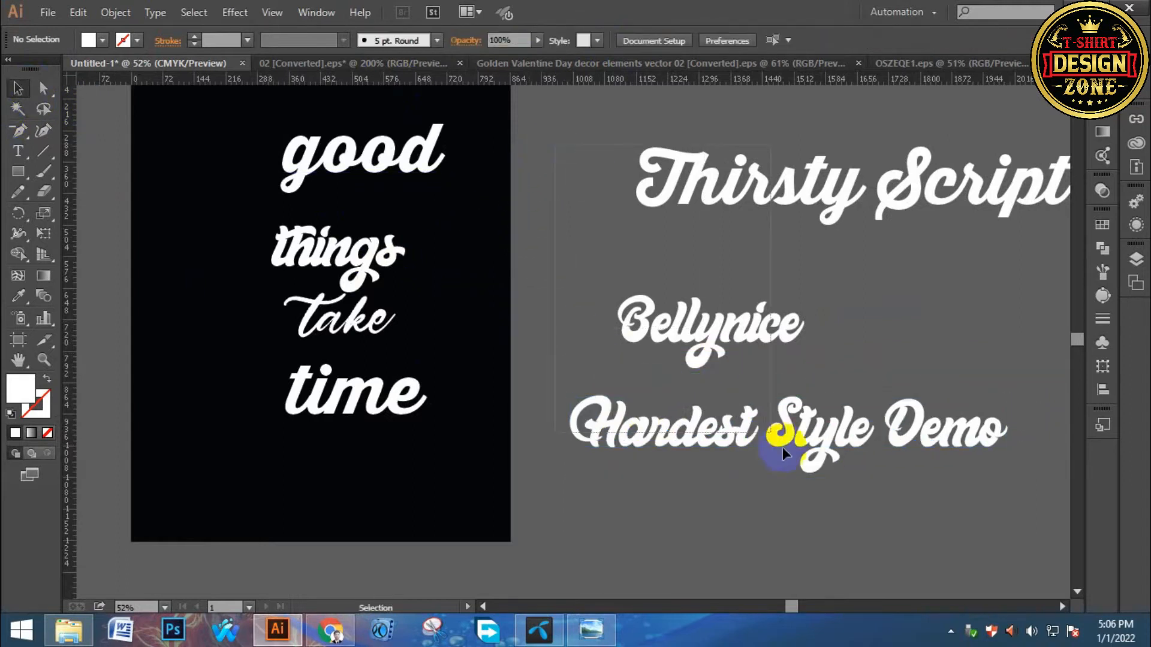
pyautogui.click(631, 441)
# - Delete the three font name labels beside the artboard
pyautogui.moveTo(864, 375); pyautogui.dragTo(517, 353)
pyautogui.hotkey('ctrl', '-')
pyautogui.hotkey('ctrl', '-')
pyautogui.hotkey('ctrl', '-')
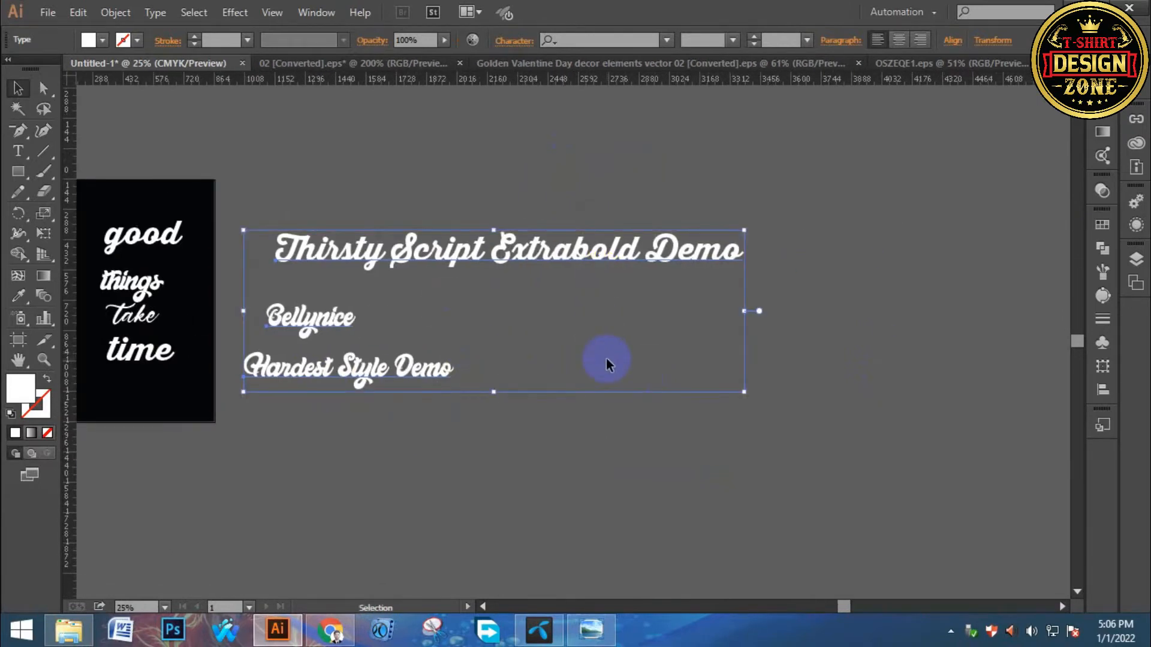
pyautogui.click(631, 306)
pyautogui.hotkey('ctrl', '0')
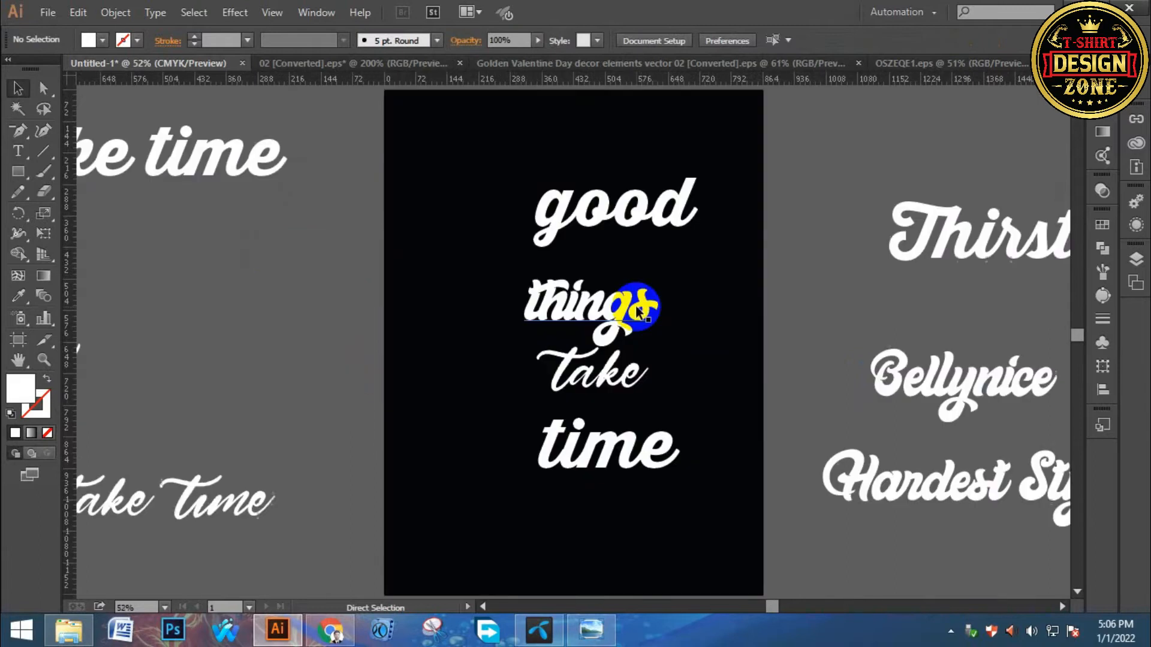
pyautogui.moveTo(671, 297); pyautogui.dragTo(485, 300)
pyautogui.moveTo(735, 310); pyautogui.dragTo(876, 566)
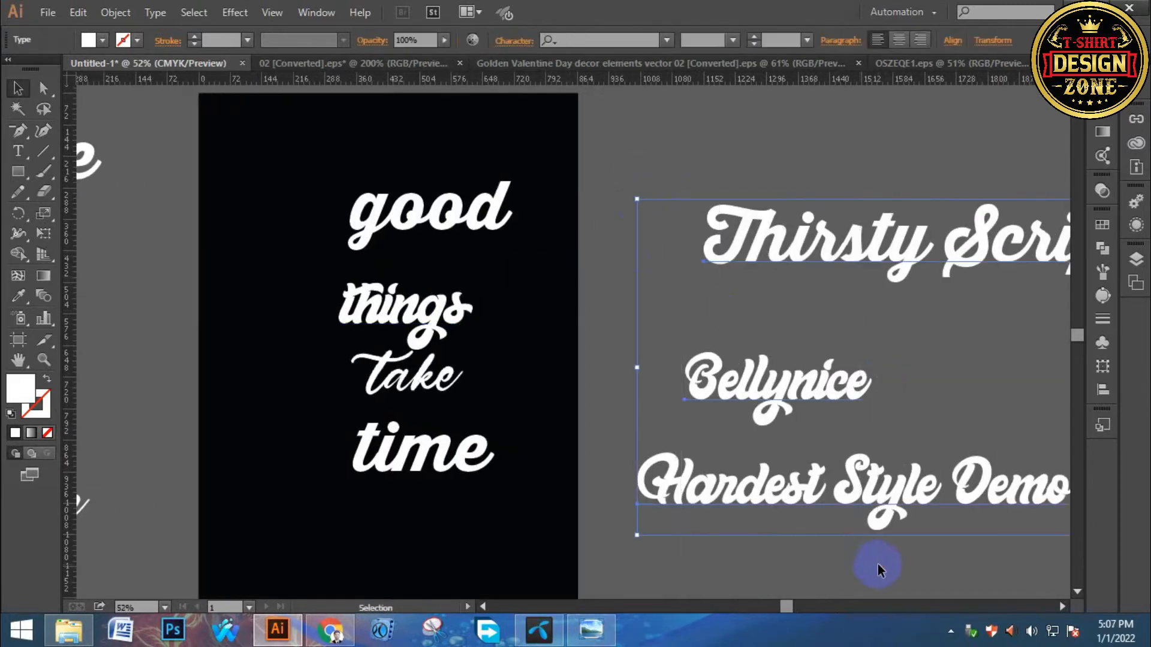
pyautogui.press('Delete')
pyautogui.hotkey('ctrl', '-')
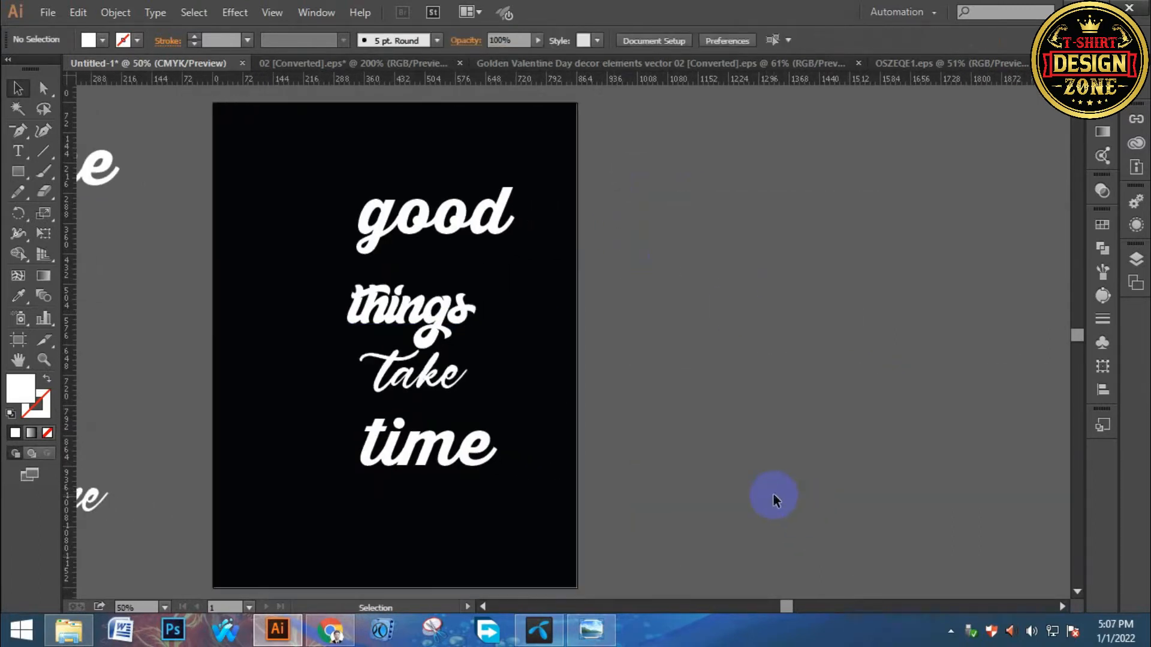
pyautogui.hotkey('ctrl', '0')
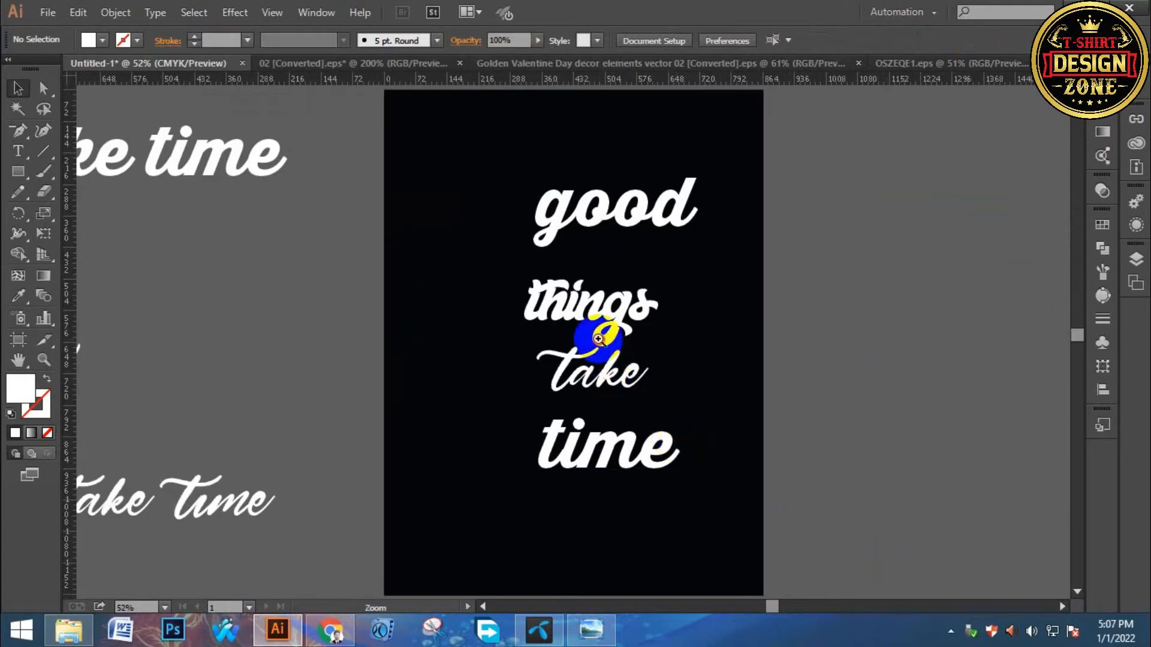
# - Change the words good and time on the artboard to Title Case
pyautogui.keyDown('ctrl'); pyautogui.click(599, 339); pyautogui.keyUp('ctrl')
pyautogui.click(516, 215)
pyautogui.keyDown('shift'); pyautogui.click(560, 470); pyautogui.keyUp('shift')
pyautogui.click(154, 12)
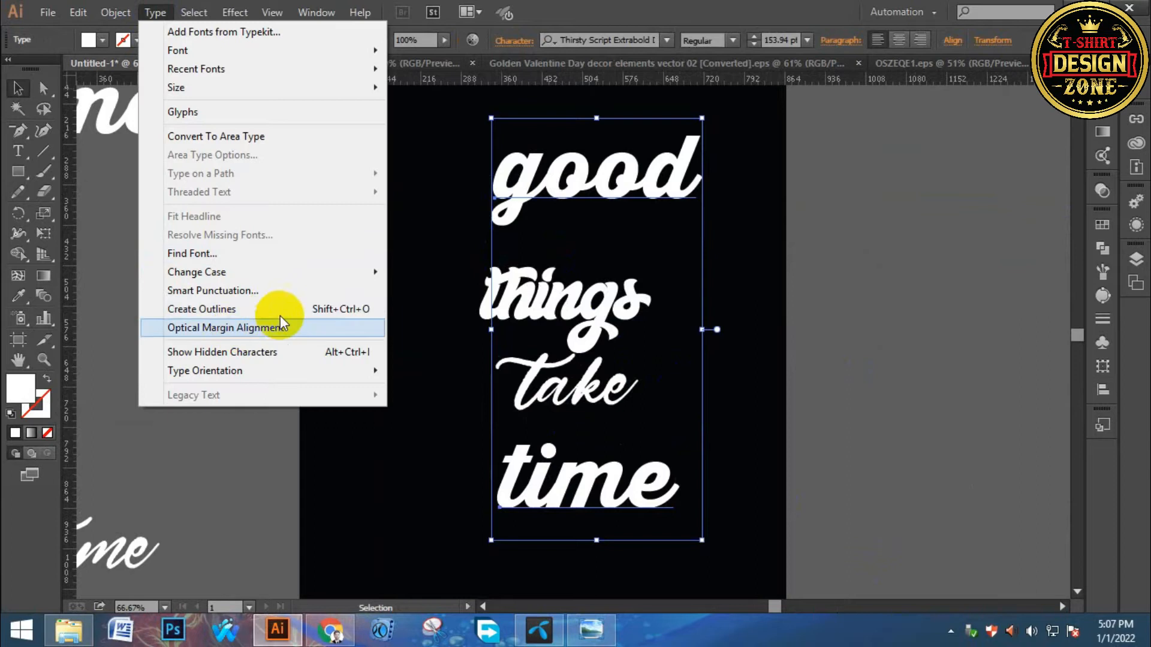
pyautogui.moveTo(302, 279)
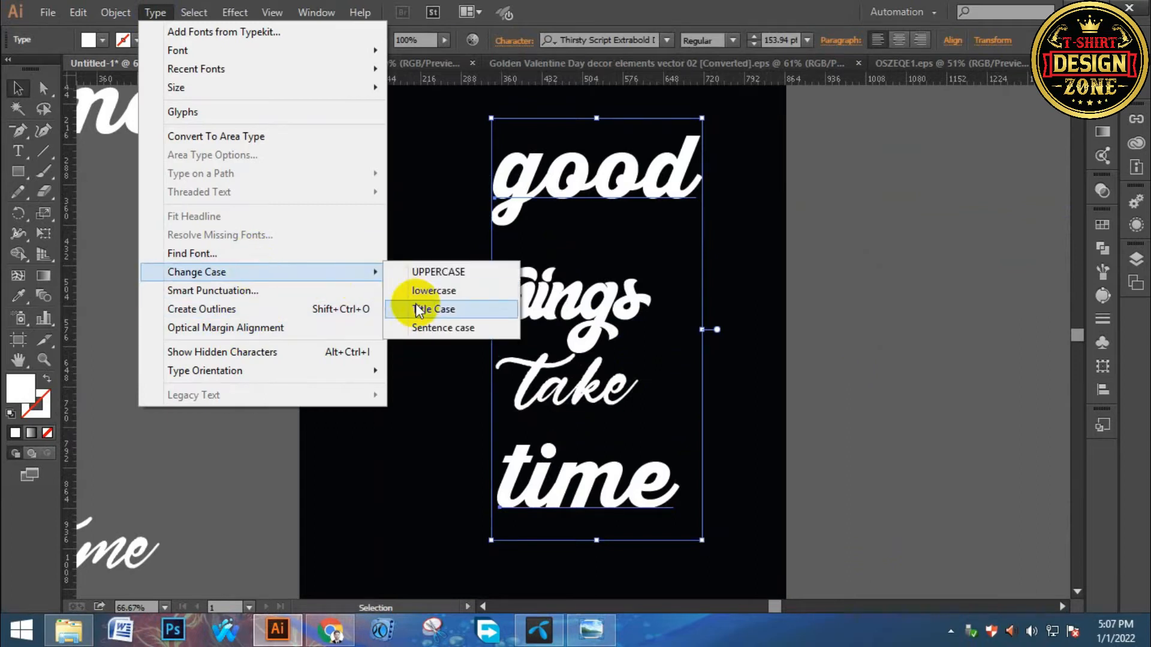
pyautogui.click(420, 309)
pyautogui.click(402, 384)
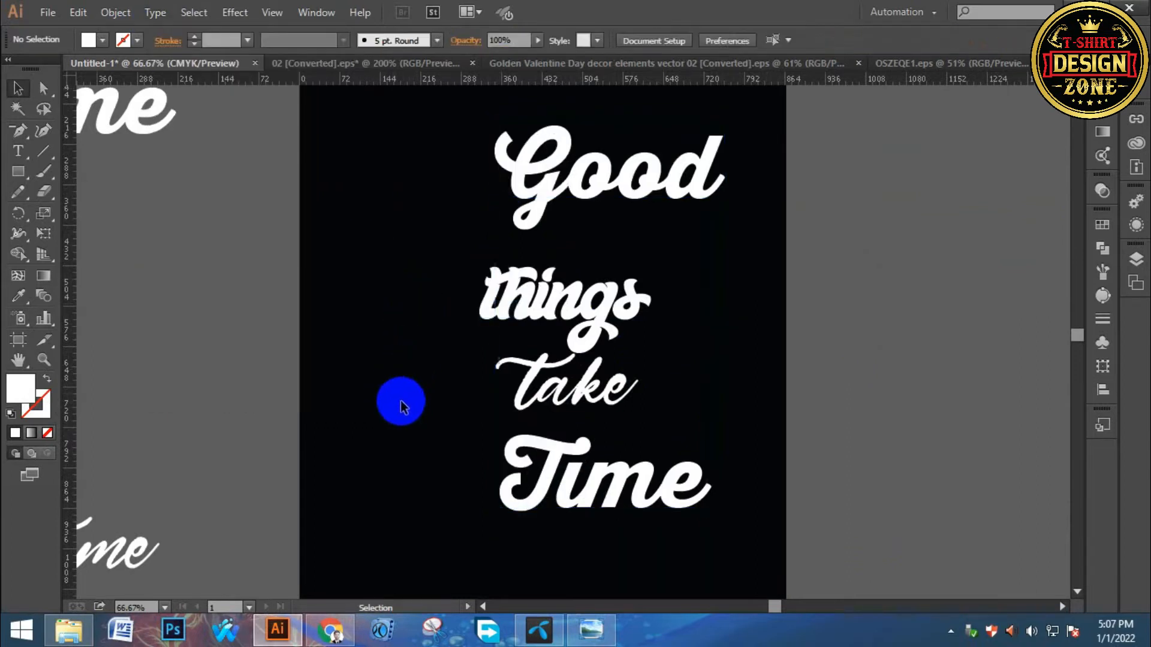
# - Shift Time left and up beneath take, and place things directly under the word Good
pyautogui.moveTo(586, 475); pyautogui.dragTo(510, 475)
pyautogui.click(641, 409)
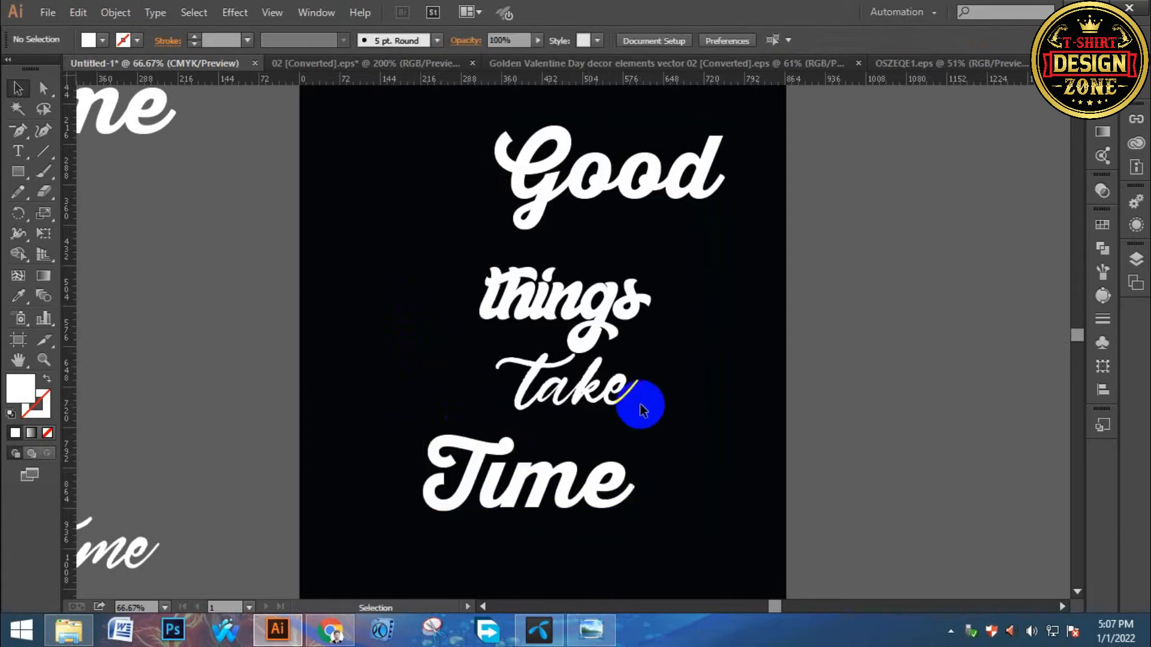
pyautogui.moveTo(569, 302); pyautogui.dragTo(611, 291)
pyautogui.click(665, 480)
pyautogui.moveTo(573, 482); pyautogui.dragTo(573, 461)
pyautogui.click(634, 318)
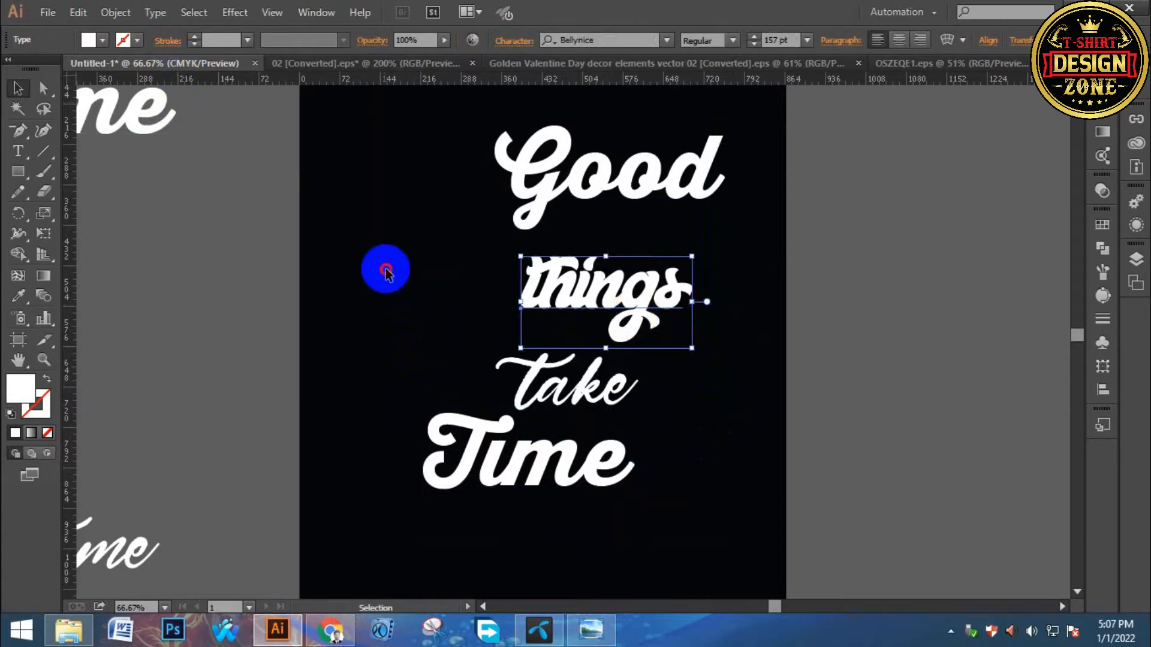
pyautogui.click(384, 274)
pyautogui.moveTo(600, 279); pyautogui.dragTo(655, 284)
pyautogui.click(699, 339)
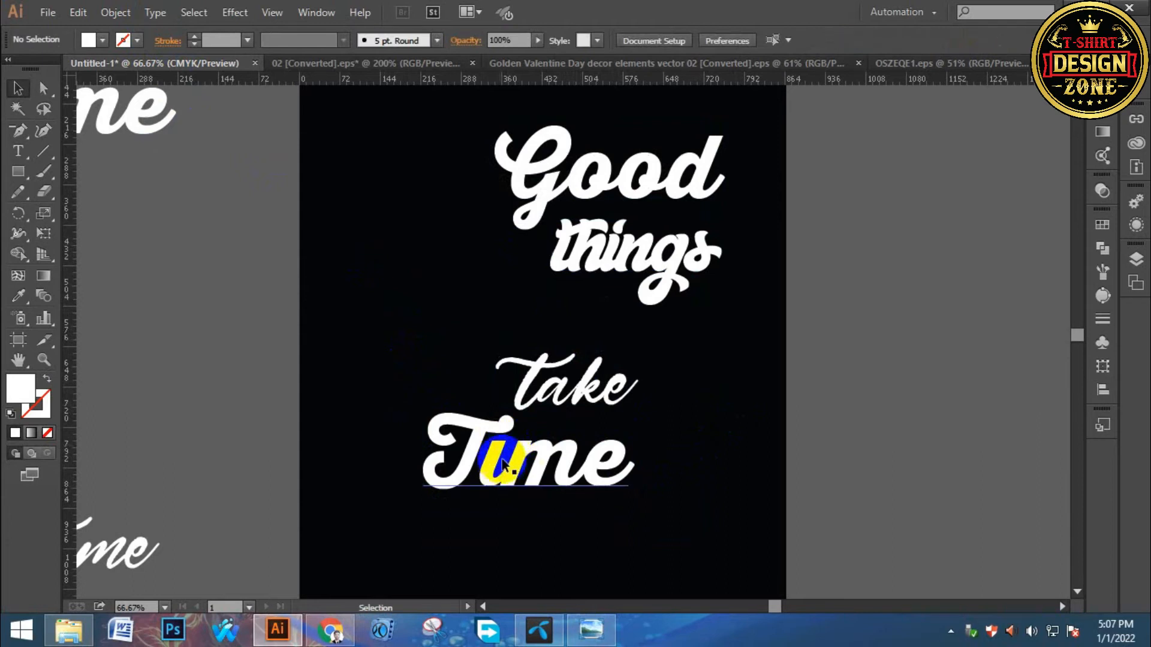
# - Apply the Bellynice 157 pt style of things to Time with the Eyedropper and shift Time slightly right
pyautogui.click(572, 470)
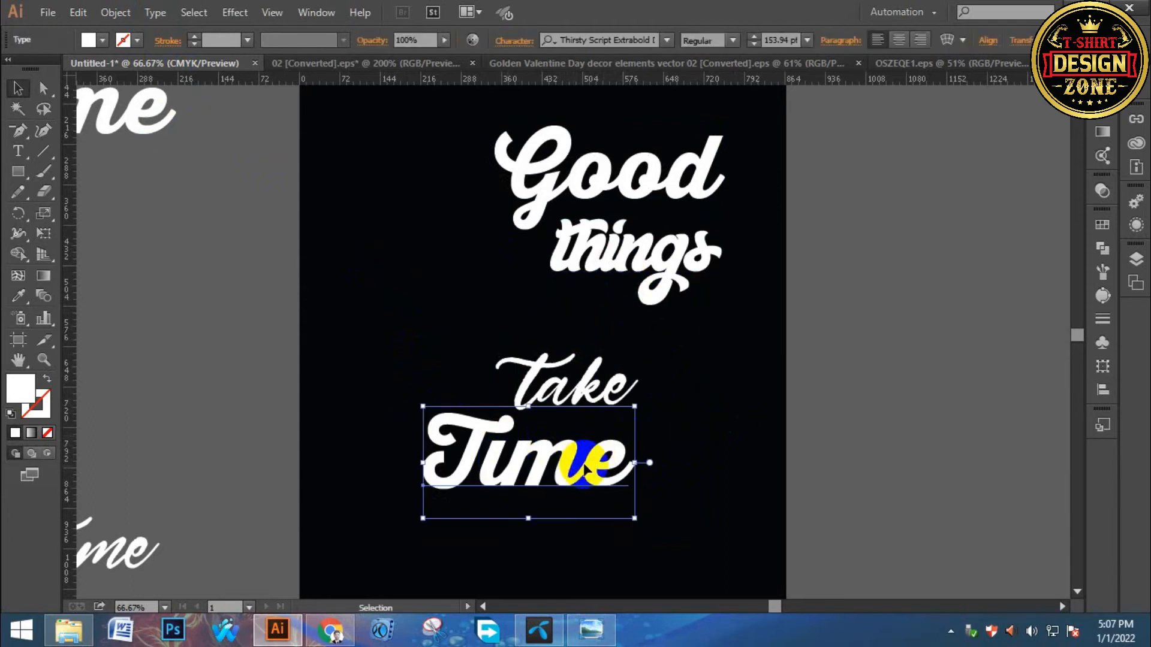
pyautogui.press('i')
pyautogui.click(616, 247)
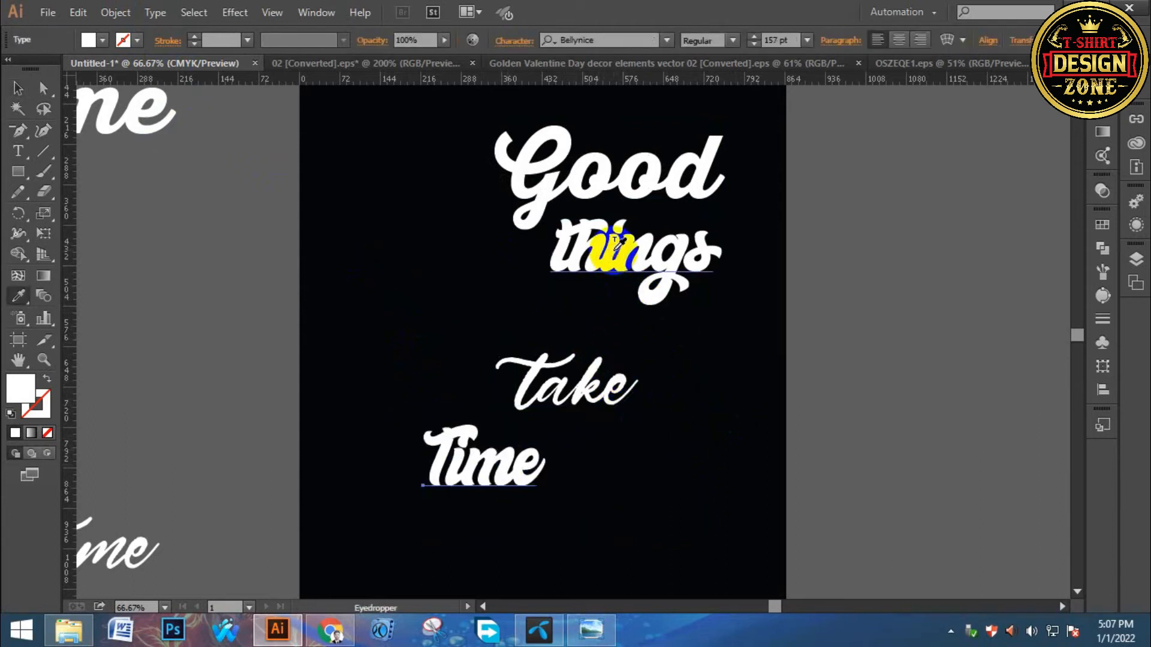
pyautogui.click(18, 91)
pyautogui.click(445, 236)
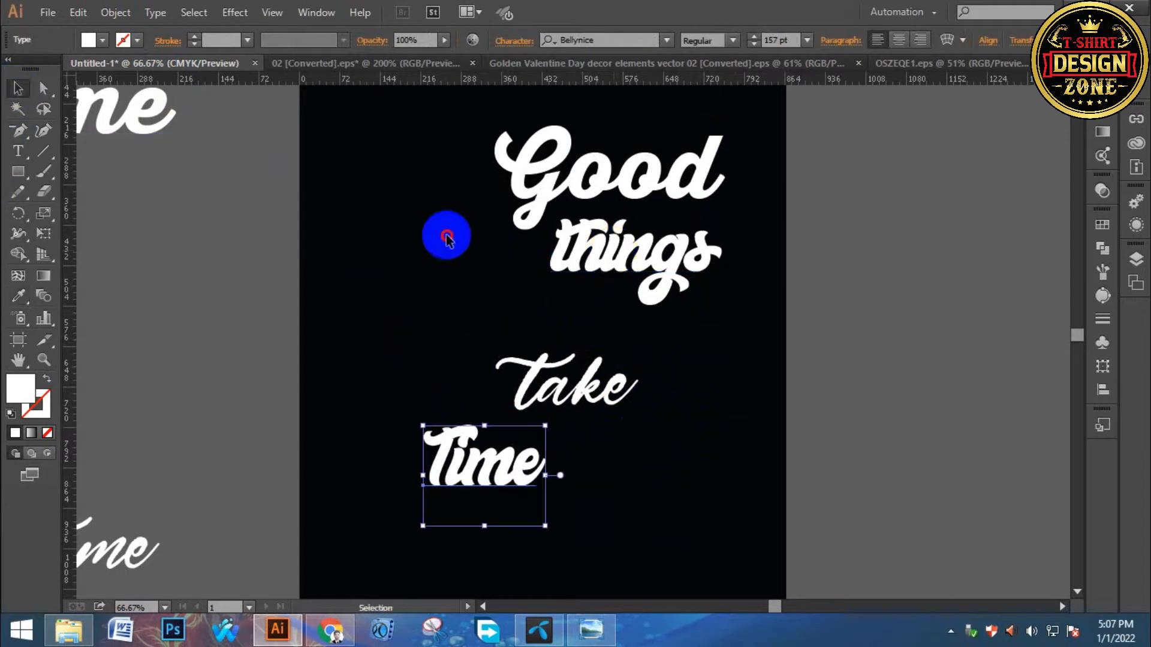
pyautogui.moveTo(537, 467); pyautogui.dragTo(565, 469)
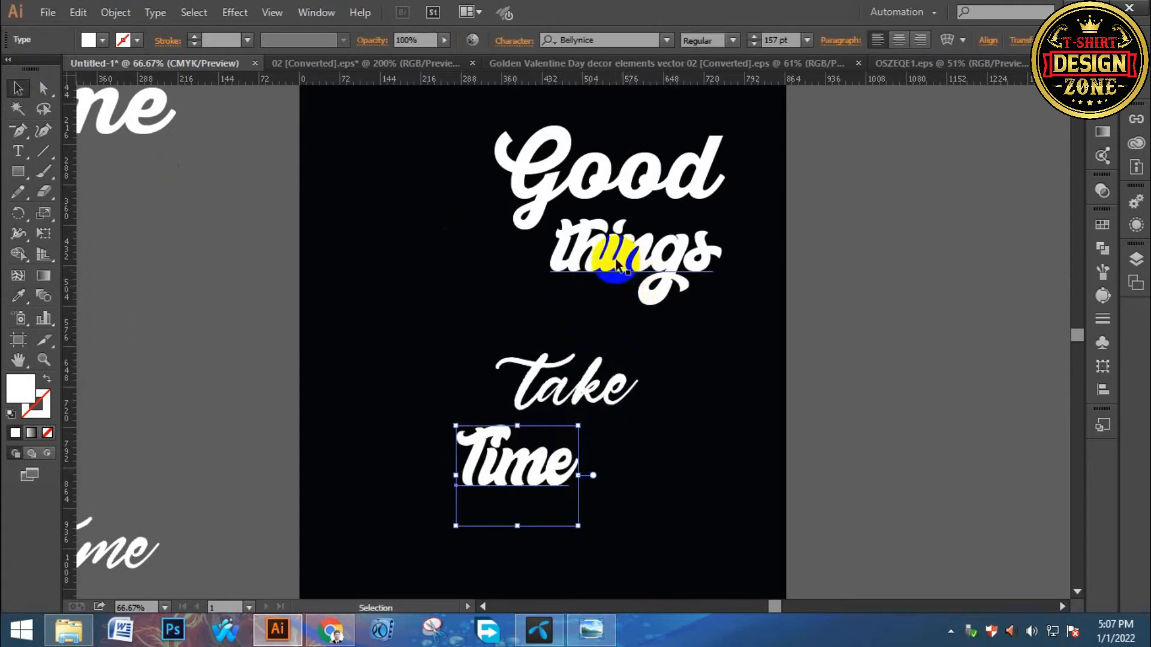
# - Apply Good's Thirsty Script Extrabold Demo style to things with the Eyedropper and change the word to Title Case
pyautogui.click(609, 265)
pyautogui.press('i')
pyautogui.click(549, 185)
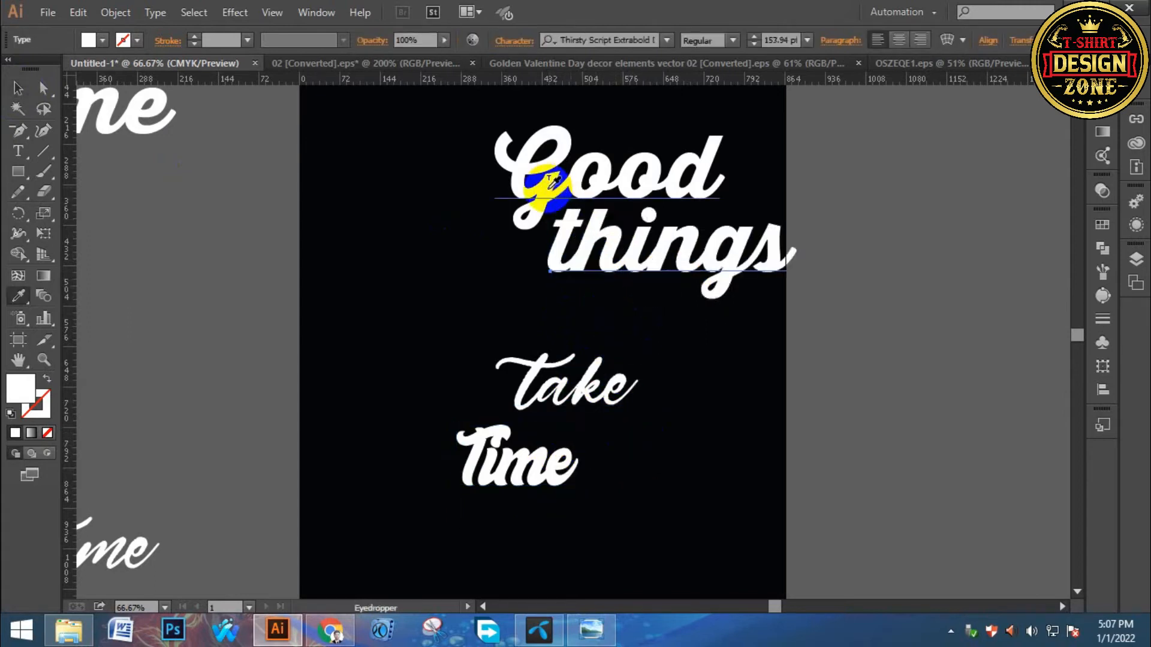
pyautogui.click(154, 13)
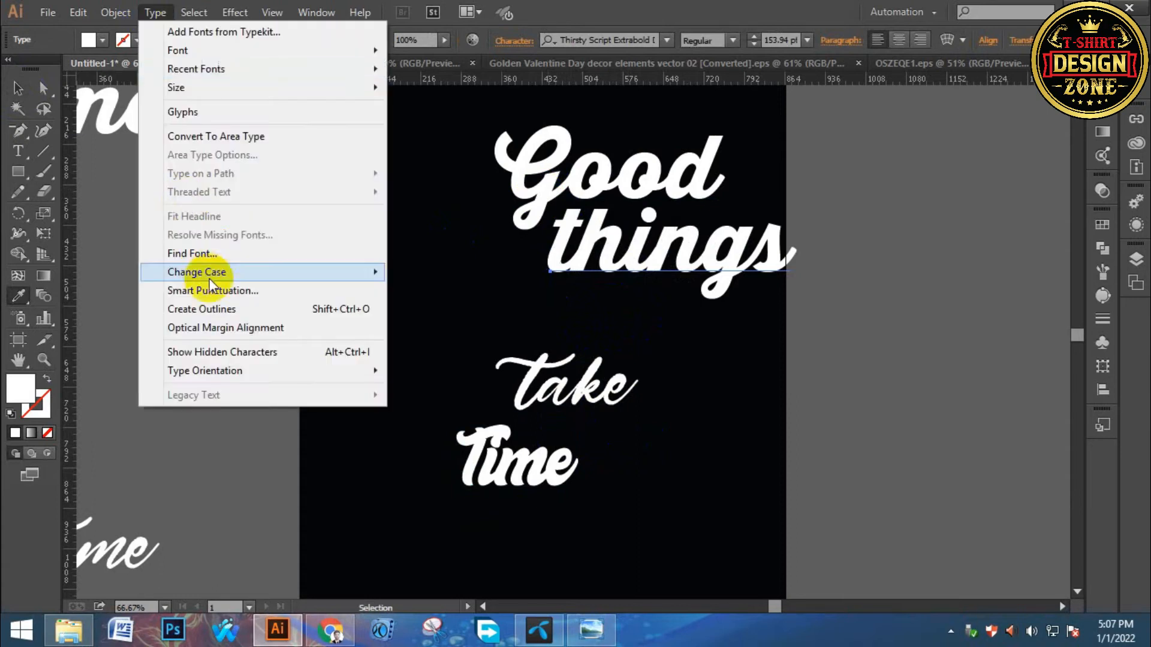
pyautogui.moveTo(300, 274)
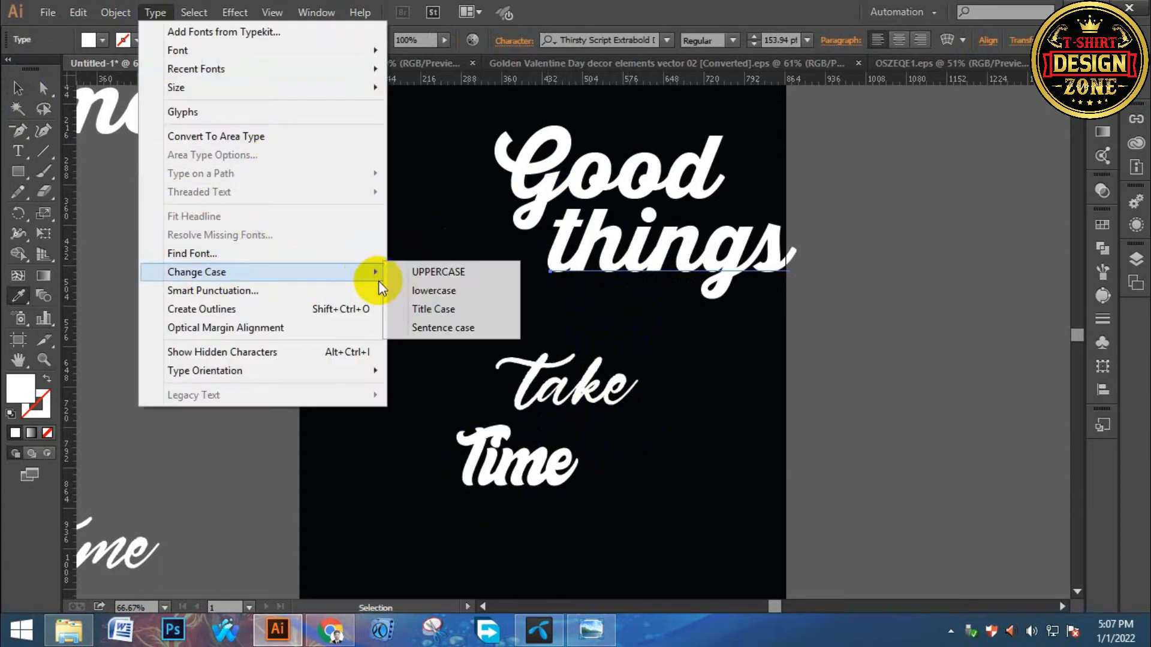
pyautogui.click(454, 309)
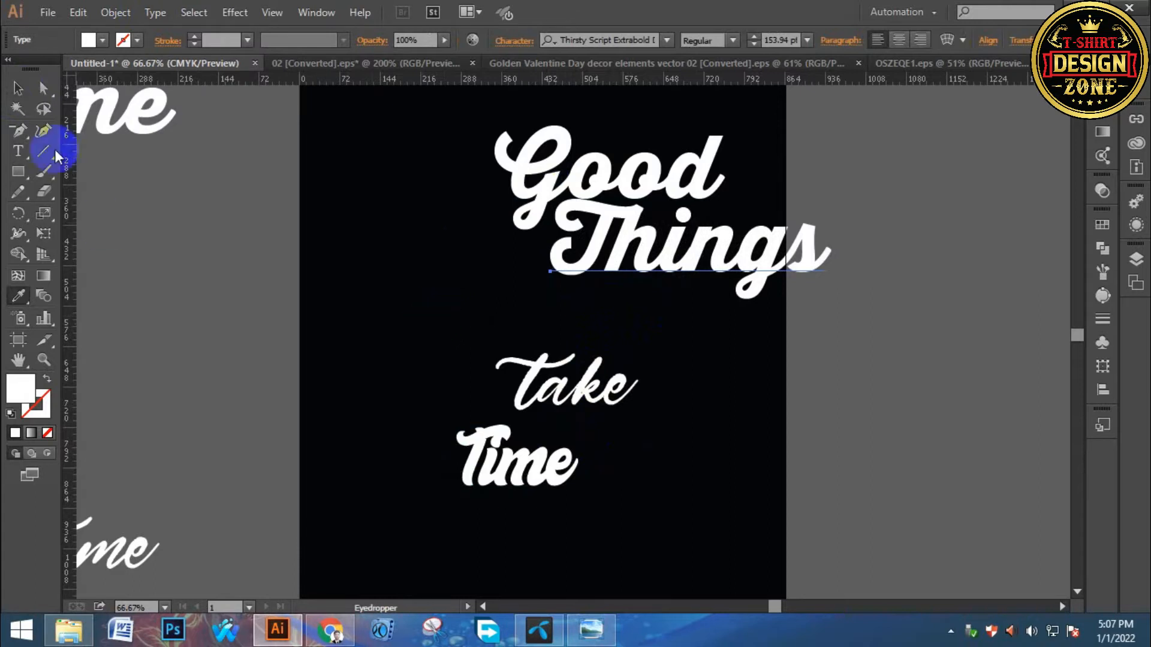
# - Scale Things down to about 99.49 pt and tuck it closely under Good
pyautogui.click(23, 91)
pyautogui.moveTo(831, 306); pyautogui.dragTo(737, 266)
pyautogui.click(694, 281)
pyautogui.click(692, 277)
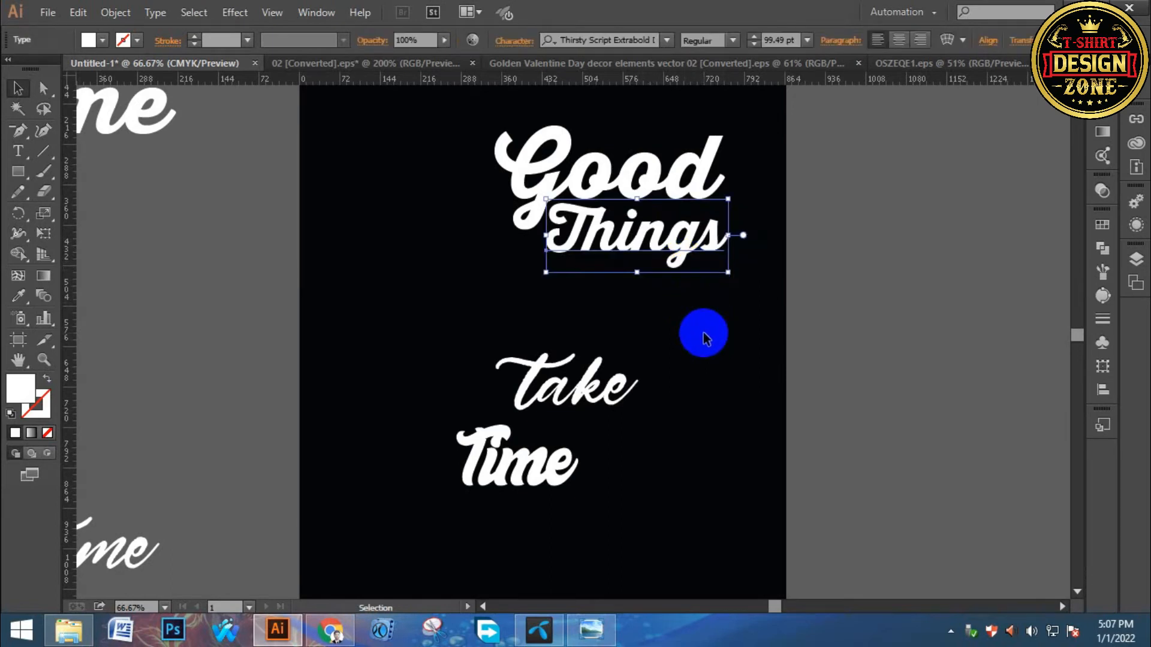
# - Apply the Bellynice 157 pt style of Time to Things with the Eyedropper
pyautogui.press('i')
pyautogui.click(532, 443)
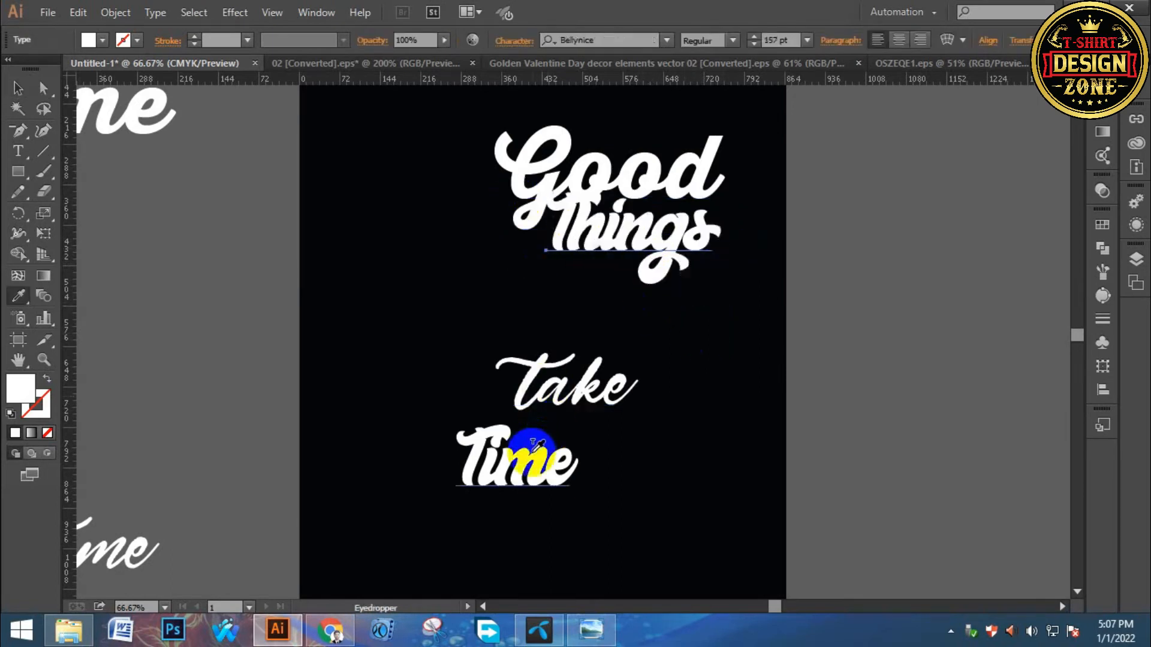
pyautogui.click(606, 282)
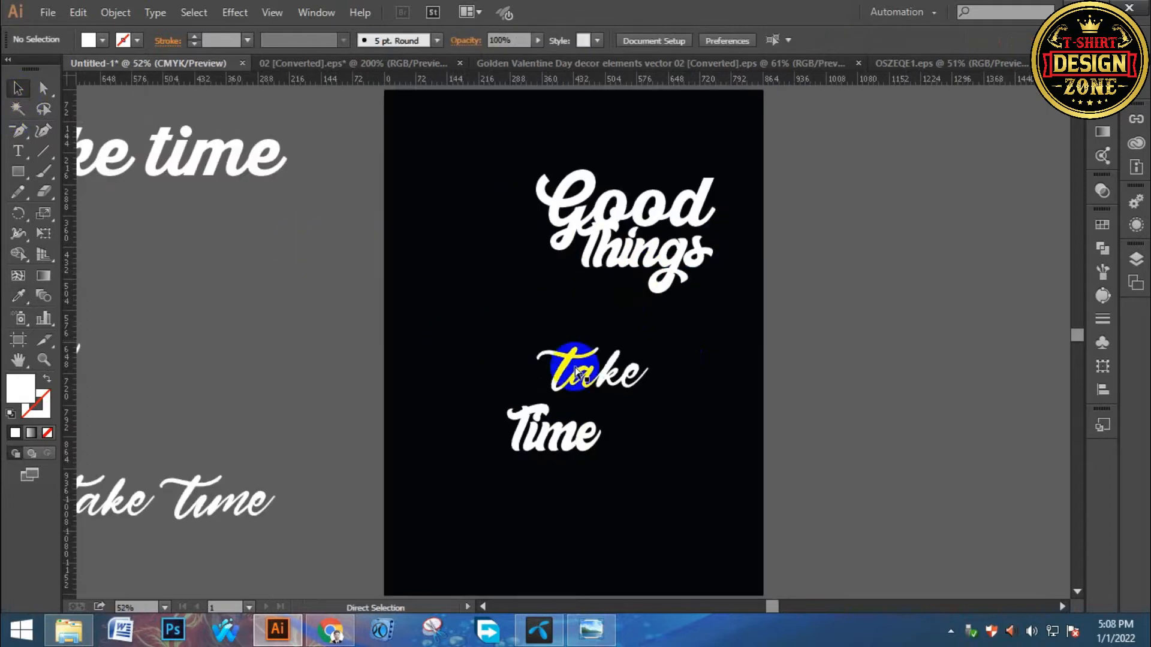
# - Move take up beneath Things so that its last letter meets the tail of the g
pyautogui.hotkey('ctrl', '+')
pyautogui.hotkey('ctrl', '+')
pyautogui.moveTo(522, 250); pyautogui.dragTo(547, 159)
pyautogui.press('space')
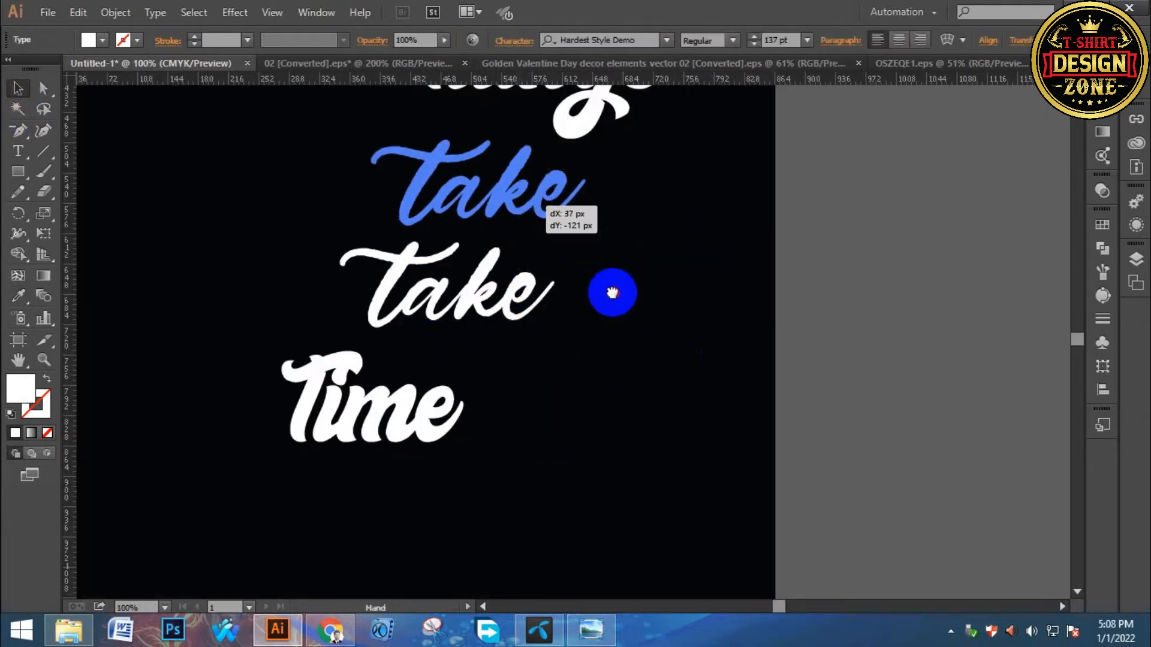
pyautogui.moveTo(601, 273); pyautogui.dragTo(673, 411)
pyautogui.moveTo(545, 354); pyautogui.dragTo(518, 308)
pyautogui.click(581, 429)
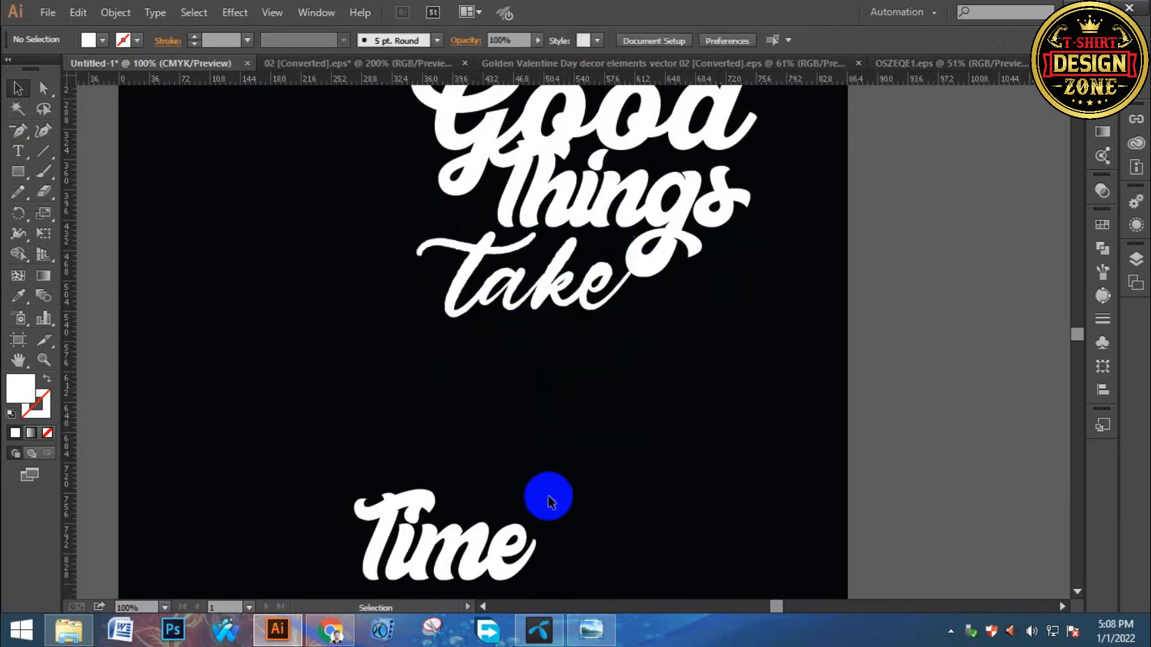
# - Move Time up directly beneath take so that the two words touch
pyautogui.moveTo(513, 534); pyautogui.dragTo(595, 364)
pyautogui.press('space')
pyautogui.moveTo(729, 302); pyautogui.dragTo(745, 344)
pyautogui.click(719, 412)
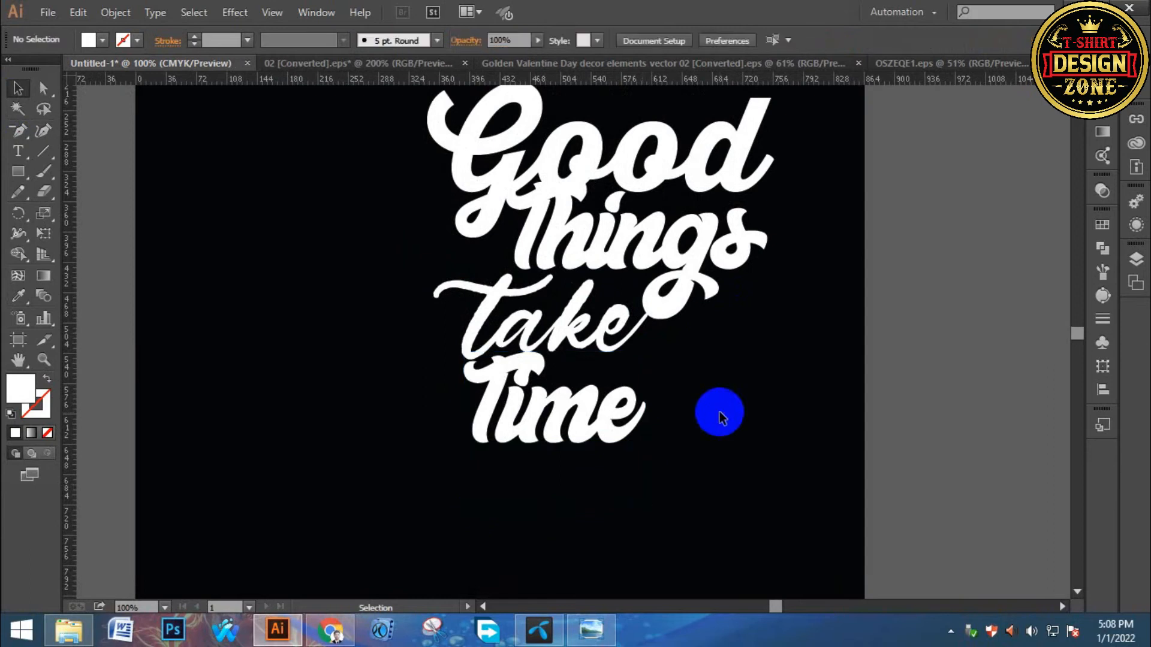
# - Fine-tune the vertical position of Things so that it slightly overlaps Good and touches take
pyautogui.hotkey('ctrl', '-')
pyautogui.keyDown('ctrl'); pyautogui.click(600, 323); pyautogui.keyUp('ctrl')
pyautogui.moveTo(651, 293); pyautogui.dragTo(695, 317)
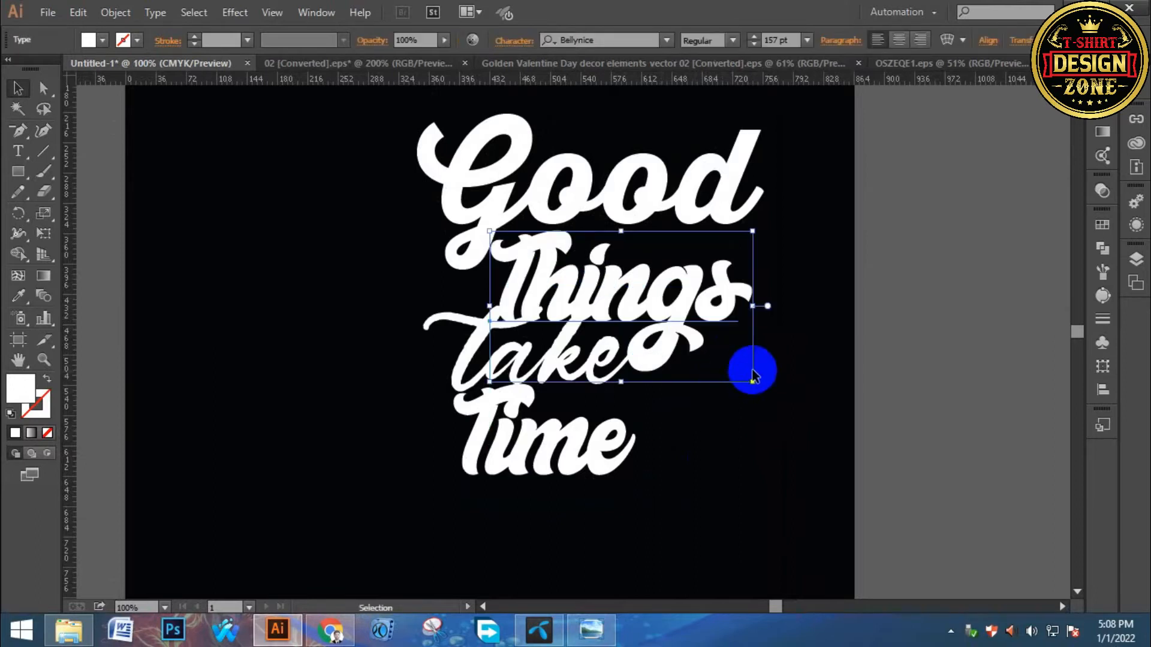
pyautogui.press('Up')
pyautogui.press('Up')
pyautogui.press('Up')
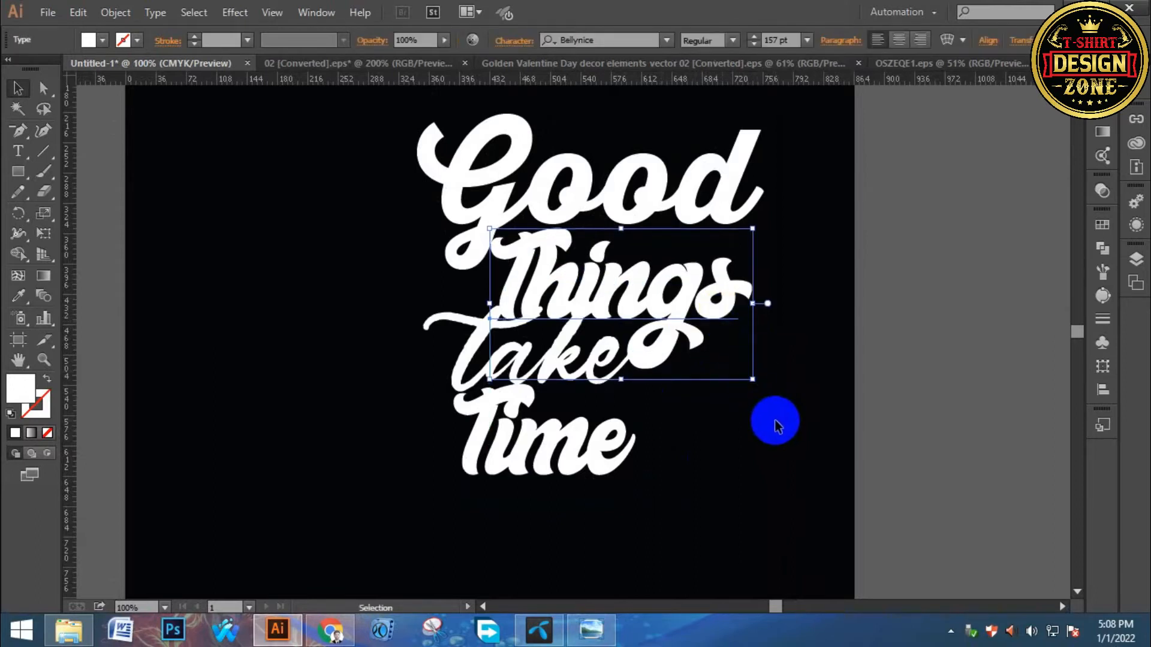
pyautogui.click(777, 426)
pyautogui.moveTo(711, 298); pyautogui.dragTo(711, 292)
pyautogui.click(750, 408)
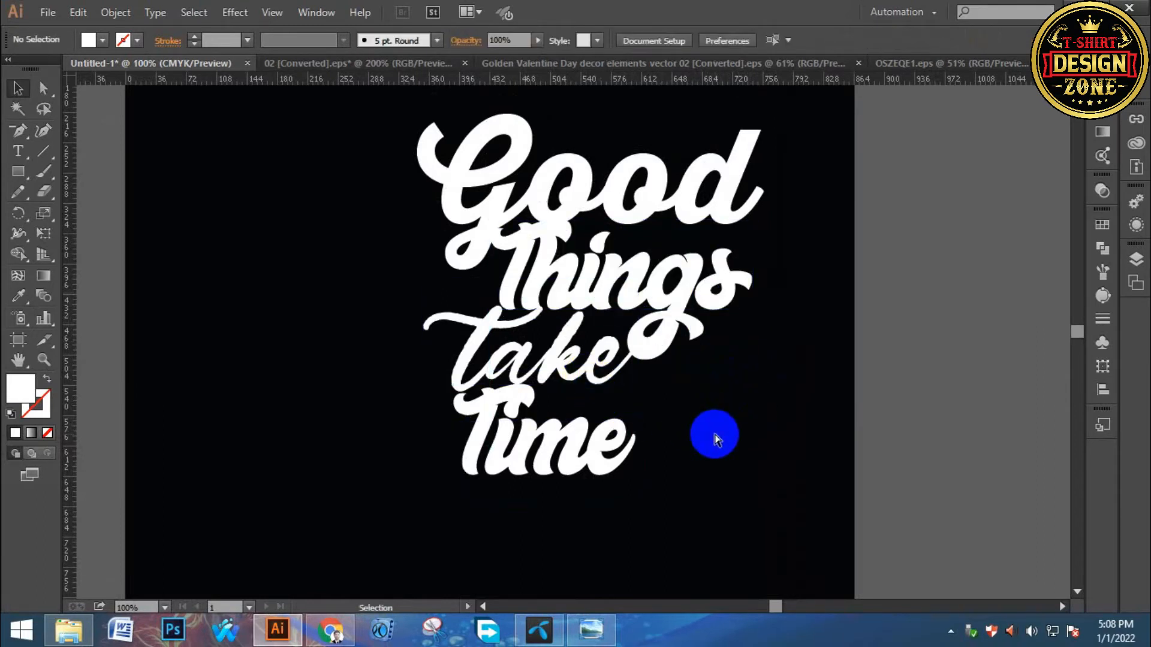
# - Convert the four words Good, Things, take and Time to outlines
pyautogui.hotkey('ctrl', '0')
pyautogui.keyDown('ctrl'); pyautogui.click(611, 339); pyautogui.keyUp('ctrl')
pyautogui.moveTo(643, 230); pyautogui.dragTo(607, 291)
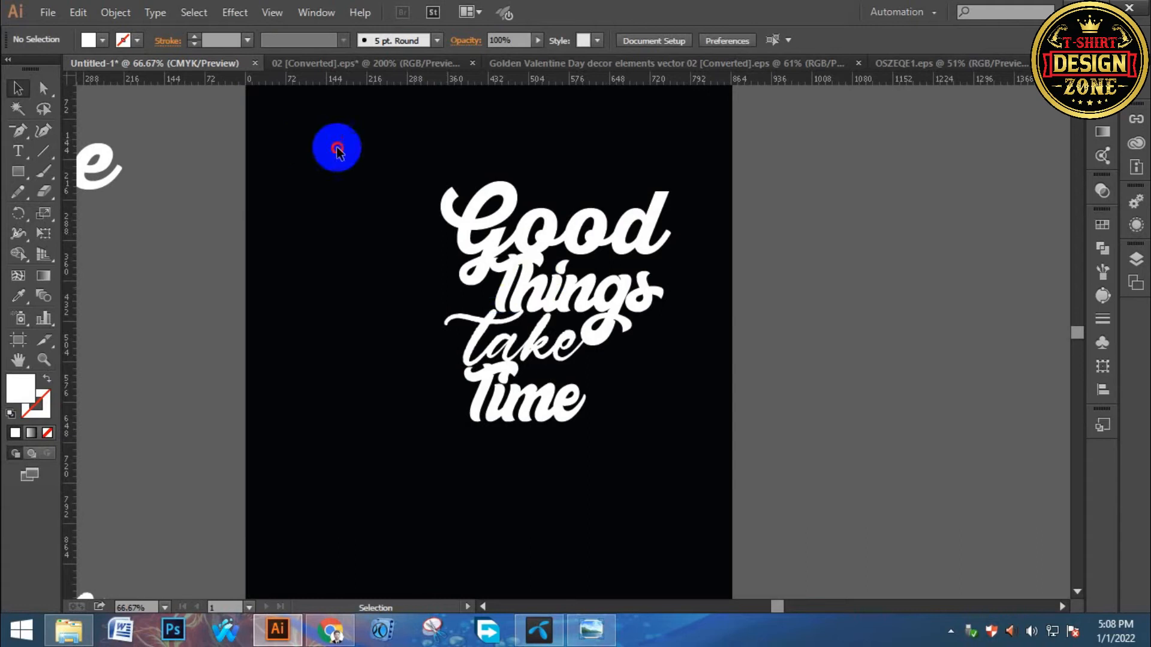
pyautogui.moveTo(309, 141); pyautogui.dragTo(462, 275)
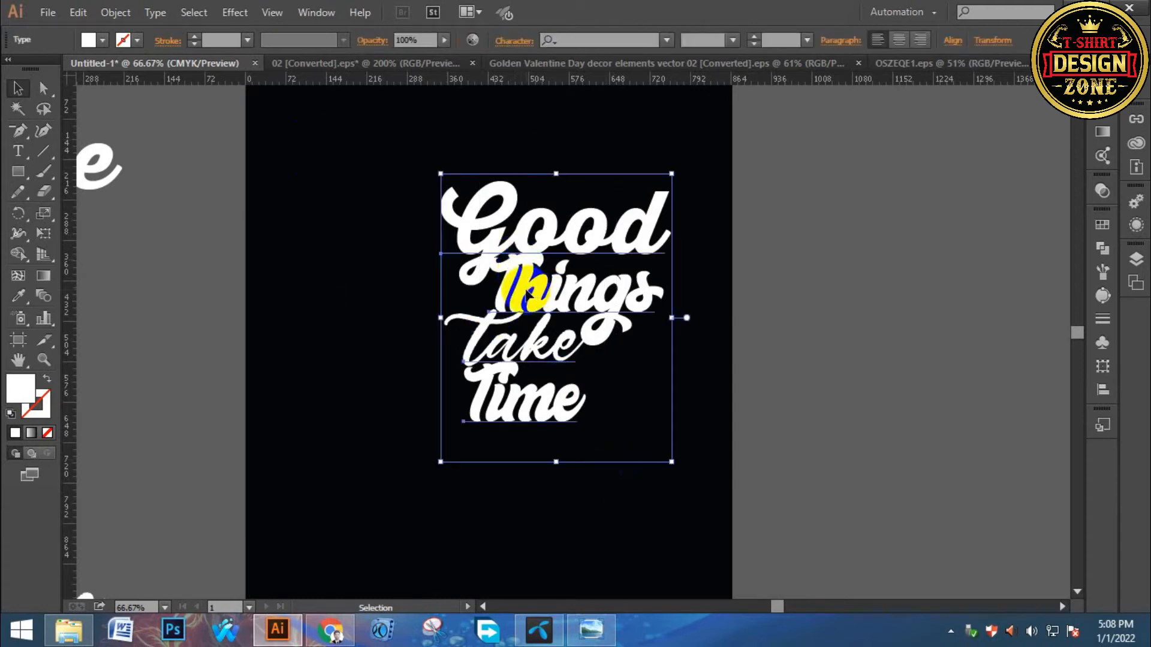
pyautogui.rightClick(526, 290)
pyautogui.click(573, 401)
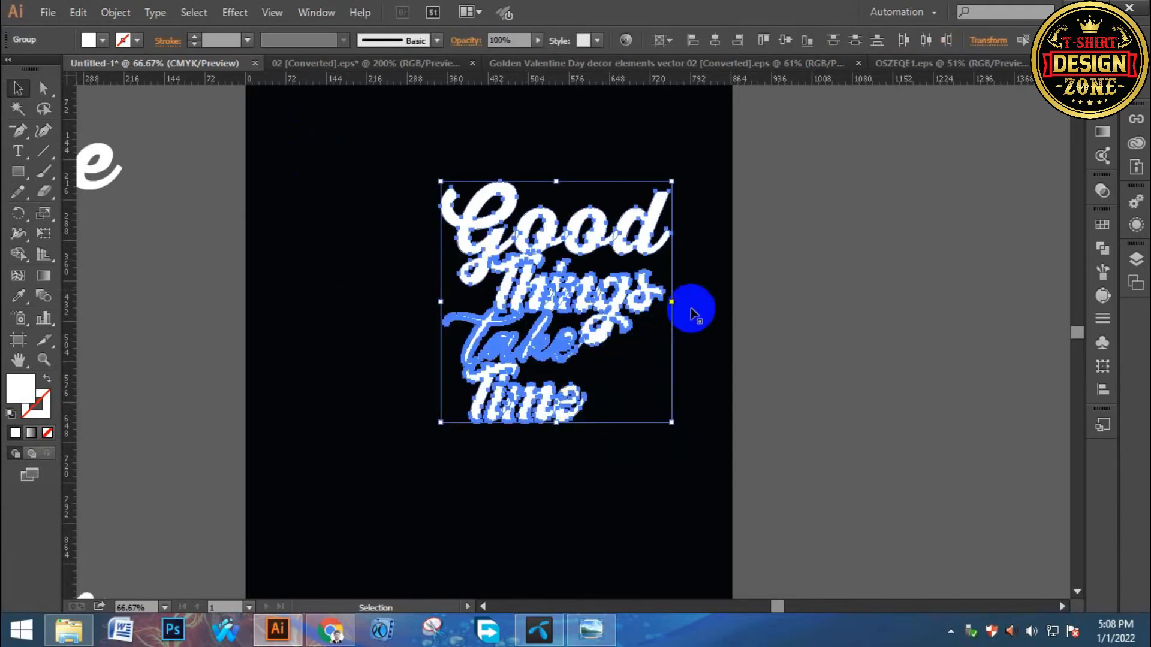
# - Move the outlined lettering down and to the left, toward the centre of the artboard
pyautogui.moveTo(554, 244); pyautogui.dragTo(543, 162)
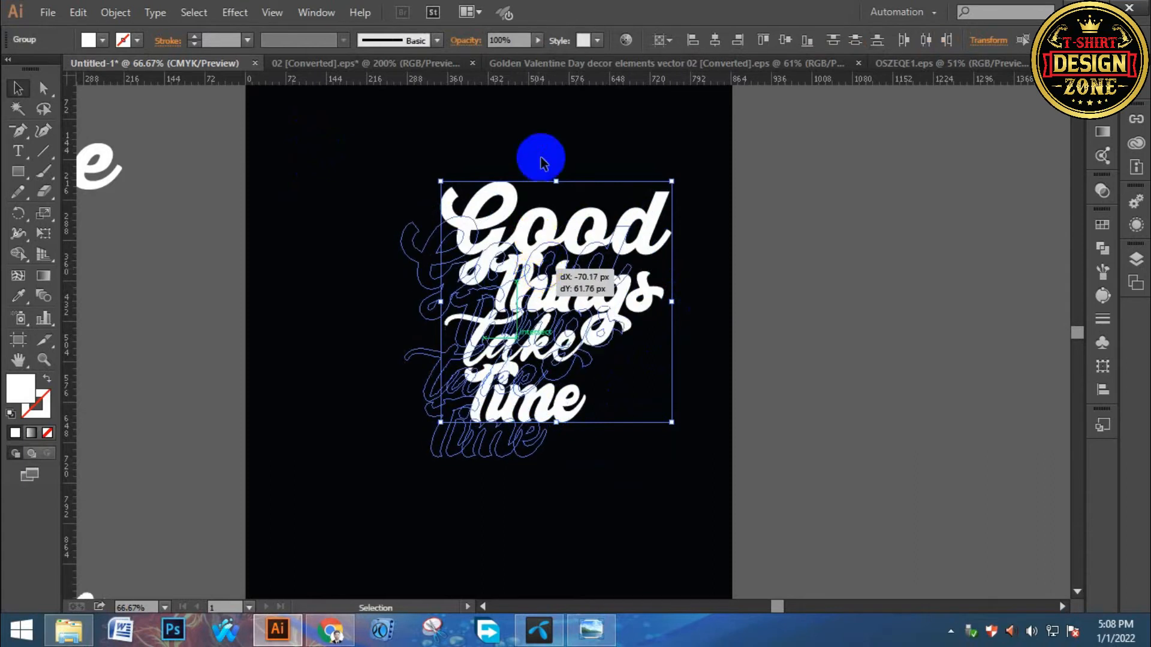
pyautogui.click(541, 162)
pyautogui.keyDown('ctrl'); pyautogui.click(527, 336); pyautogui.keyUp('ctrl')
pyautogui.keyDown('ctrl'); pyautogui.click(529, 334); pyautogui.keyUp('ctrl')
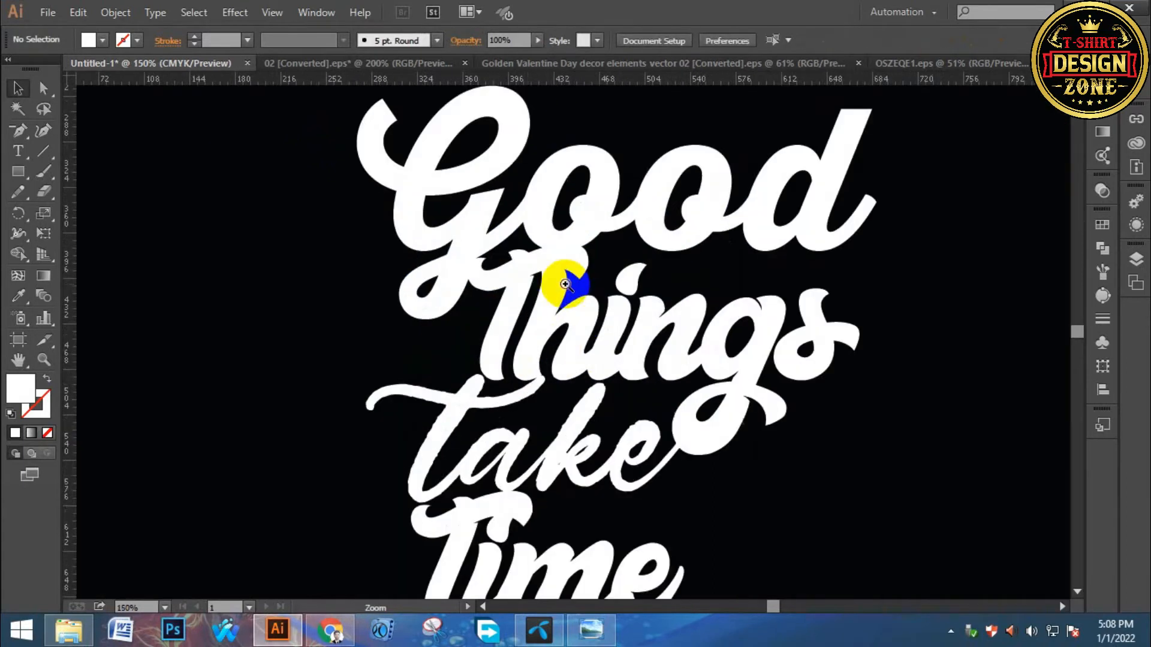
# - Draw a closed Pen-tool shape over the round ball inside the first o of Good, following the counter's natural edge
pyautogui.keyDown('ctrl'); pyautogui.click(565, 284); pyautogui.keyUp('ctrl')
pyautogui.keyDown('ctrl'); pyautogui.click(566, 284); pyautogui.keyUp('ctrl')
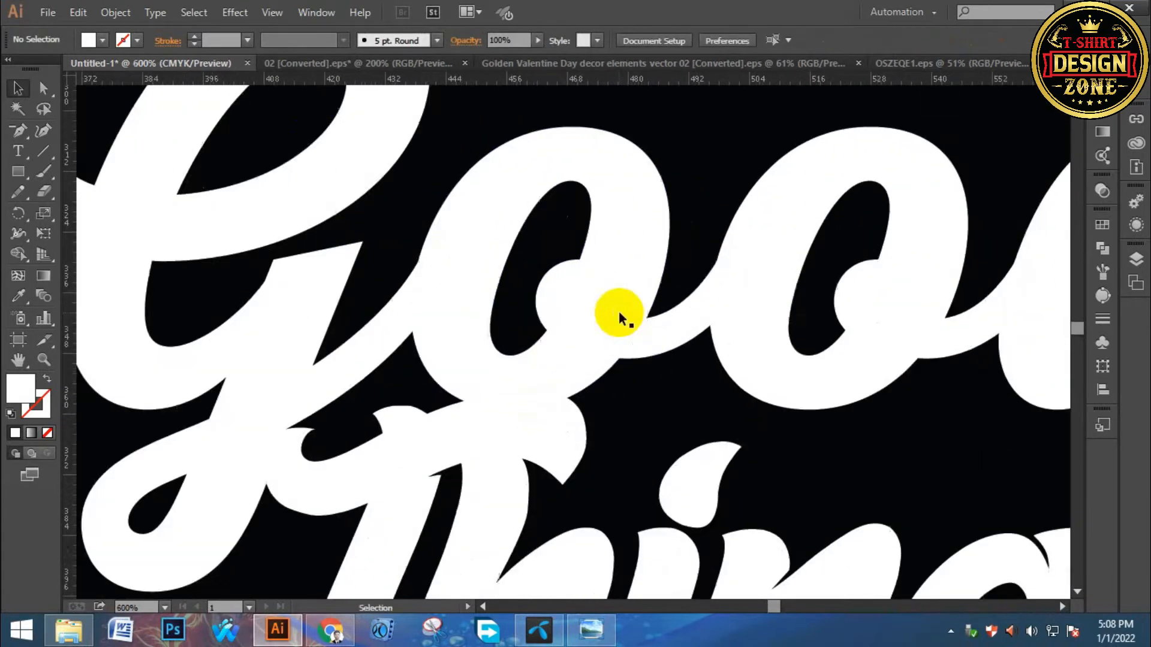
pyautogui.keyDown('ctrl'); pyautogui.click(618, 311); pyautogui.keyUp('ctrl')
pyautogui.click(570, 185)
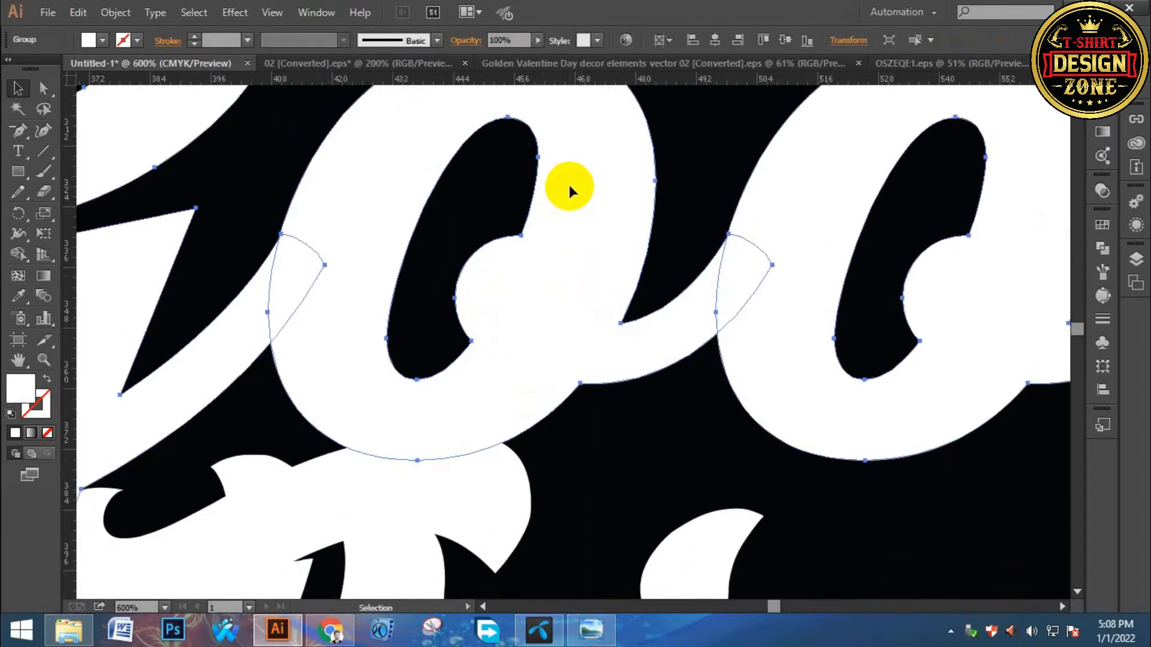
pyautogui.press('p')
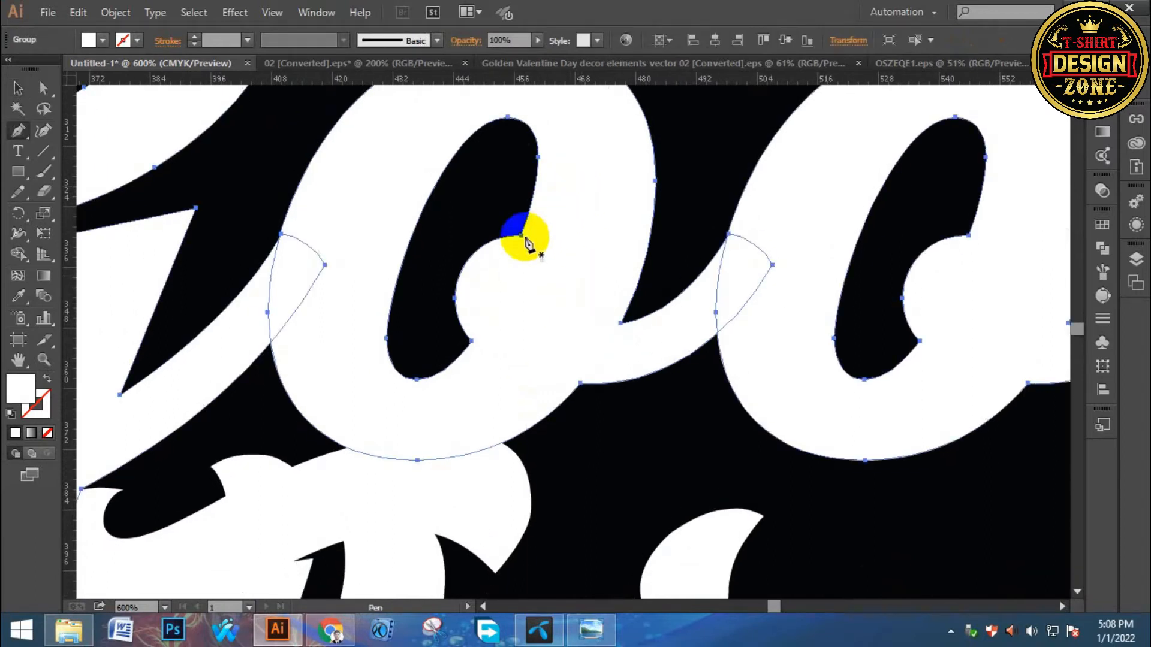
pyautogui.click(297, 172)
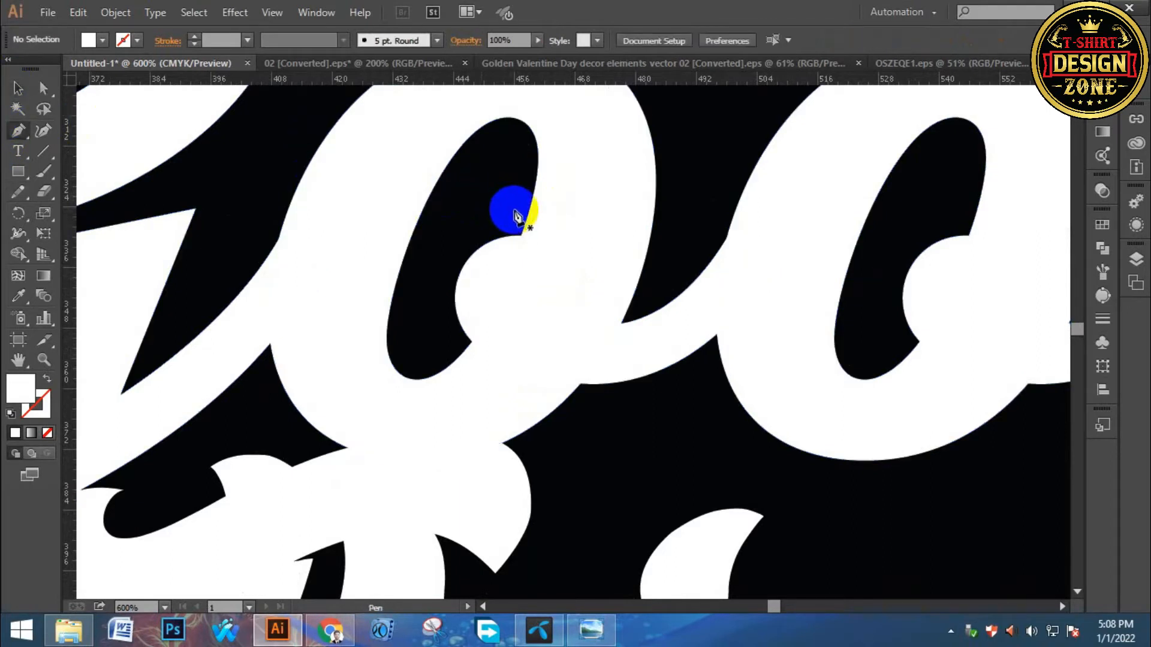
pyautogui.click(528, 212)
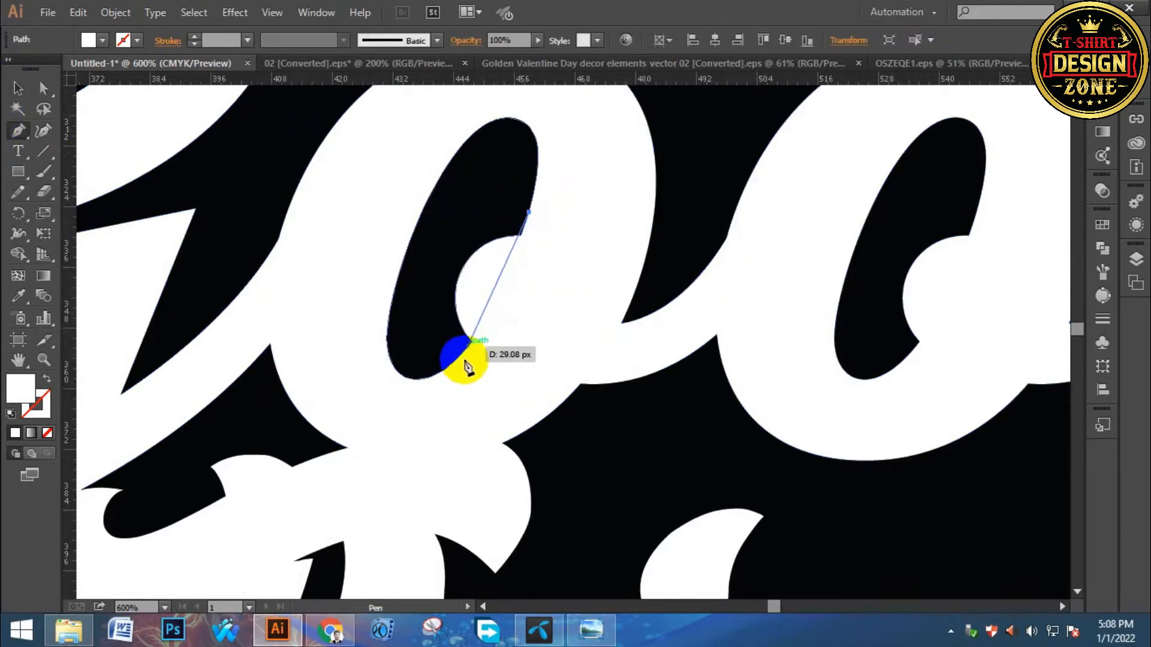
pyautogui.moveTo(450, 365); pyautogui.dragTo(395, 412)
pyautogui.moveTo(430, 253); pyautogui.dragTo(447, 235)
pyautogui.moveTo(462, 220); pyautogui.dragTo(473, 204)
pyautogui.moveTo(487, 188); pyautogui.dragTo(528, 214)
pyautogui.click(18, 89)
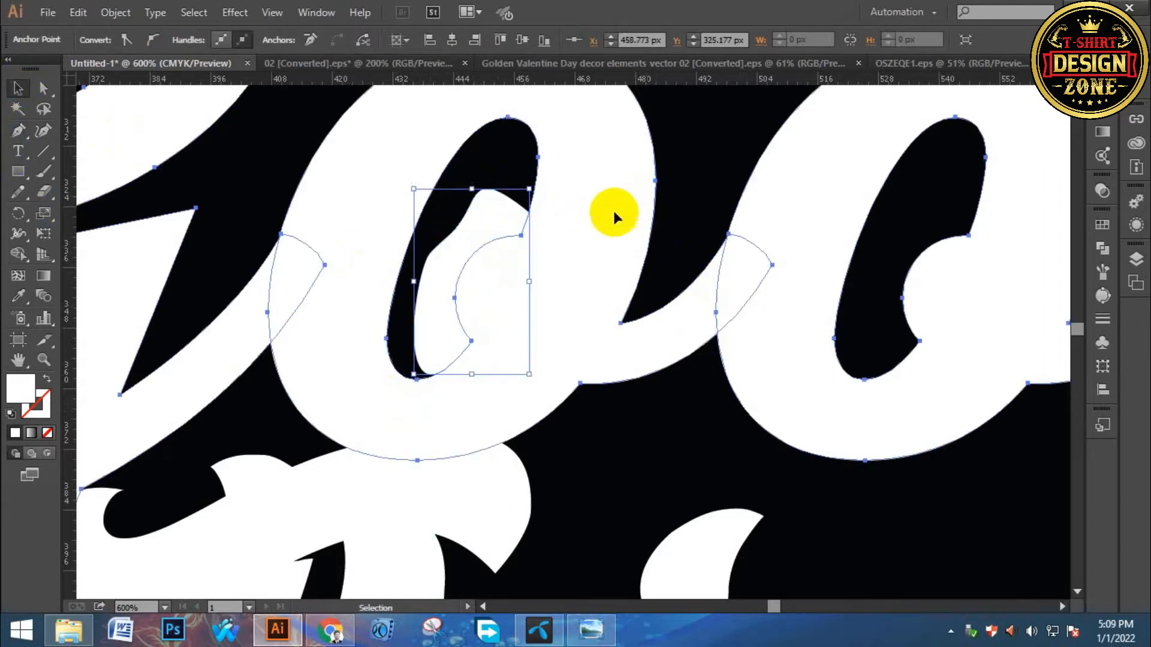
# - Cut the drawn shape out of Good with the Shape Builder, leaving a clean oval counter in the first o
pyautogui.click(483, 186)
pyautogui.moveTo(472, 182); pyautogui.dragTo(552, 310)
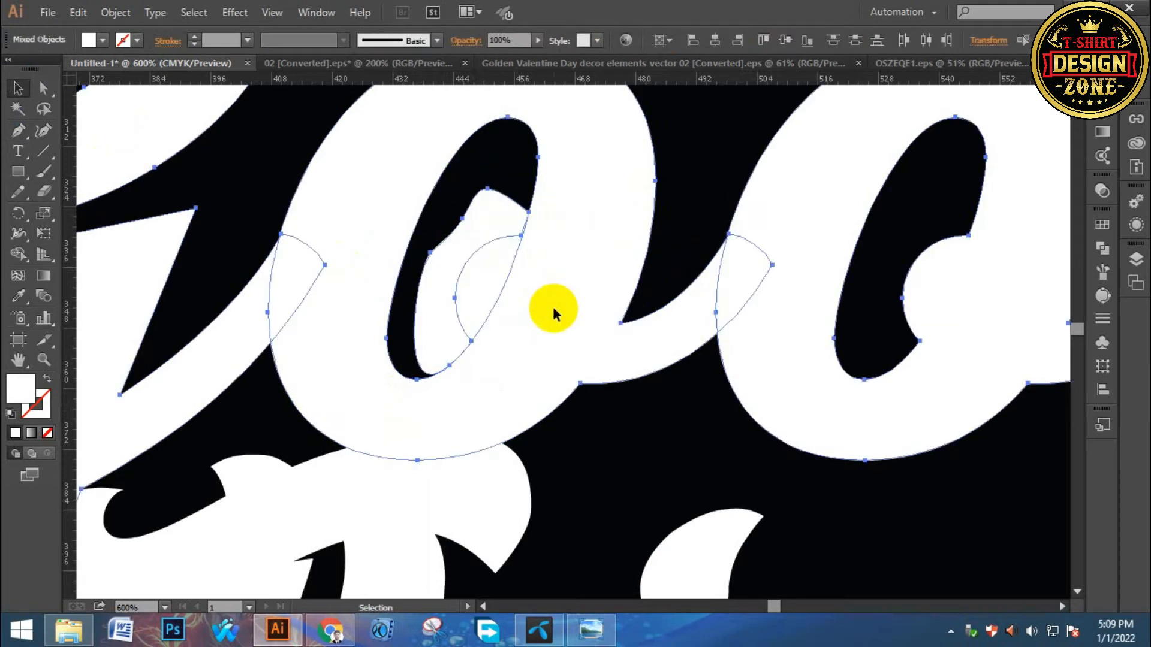
pyautogui.hotkey('shift', 'm')
pyautogui.moveTo(514, 226); pyautogui.dragTo(499, 291)
pyautogui.hotkey('ctrl', 'z')
pyautogui.moveTo(478, 199); pyautogui.dragTo(488, 267)
pyautogui.press('v')
pyautogui.click(478, 239)
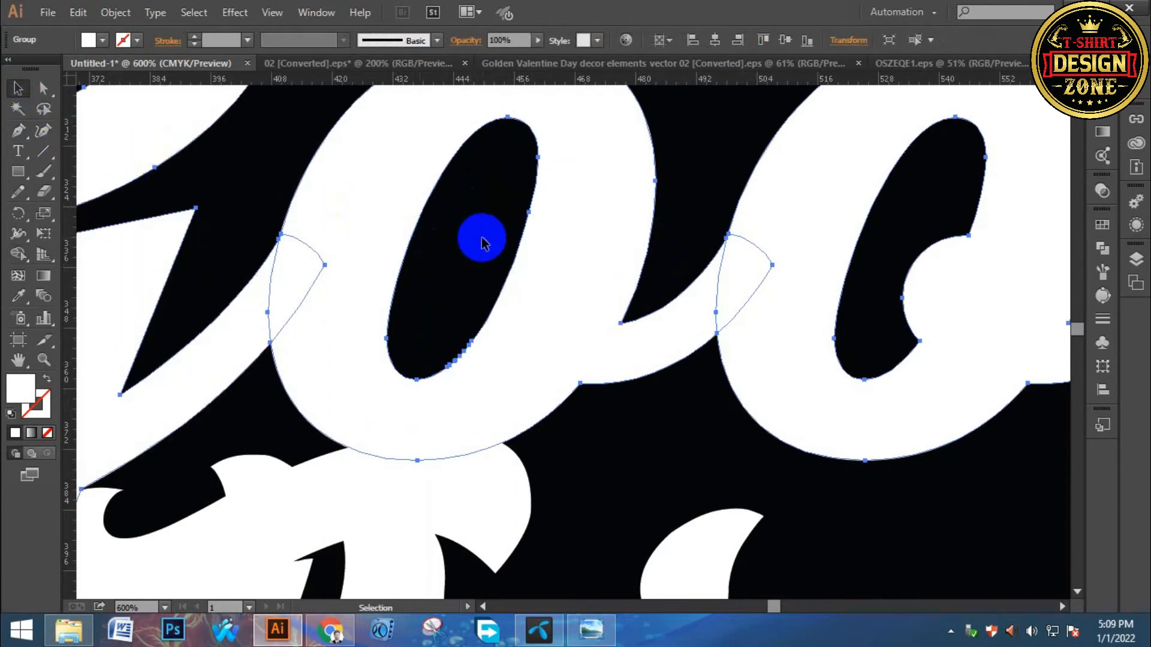
# - Isolate the Good group and select its first o for separate editing
pyautogui.hotkey('ctrl', '-')
pyautogui.hotkey('ctrl', '-')
pyautogui.moveTo(563, 304); pyautogui.dragTo(417, 212)
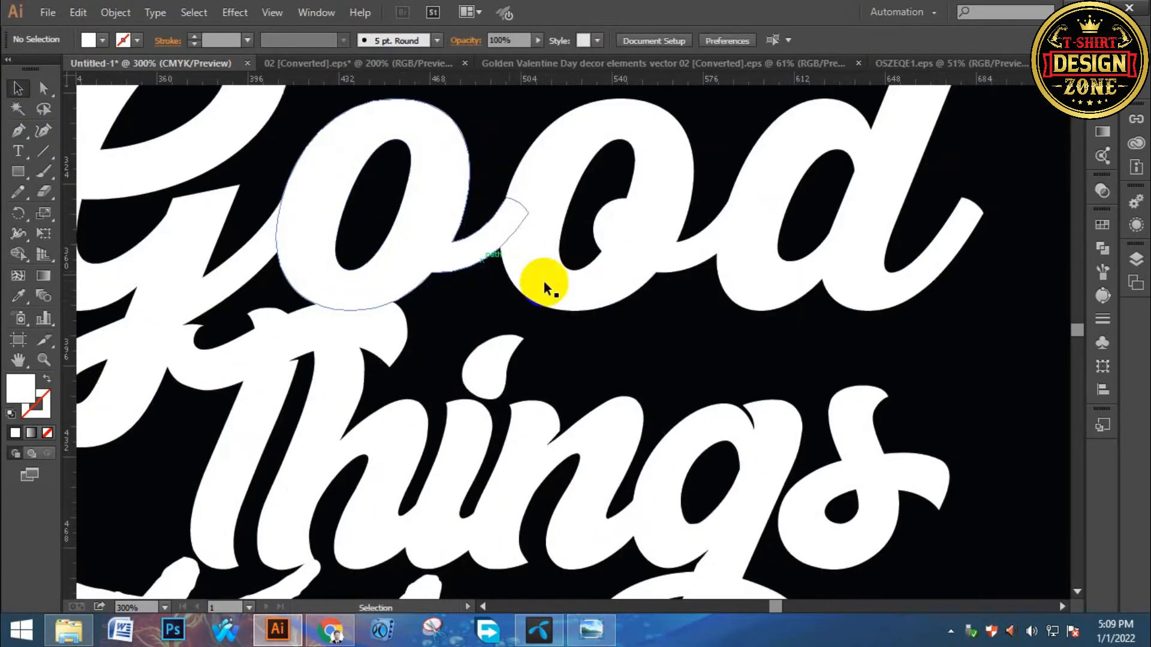
pyautogui.doubleClick(436, 200)
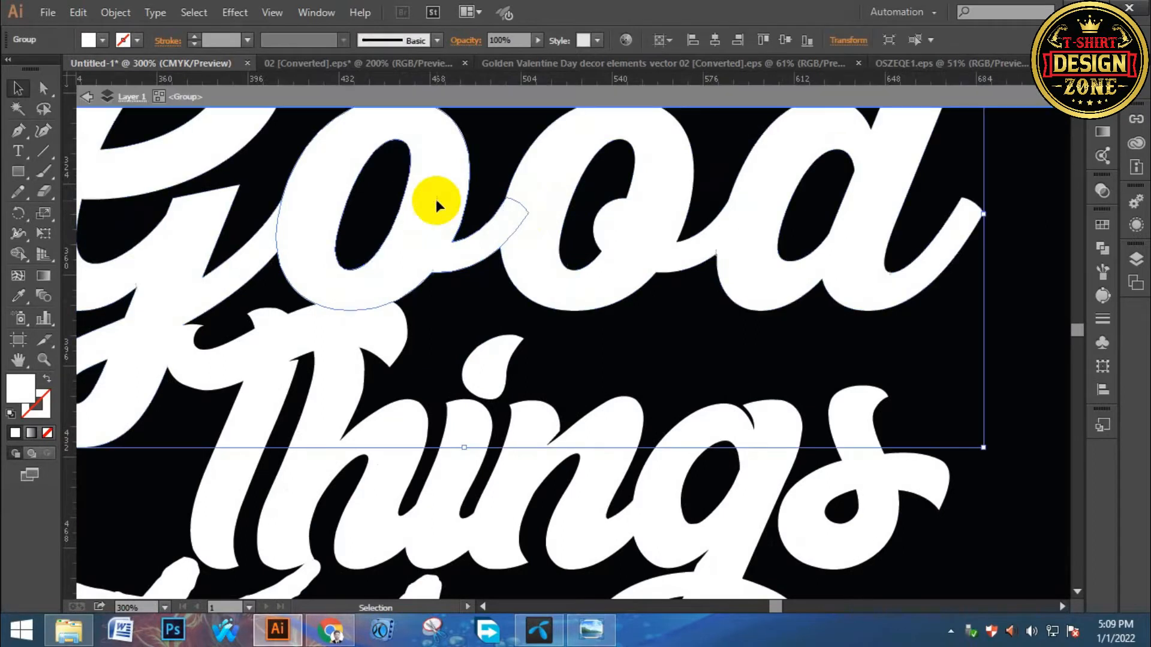
pyautogui.press('a')
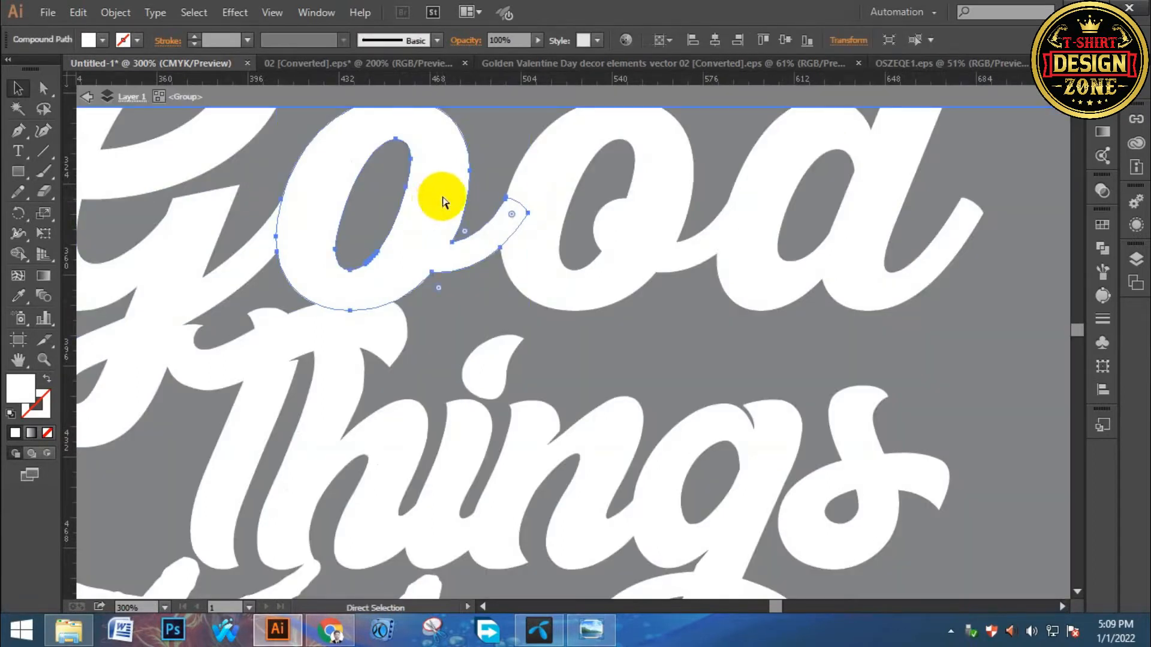
pyautogui.press('Right')
pyautogui.press('Down')
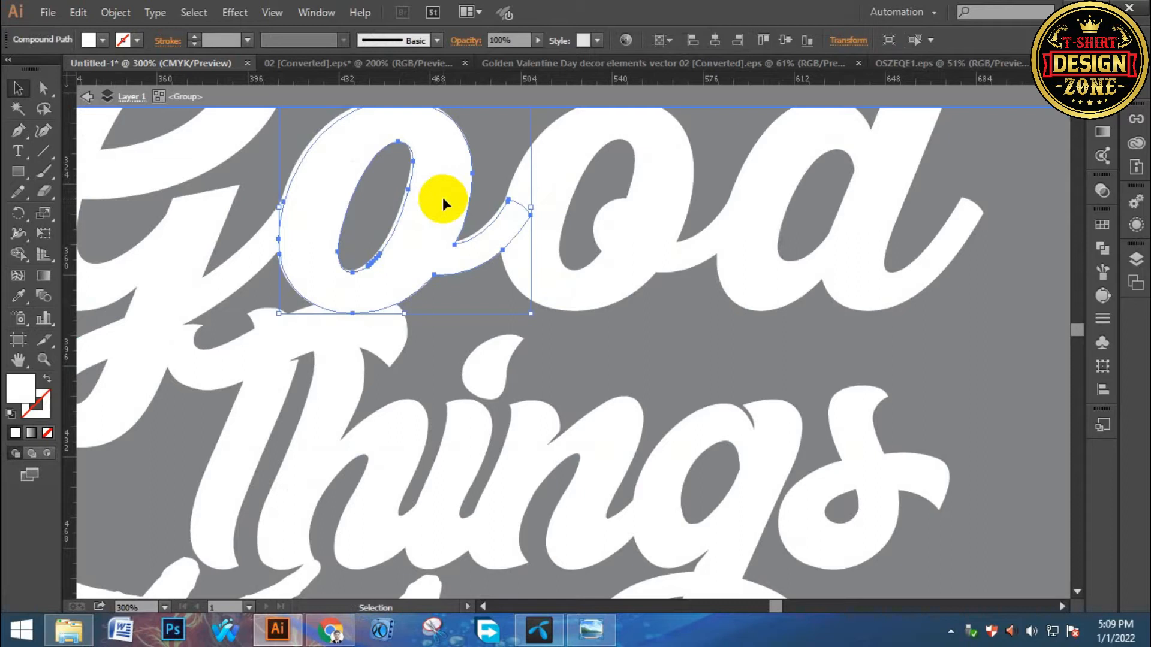
pyautogui.keyDown('ctrl'); pyautogui.click(485, 246); pyautogui.keyUp('ctrl')
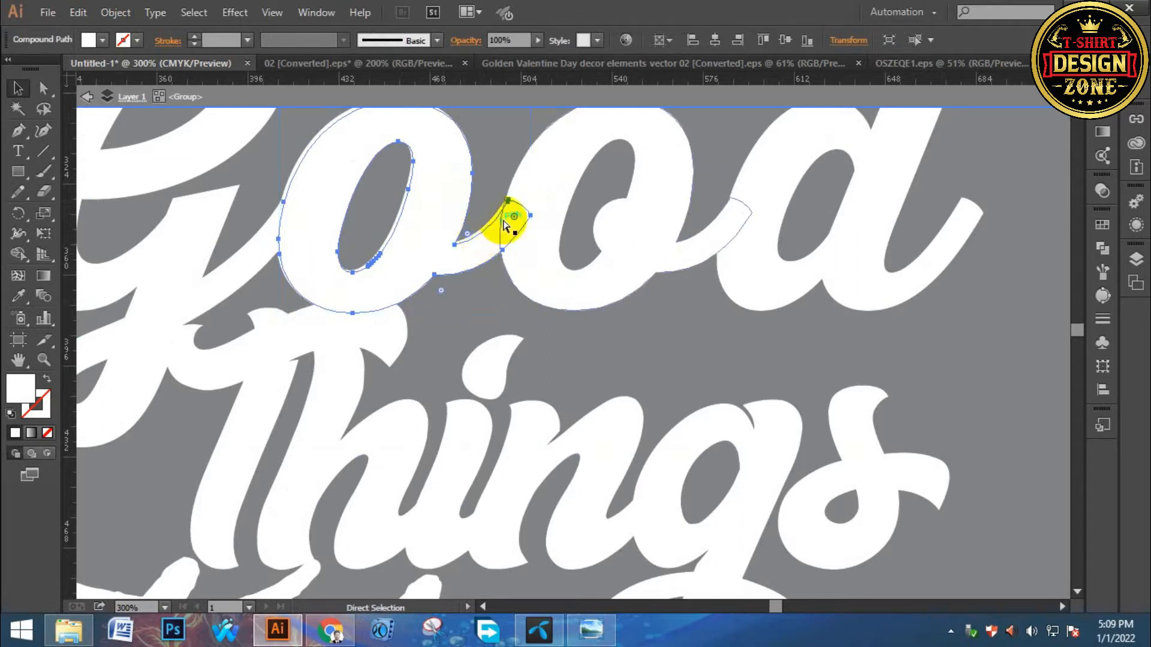
pyautogui.hotkey('ctrl', 'z')
pyautogui.hotkey('ctrl', 'z')
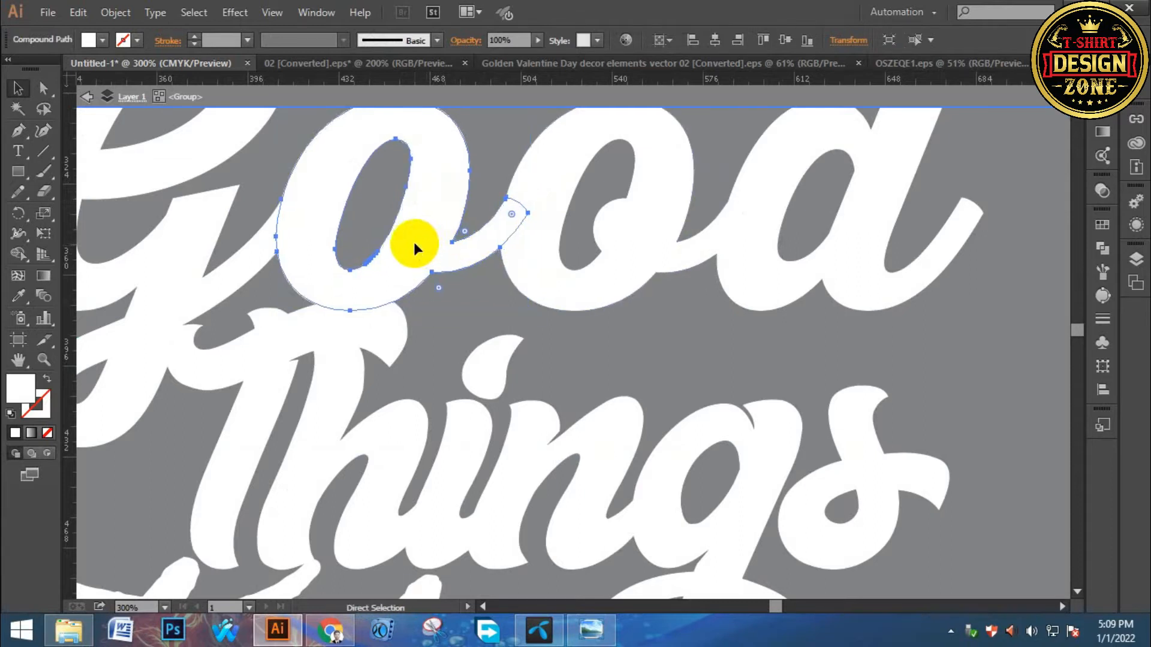
pyautogui.click(487, 254)
pyautogui.moveTo(430, 235); pyautogui.dragTo(361, 283)
pyautogui.hotkey('ctrl', 'z')
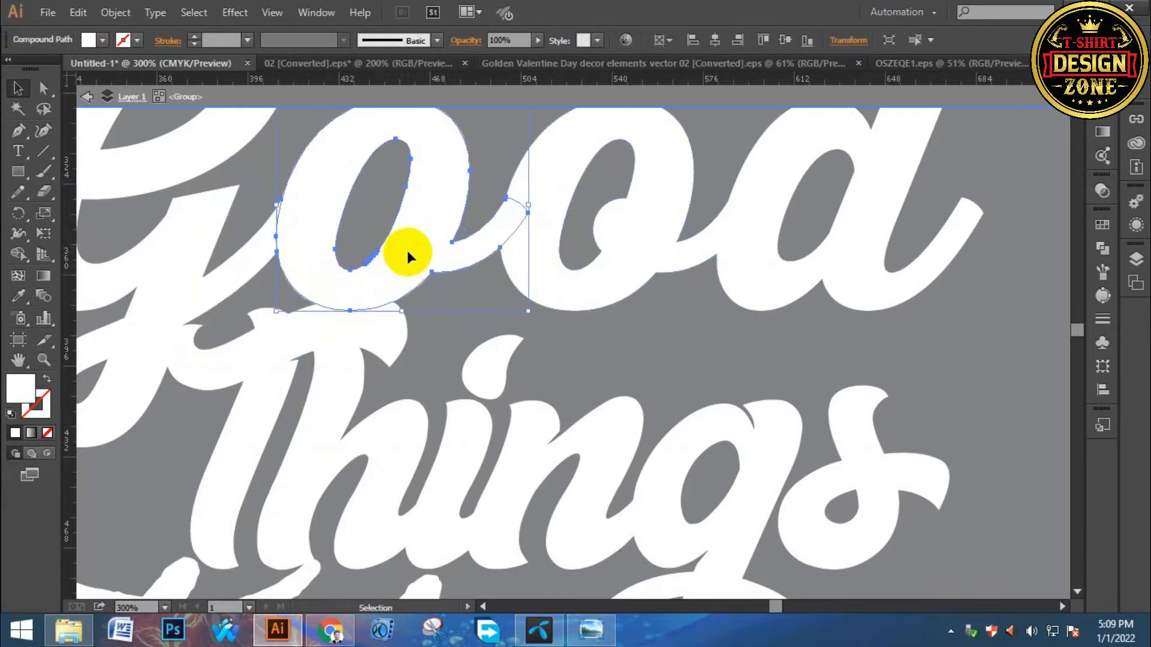
# - Duplicate the reshaped first o of Good onto the second o and nudge the copy left into exact alignment
pyautogui.click(517, 196)
pyautogui.moveTo(442, 187); pyautogui.dragTo(671, 232)
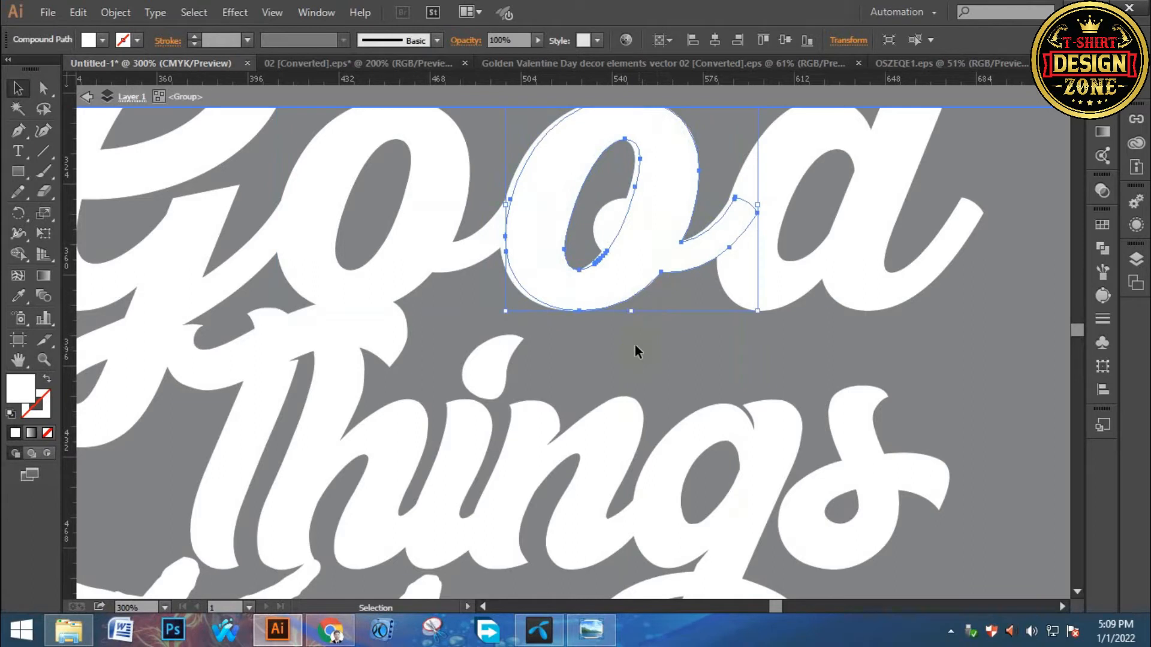
pyautogui.press('Left')
pyautogui.press('Left')
pyautogui.press('Left')
pyautogui.press('Left')
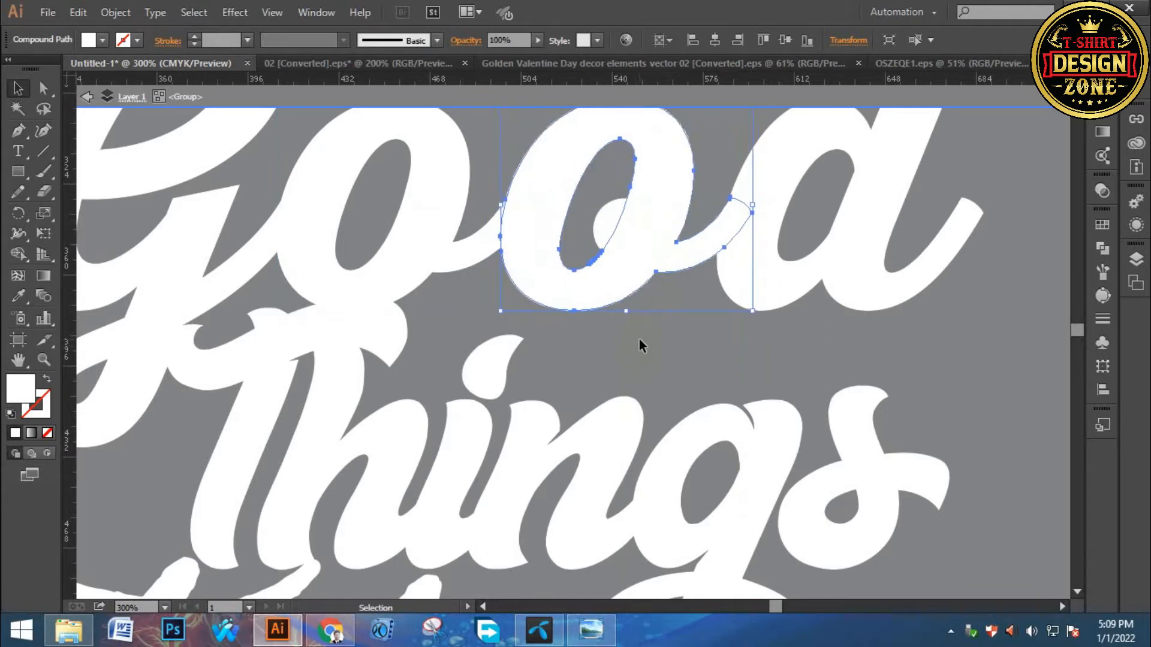
# - Delete the original second o beneath the copy and leave isolation mode
pyautogui.click(614, 228)
pyautogui.click(609, 212)
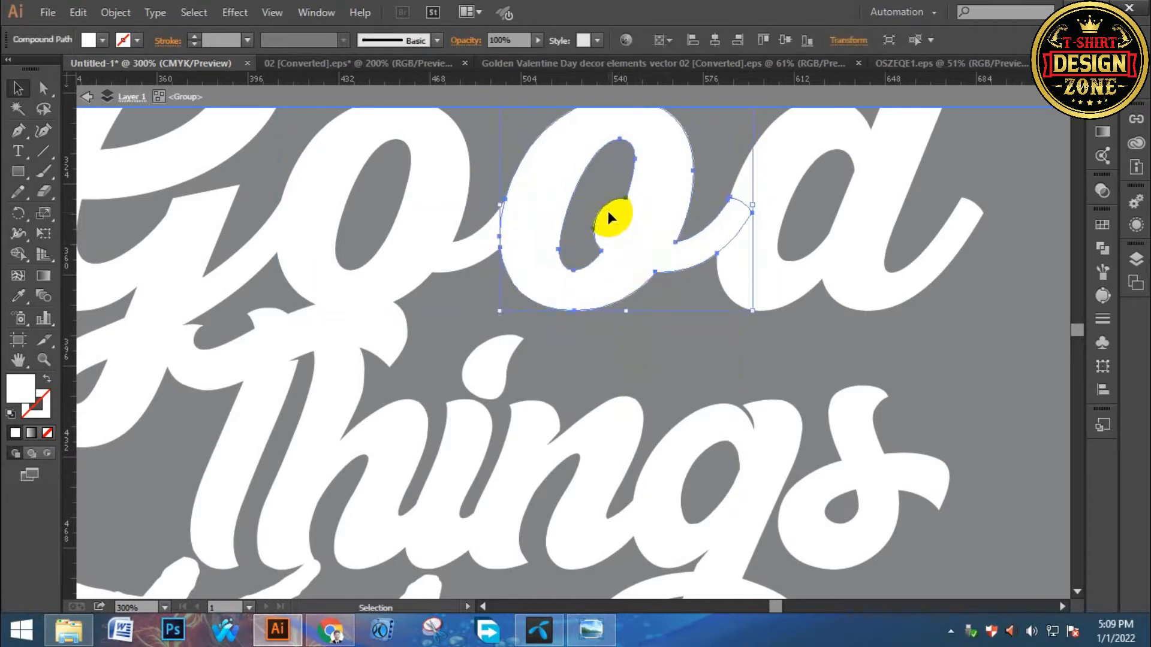
pyautogui.click(600, 223)
pyautogui.doubleClick(598, 224)
pyautogui.hotkey('ctrl', '0')
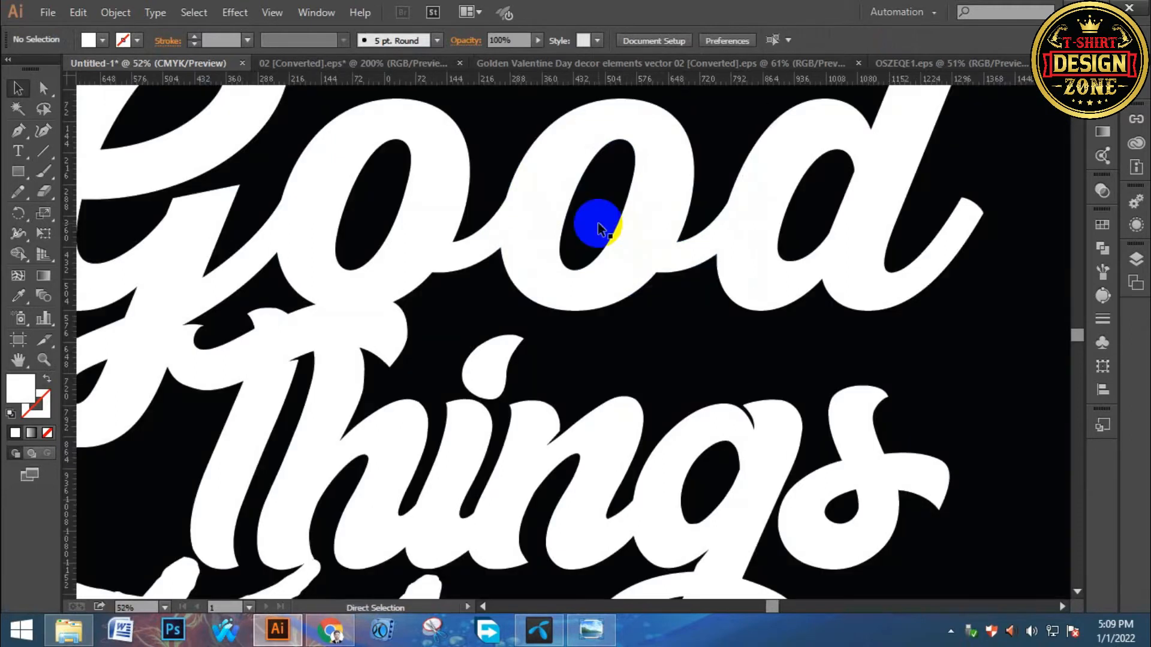
# - Scale the word Things down slightly about its centre
pyautogui.click(619, 283)
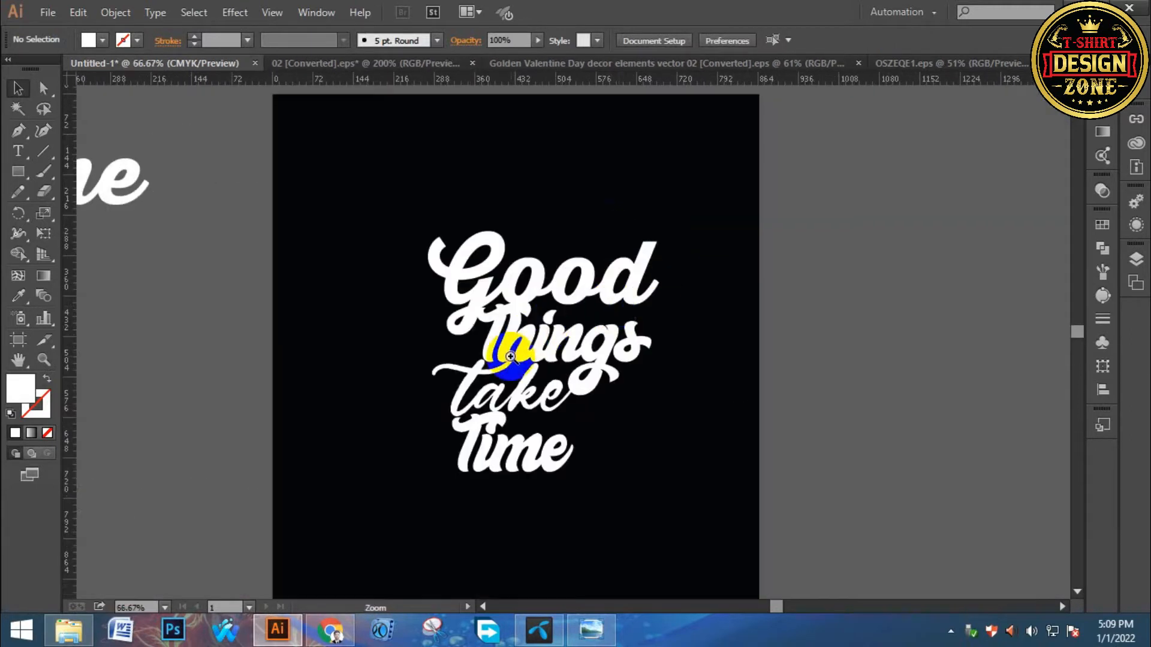
pyautogui.click(510, 356)
pyautogui.click(510, 357)
pyautogui.click(701, 298)
pyautogui.moveTo(714, 296); pyautogui.dragTo(587, 301)
pyautogui.scroll(-3, 612, 243)
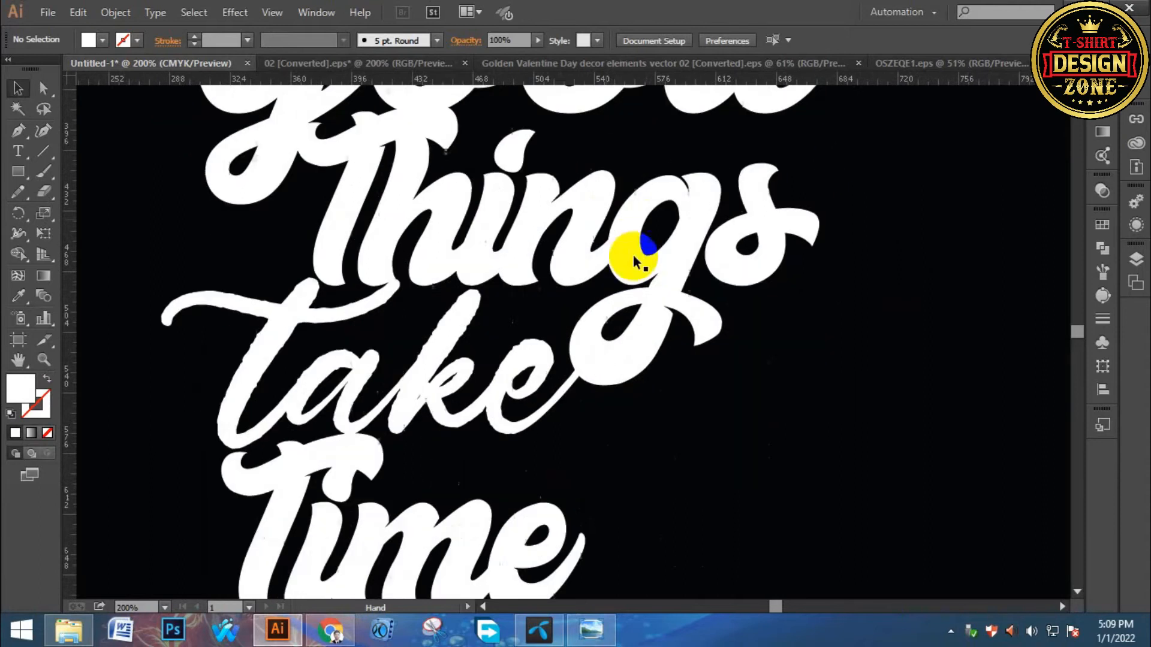
pyautogui.click(634, 261)
pyautogui.moveTo(819, 387); pyautogui.dragTo(794, 371)
pyautogui.click(807, 373)
pyautogui.moveTo(572, 250); pyautogui.dragTo(586, 281)
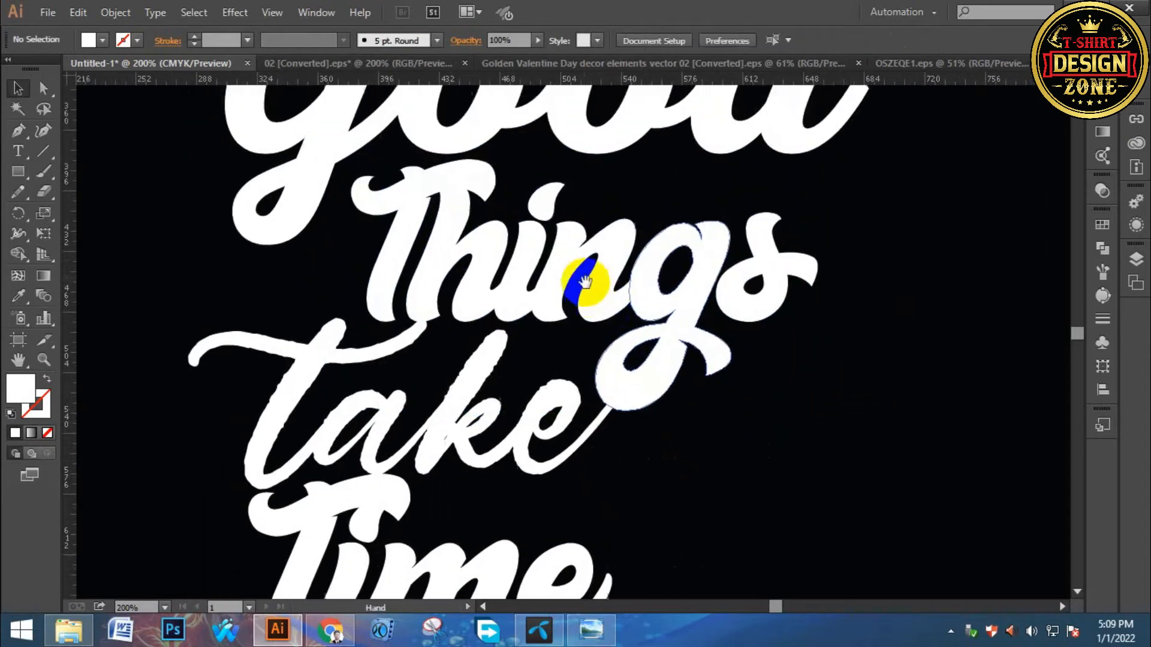
# - Shift Things left so that its T tucks against the loop of the G in Good
pyautogui.click(778, 267)
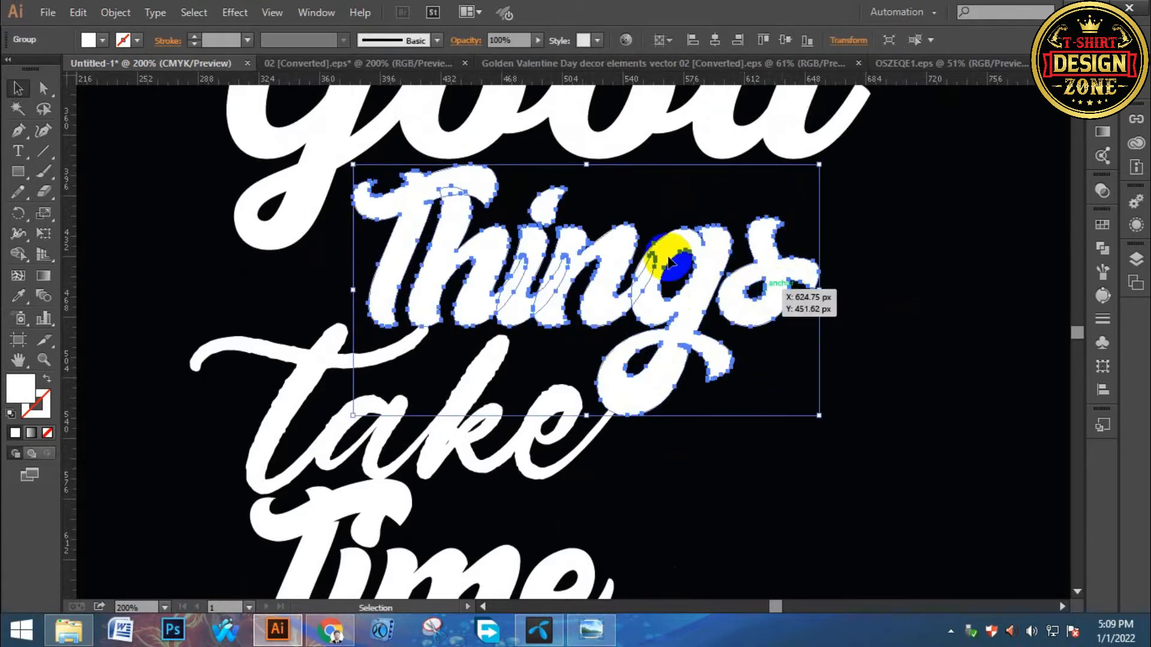
pyautogui.press('Left')
pyautogui.press('Left')
pyautogui.press('Left')
pyautogui.press('Left')
pyautogui.press('Left')
pyautogui.press('Left')
pyautogui.press('Left')
pyautogui.press('Left')
pyautogui.press('Left')
pyautogui.press('Left')
pyautogui.press('Left')
pyautogui.press('Left')
pyautogui.press('Left')
pyautogui.press('Left')
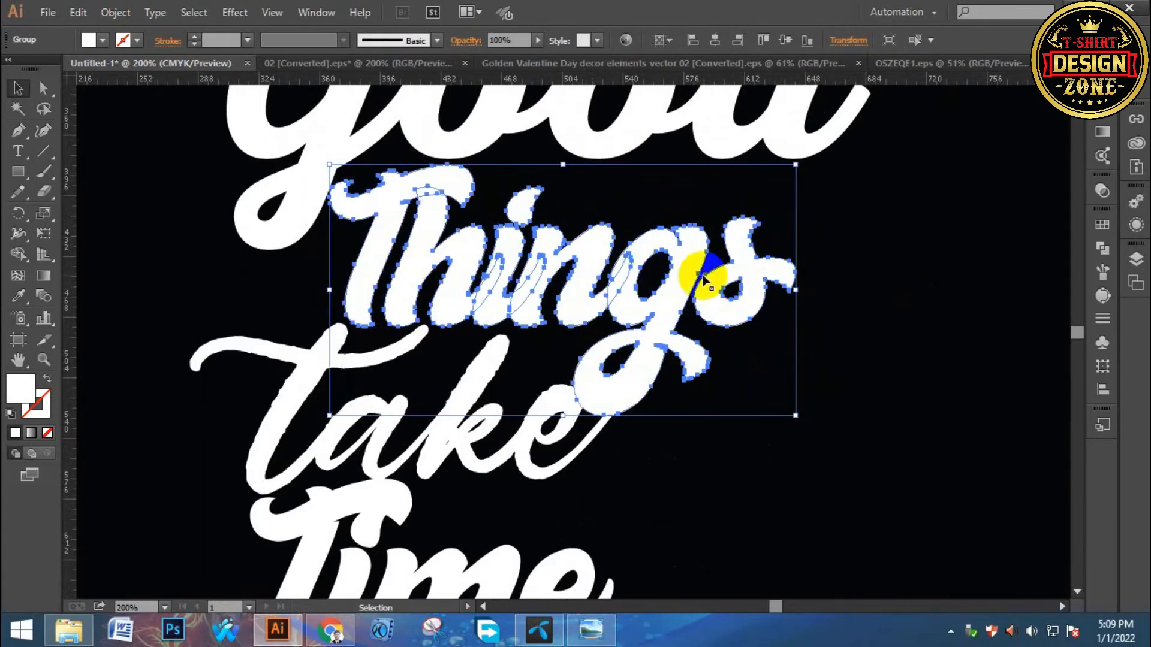
pyautogui.click(768, 469)
# - Scale take down slightly and move it up so that it overlaps the lower edge of Things
pyautogui.moveTo(568, 476); pyautogui.dragTo(652, 364)
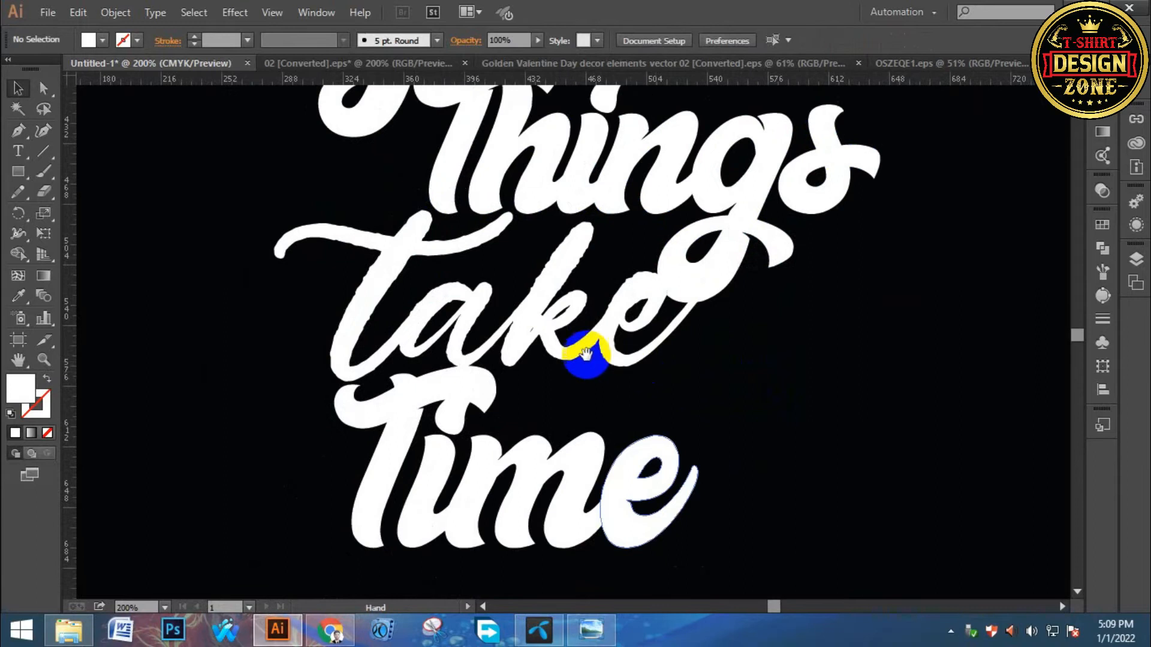
pyautogui.click(585, 366)
pyautogui.moveTo(334, 268); pyautogui.dragTo(375, 289)
pyautogui.click(394, 315)
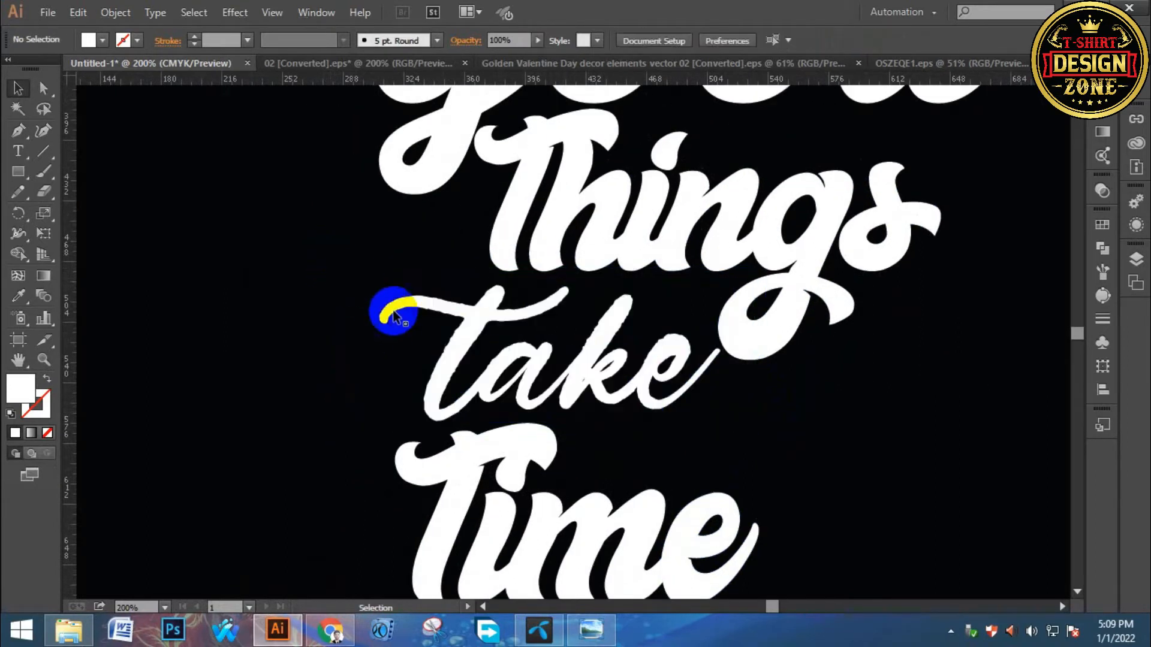
pyautogui.moveTo(474, 306); pyautogui.dragTo(472, 283)
pyautogui.click(743, 455)
# - Move Time up and slightly right beneath take, and enlarge it a little about its centre
pyautogui.click(657, 511)
pyautogui.moveTo(646, 475); pyautogui.dragTo(665, 419)
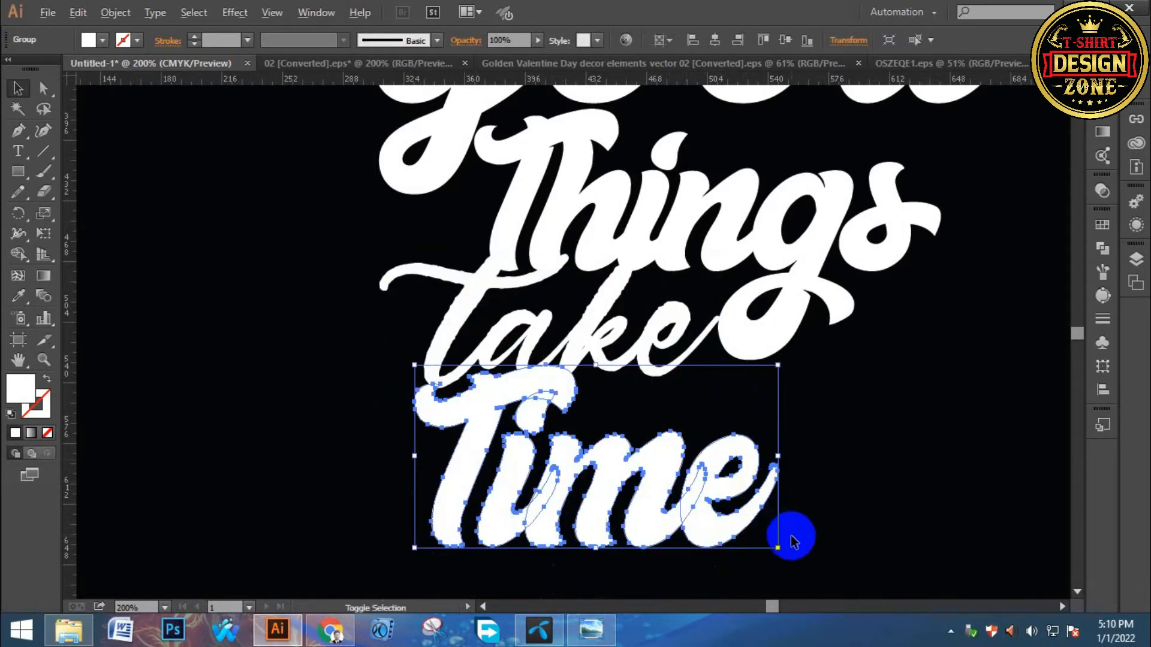
pyautogui.moveTo(777, 547); pyautogui.dragTo(797, 561)
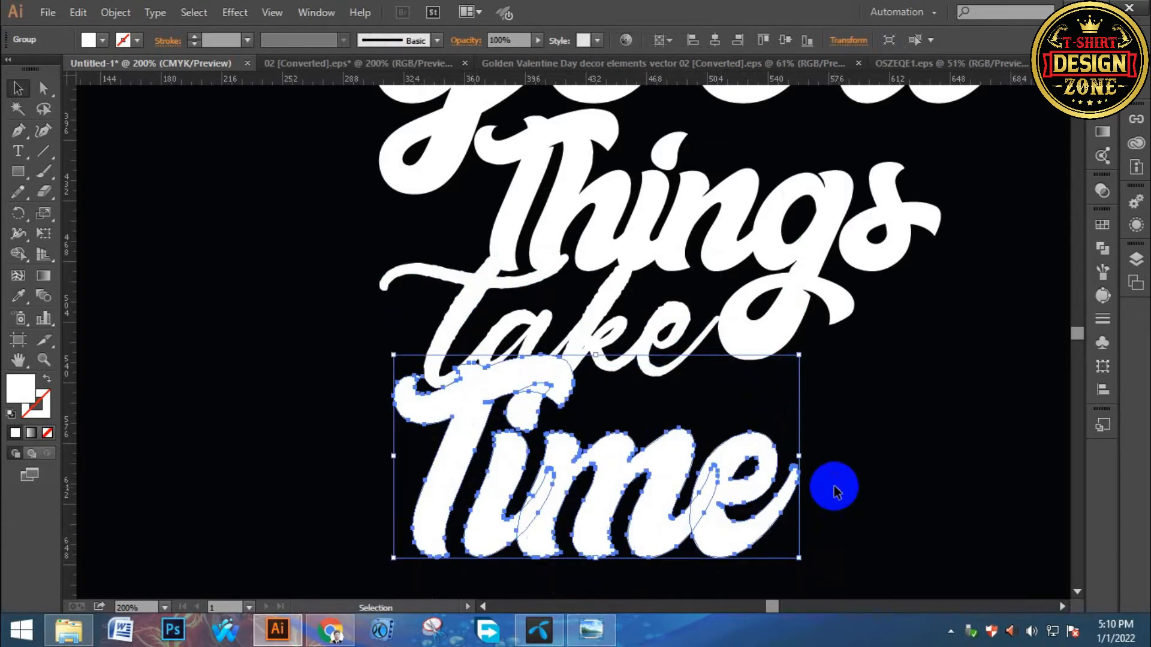
pyautogui.click(833, 487)
# - Raise Time gradually until its T overlaps the lower part of the letters t and a in take
pyautogui.hotkey('ctrl', '0')
pyautogui.keyDown('ctrl'); pyautogui.click(525, 353); pyautogui.keyUp('ctrl')
pyautogui.keyDown('ctrl'); pyautogui.click(627, 330); pyautogui.keyUp('ctrl')
pyautogui.keyDown('ctrl'); pyautogui.click(628, 330); pyautogui.keyUp('ctrl')
pyautogui.keyDown('ctrl'); pyautogui.click(649, 350); pyautogui.keyUp('ctrl')
pyautogui.moveTo(583, 329); pyautogui.dragTo(753, 361)
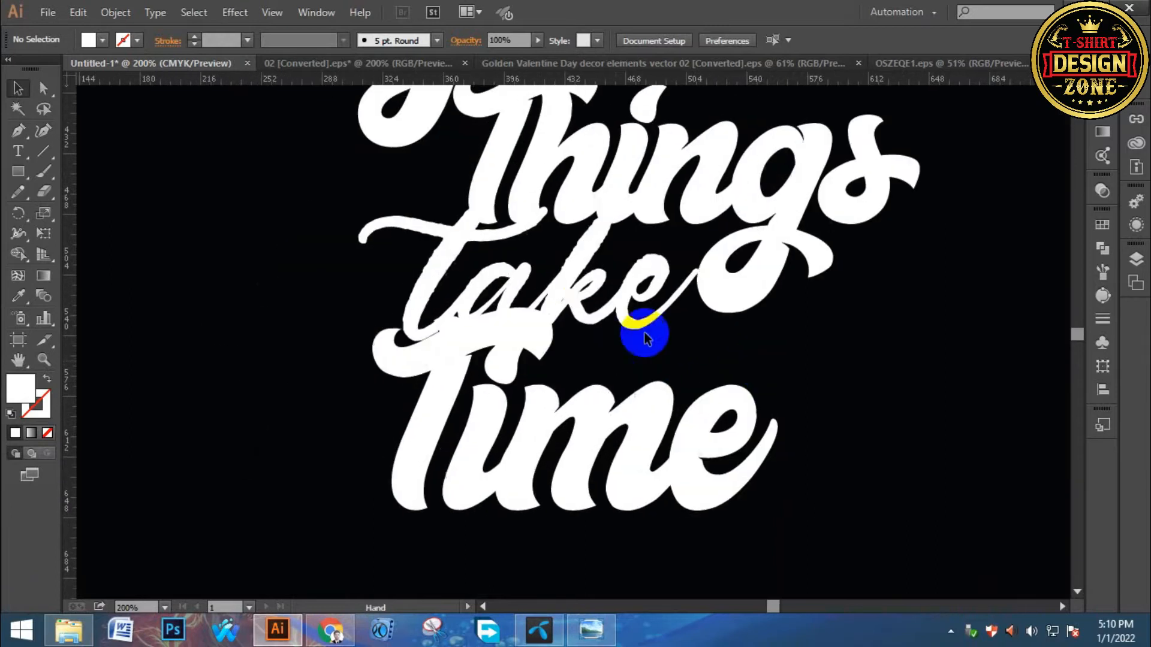
pyautogui.click(558, 283)
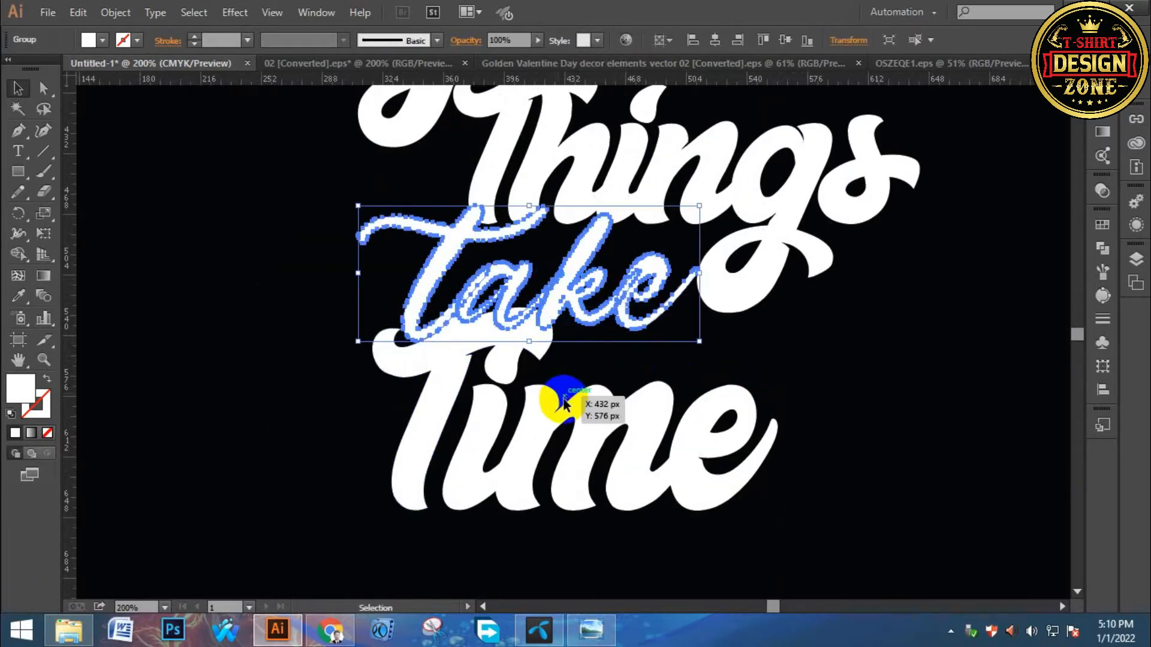
pyautogui.click(563, 399)
pyautogui.click(560, 407)
pyautogui.press('Up')
pyautogui.press('Up')
pyautogui.press('Up')
pyautogui.press('Up')
pyautogui.press('Up')
pyautogui.press('Up')
pyautogui.press('Up')
pyautogui.press('Up')
pyautogui.press('Up')
pyautogui.press('Up')
pyautogui.press('Up')
pyautogui.press('Up')
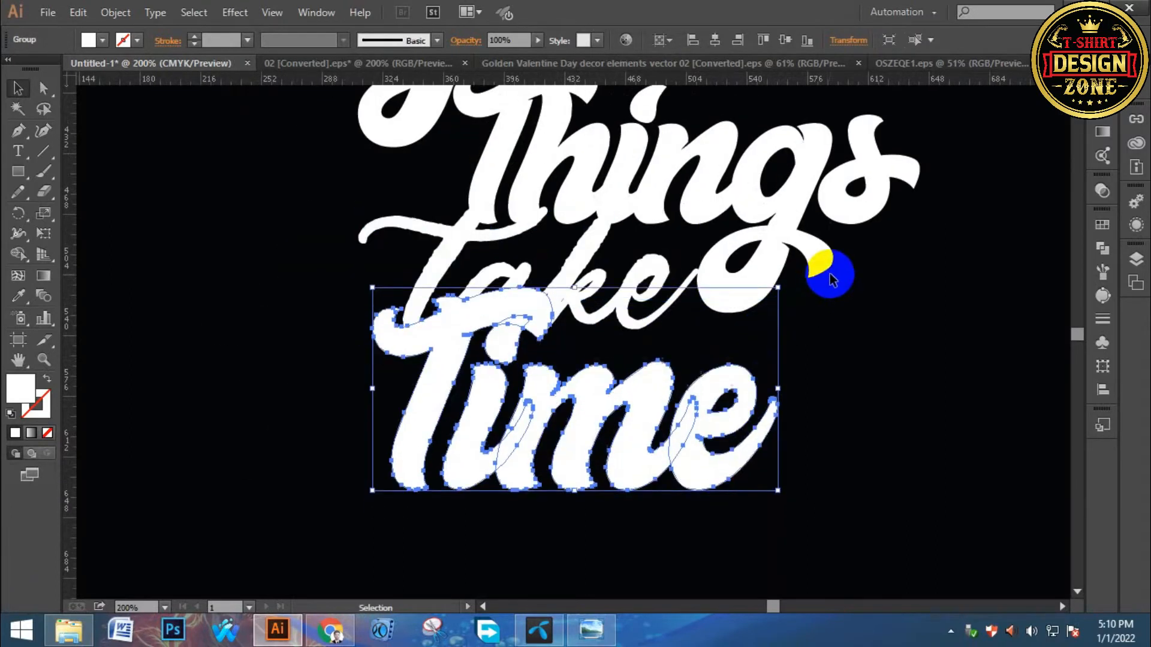
pyautogui.press('Up')
pyautogui.press('Up')
pyautogui.press('Up')
pyautogui.press('Up')
pyautogui.press('Up')
pyautogui.press('Up')
pyautogui.press('Up')
pyautogui.press('Up')
pyautogui.press('Up')
pyautogui.press('Up')
pyautogui.click(852, 349)
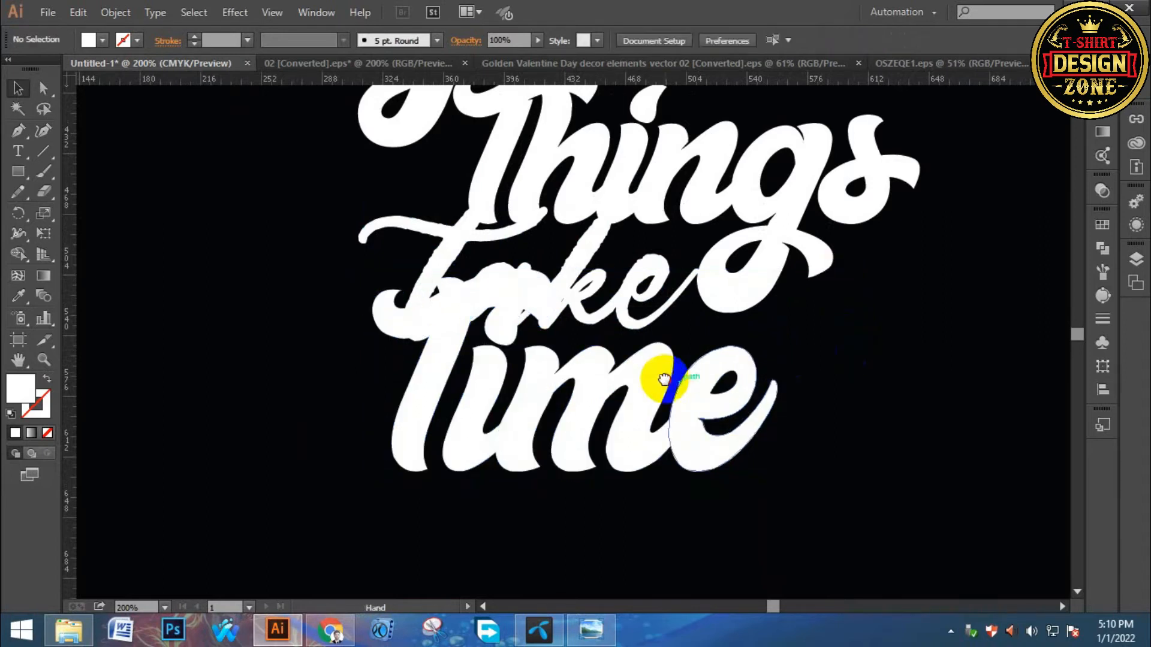
# - Shrink take and shift it right between Things and Time, fine-tuning its position over the loop of the g
pyautogui.click(593, 309)
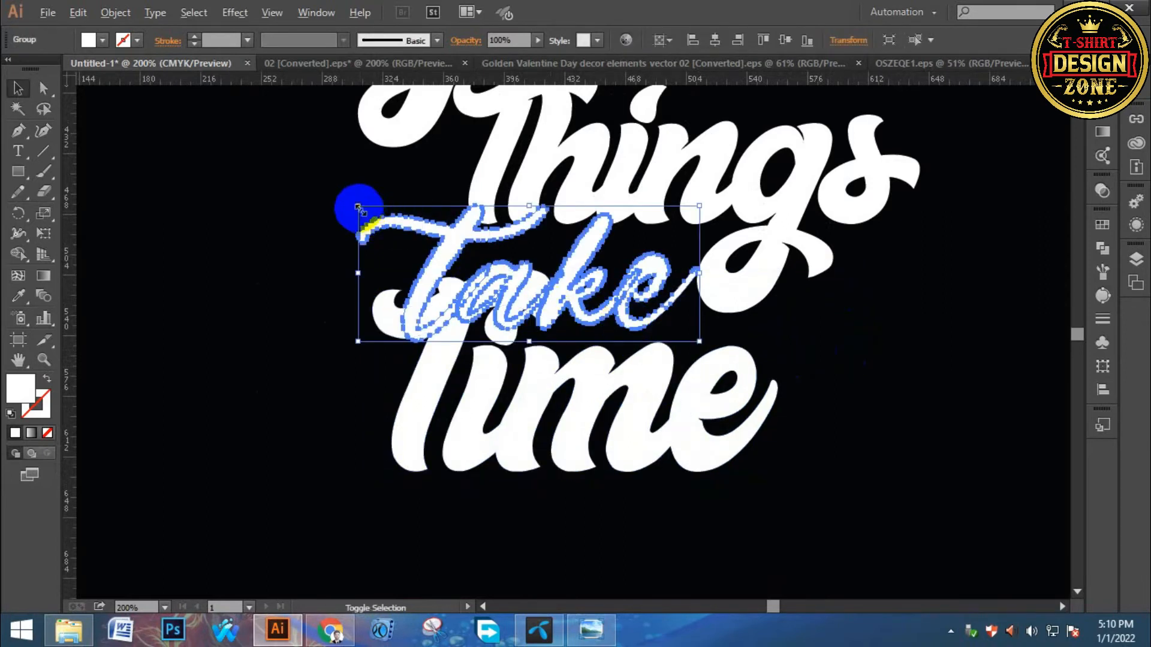
pyautogui.moveTo(358, 206); pyautogui.dragTo(382, 215)
pyautogui.moveTo(461, 268); pyautogui.dragTo(541, 251)
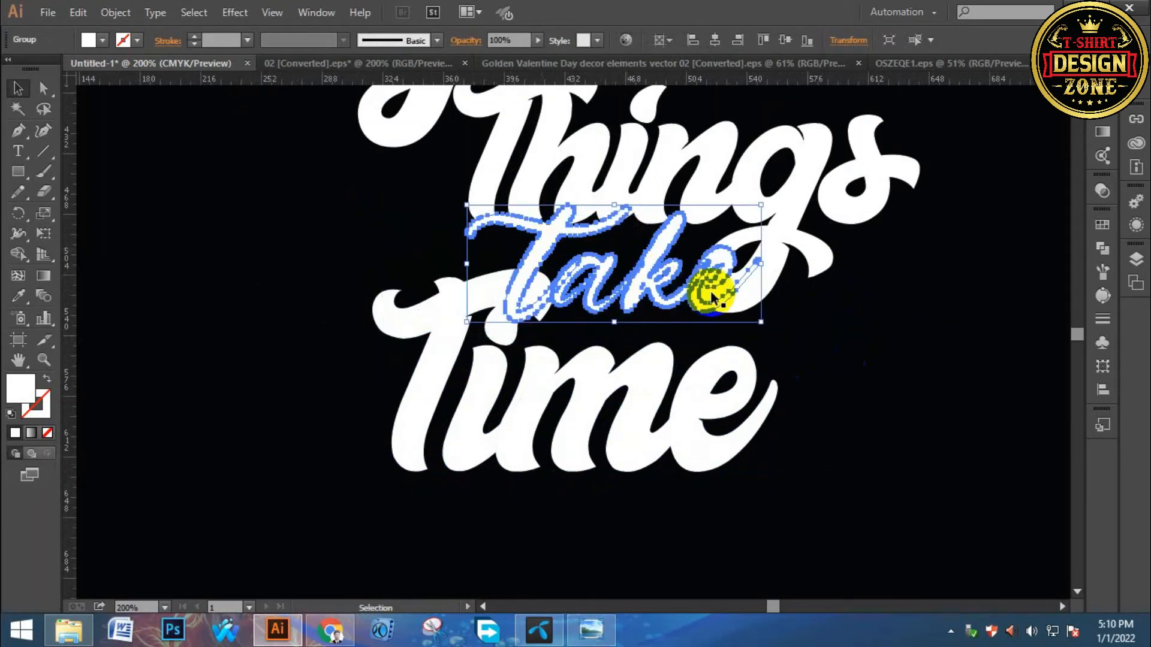
pyautogui.press('Right')
pyautogui.press('Down')
pyautogui.press('Down')
pyautogui.press('Down')
pyautogui.press('Down')
pyautogui.press('Down')
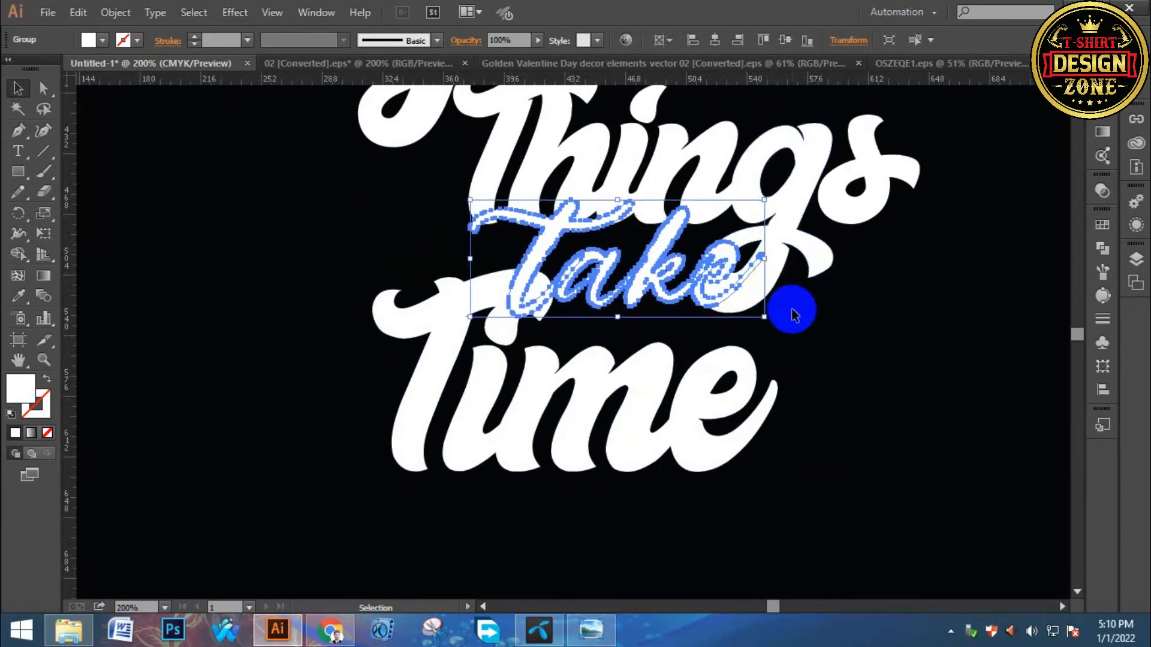
# - Nudge take slightly right and further down so that it sits below Things, overlapping the loop of the g and the T of Time
pyautogui.press('Right')
pyautogui.press('Right')
pyautogui.press('Right')
pyautogui.press('Right')
pyautogui.press('Right')
pyautogui.press('Down')
pyautogui.press('Down')
pyautogui.press('Down')
pyautogui.press('Down')
pyautogui.press('Down')
pyautogui.press('Down')
pyautogui.press('Down')
pyautogui.press('Down')
pyautogui.press('Down')
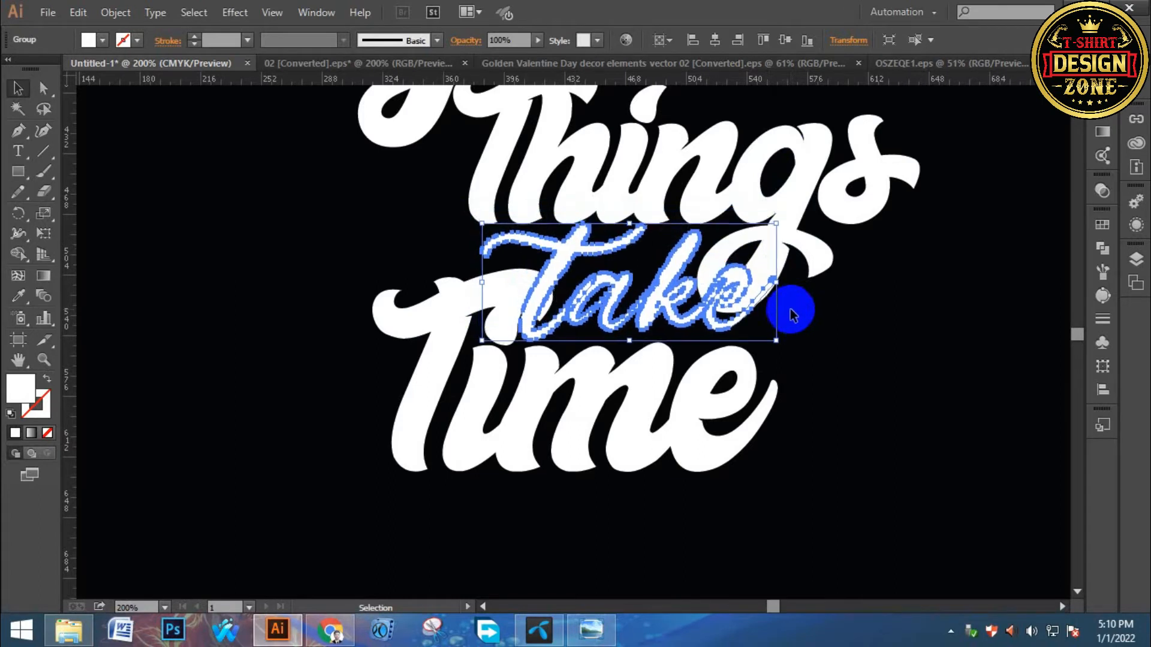
pyautogui.click(836, 343)
pyautogui.hotkey('ctrl', '0')
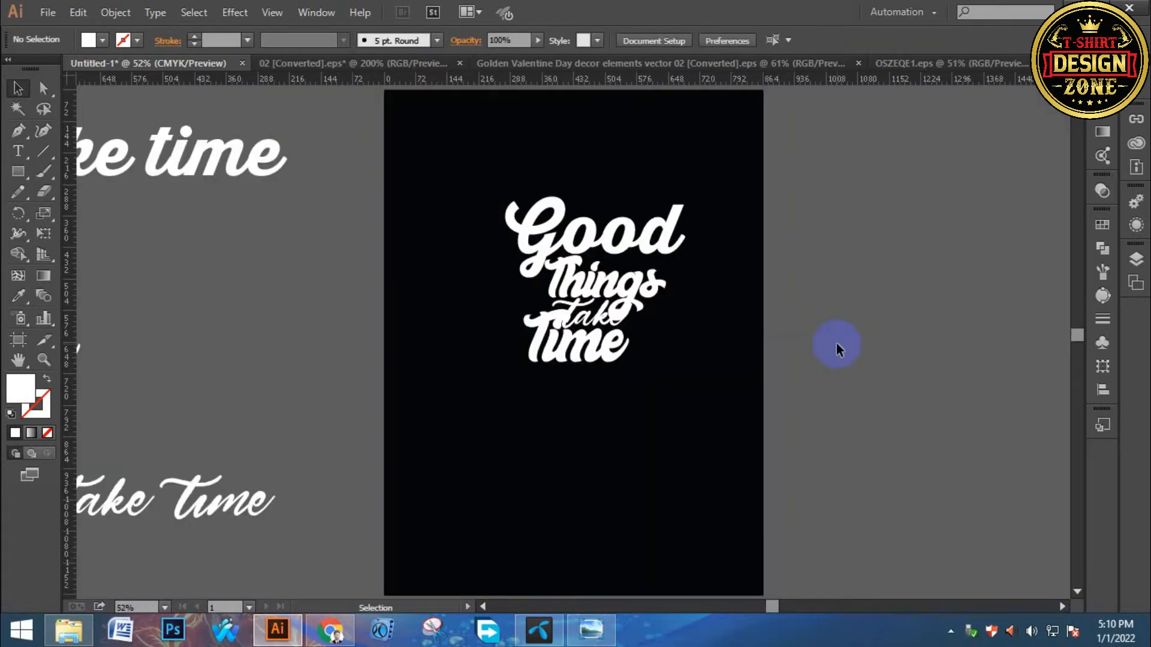
# - Examine the stacked lettering as a whole and the overlaps between Things, take and Time
pyautogui.keyDown('ctrl'); pyautogui.click(557, 335); pyautogui.keyUp('ctrl')
pyautogui.keyDown('ctrl'); pyautogui.click(559, 335); pyautogui.keyUp('ctrl')
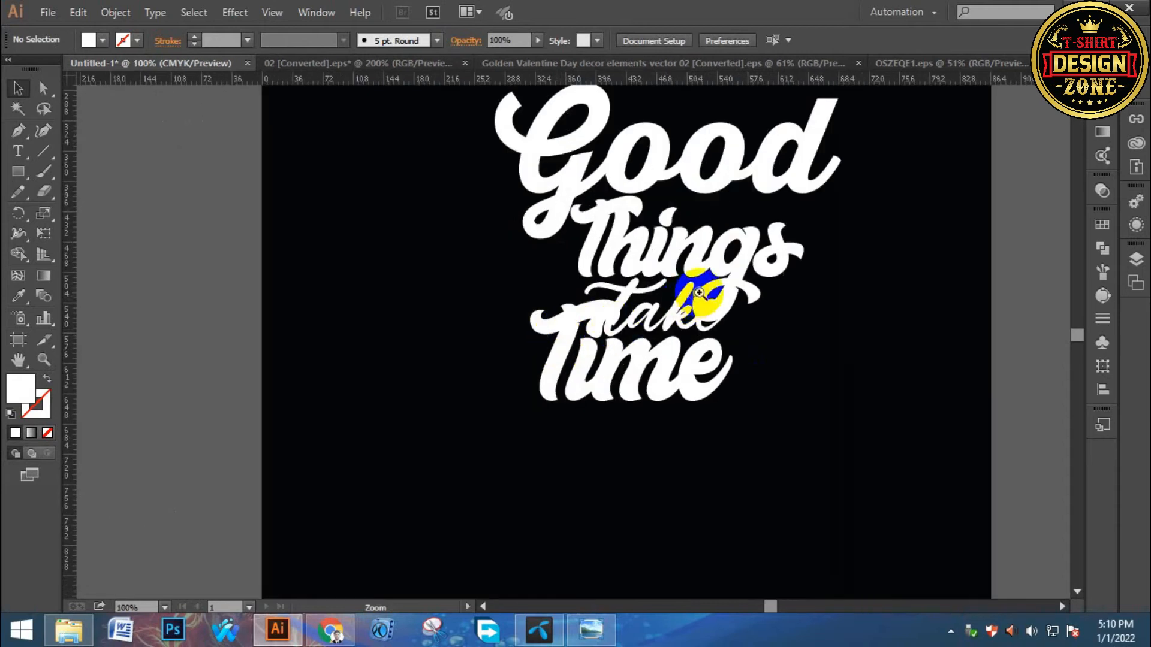
pyautogui.keyDown('ctrl'); pyautogui.click(696, 294); pyautogui.keyUp('ctrl')
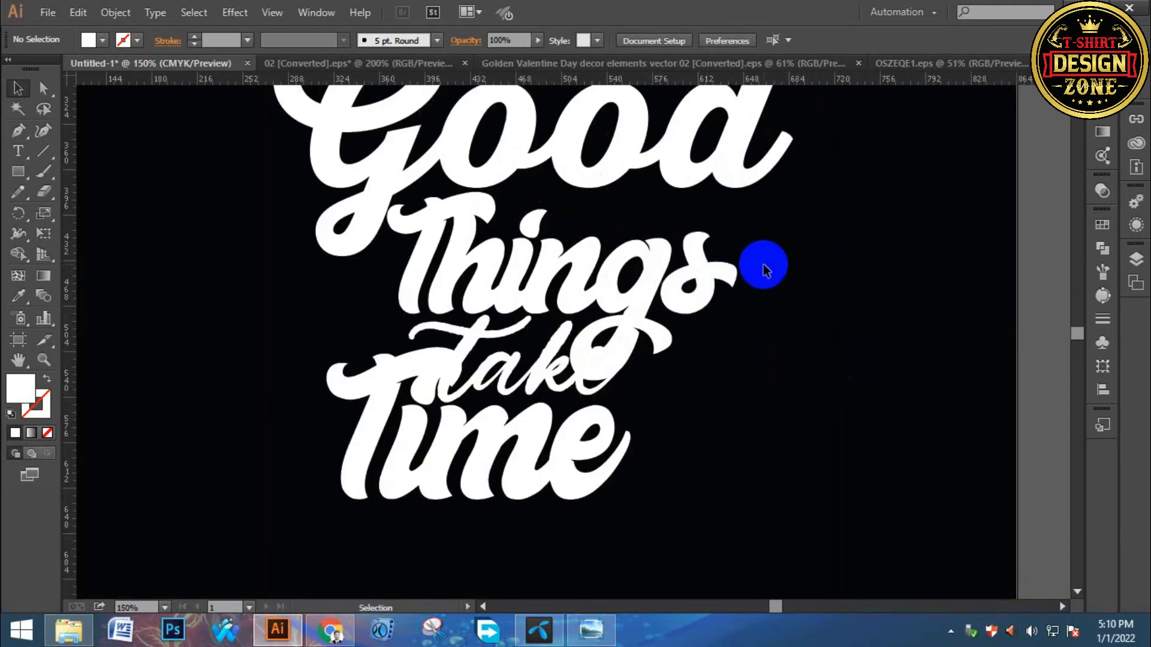
pyautogui.hotkey('ctrl', '0')
pyautogui.keyDown('ctrl'); pyautogui.click(617, 302); pyautogui.keyUp('ctrl')
pyautogui.keyDown('ctrl'); pyautogui.click(617, 305); pyautogui.keyUp('ctrl')
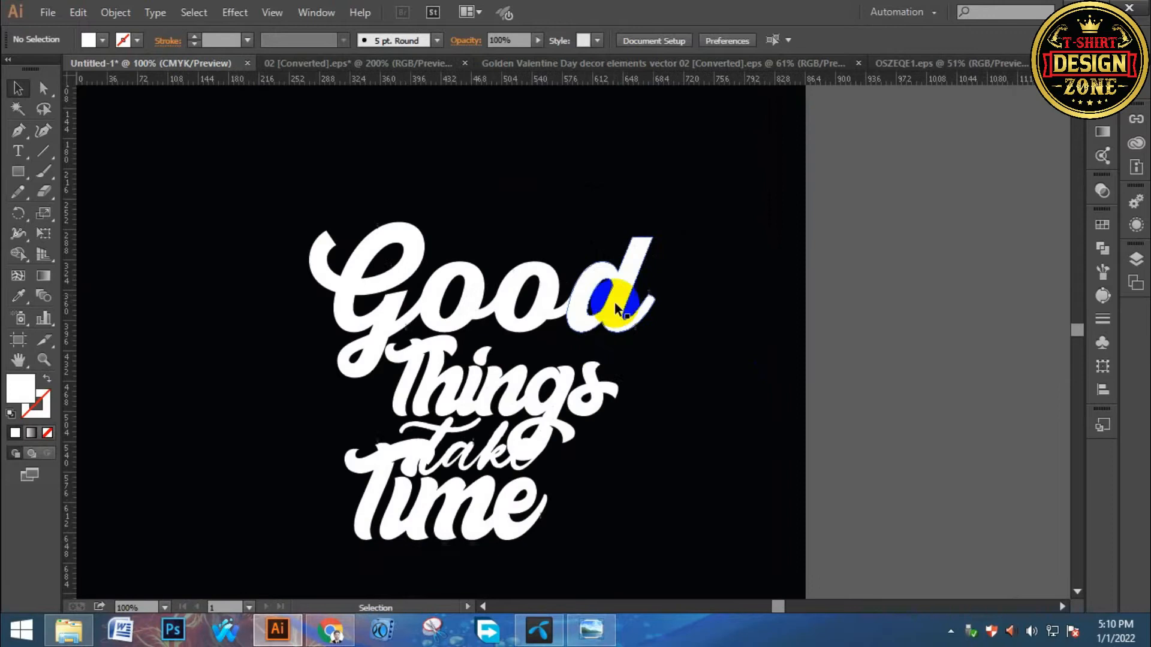
pyautogui.moveTo(615, 304); pyautogui.dragTo(640, 271)
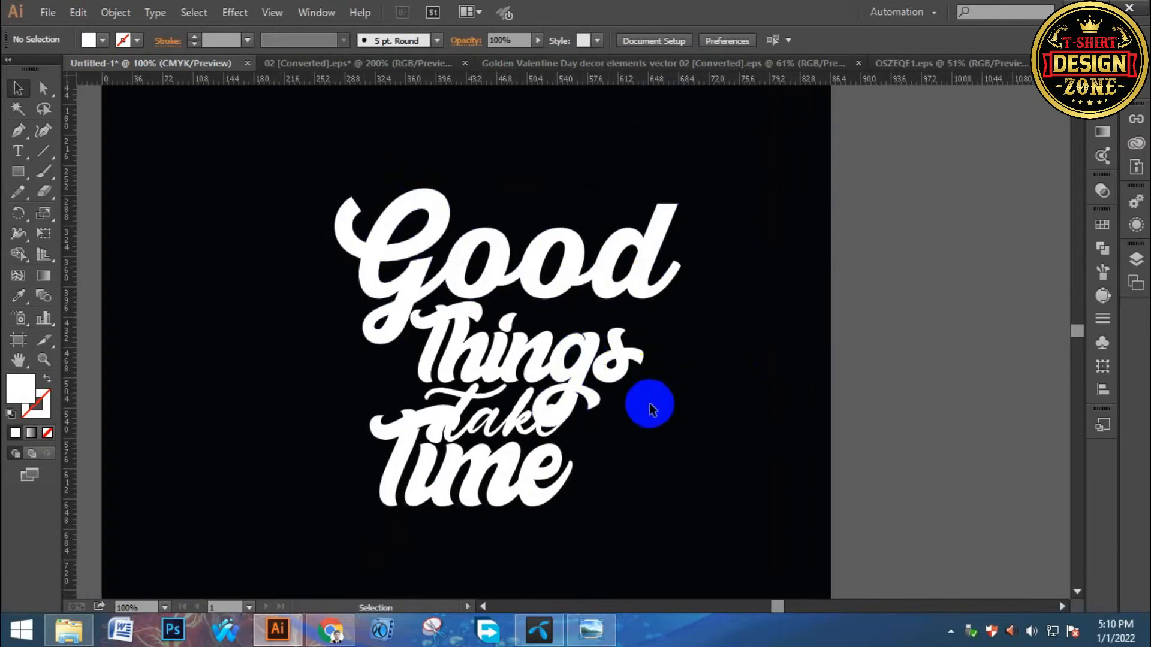
pyautogui.click(586, 374)
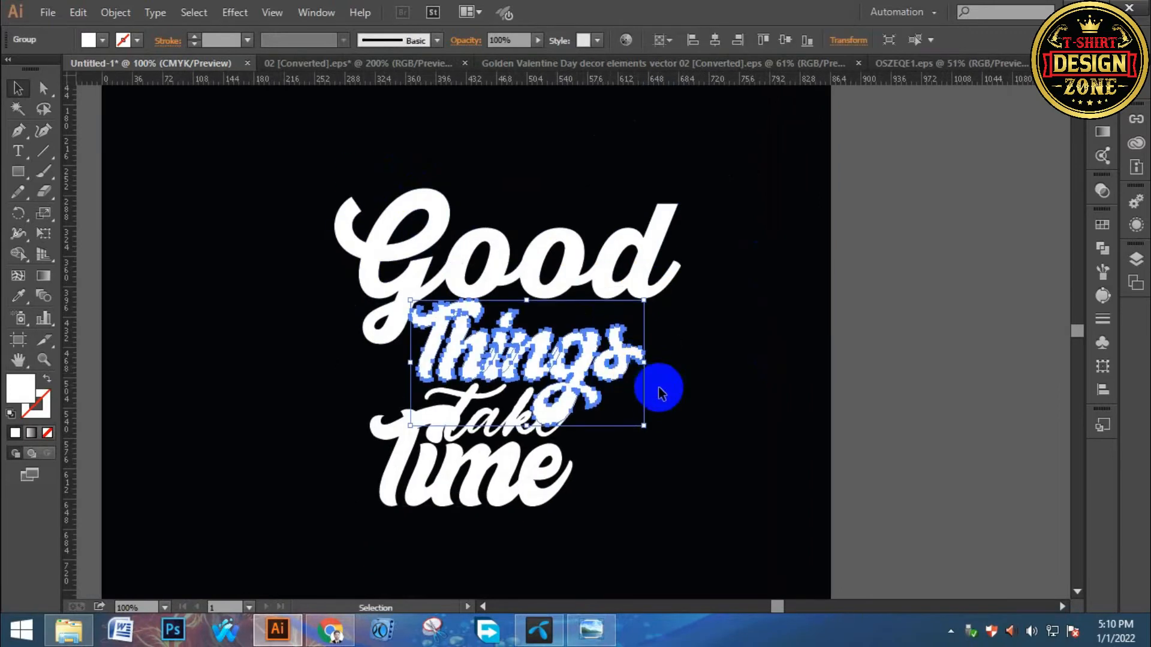
pyautogui.click(631, 426)
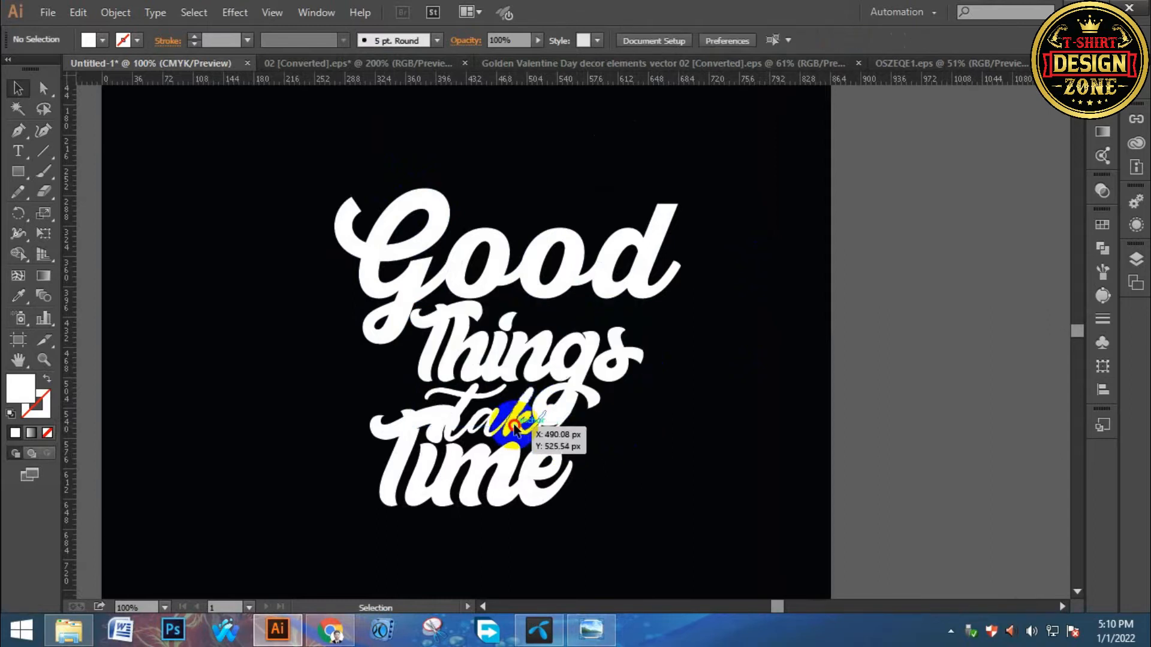
pyautogui.click(513, 420)
pyautogui.click(680, 417)
pyautogui.rightClick(478, 79)
pyautogui.click(428, 147)
pyautogui.click(514, 439)
pyautogui.click(711, 388)
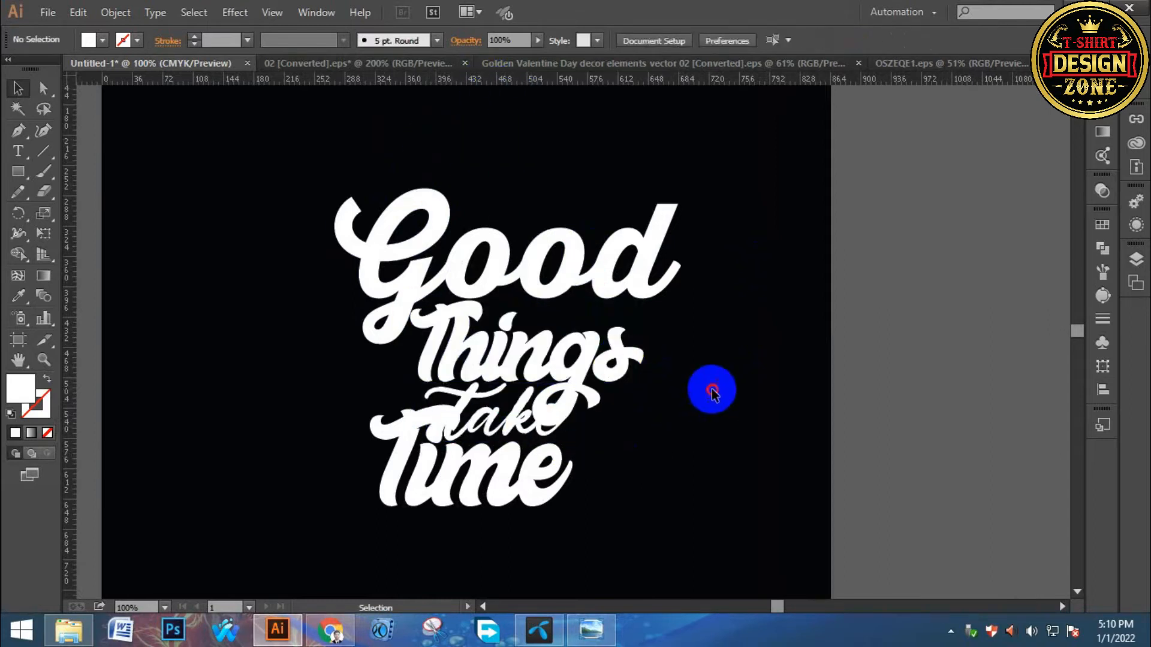
# - Offset the path of Things by 3 px with miter joins
pyautogui.click(547, 346)
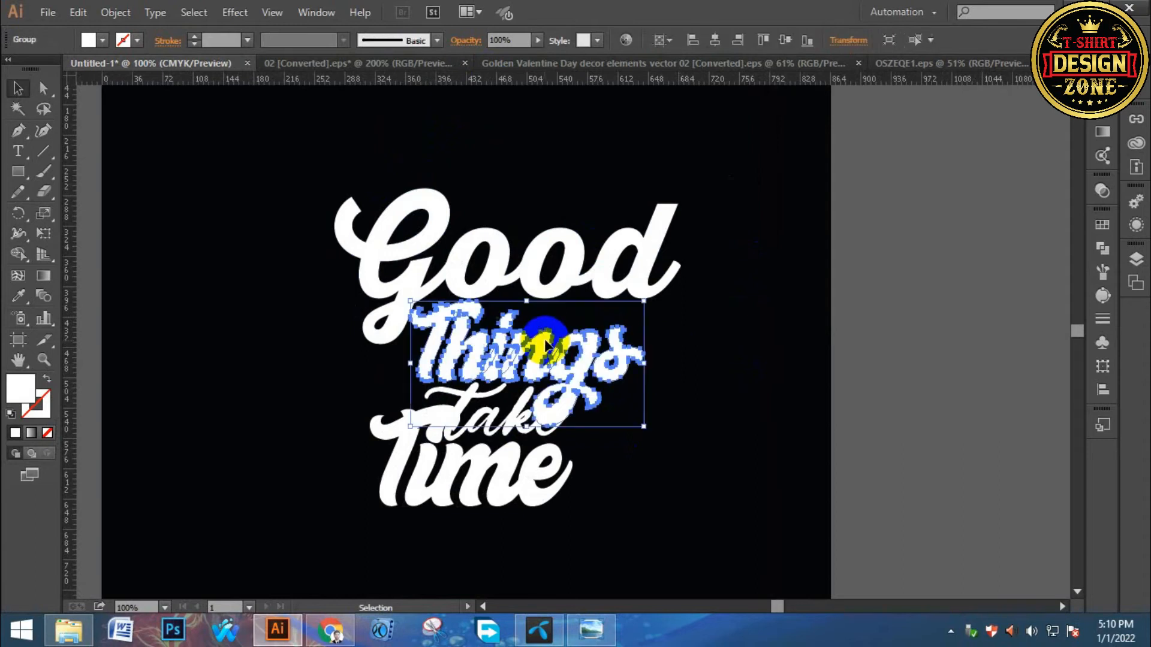
pyautogui.click(114, 11)
pyautogui.moveTo(226, 353)
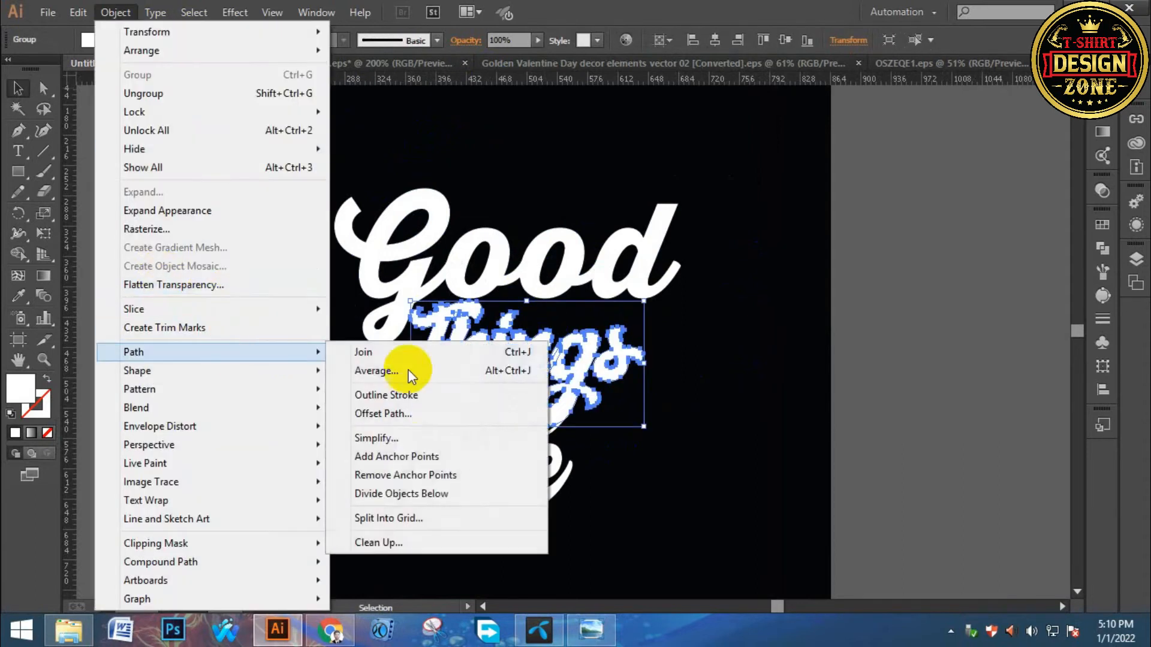
pyautogui.click(410, 415)
pyautogui.write('4')
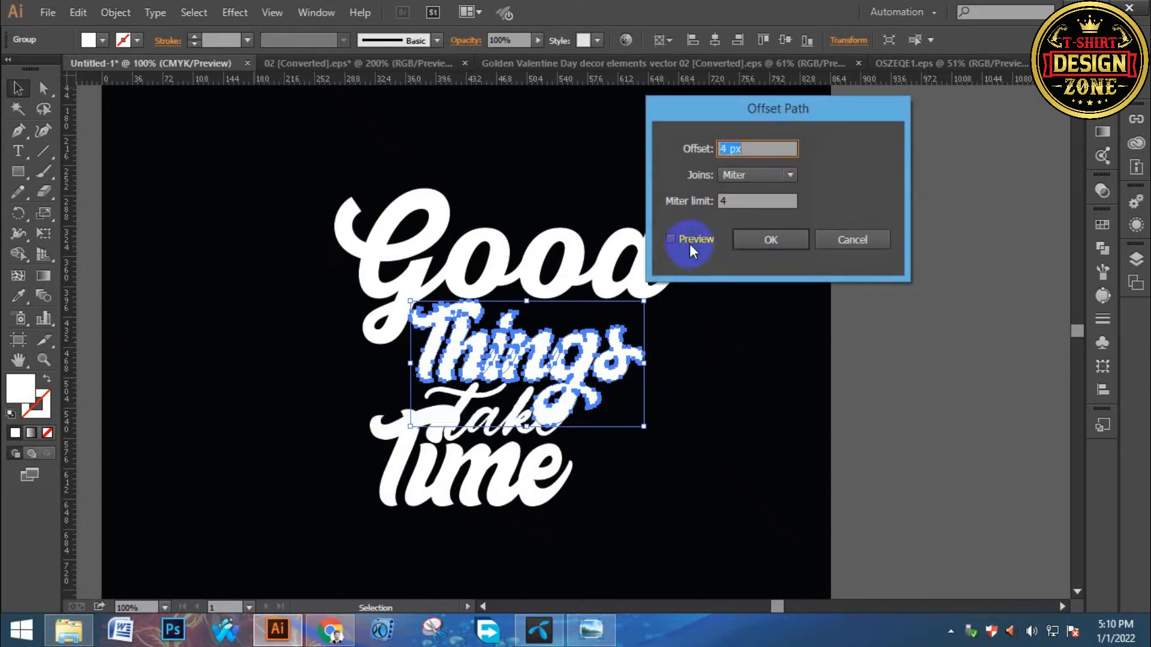
pyautogui.click(685, 237)
pyautogui.click(748, 148)
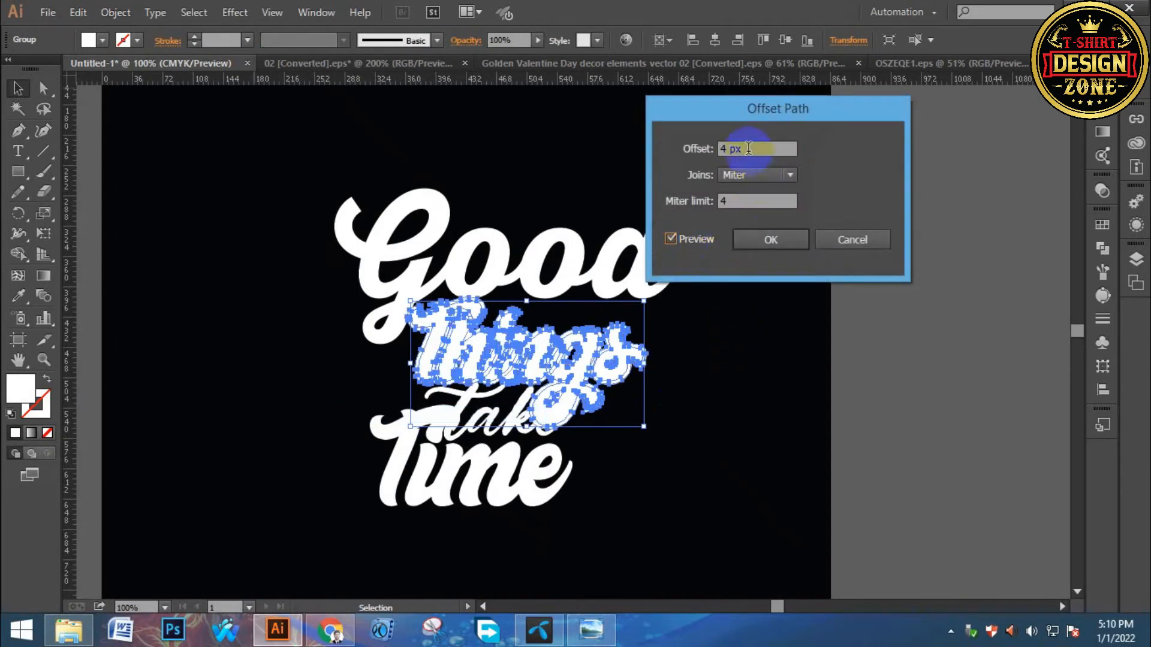
pyautogui.press('Down')
pyautogui.click(772, 250)
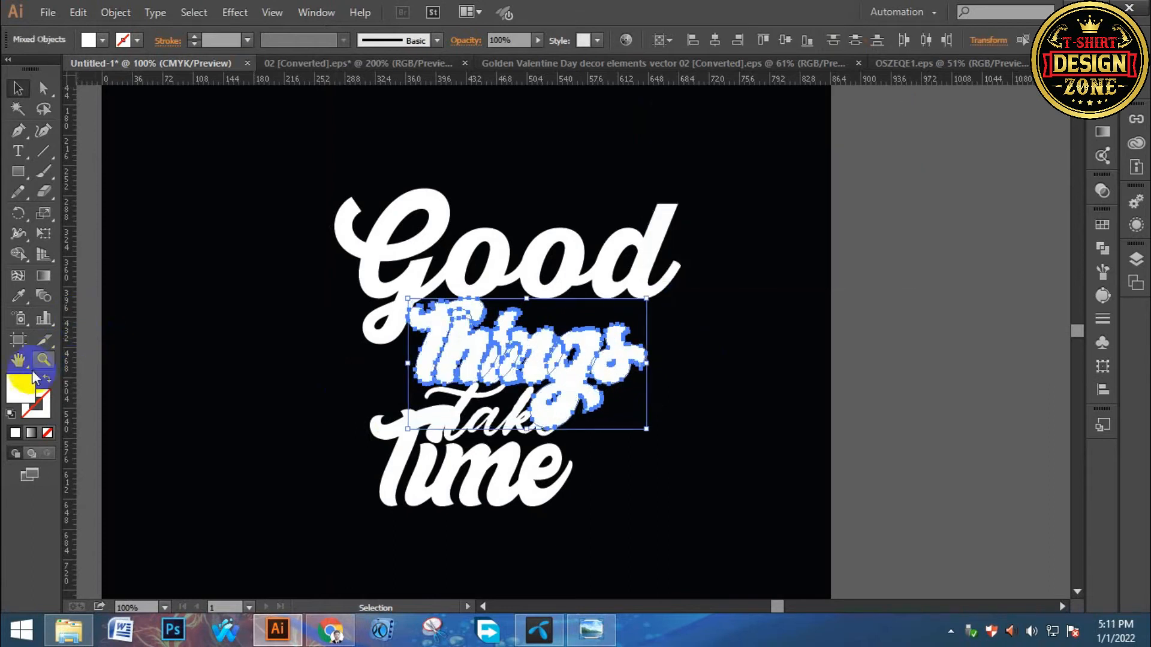
# - Fill the offset outline of Things with black and cut it from the artwork
pyautogui.doubleClick(22, 401)
pyautogui.moveTo(689, 392); pyautogui.dragTo(610, 455)
pyautogui.click(1003, 258)
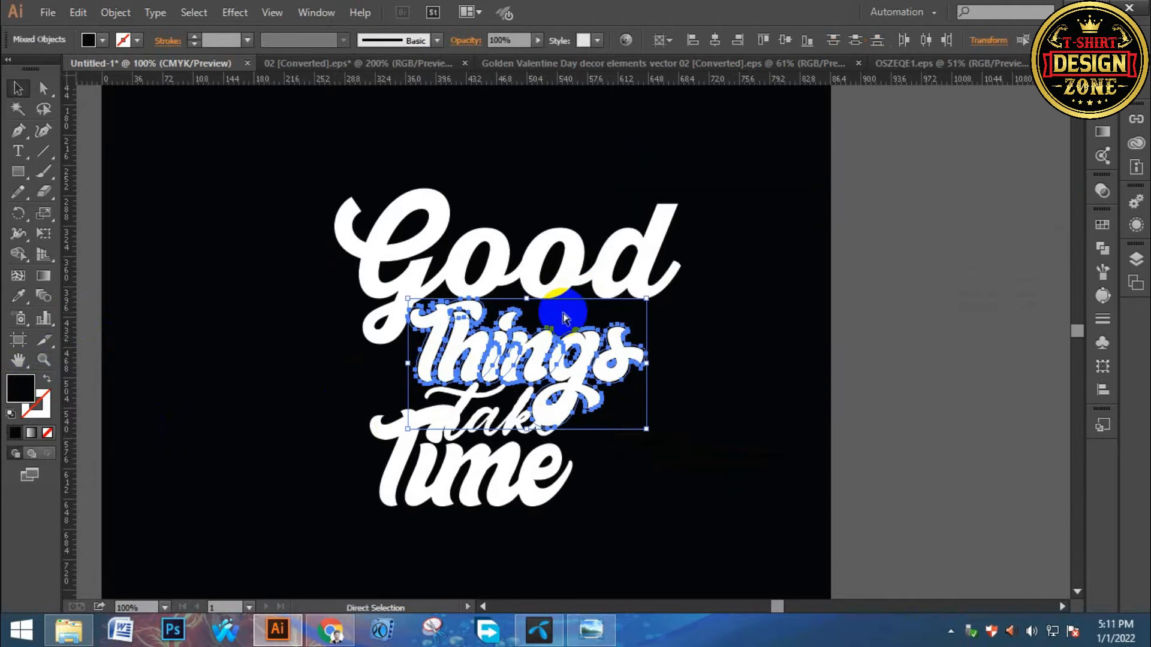
pyautogui.click(564, 318)
# - Add an opacity mask without clipping to Good, paste the black Things outline in front inside the mask, and return to the artwork
pyautogui.click(550, 278)
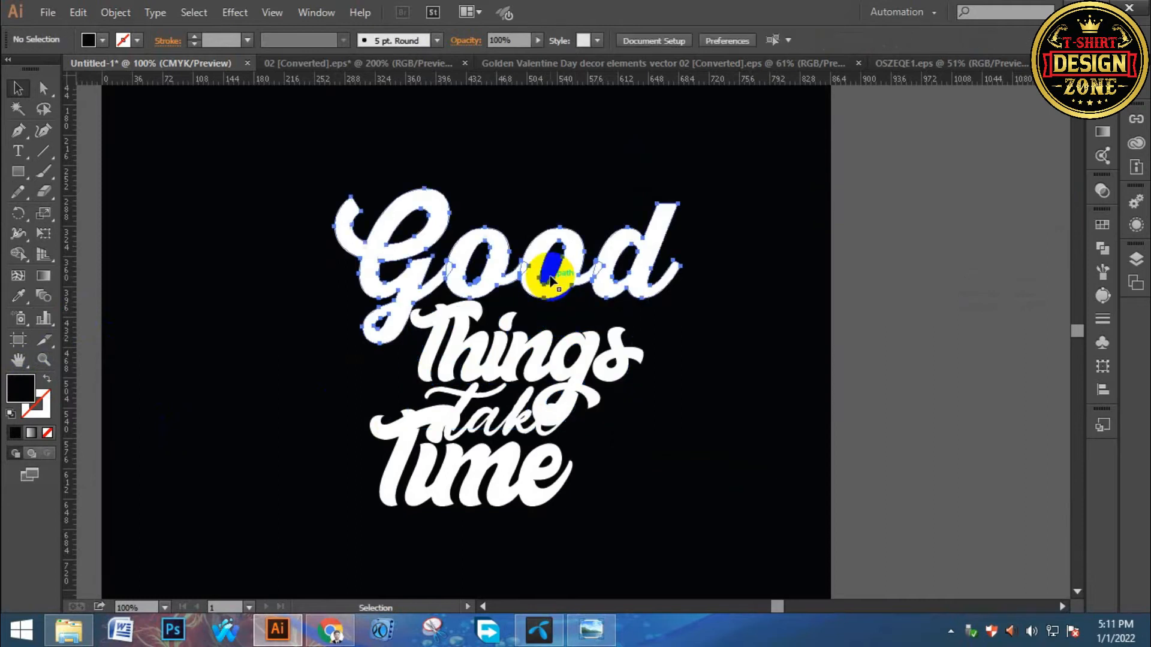
pyautogui.click(1102, 192)
pyautogui.click(1024, 235)
pyautogui.click(990, 244)
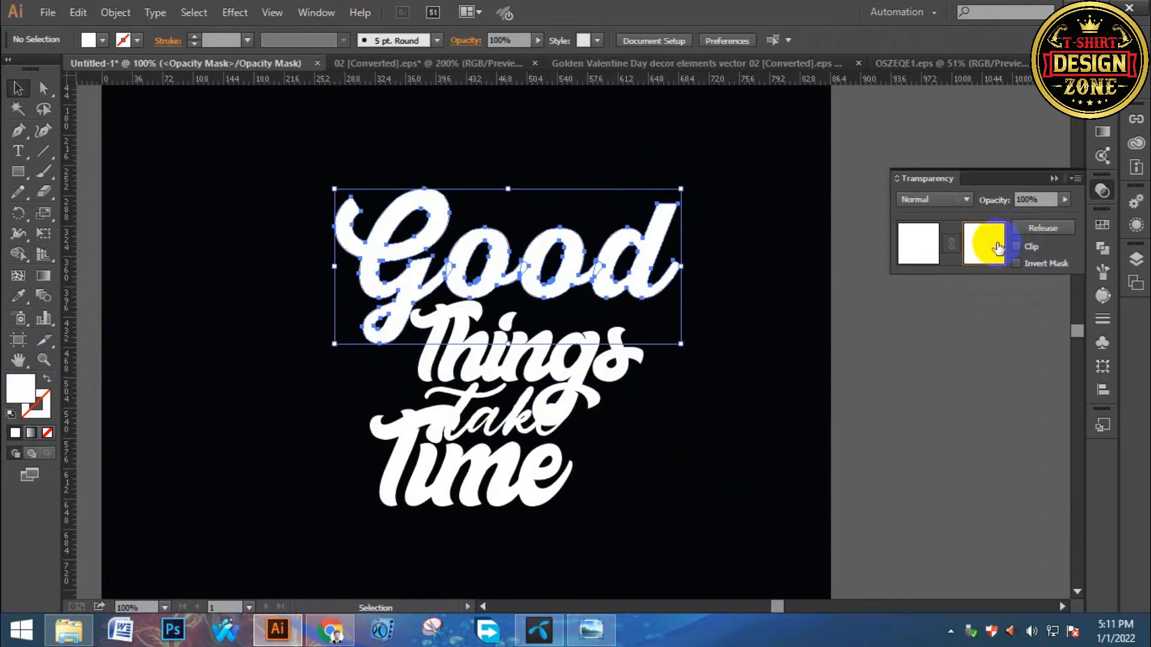
pyautogui.hotkey('ctrl', 'f')
pyautogui.click(918, 255)
pyautogui.click(642, 462)
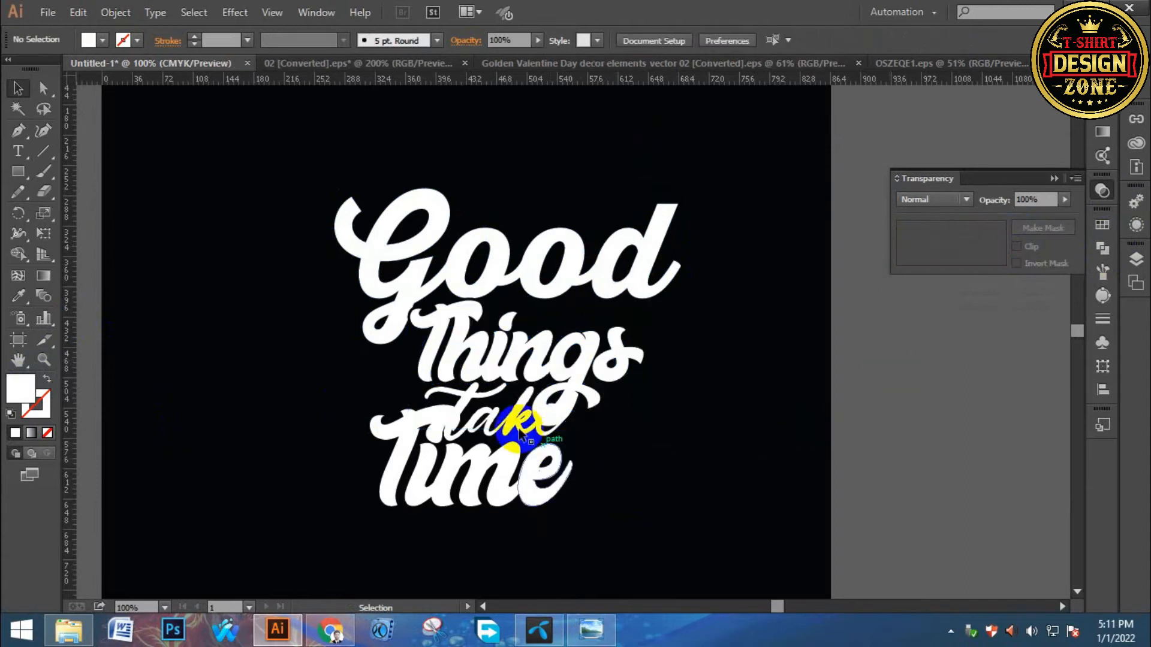
# - Offset the path of take by 3 px and fill the offset outline with black (000000)
pyautogui.click(483, 456)
pyautogui.click(116, 12)
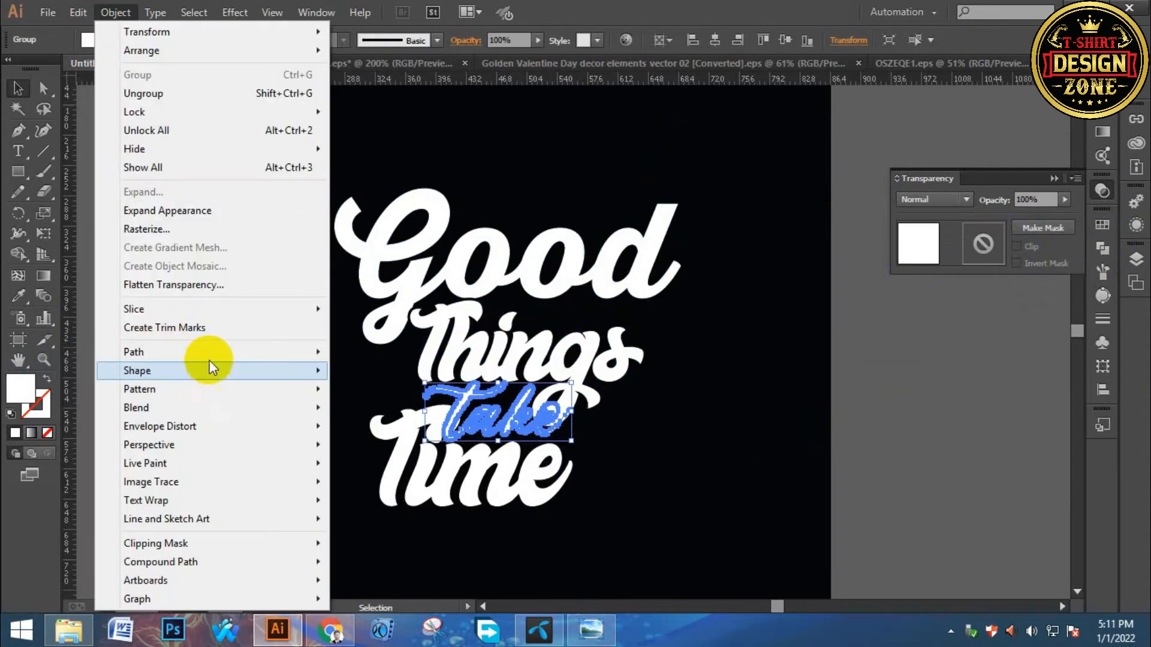
pyautogui.moveTo(209, 368)
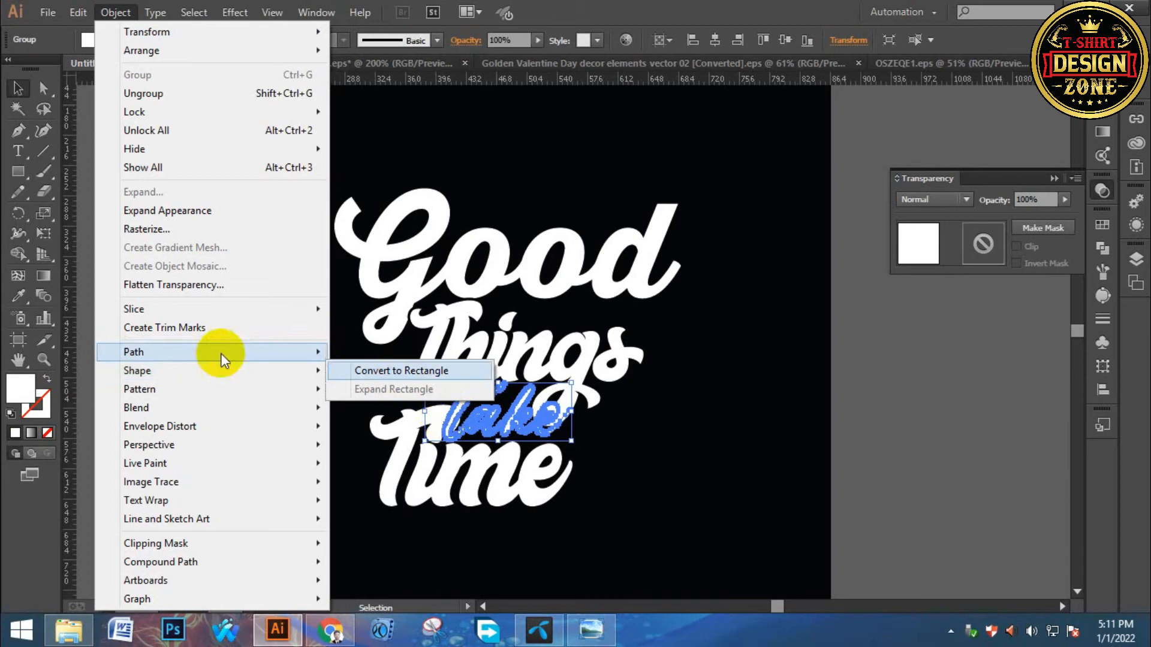
pyautogui.click(423, 412)
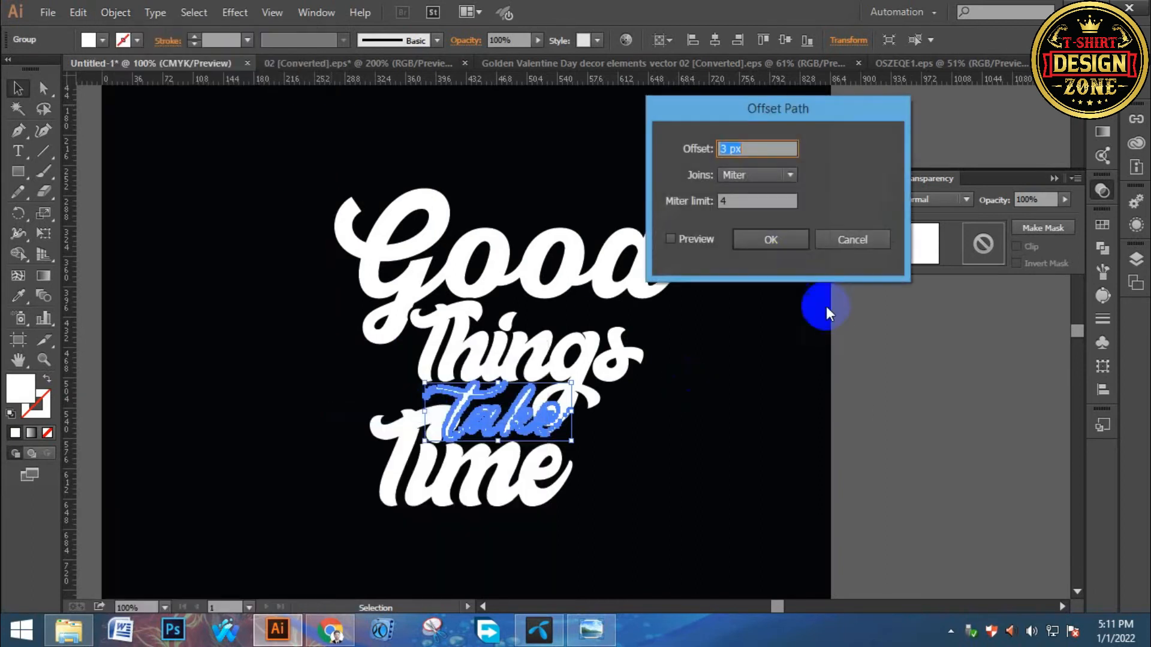
pyautogui.click(767, 245)
pyautogui.doubleClick(21, 389)
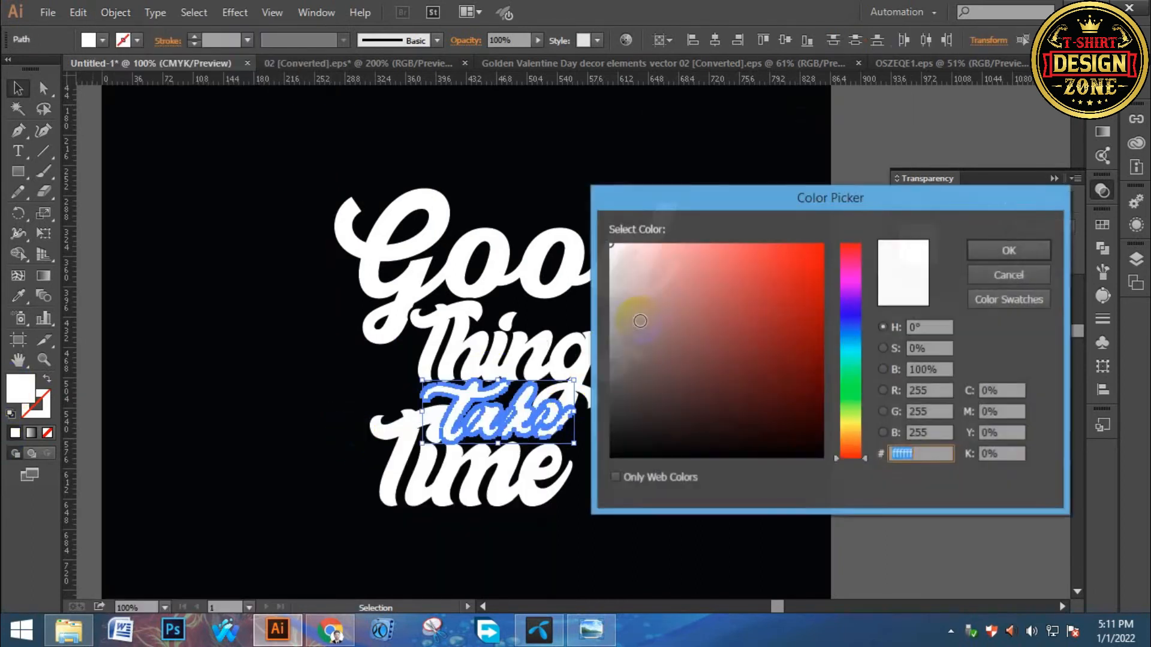
pyautogui.click(615, 458)
pyautogui.click(1007, 252)
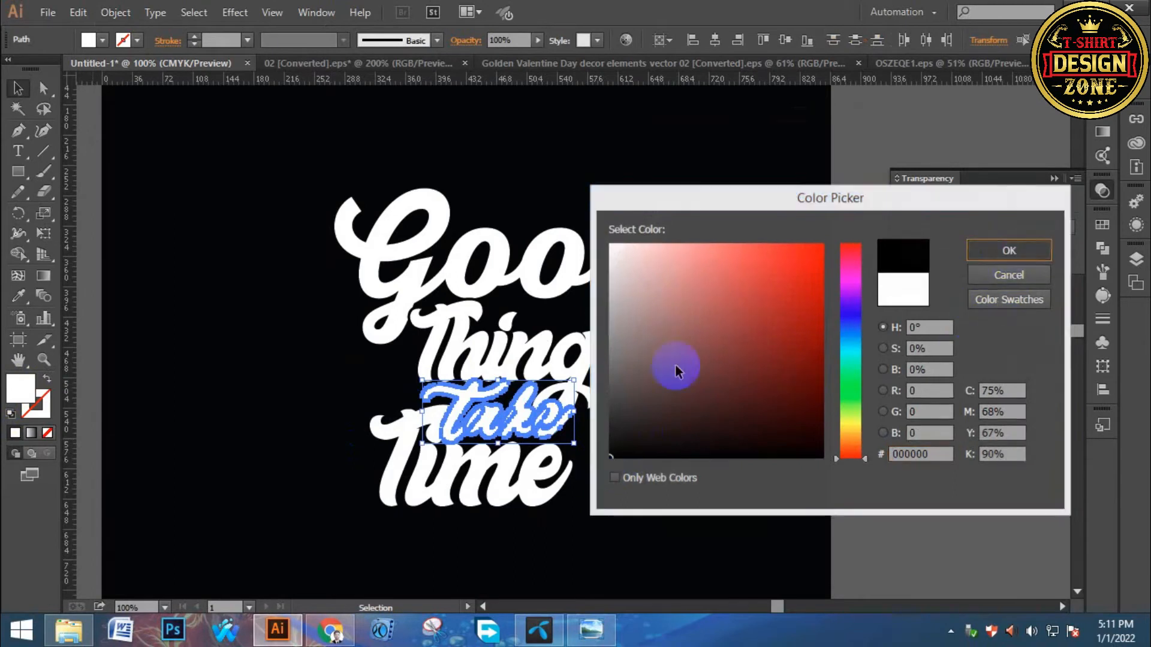
# - Add an opacity mask without clipping to Things, place the black take outline inside it, and leave mask editing
pyautogui.click(628, 361)
pyautogui.click(626, 359)
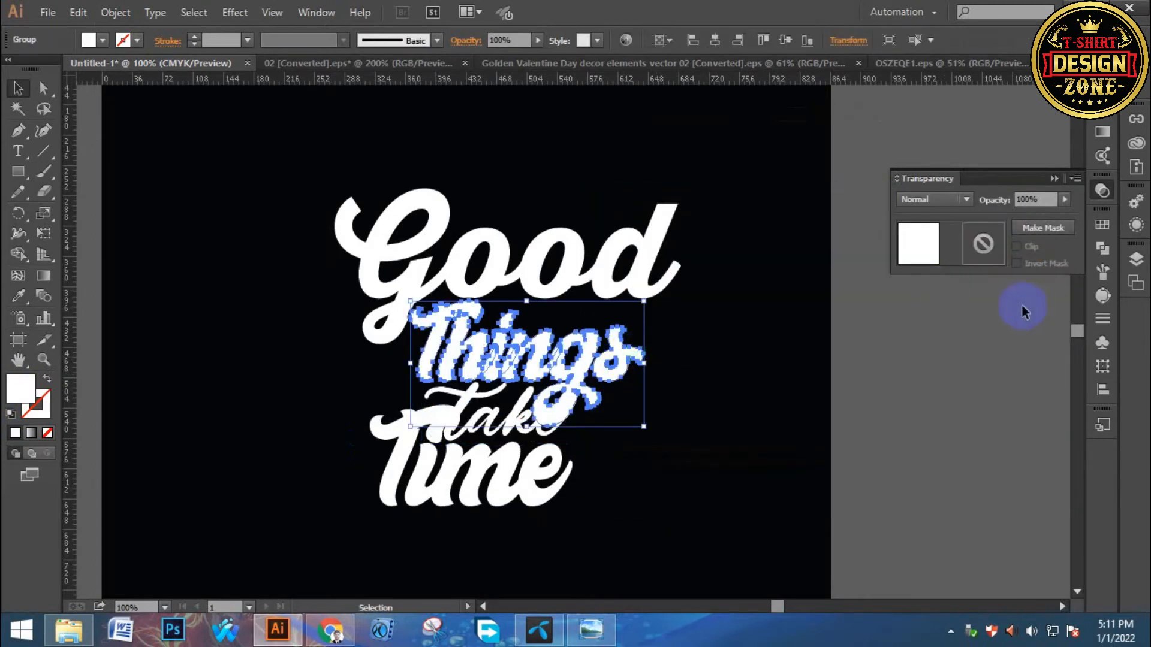
pyautogui.click(1034, 234)
pyautogui.click(977, 255)
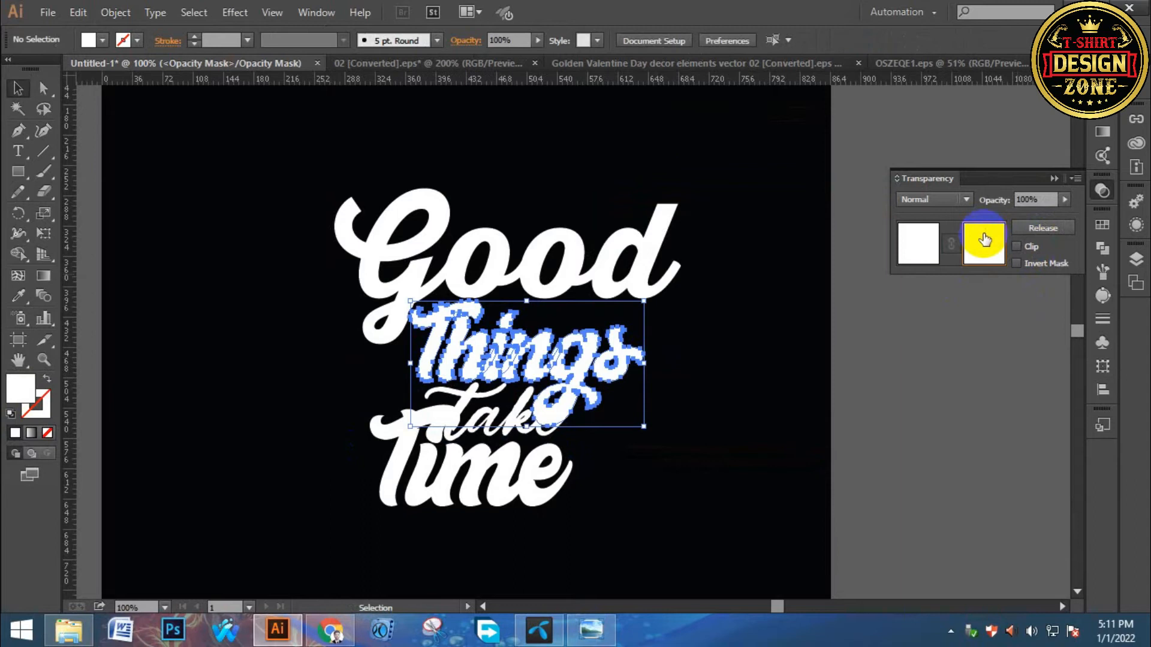
pyautogui.click(909, 246)
pyautogui.click(712, 382)
pyautogui.moveTo(712, 381); pyautogui.dragTo(710, 354)
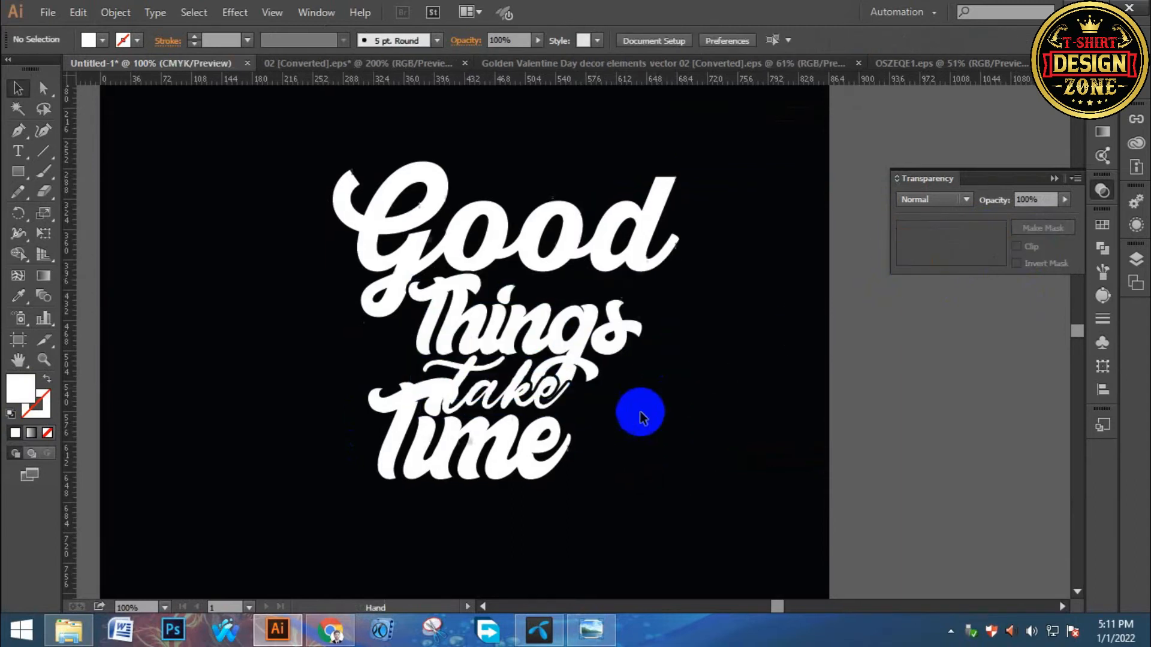
# - Offset the path of Time by 3 px and fill the offset outline with black
pyautogui.click(452, 490)
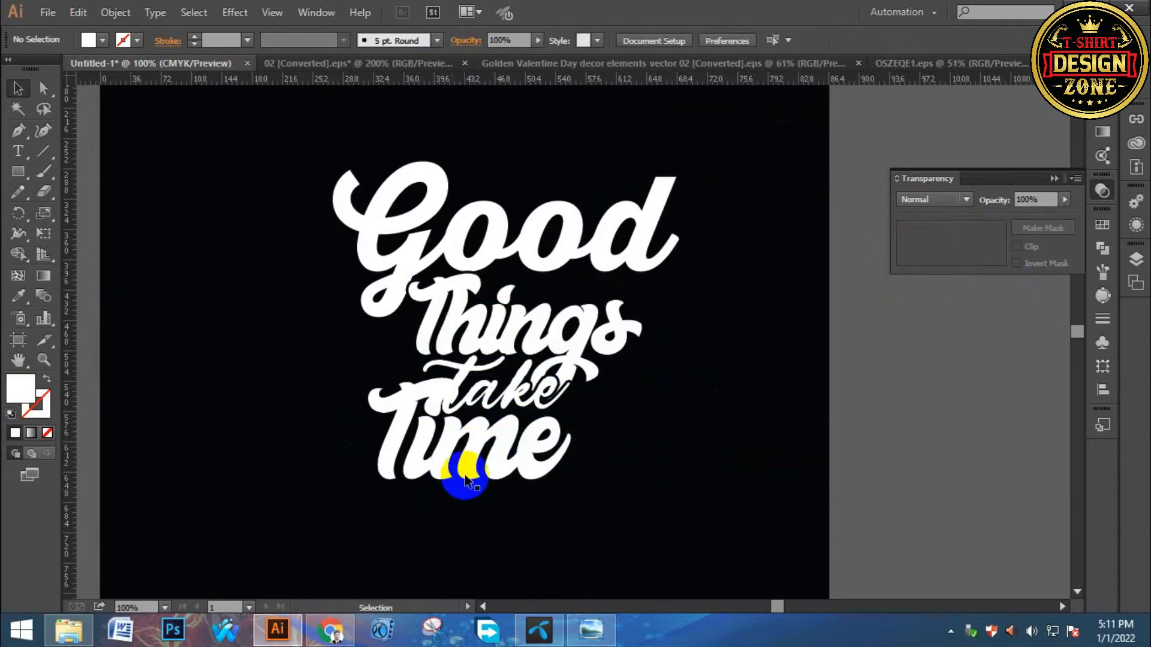
pyautogui.click(466, 475)
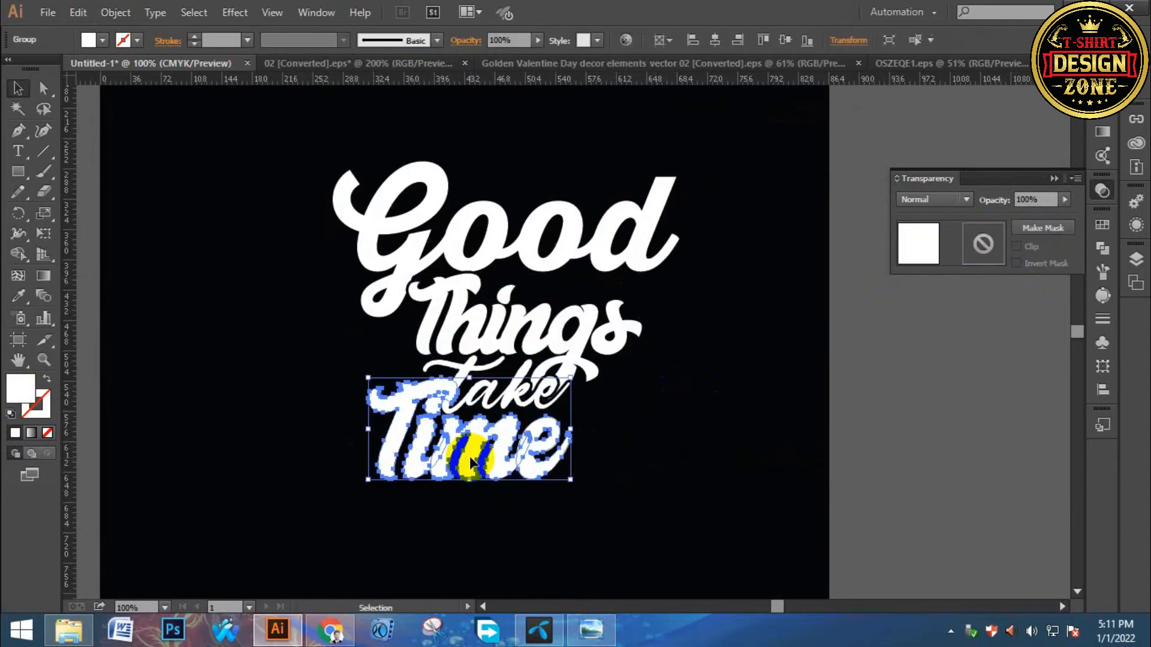
pyautogui.click(120, 12)
pyautogui.moveTo(249, 355)
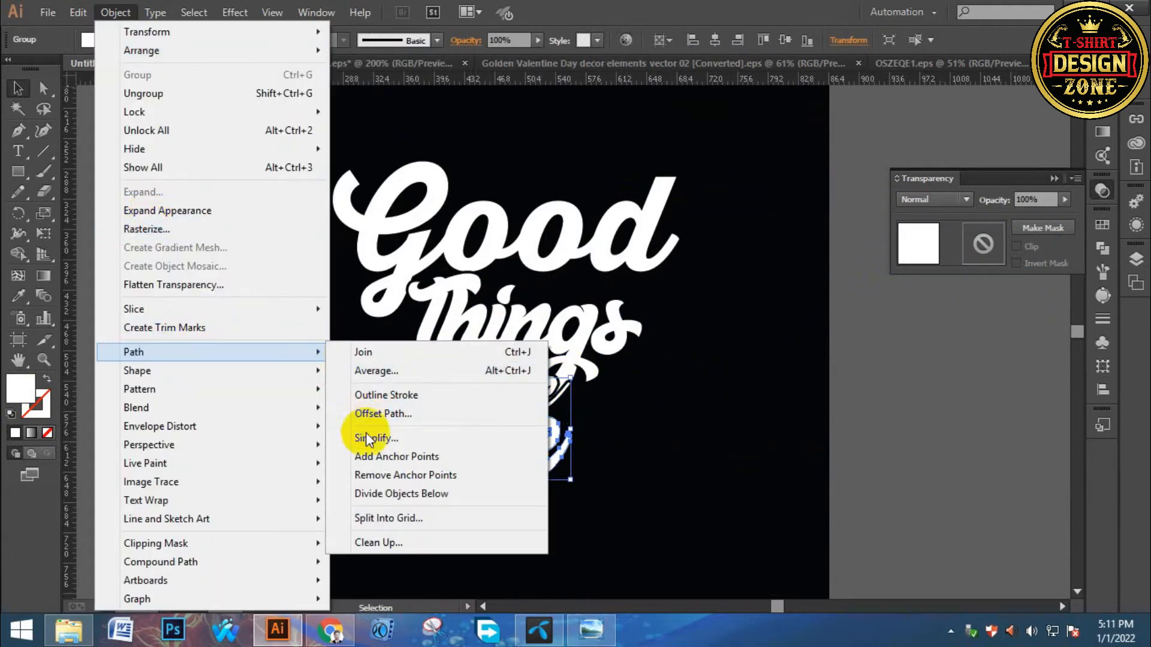
pyautogui.click(380, 414)
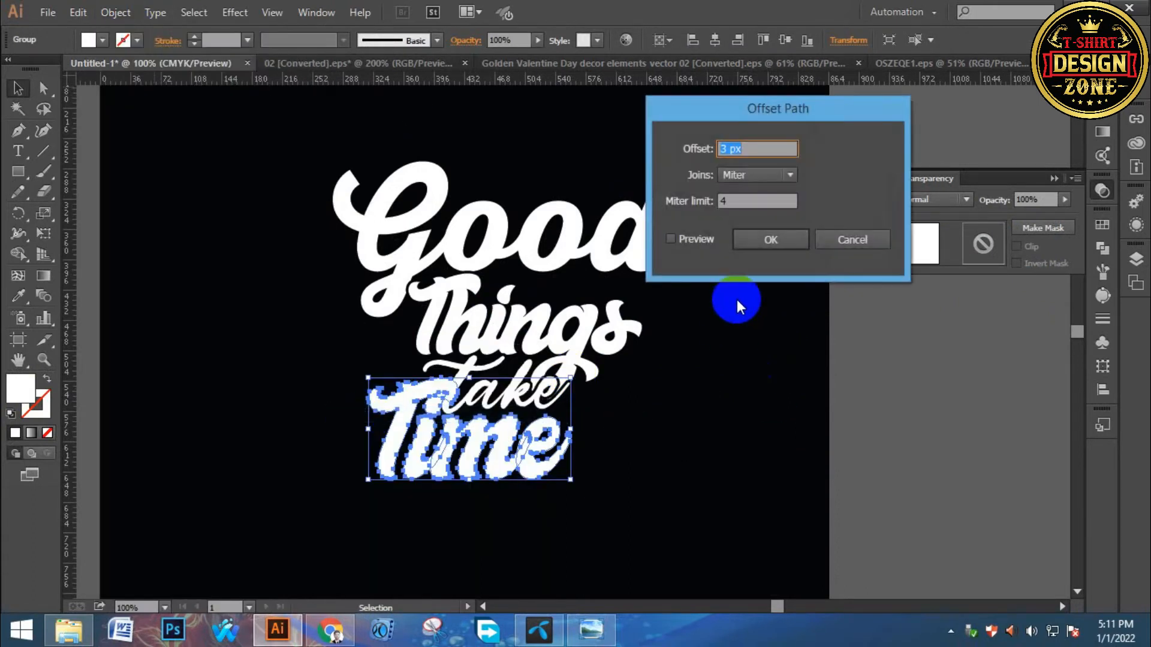
pyautogui.click(735, 247)
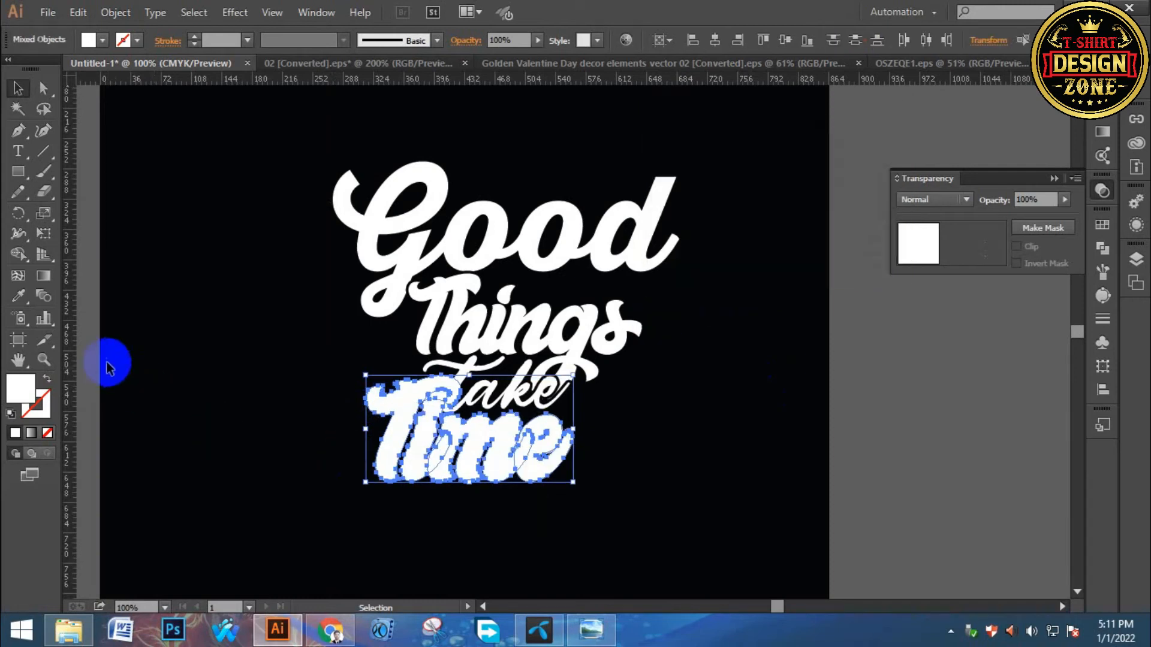
pyautogui.doubleClick(21, 388)
pyautogui.moveTo(732, 373)
pyautogui.mouseDown()
pyautogui.moveTo(719, 421)
pyautogui.moveTo(599, 460)
pyautogui.mouseUp()
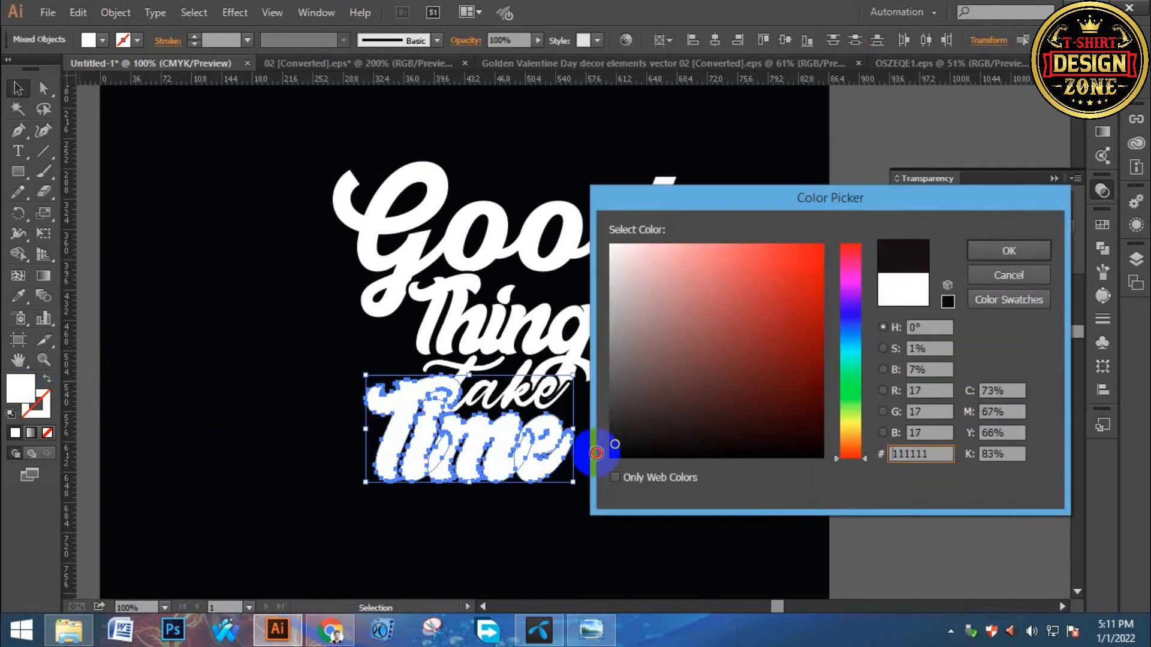
pyautogui.click(997, 257)
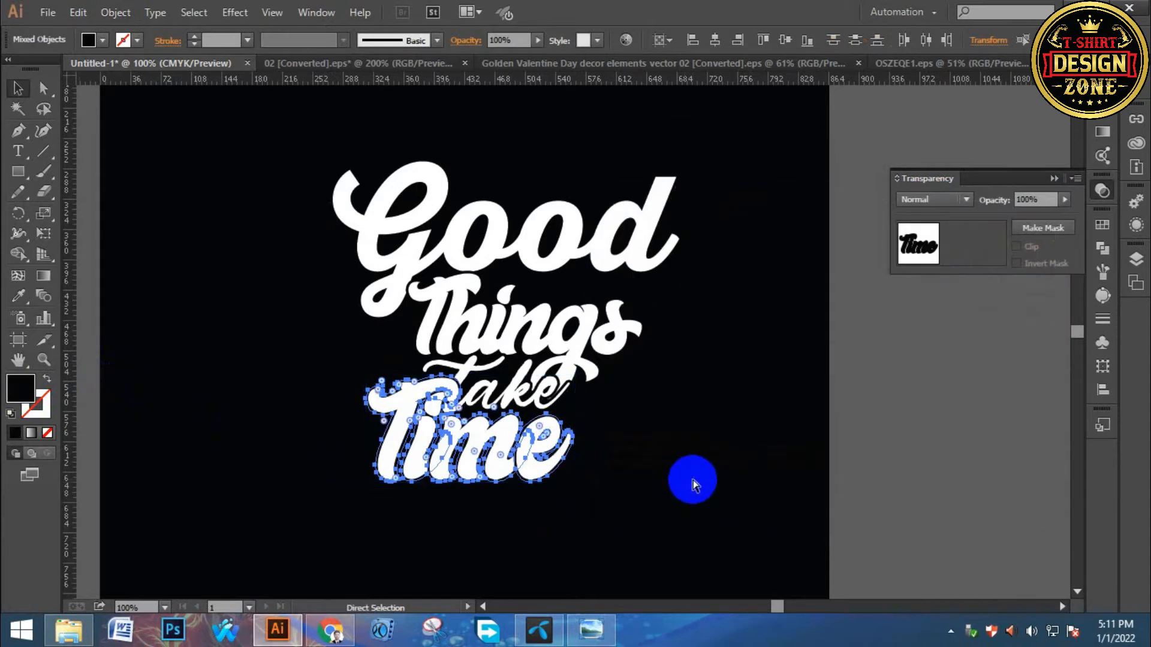
pyautogui.click(689, 480)
# - Add an opacity mask without clipping to take, place the black Time outline in front inside the mask, and return to the artwork
pyautogui.click(527, 386)
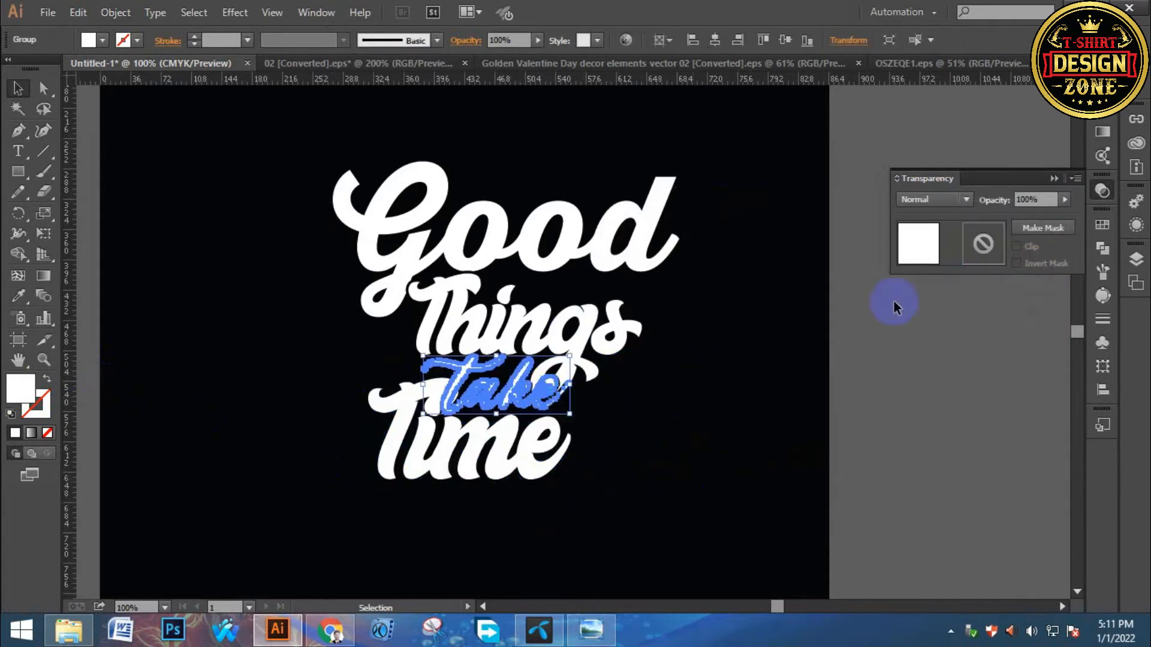
pyautogui.click(1023, 233)
pyautogui.click(985, 244)
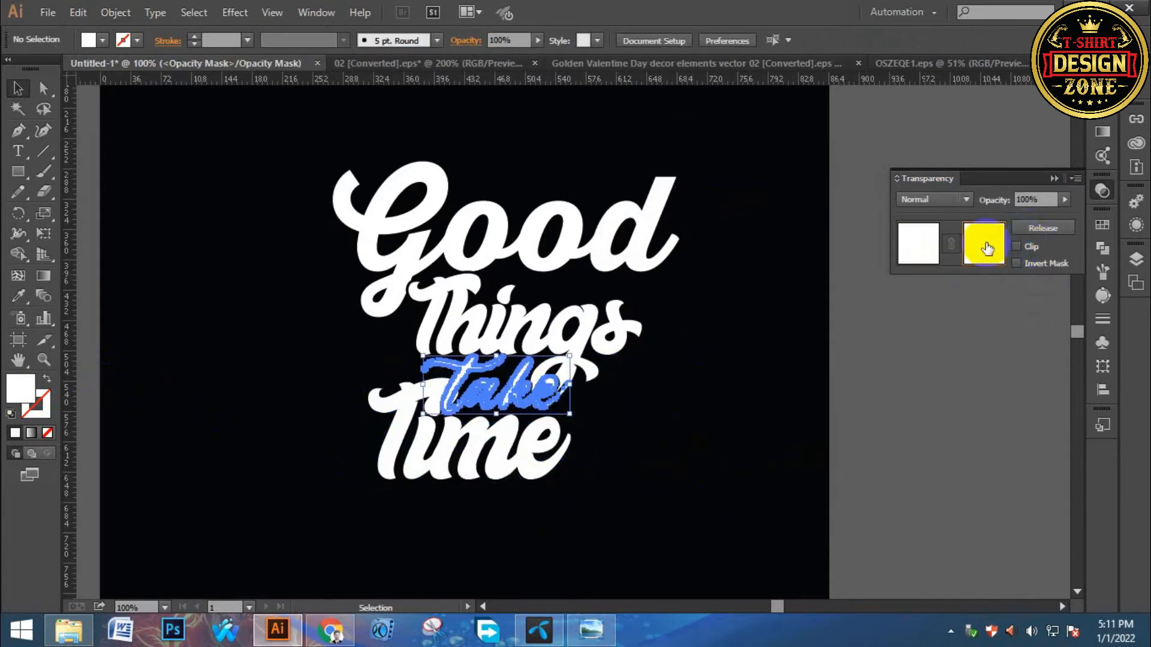
pyautogui.hotkey('ctrl', 'f')
pyautogui.click(922, 243)
pyautogui.click(834, 369)
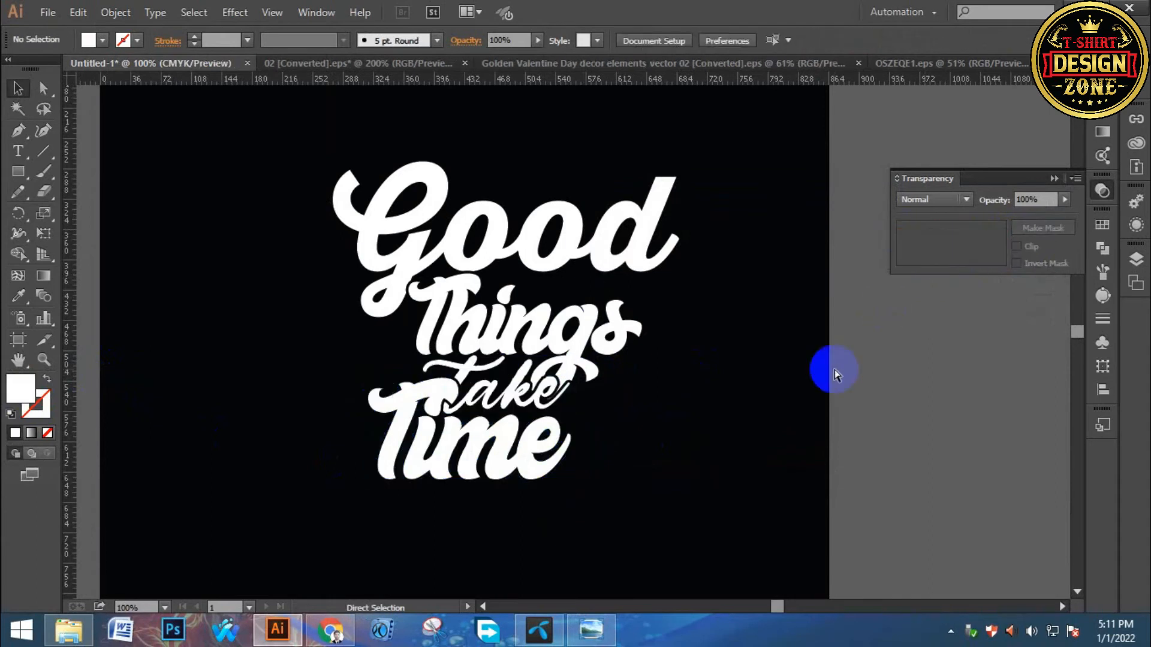
# - Center the complete Good Things take Time lettering on the artboard and expand it
pyautogui.hotkey('ctrl', '0')
pyautogui.scroll(2, 591, 346)
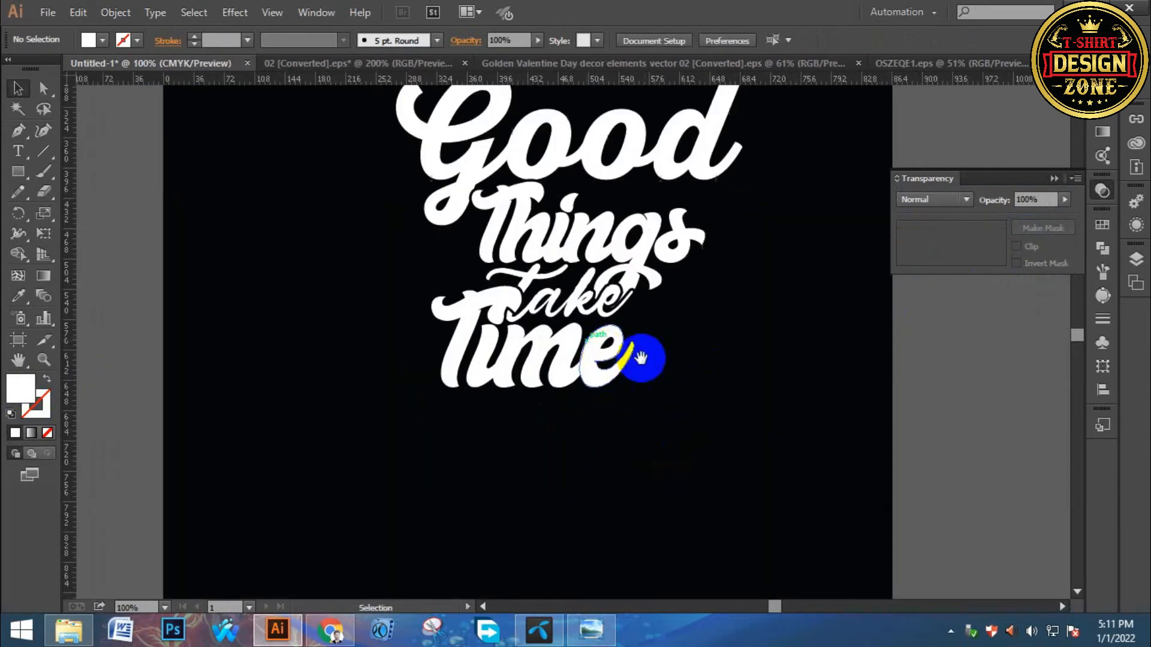
pyautogui.scroll(-2, 655, 359)
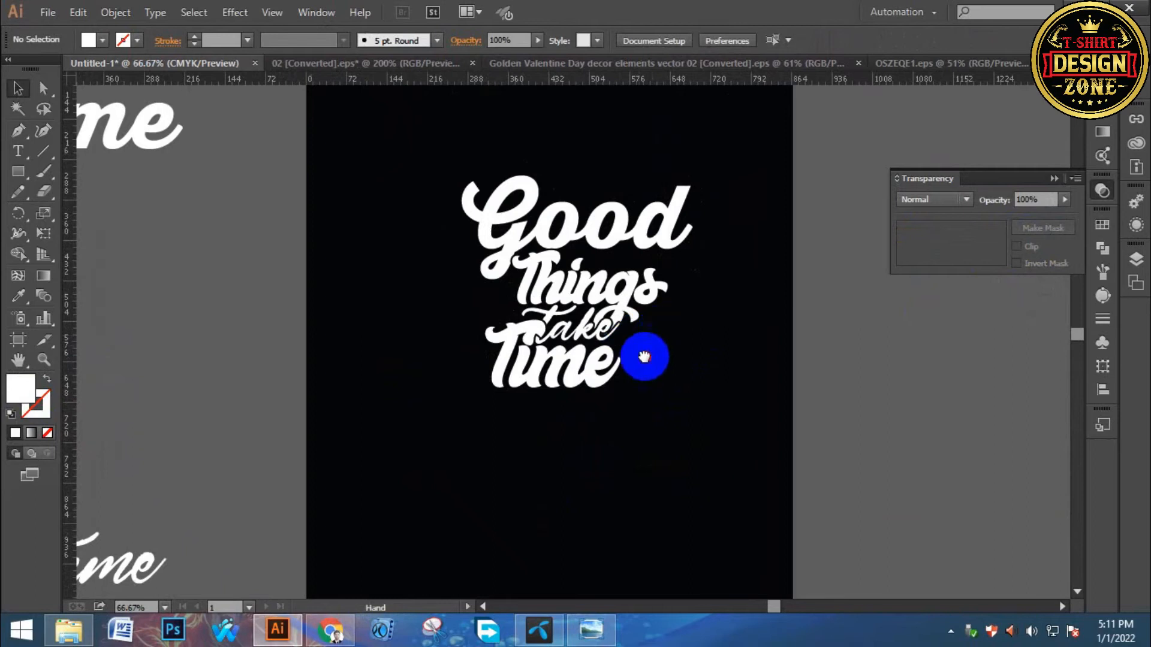
pyautogui.scroll(2, 597, 312)
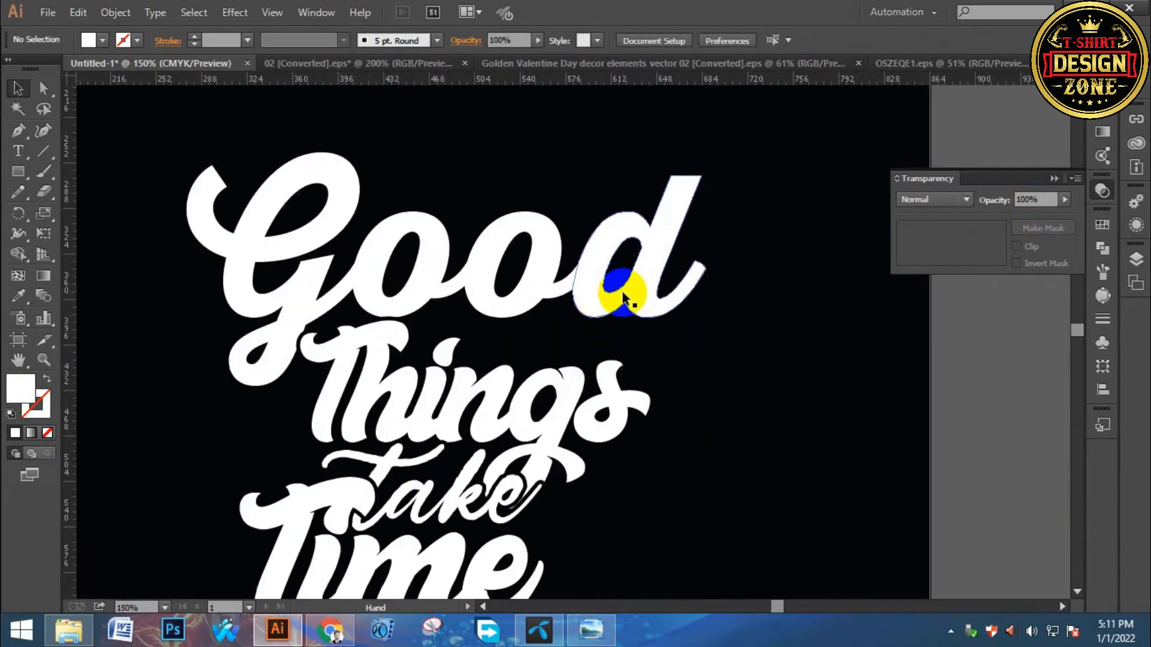
pyautogui.hotkey('ctrl', '0')
pyautogui.press('v')
pyautogui.moveTo(462, 159); pyautogui.dragTo(712, 494)
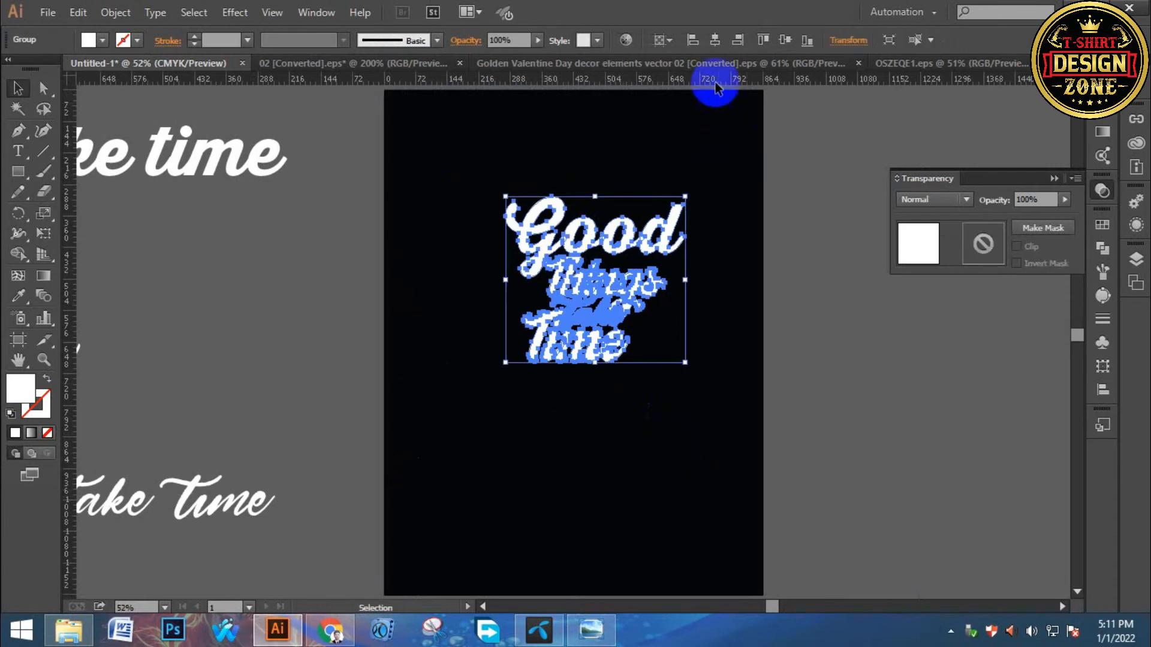
pyautogui.click(785, 39)
pyautogui.click(115, 12)
pyautogui.click(174, 211)
pyautogui.click(115, 12)
pyautogui.click(147, 192)
pyautogui.click(302, 230)
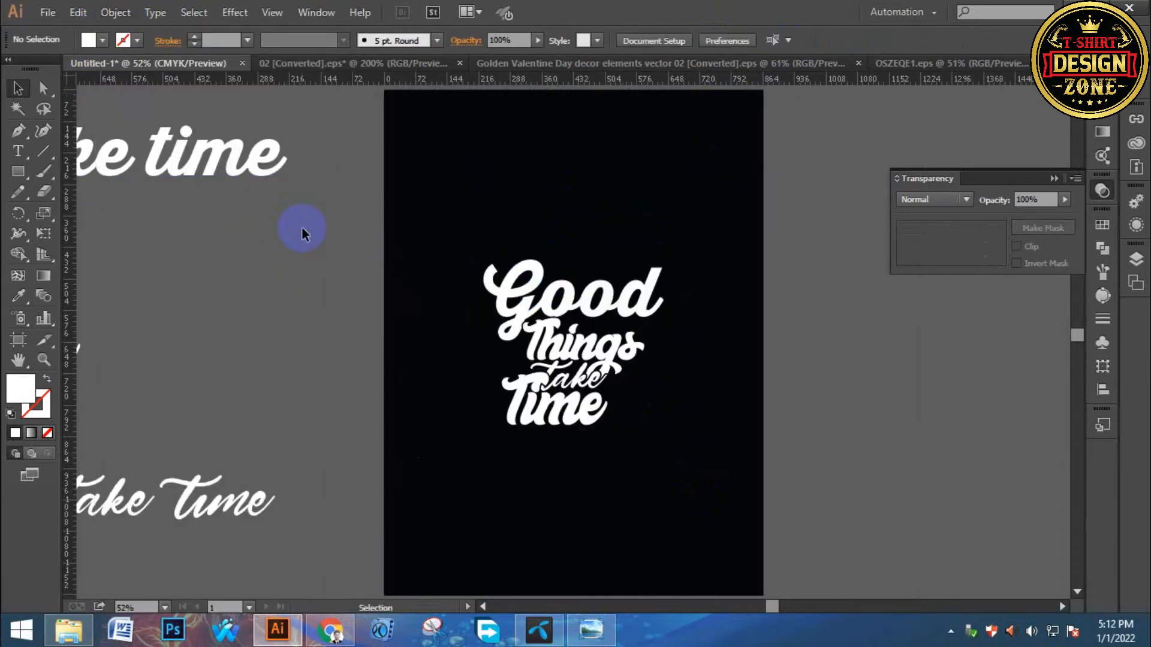
pyautogui.keyDown('ctrl'); pyautogui.click(537, 379); pyautogui.keyUp('ctrl')
pyautogui.keyDown('ctrl'); pyautogui.click(570, 350); pyautogui.keyUp('ctrl')
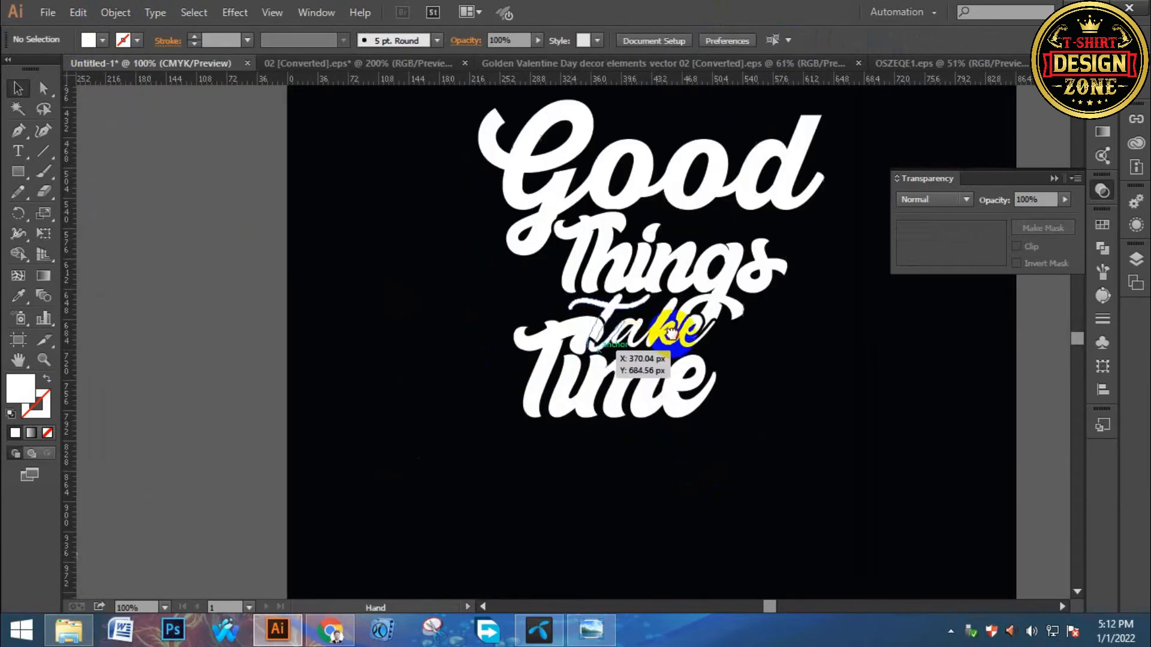
pyautogui.moveTo(675, 333); pyautogui.dragTo(584, 374)
pyautogui.moveTo(733, 339); pyautogui.dragTo(708, 385)
pyautogui.moveTo(313, 203); pyautogui.dragTo(710, 498)
pyautogui.click(743, 461)
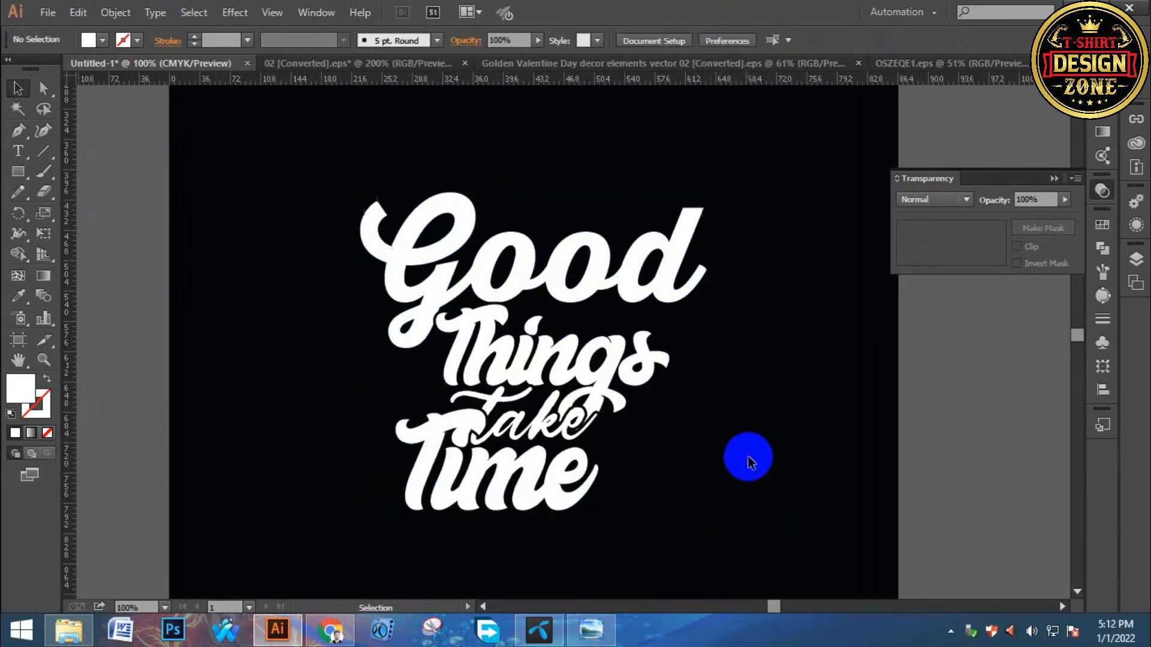
# - Offset the path of the whole lettering group by 10 px with miter joins and unite the offset outlines into one silhouette
pyautogui.click(641, 377)
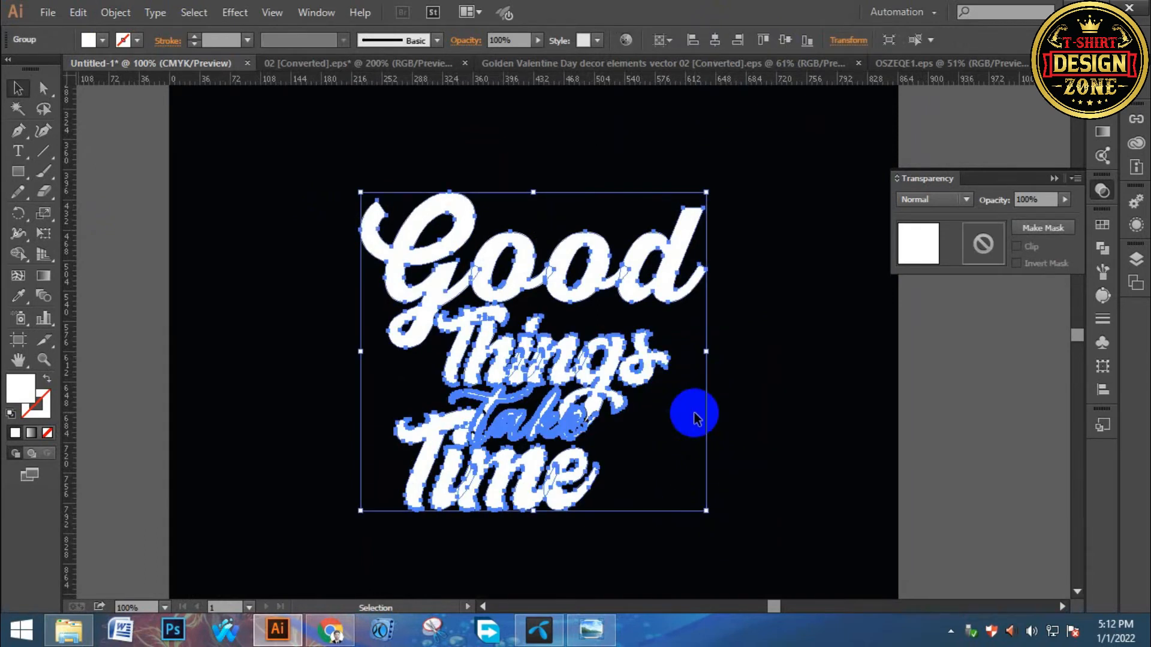
pyautogui.press('a')
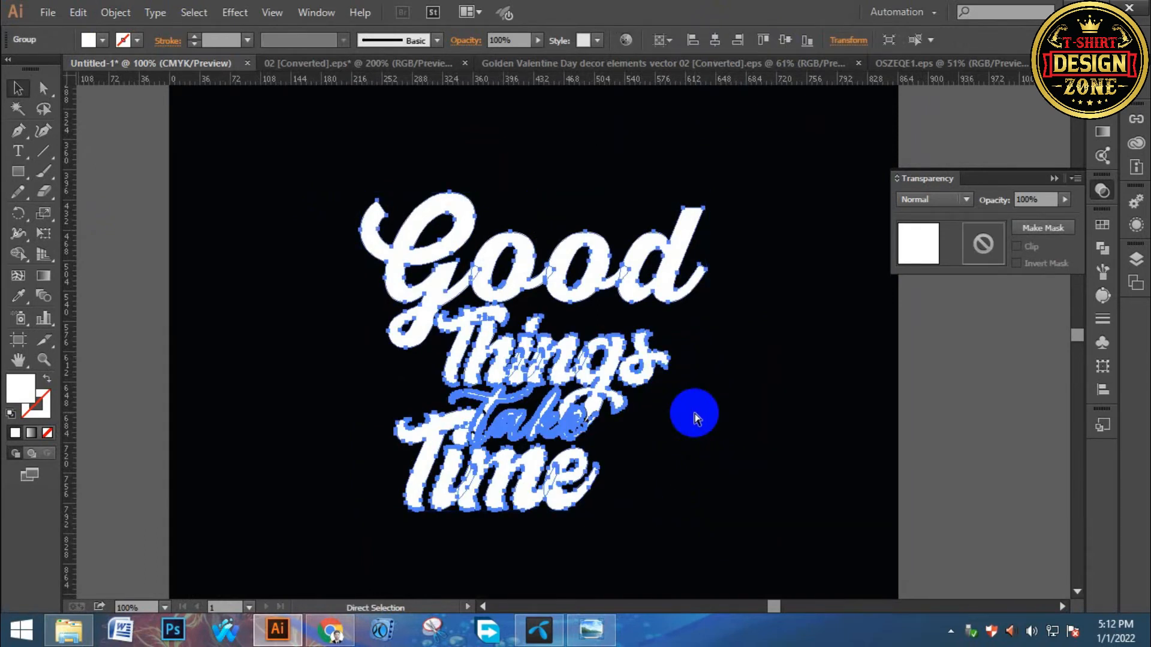
pyautogui.press('v')
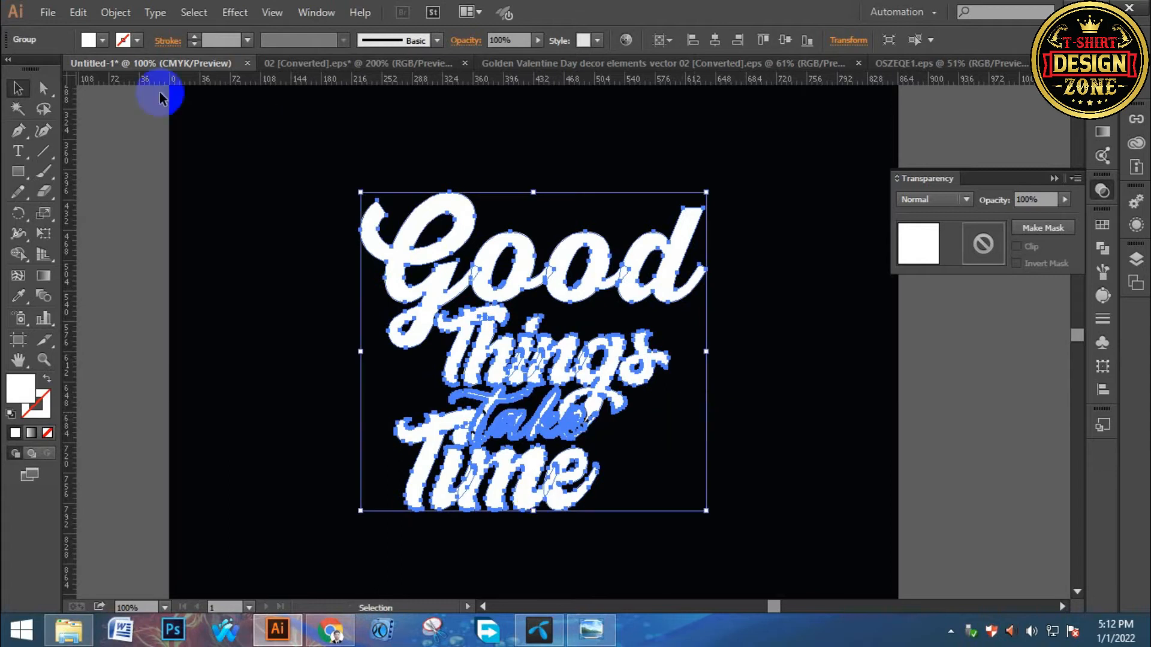
pyautogui.click(115, 13)
pyautogui.moveTo(228, 353)
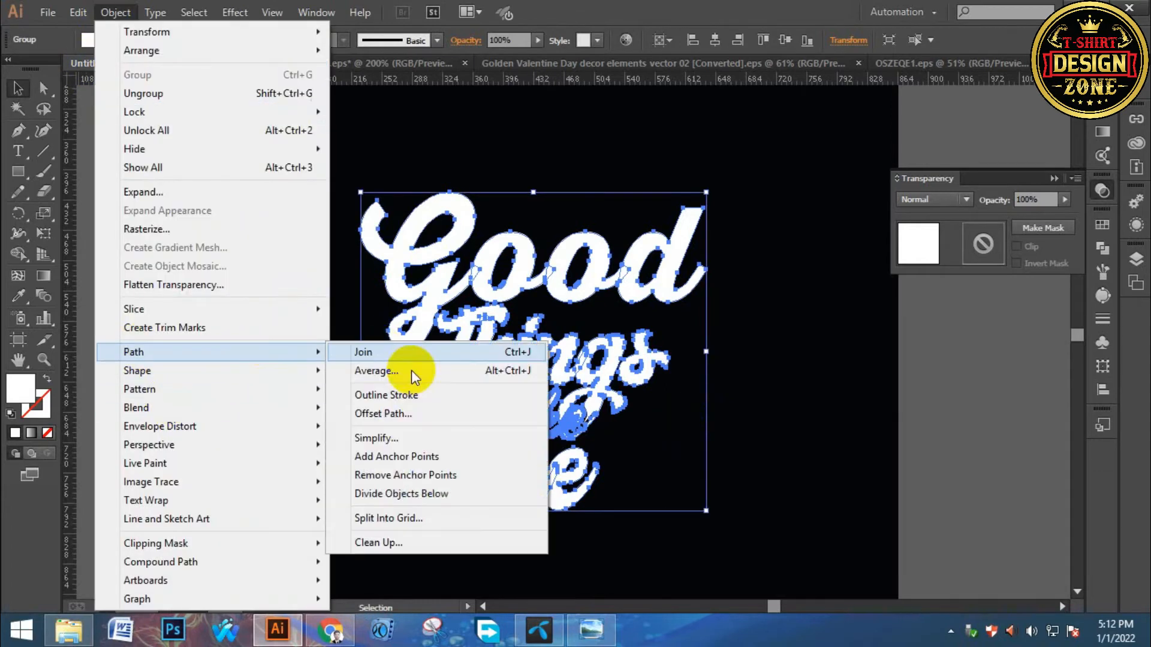
pyautogui.click(418, 411)
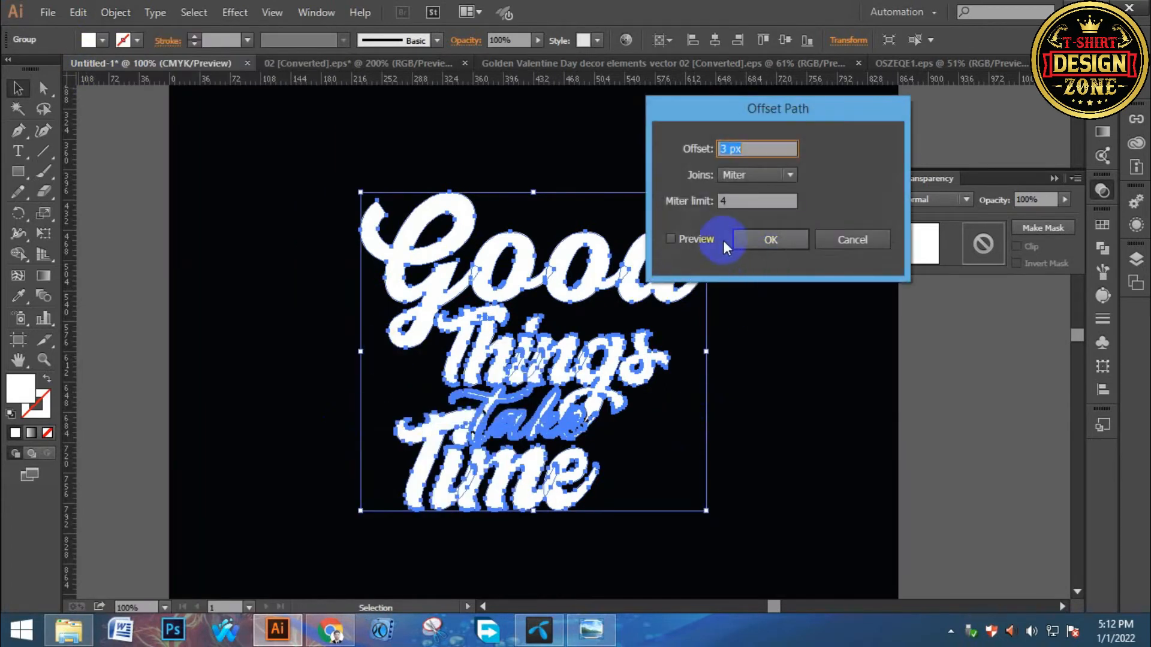
pyautogui.press('Up')
pyautogui.press('Up')
pyautogui.press('Up')
pyautogui.press('Up')
pyautogui.press('Up')
pyautogui.press('Up')
pyautogui.press('Up')
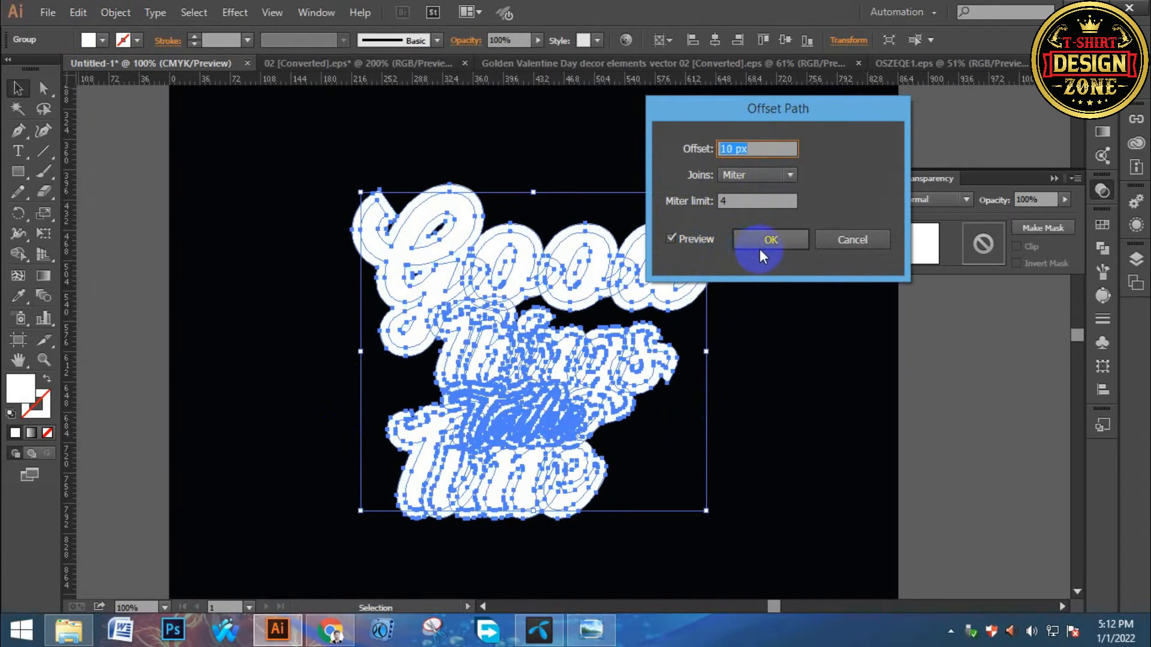
pyautogui.click(756, 249)
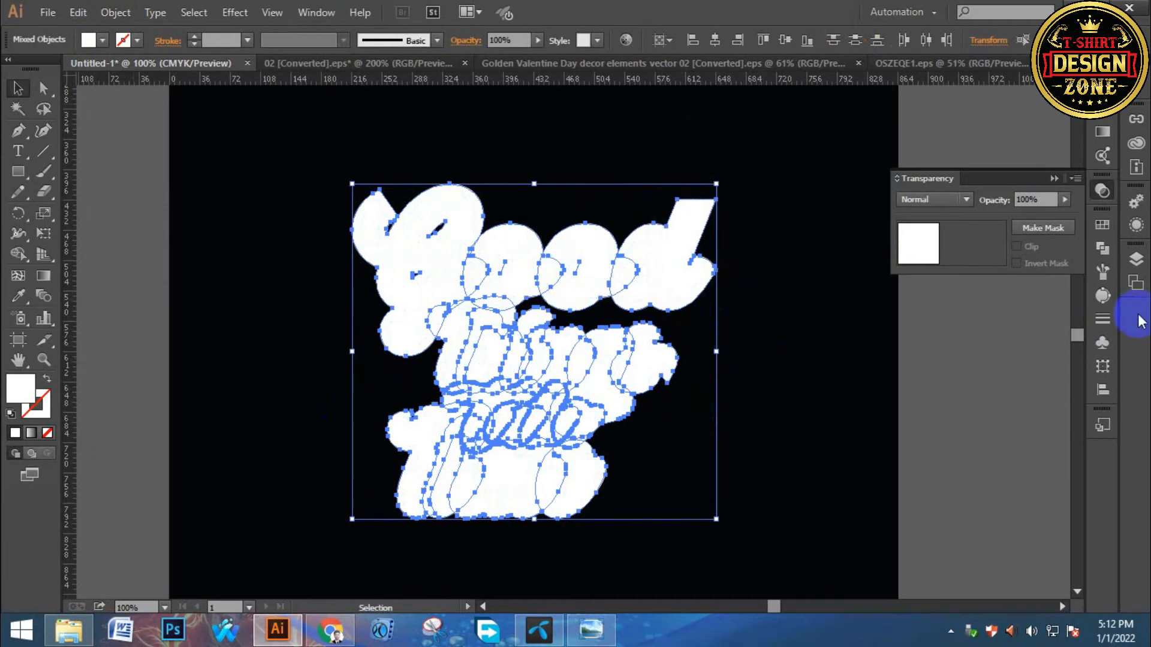
pyautogui.click(1108, 254)
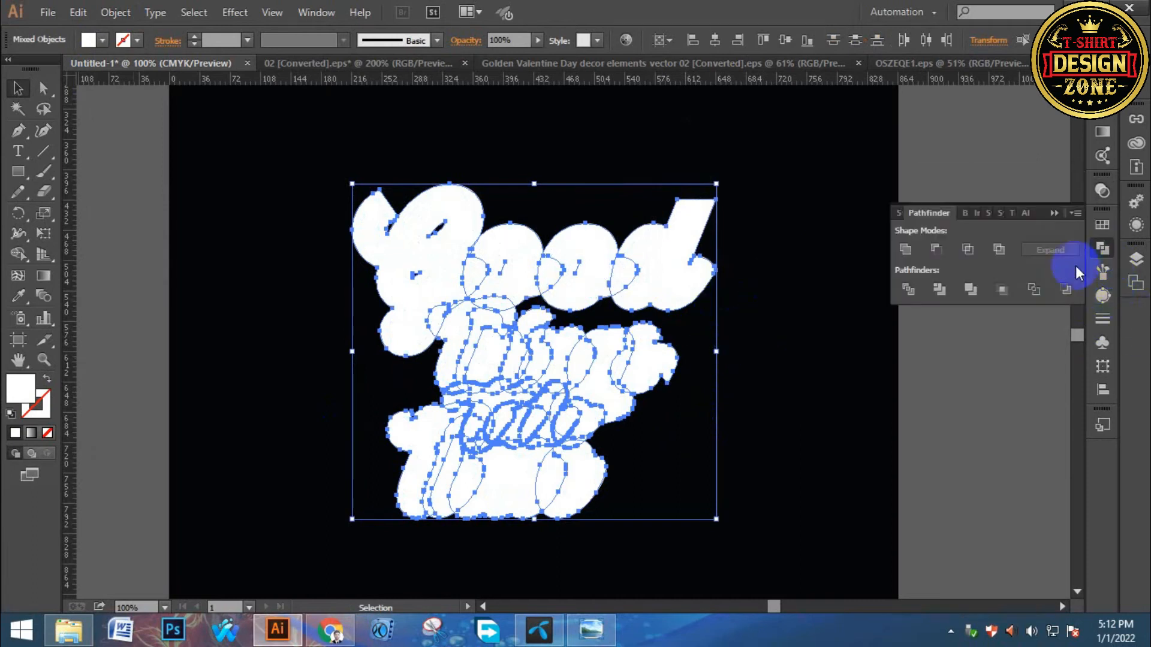
pyautogui.click(972, 290)
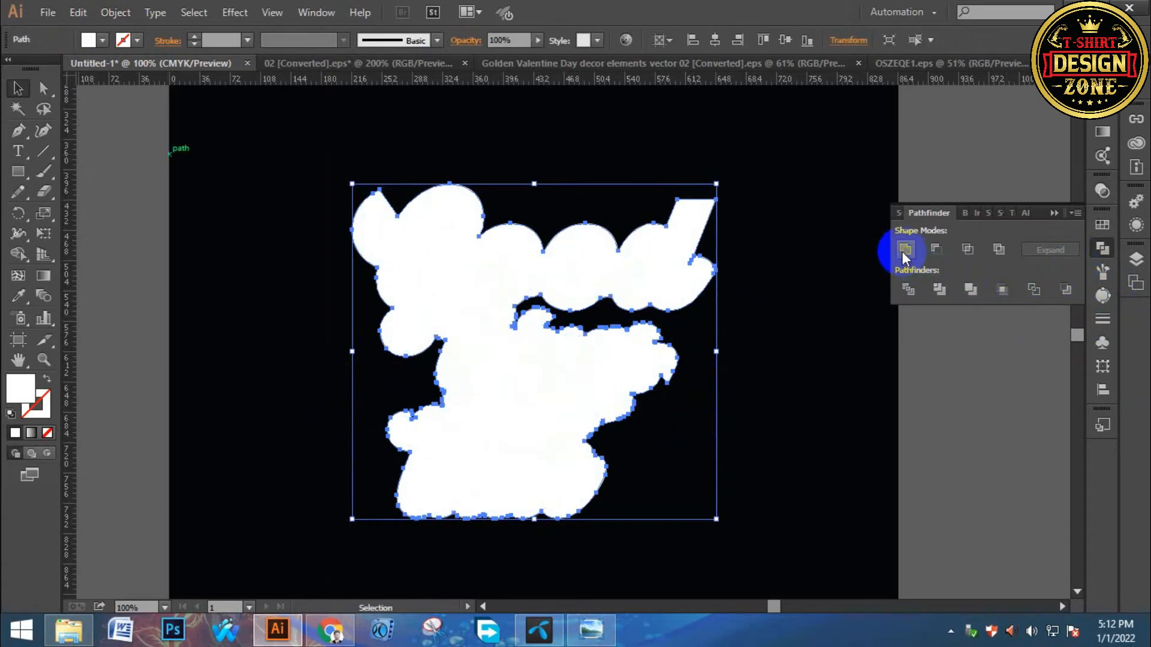
# - Draw a closed white Pen shape that fills the gap between the silhouette's Good and Things parts along their outer edge
pyautogui.hotkey('ctrl', 'space')
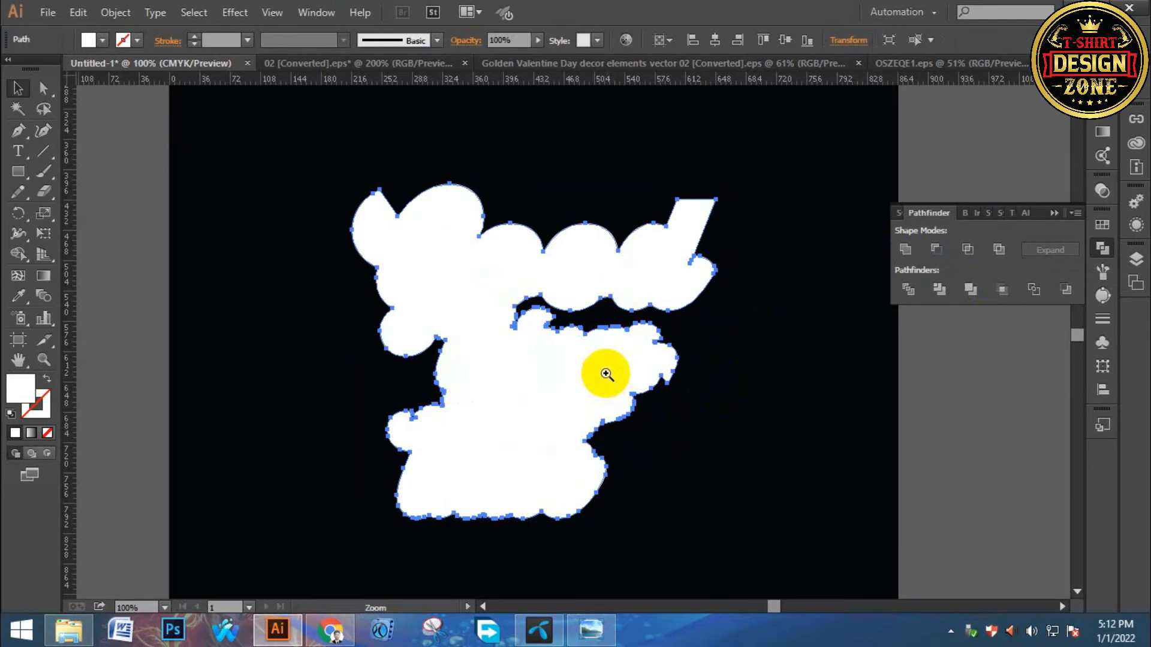
pyautogui.click(605, 374)
pyautogui.click(617, 329)
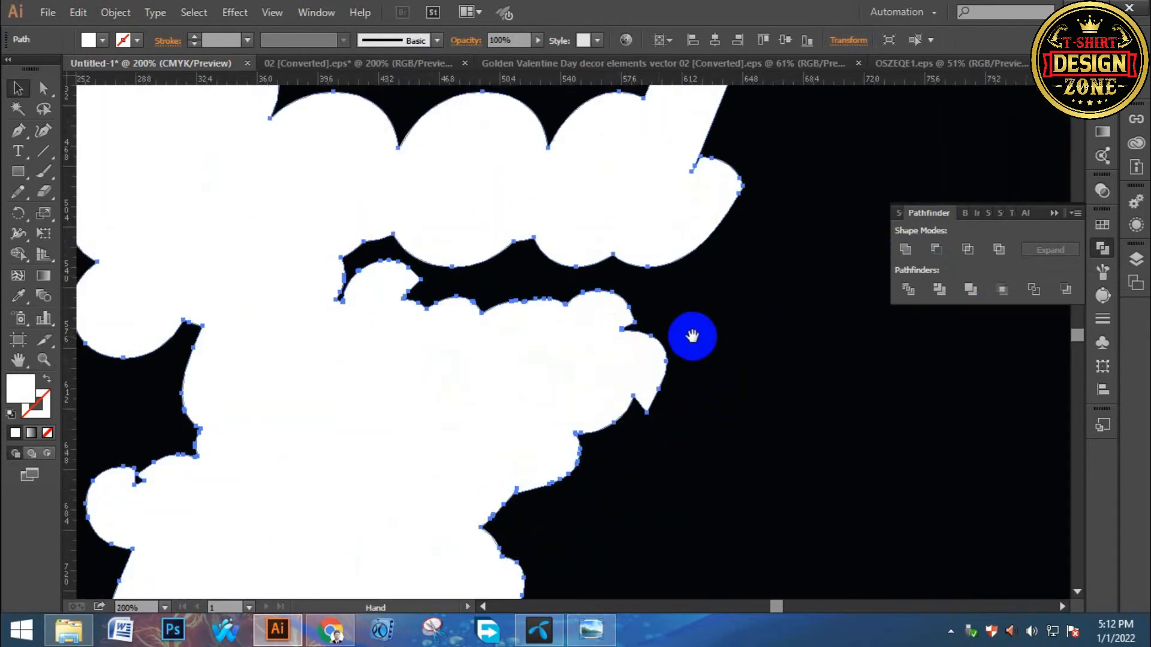
pyautogui.press('p')
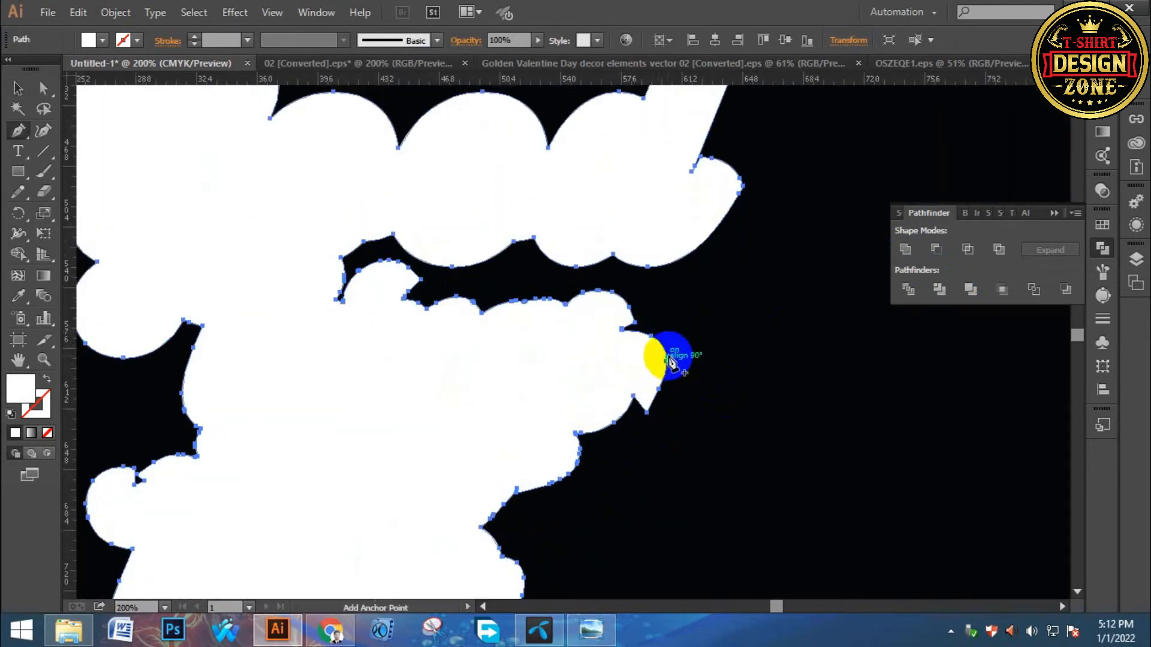
pyautogui.click(667, 366)
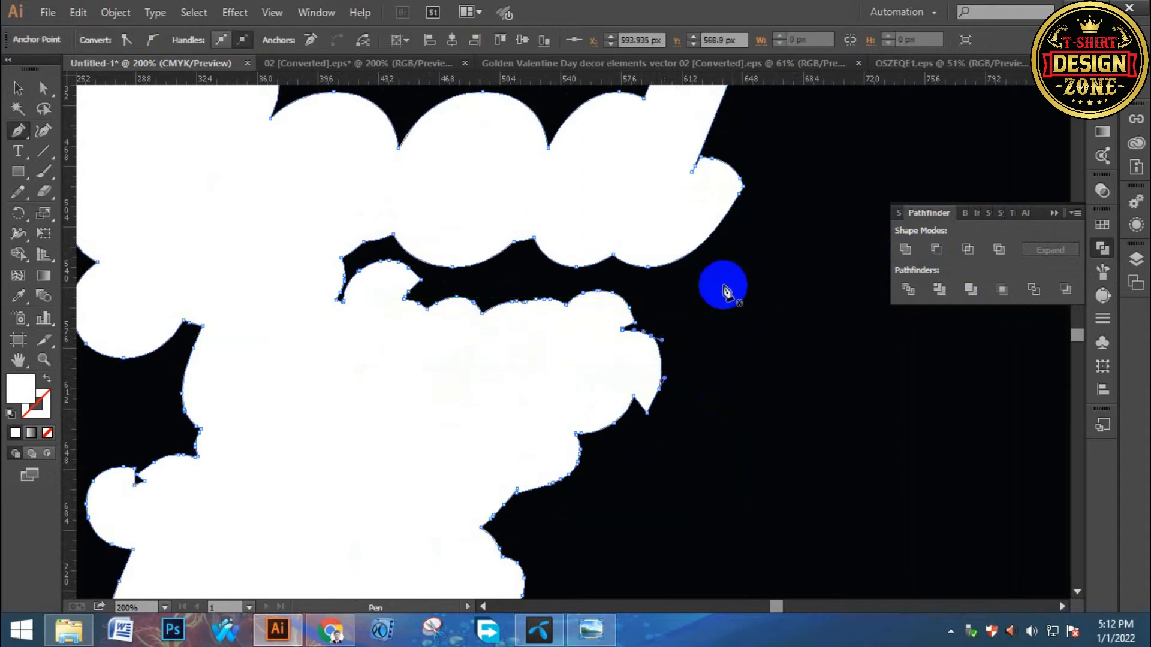
pyautogui.hotkey('ctrl', 'z')
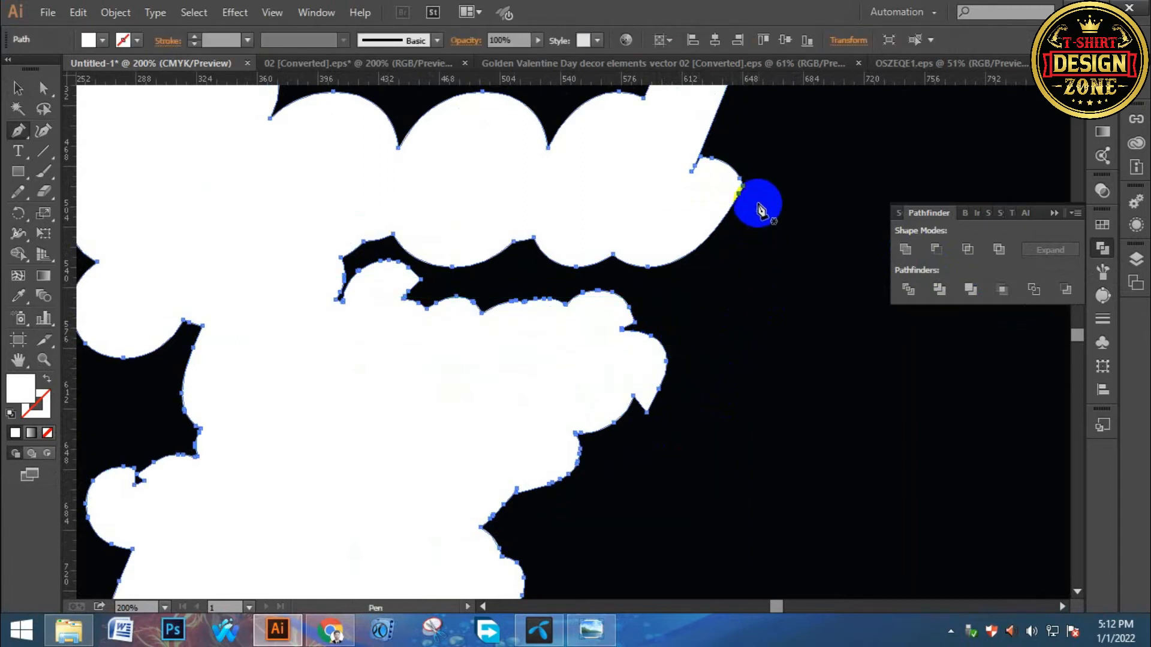
pyautogui.click(742, 188)
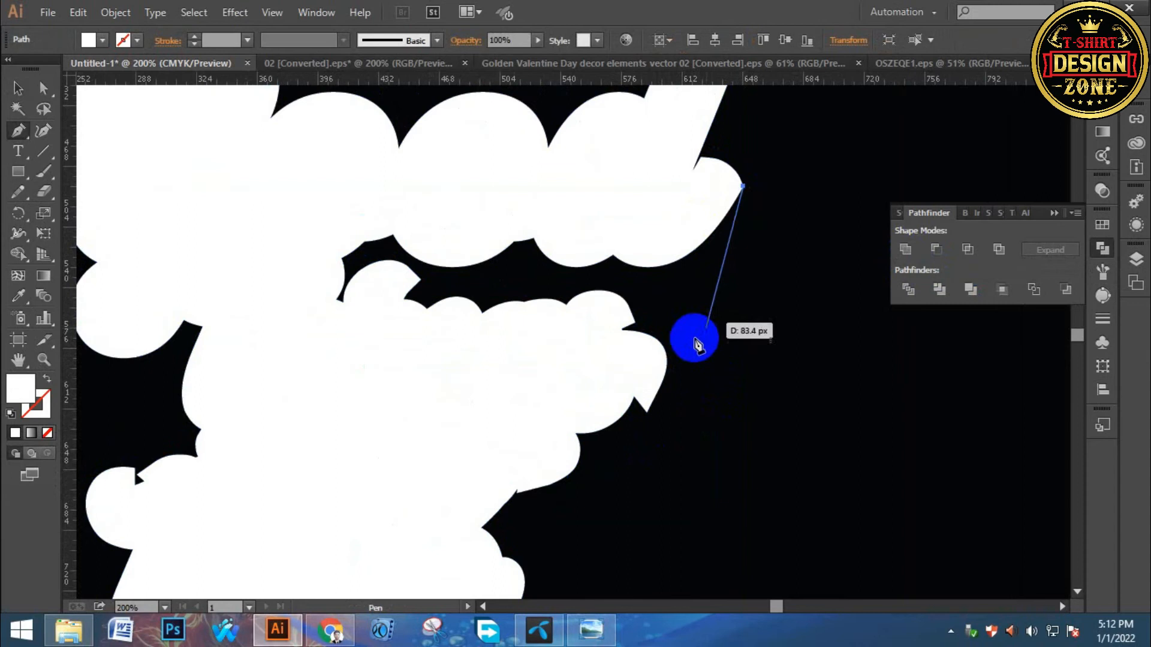
pyautogui.moveTo(669, 350); pyautogui.dragTo(652, 413)
pyautogui.moveTo(428, 369); pyautogui.dragTo(390, 370)
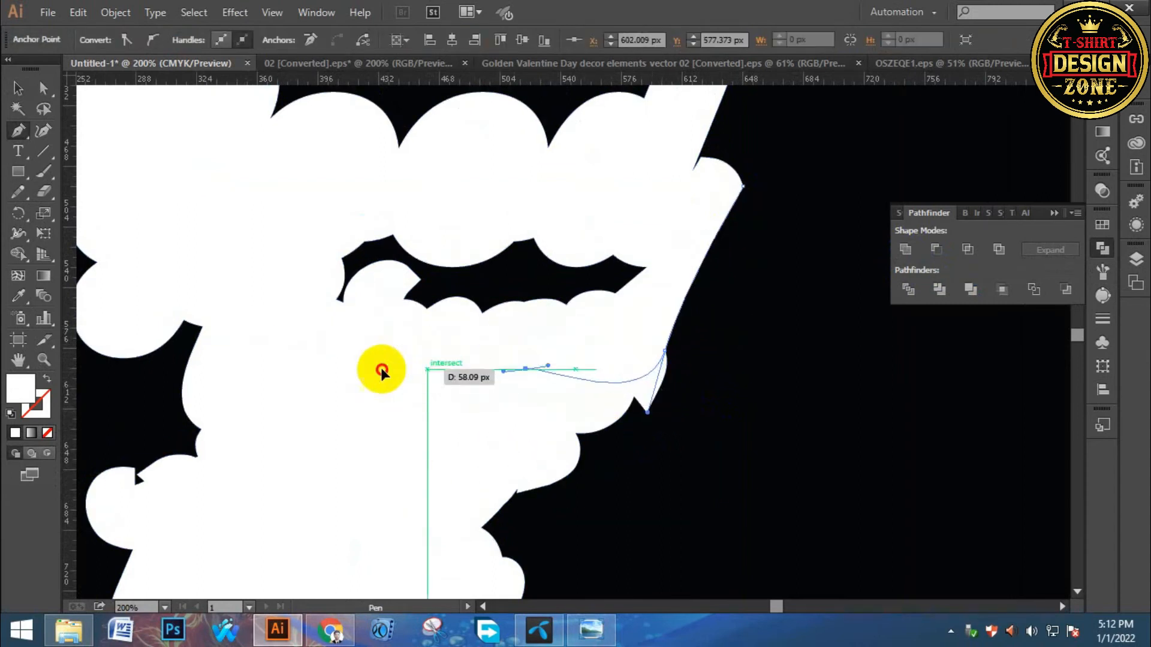
pyautogui.moveTo(308, 324); pyautogui.dragTo(292, 307)
pyautogui.moveTo(273, 250); pyautogui.dragTo(281, 237)
pyautogui.moveTo(337, 191); pyautogui.dragTo(364, 186)
pyautogui.moveTo(473, 185); pyautogui.dragTo(506, 193)
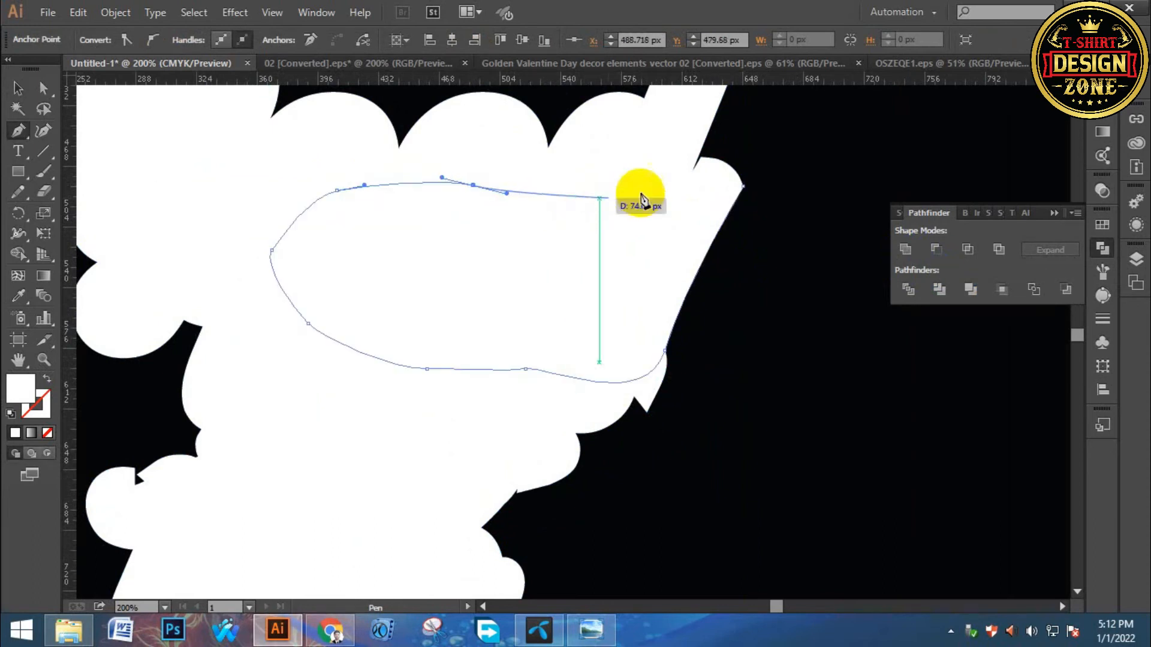
pyautogui.click(737, 185)
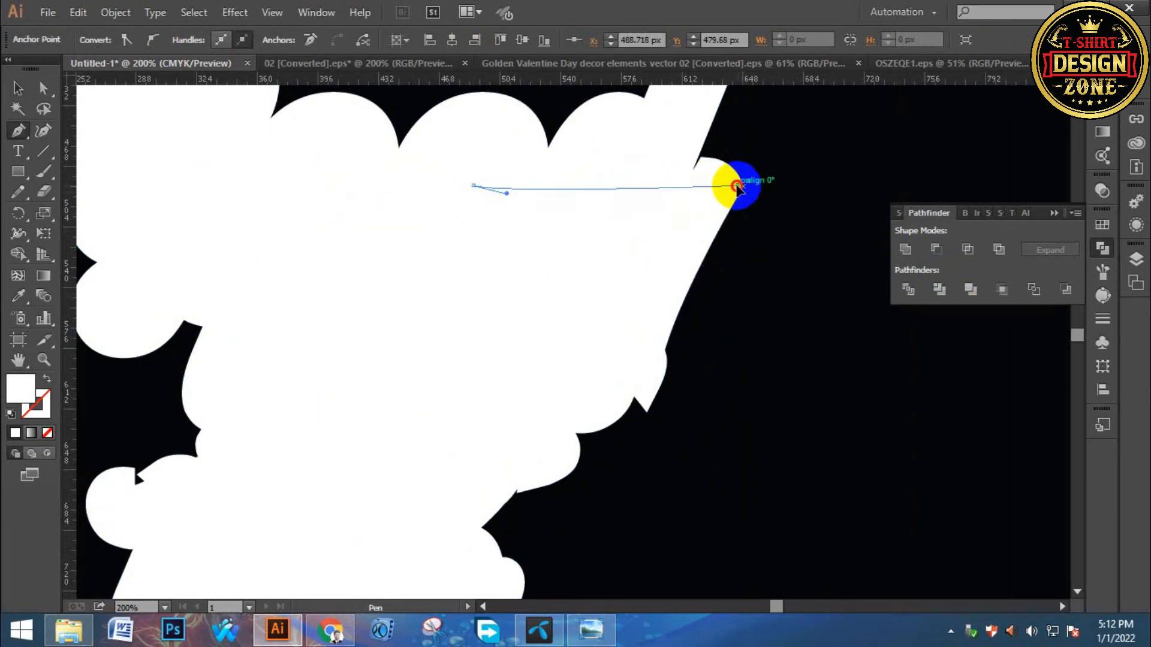
pyautogui.click(23, 90)
pyautogui.moveTo(557, 257); pyautogui.dragTo(505, 362)
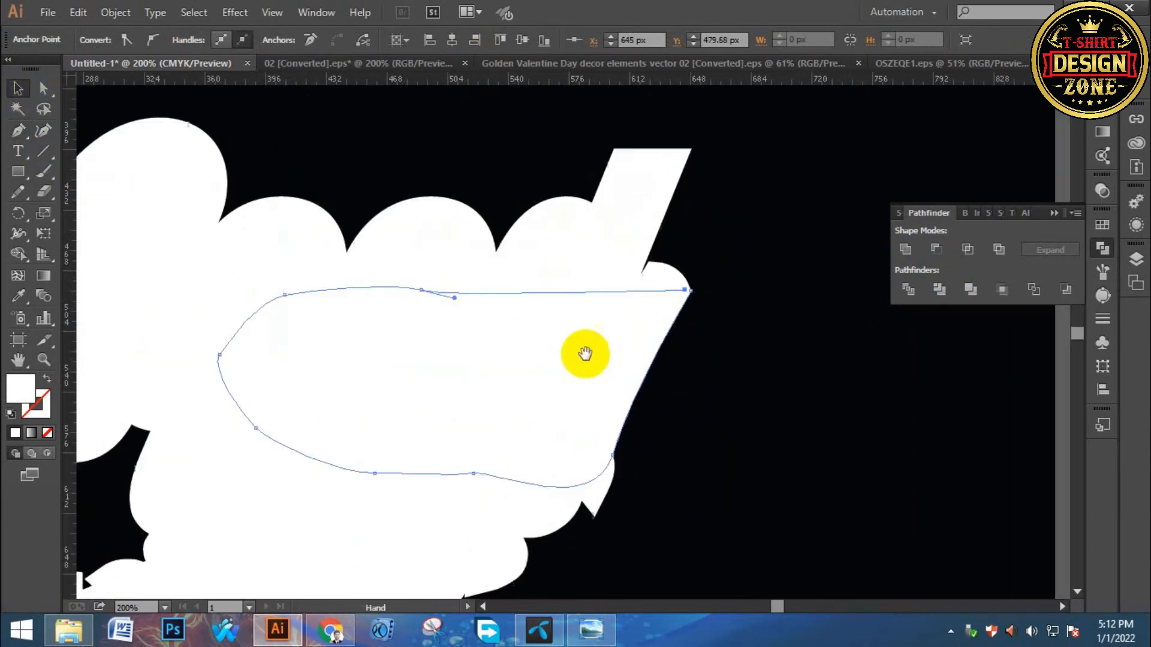
pyautogui.click(756, 262)
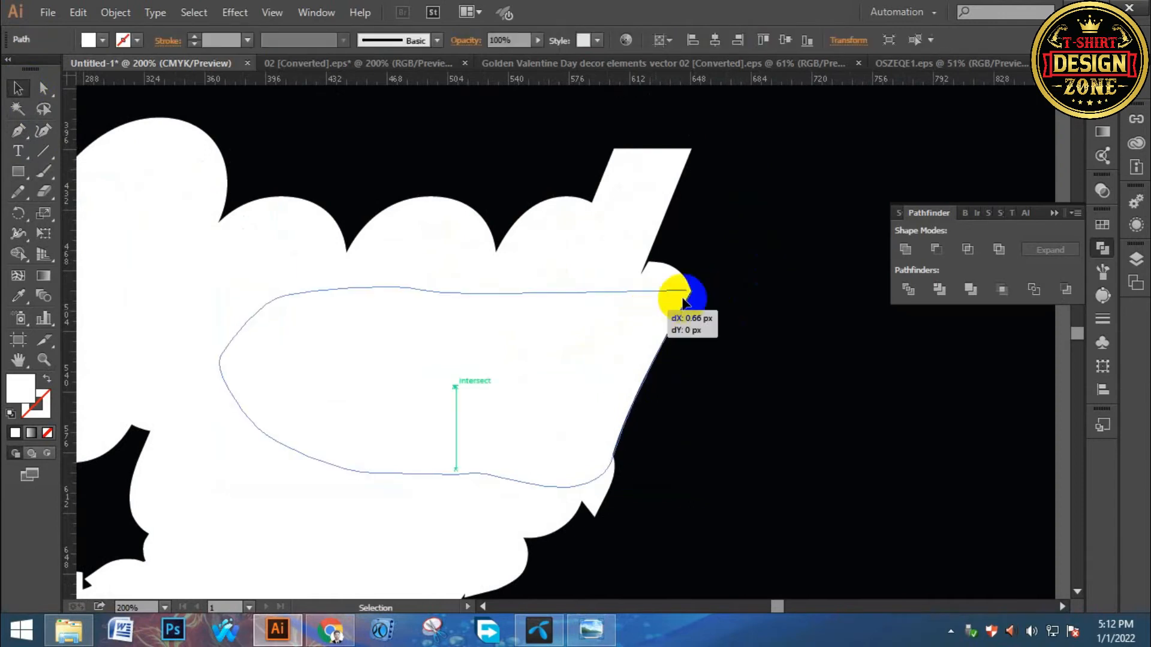
pyautogui.click(682, 295)
pyautogui.keyDown('shift'); pyautogui.click(688, 155); pyautogui.keyUp('shift')
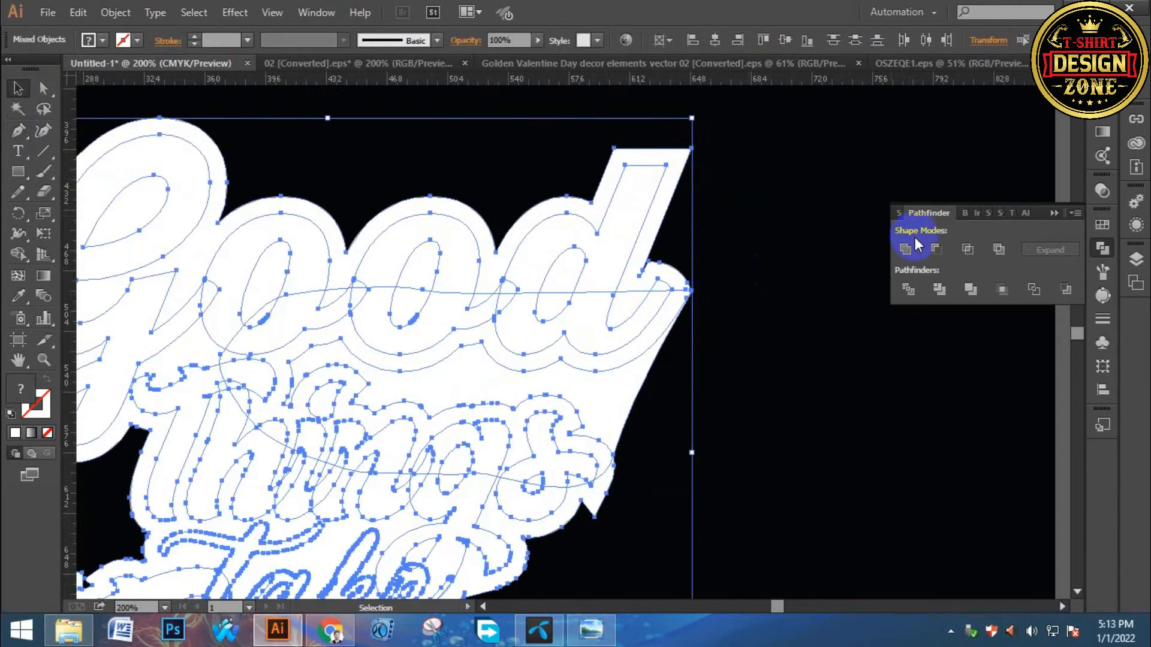
pyautogui.click(709, 303)
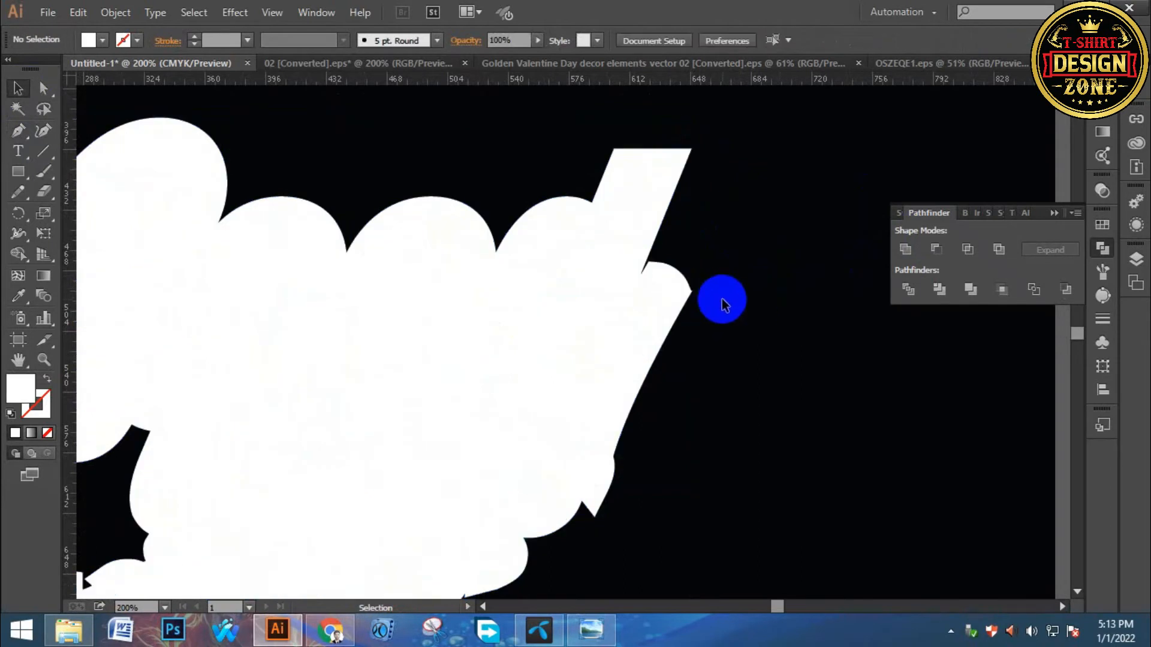
# - Copy the lettering and unite it with the silhouette and its white filler piece into a single shape
pyautogui.hotkey('ctrl', '0')
pyautogui.click(559, 290)
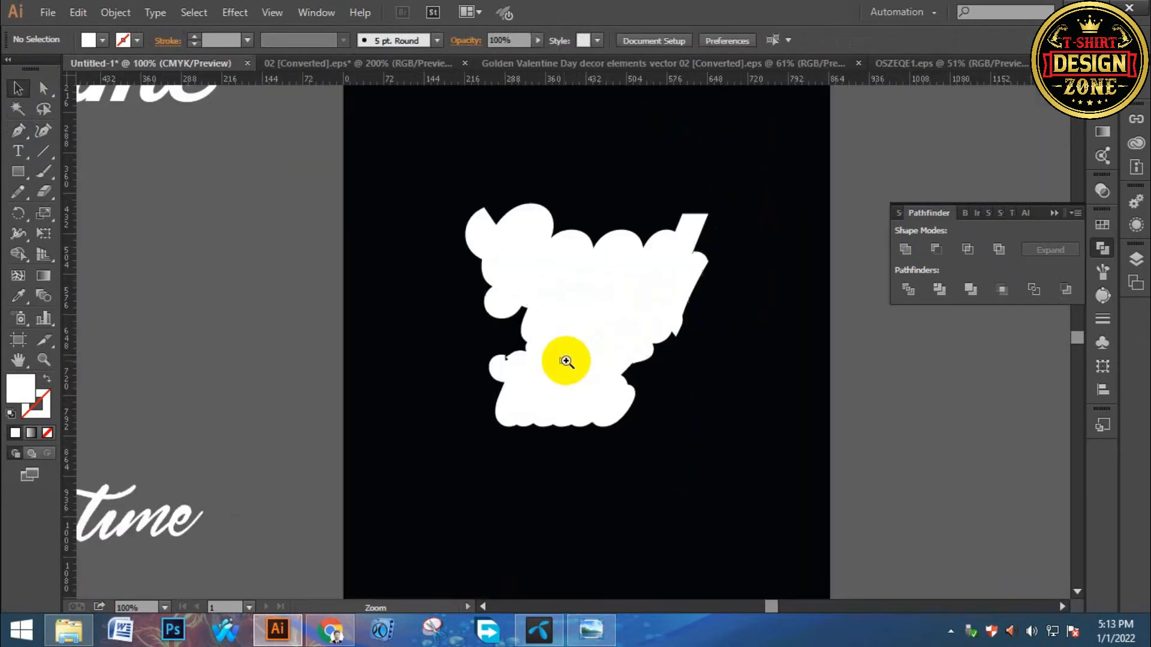
pyautogui.click(565, 290)
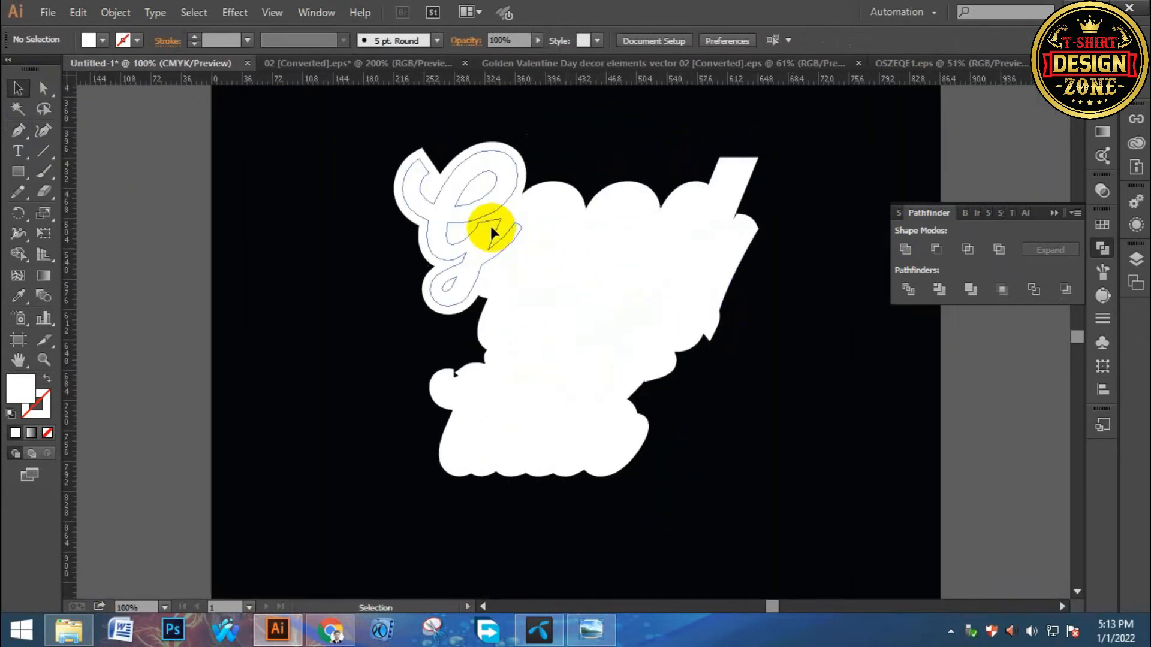
pyautogui.click(491, 227)
pyautogui.hotkey('ctrl', 'x')
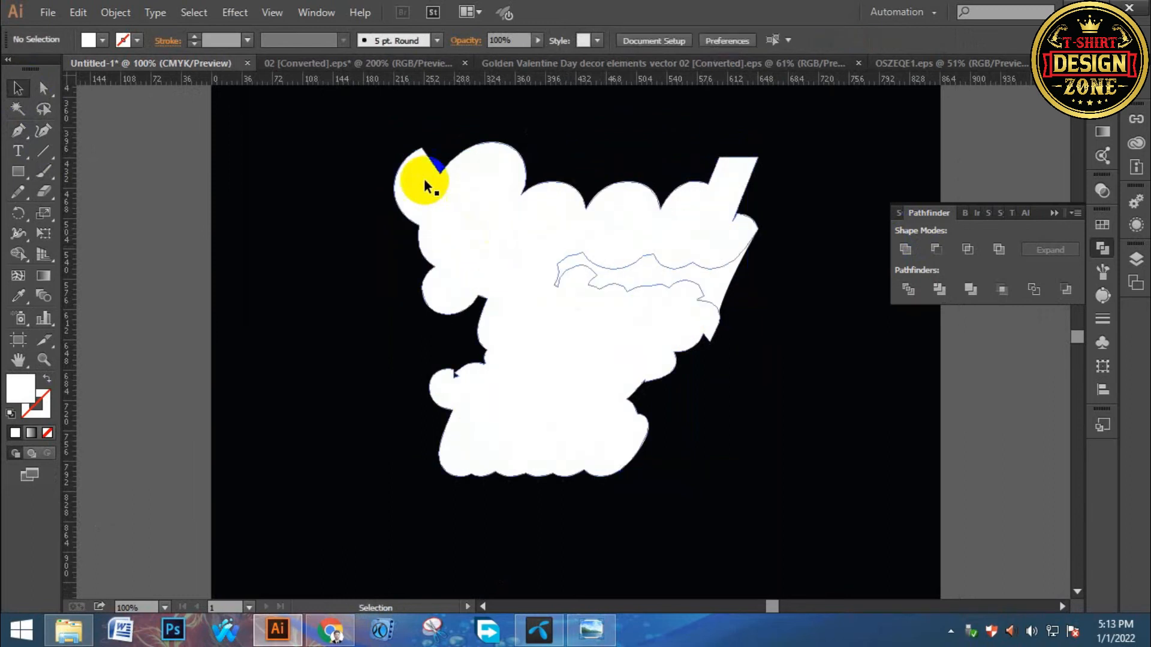
pyautogui.moveTo(385, 116); pyautogui.dragTo(782, 470)
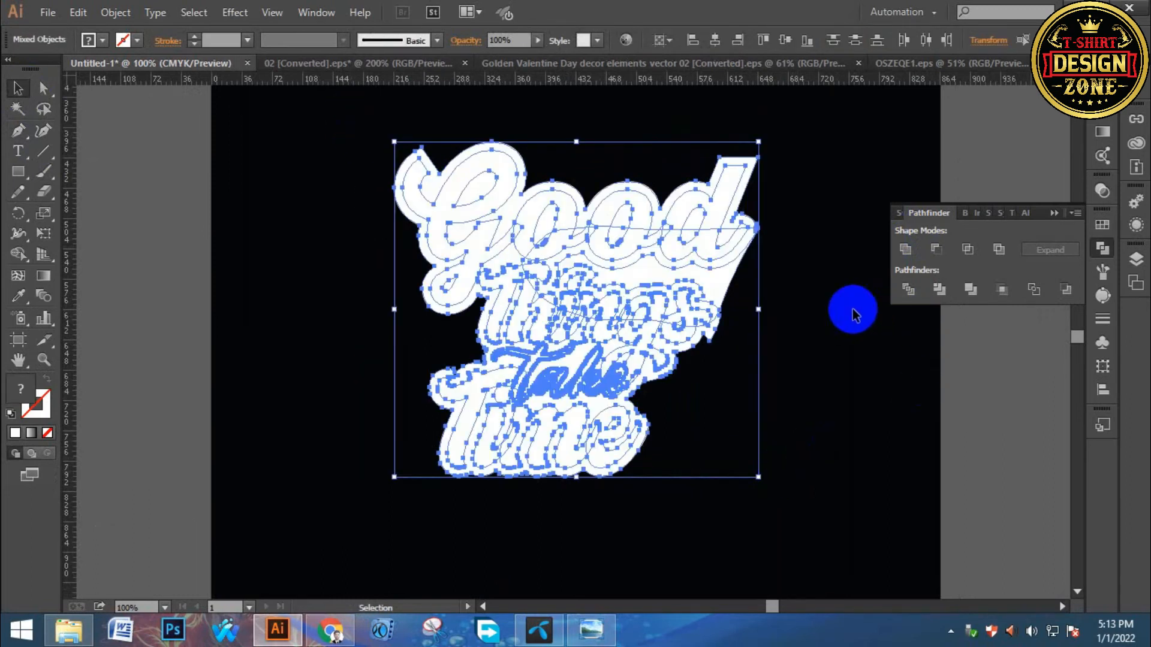
pyautogui.click(904, 249)
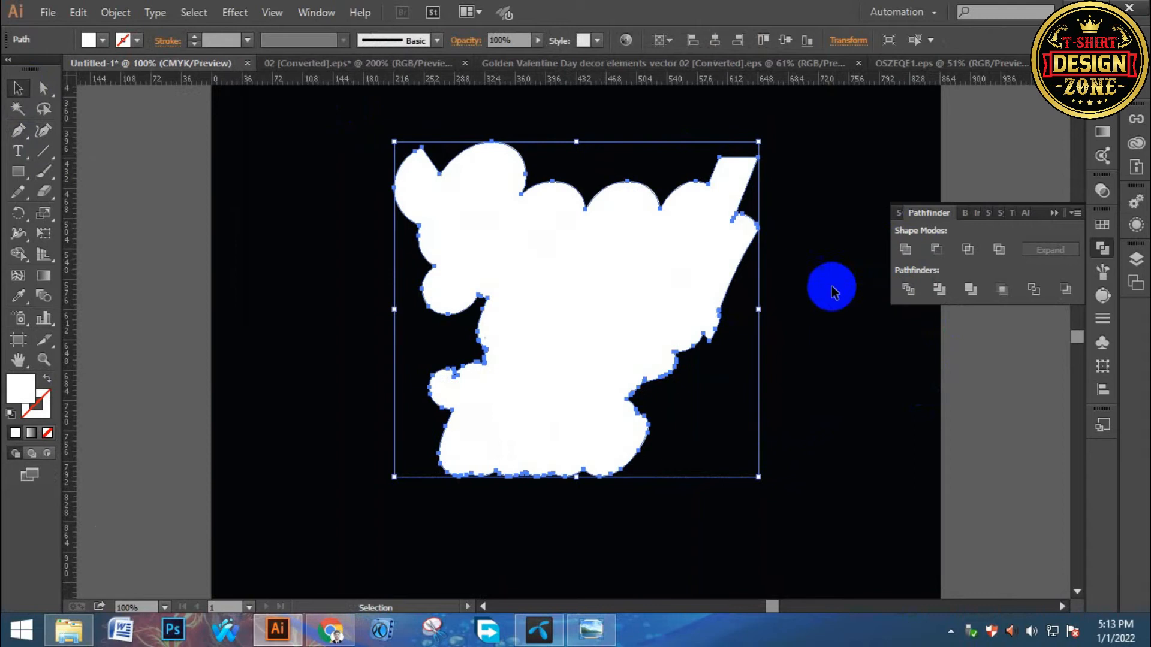
# - Paste the copied lettering in front of the united white silhouette
pyautogui.click(778, 329)
pyautogui.click(634, 293)
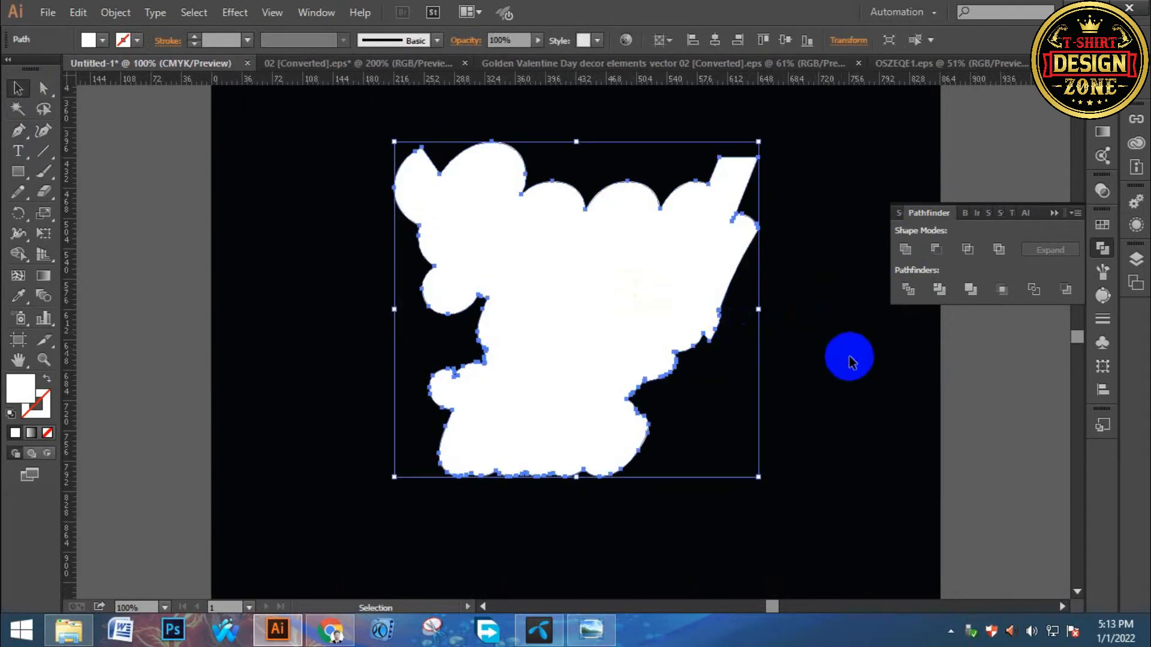
pyautogui.click(851, 360)
pyautogui.press('a')
pyautogui.click(572, 301)
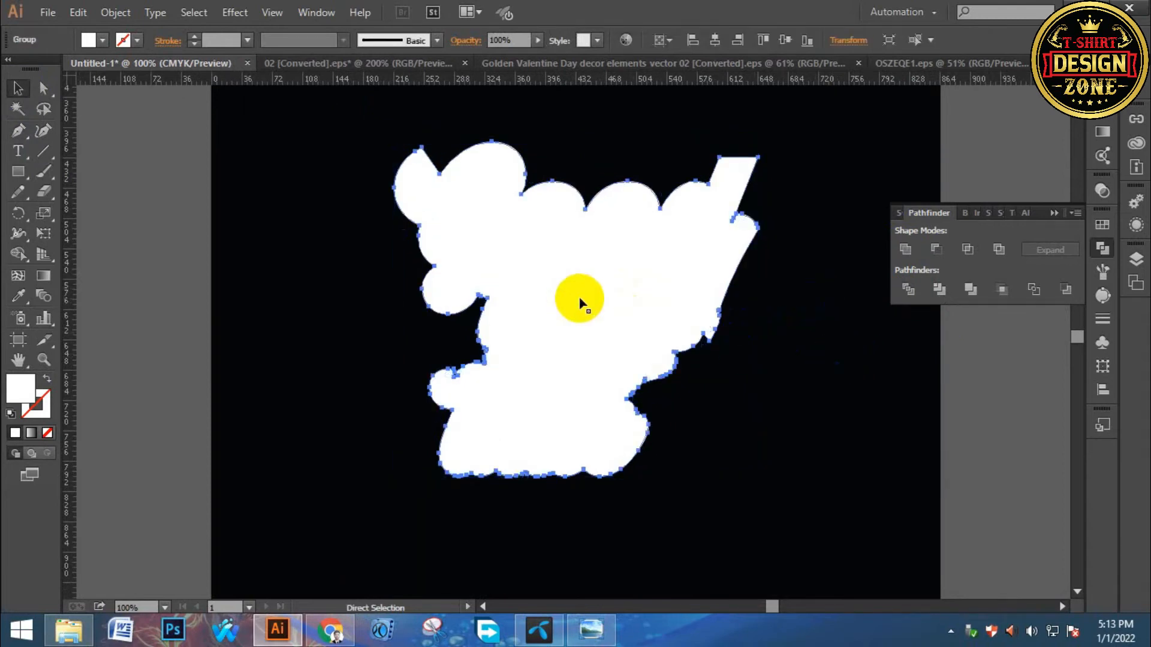
pyautogui.hotkey('ctrl', 'f')
# - Fill the lettering group with yellow
pyautogui.click(104, 41)
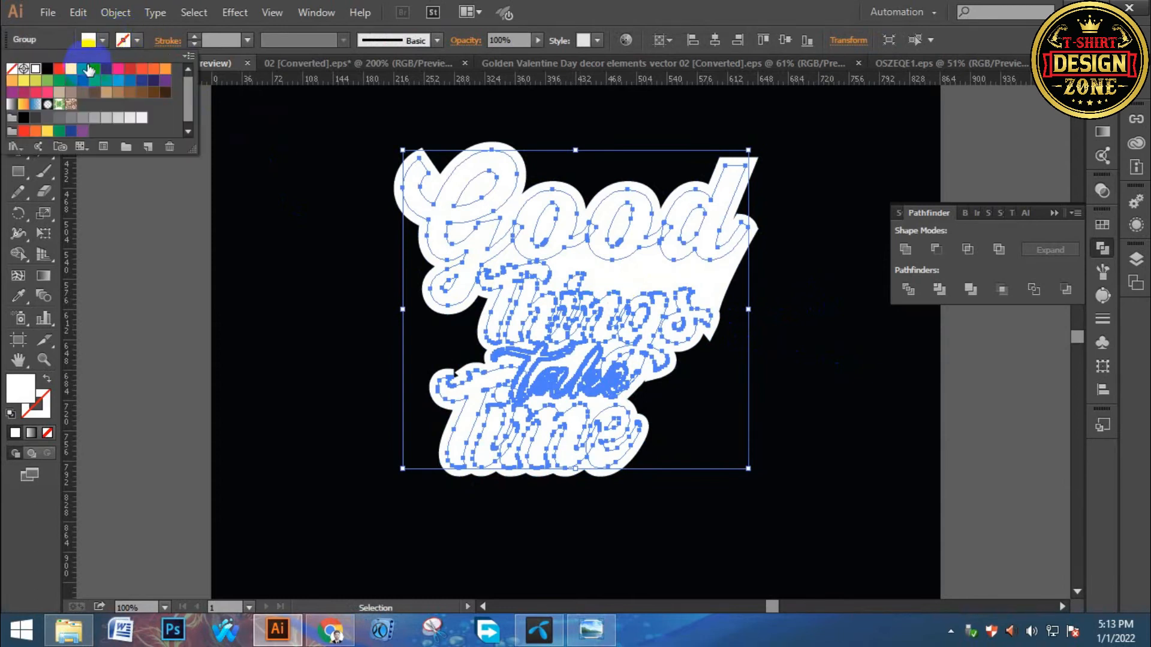
pyautogui.click(71, 68)
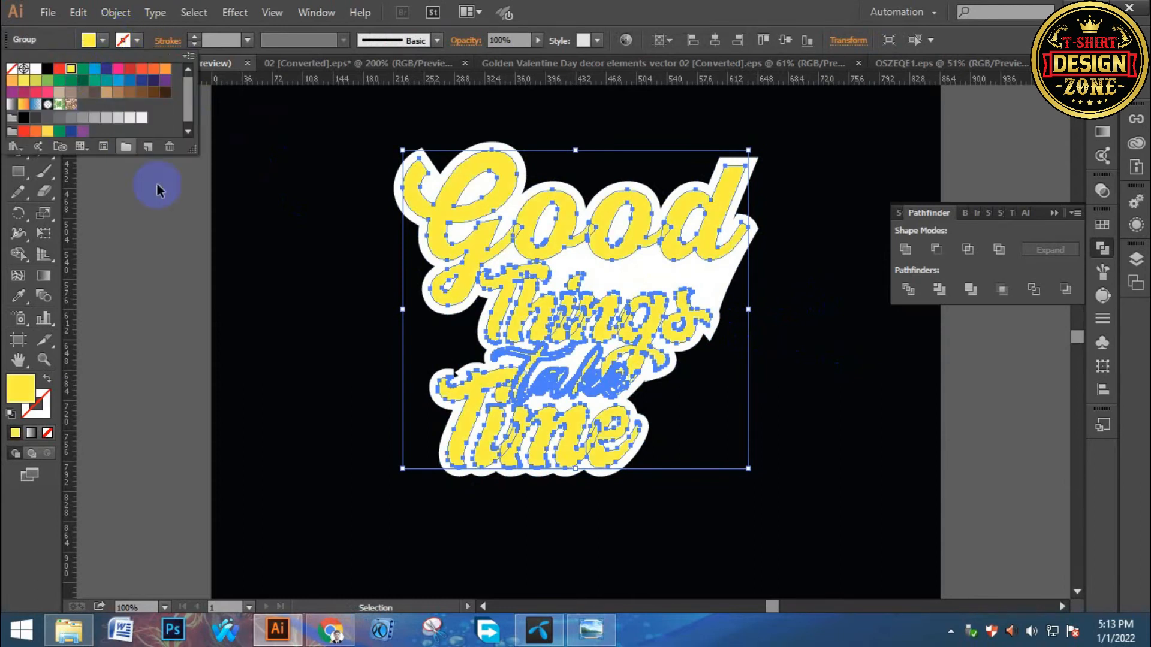
pyautogui.click(217, 232)
pyautogui.click(237, 242)
# - Fill the Good Things take Time lettering group with orange
pyautogui.click(466, 247)
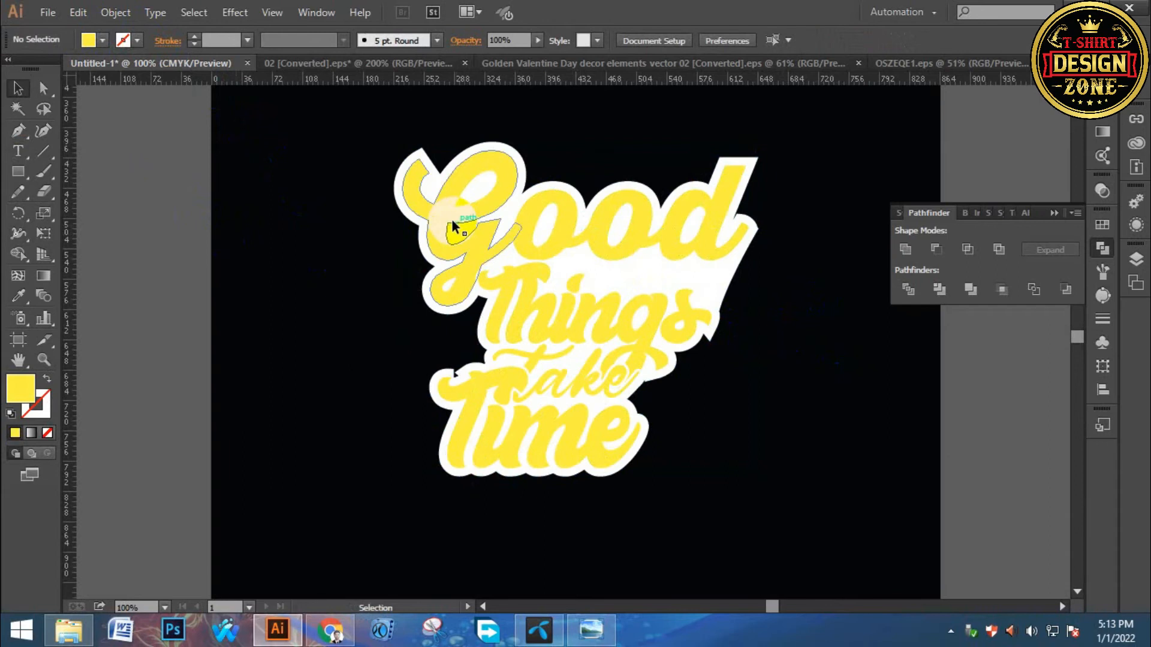
pyautogui.click(103, 41)
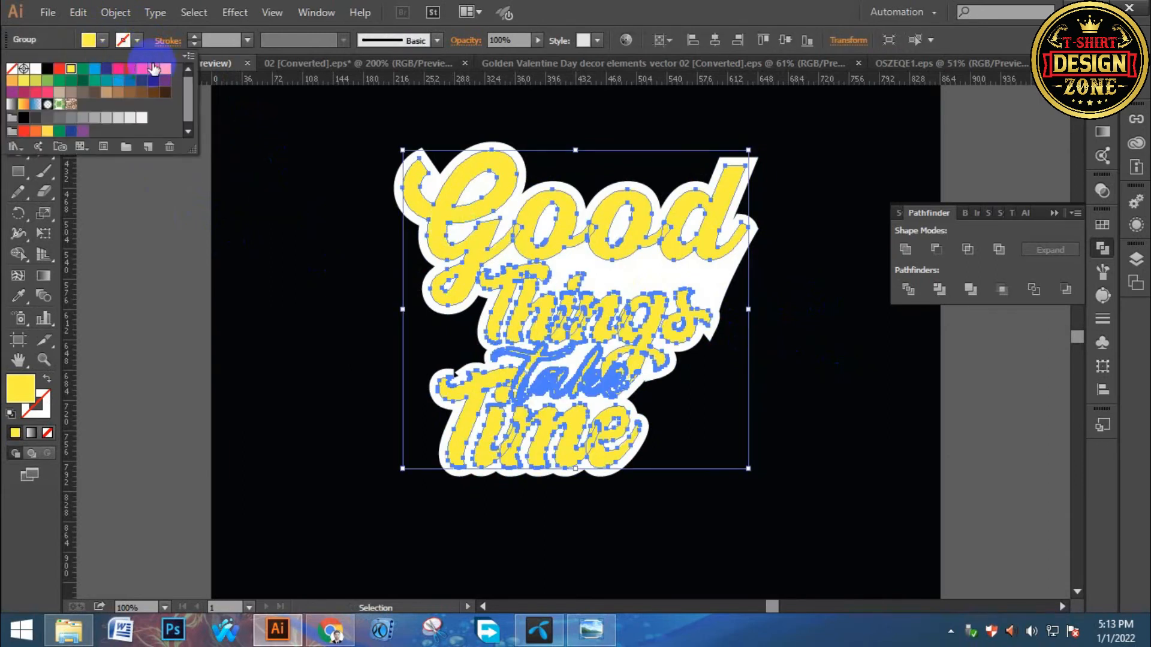
pyautogui.click(157, 70)
pyautogui.click(274, 206)
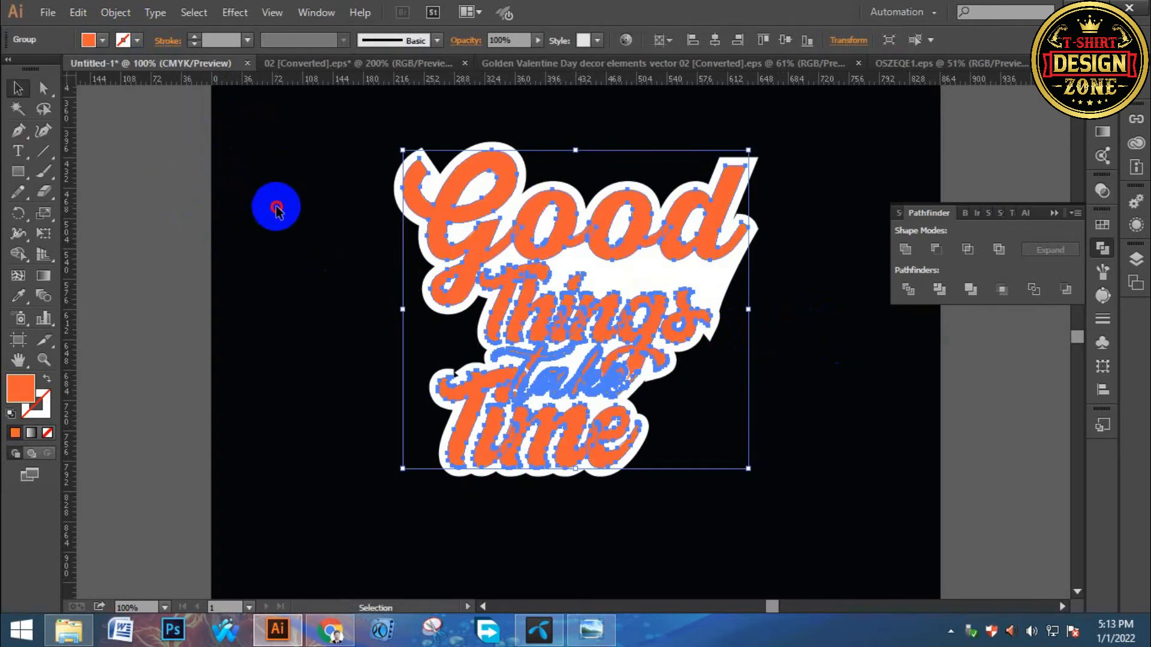
pyautogui.click(294, 251)
# - Dismiss the Pathfinder controls and swap the silhouette's fill and stroke to make it a white outline without fill
pyautogui.hotkey('ctrl', '-')
pyautogui.hotkey('ctrl', '-')
pyautogui.press('z')
pyautogui.click(584, 363)
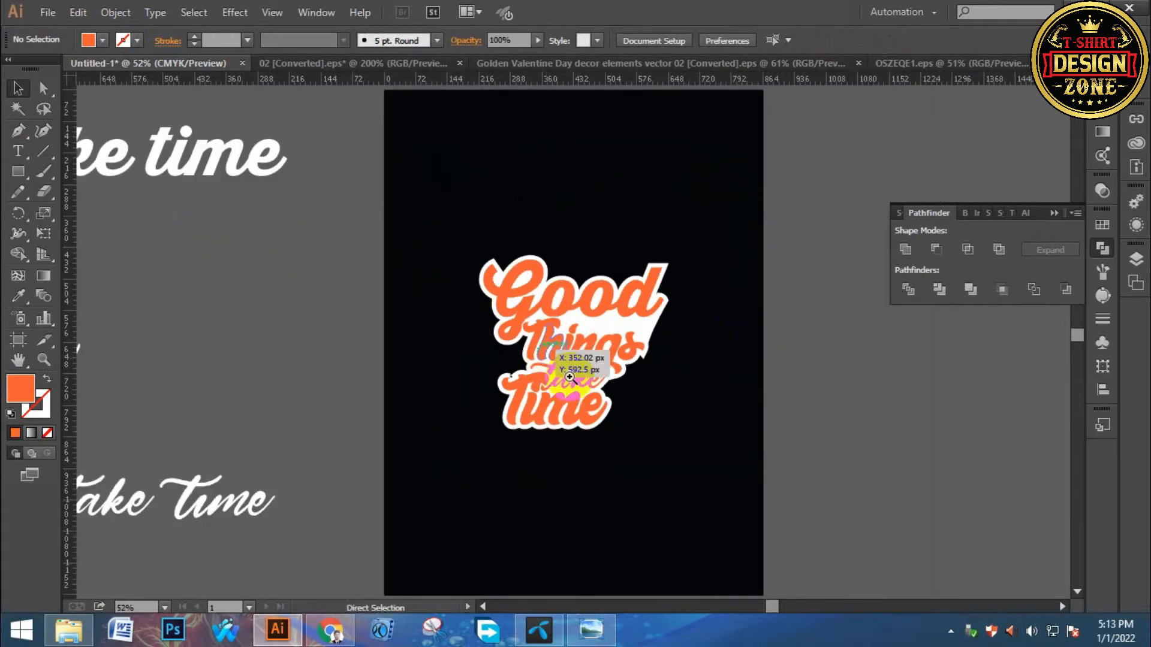
pyautogui.click(594, 346)
pyautogui.click(585, 333)
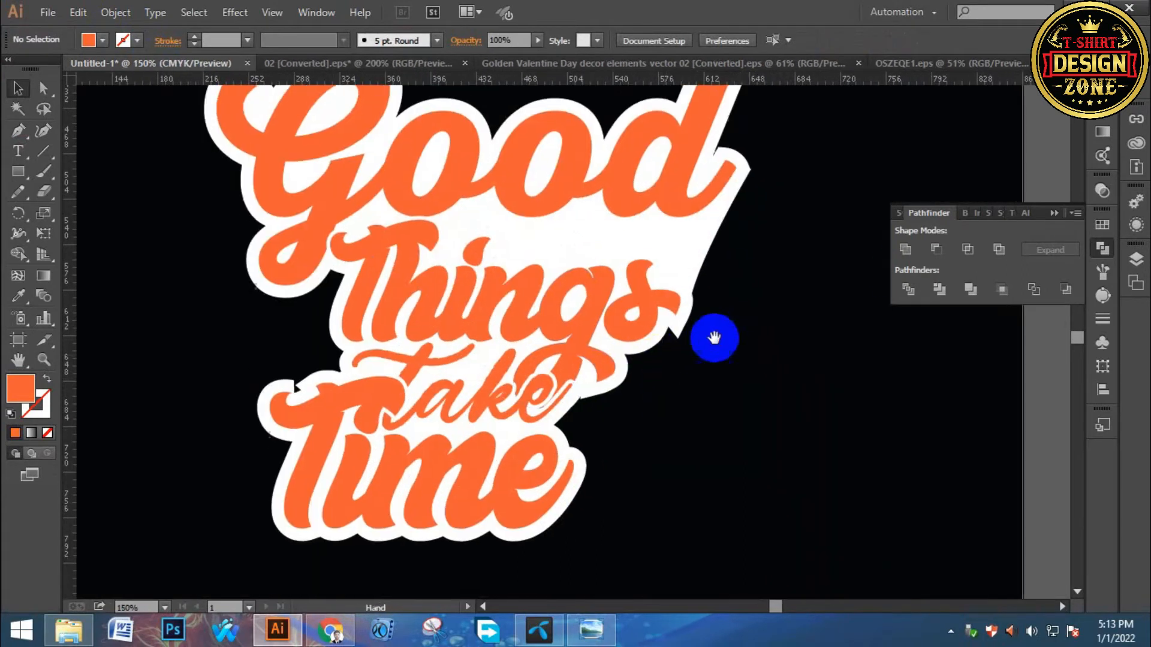
pyautogui.press('v')
pyautogui.click(1055, 213)
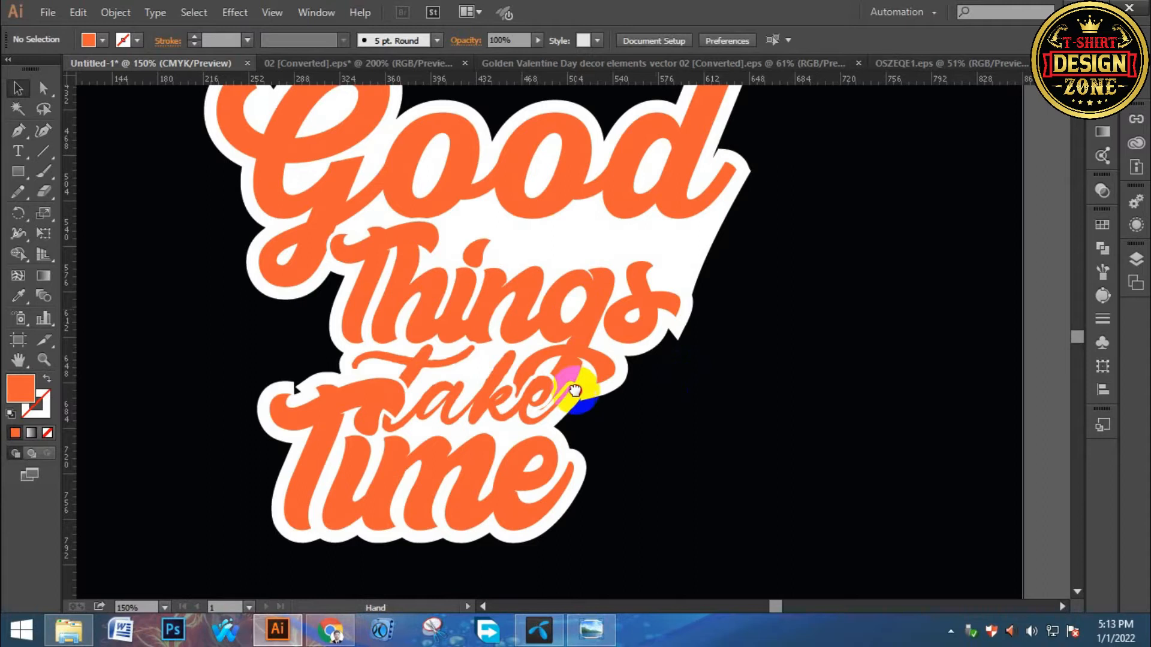
pyautogui.scroll(3, 575, 461)
pyautogui.click(689, 326)
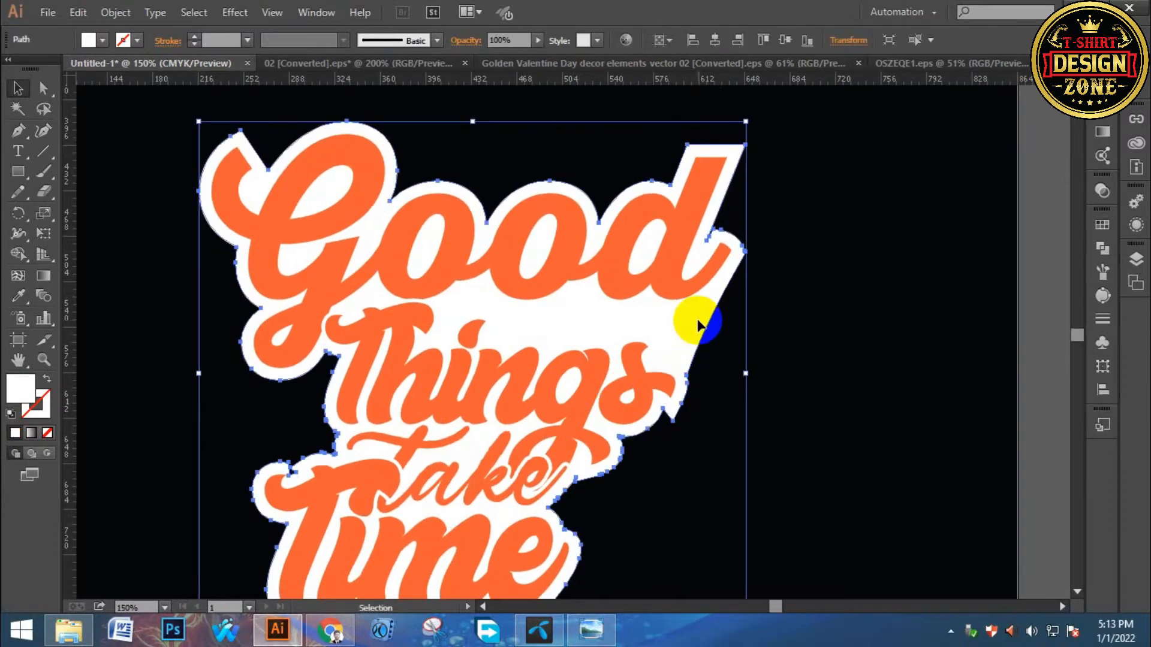
pyautogui.hotkey('shift', 'x')
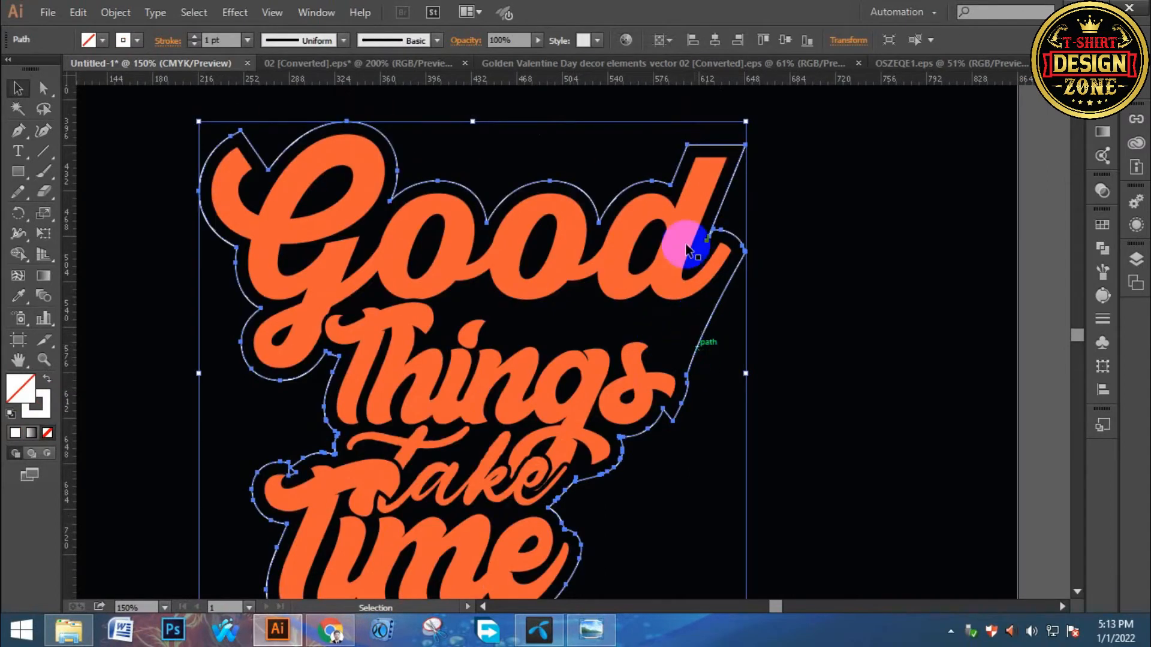
# - Set the stroke weight of the silhouette outline to 6 pt
pyautogui.click(195, 37)
pyautogui.click(194, 37)
pyautogui.click(194, 37)
pyautogui.click(195, 37)
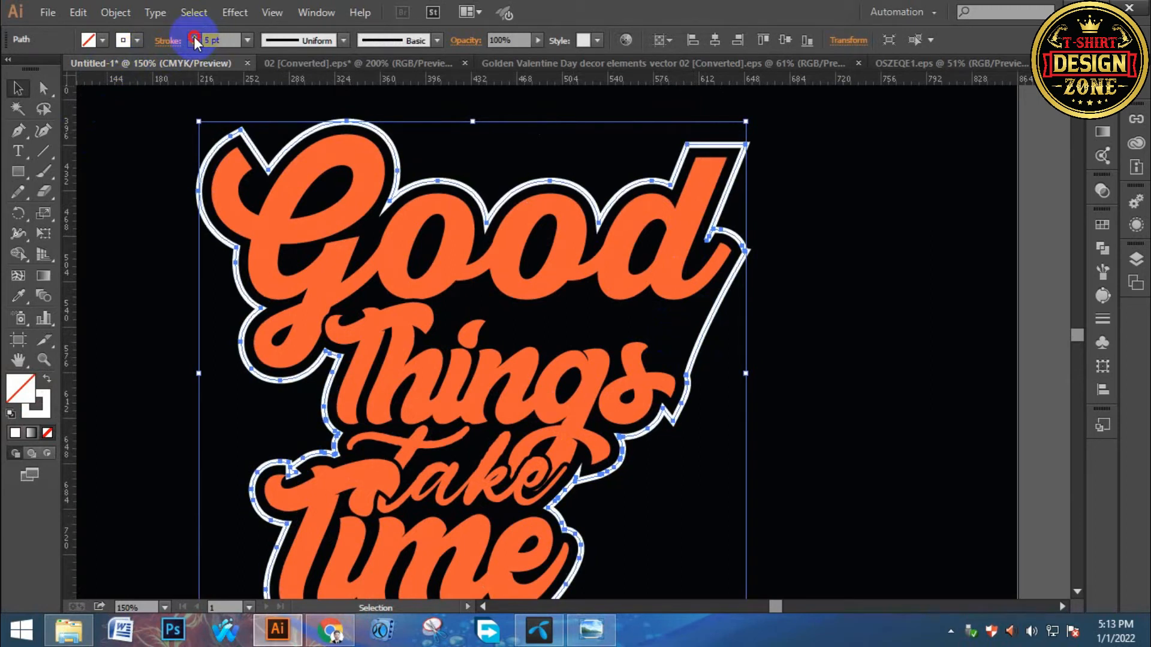
pyautogui.click(195, 38)
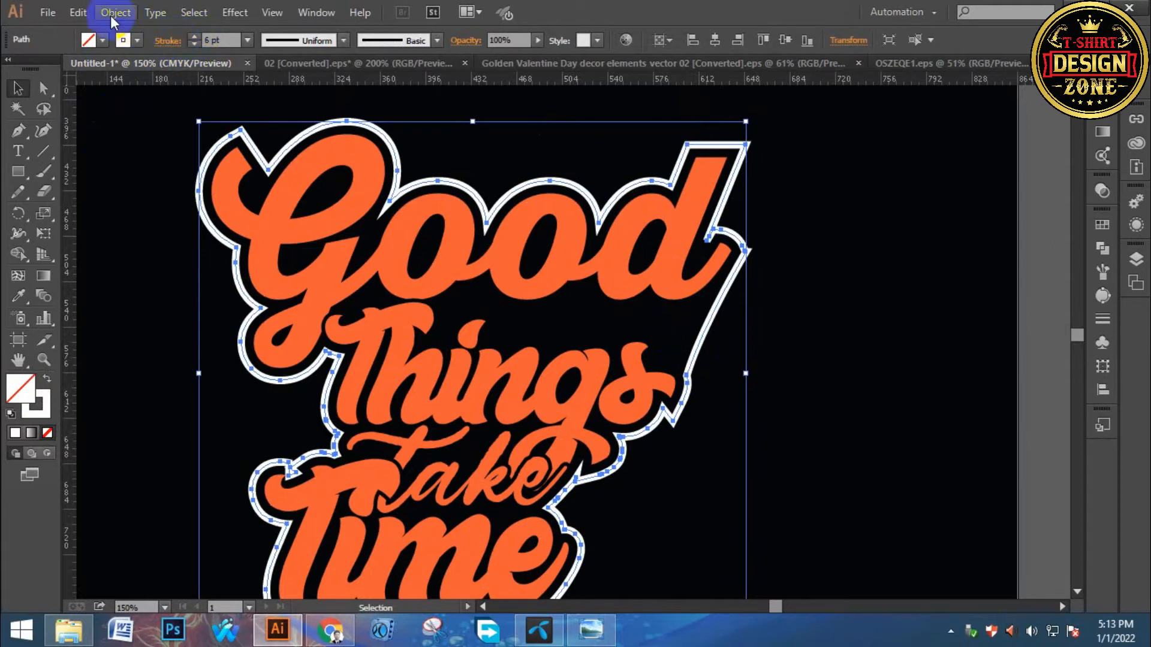
pyautogui.click(114, 13)
pyautogui.click(845, 219)
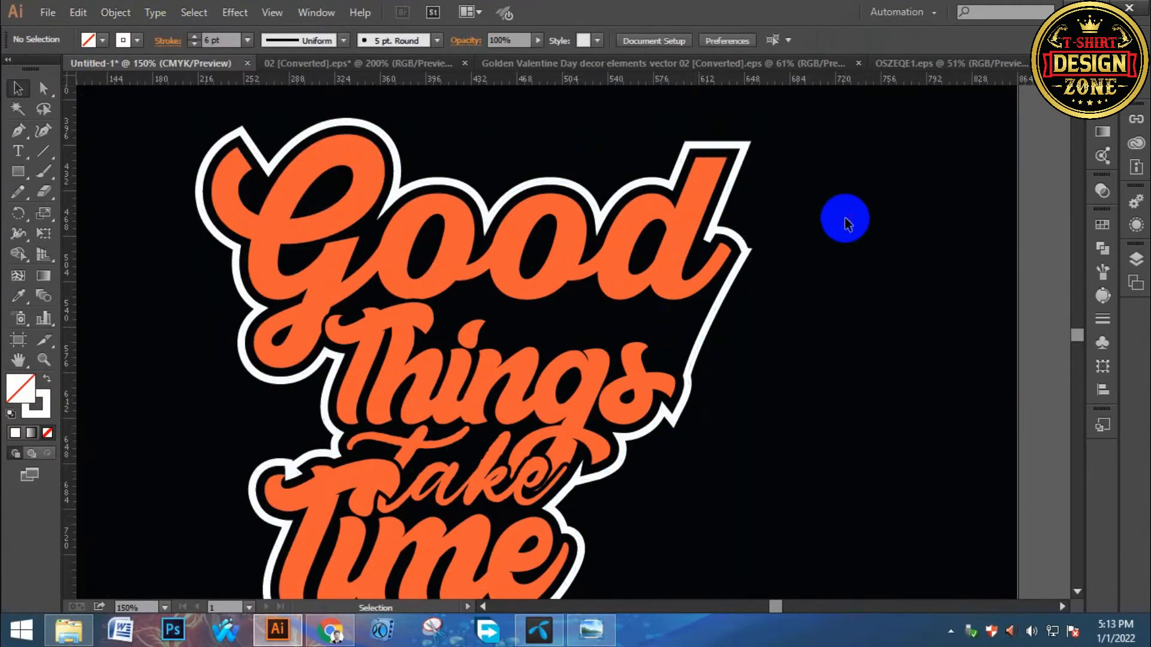
# - Draw a small circle with the Ellipse tool inside the first o of Good and give it a white fill without stroke
pyautogui.hotkey('ctrl', '0')
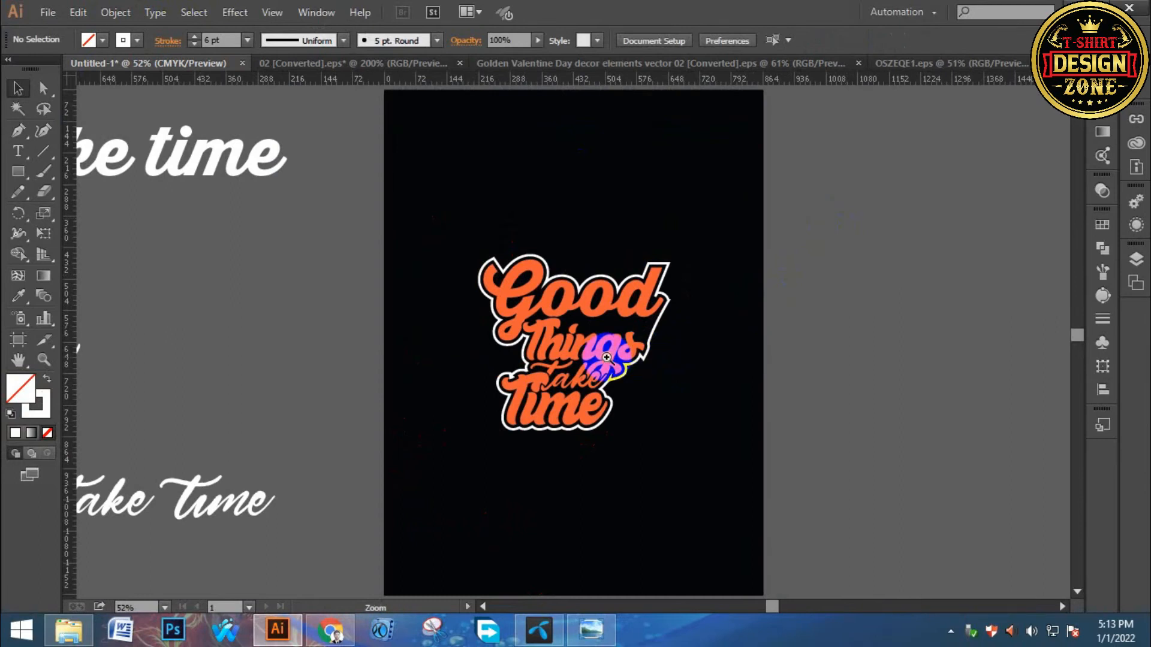
pyautogui.click(607, 358)
pyautogui.click(554, 309)
pyautogui.click(584, 291)
pyautogui.moveTo(601, 298); pyautogui.dragTo(606, 398)
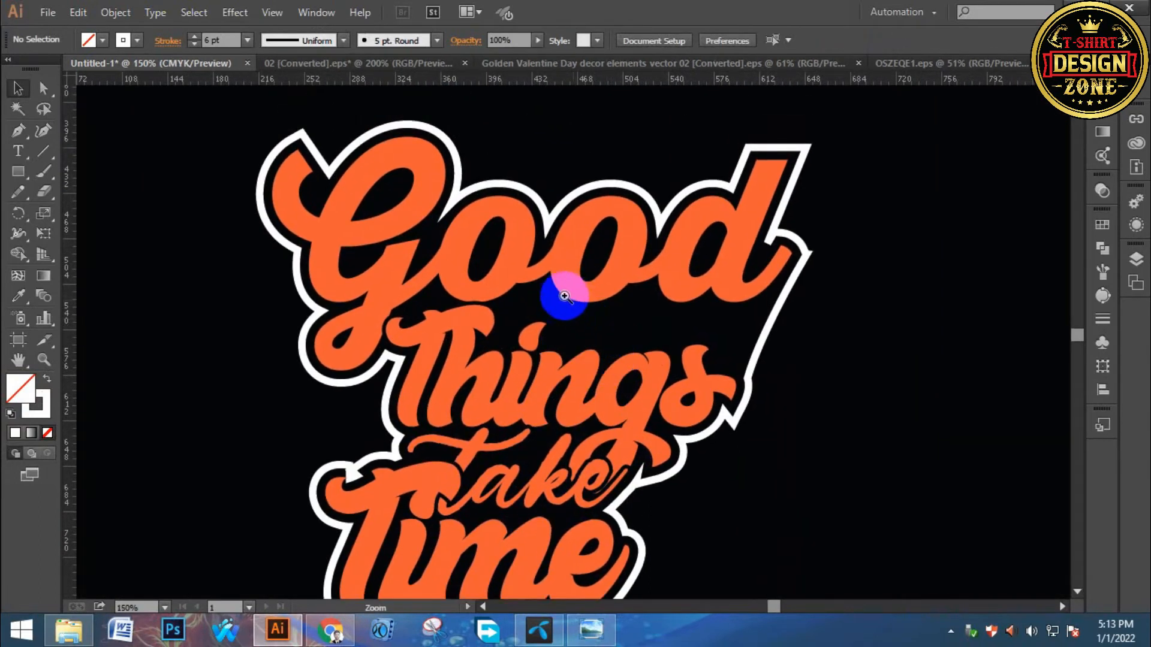
pyautogui.click(564, 296)
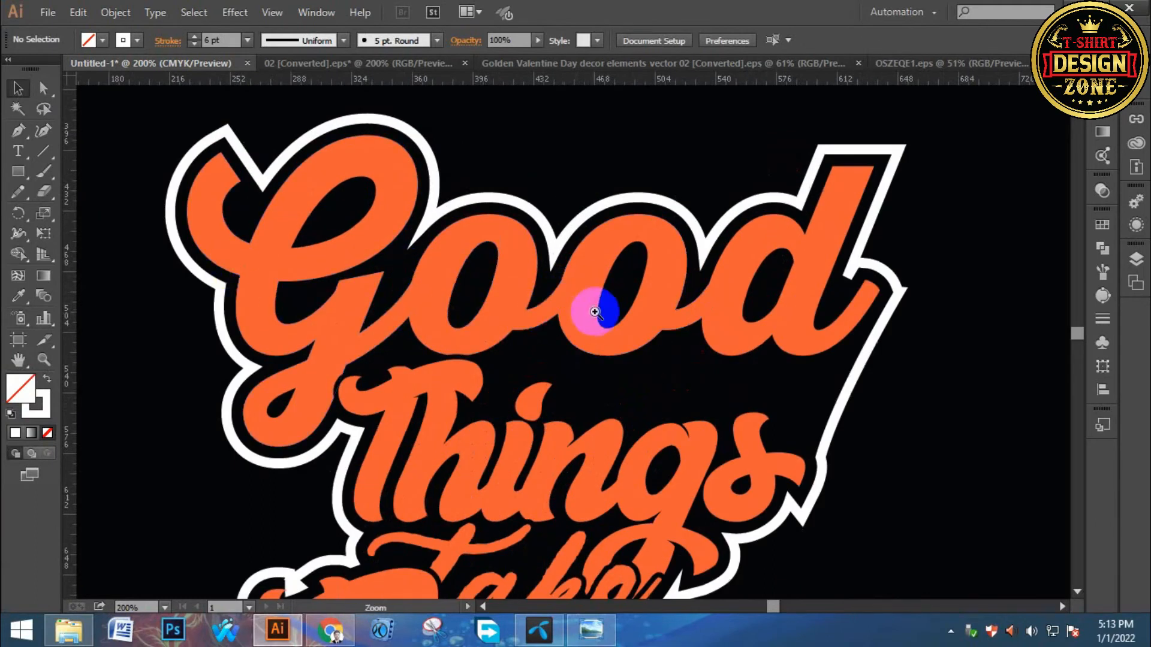
pyautogui.click(581, 329)
pyautogui.moveTo(17, 172); pyautogui.dragTo(71, 211)
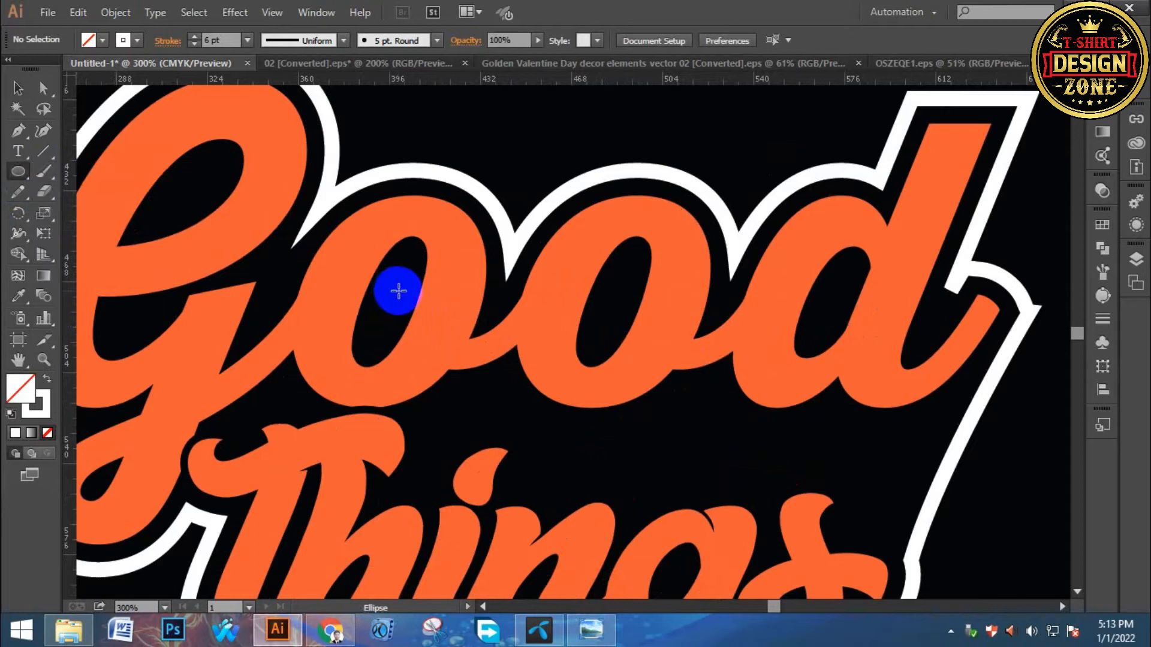
pyautogui.moveTo(380, 287); pyautogui.dragTo(412, 319)
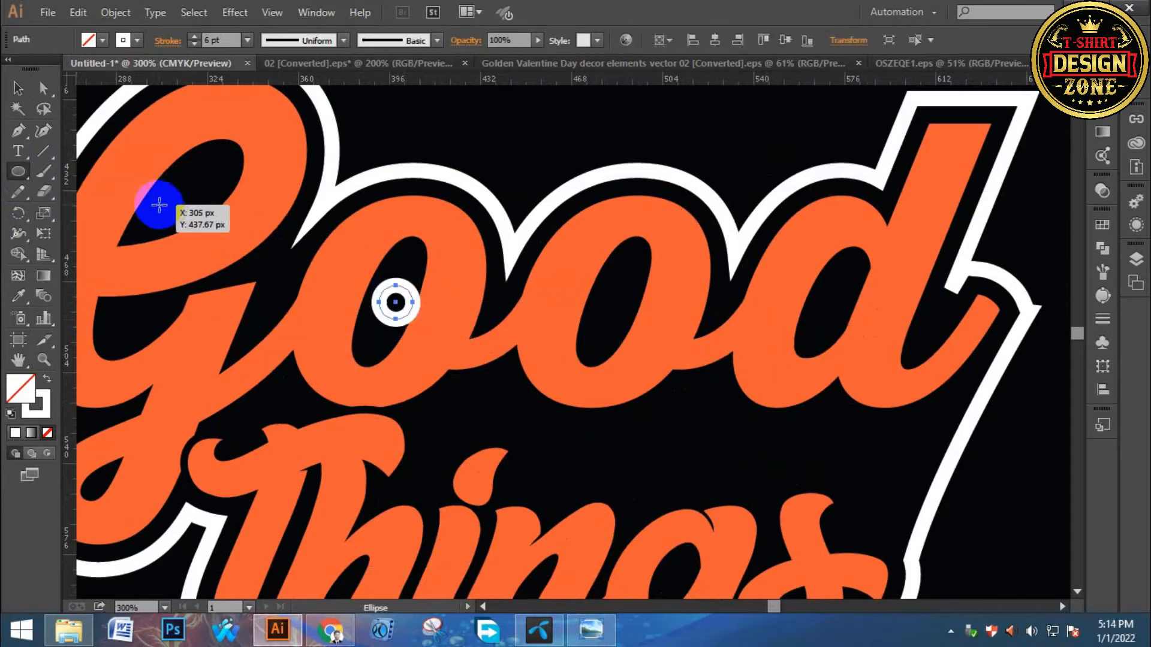
pyautogui.hotkey('shift', 'x')
pyautogui.click(18, 89)
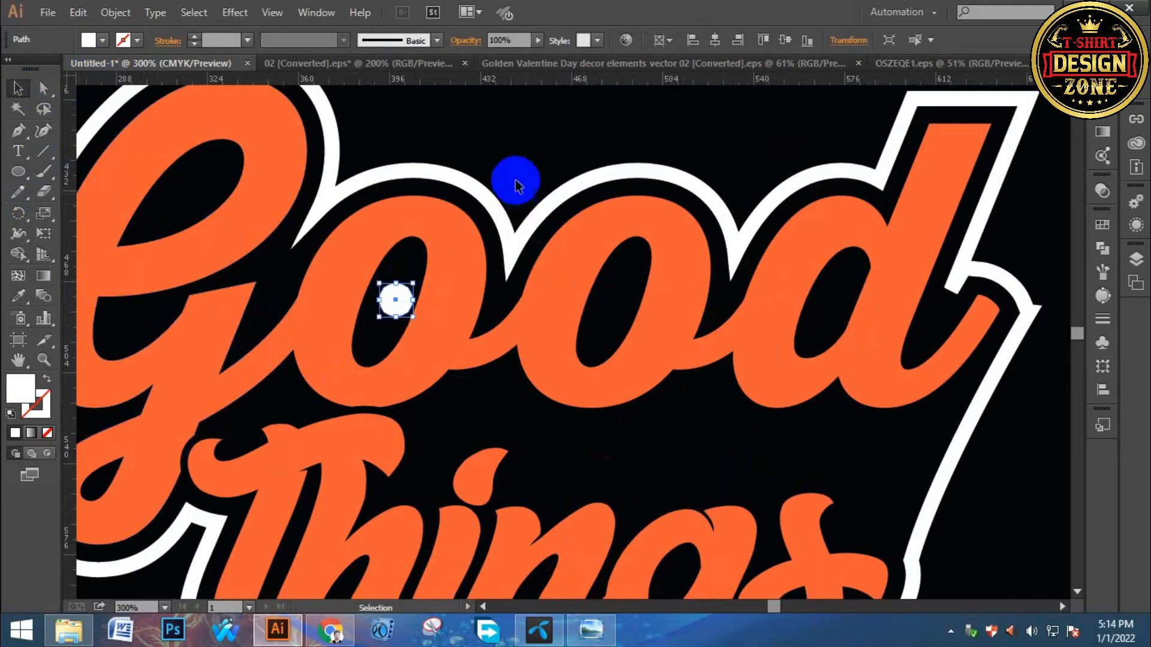
# - Shift the white circle slightly upward in the first o and place a duplicate inside the second o of Good
pyautogui.click(502, 248)
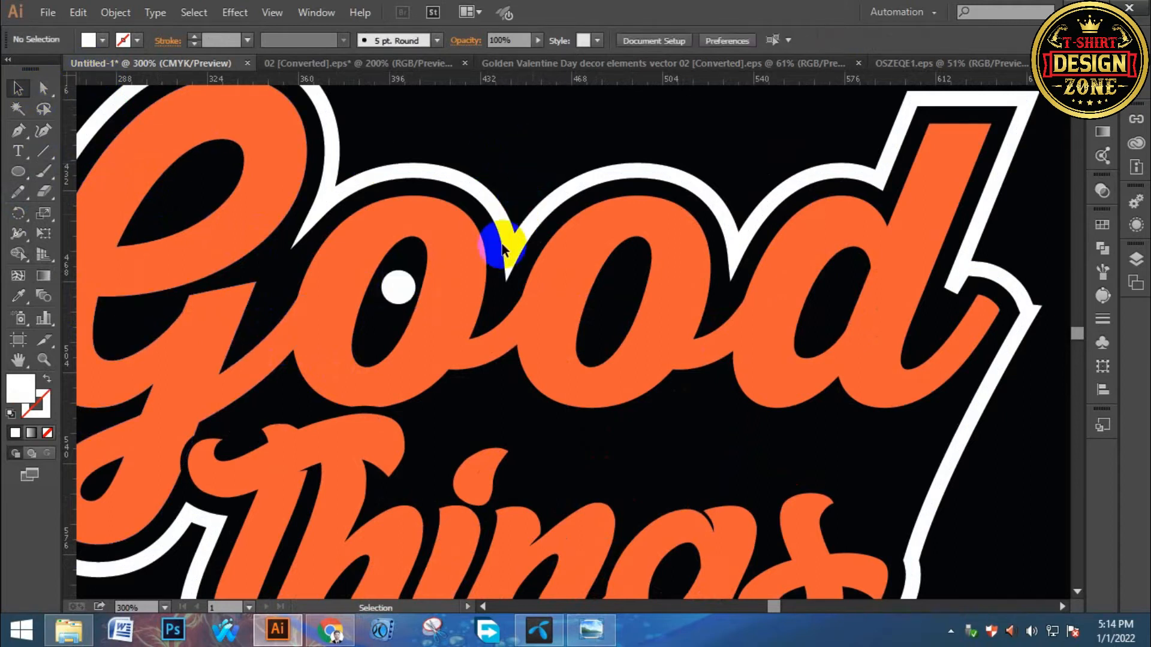
pyautogui.moveTo(400, 287); pyautogui.dragTo(615, 301)
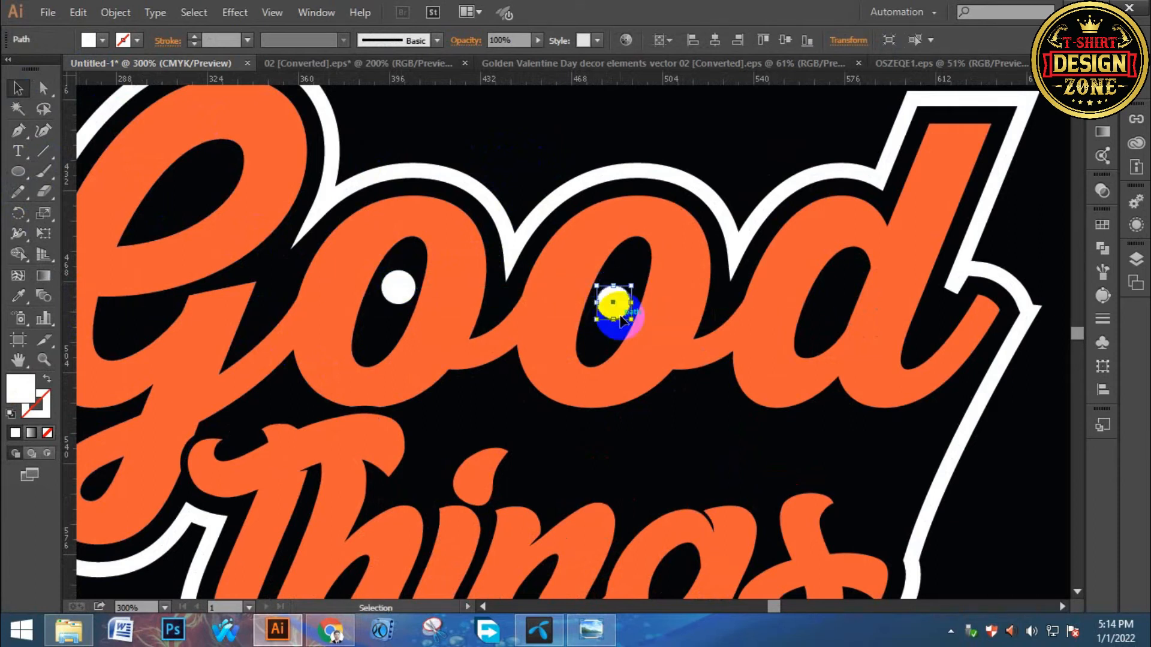
pyautogui.click(501, 143)
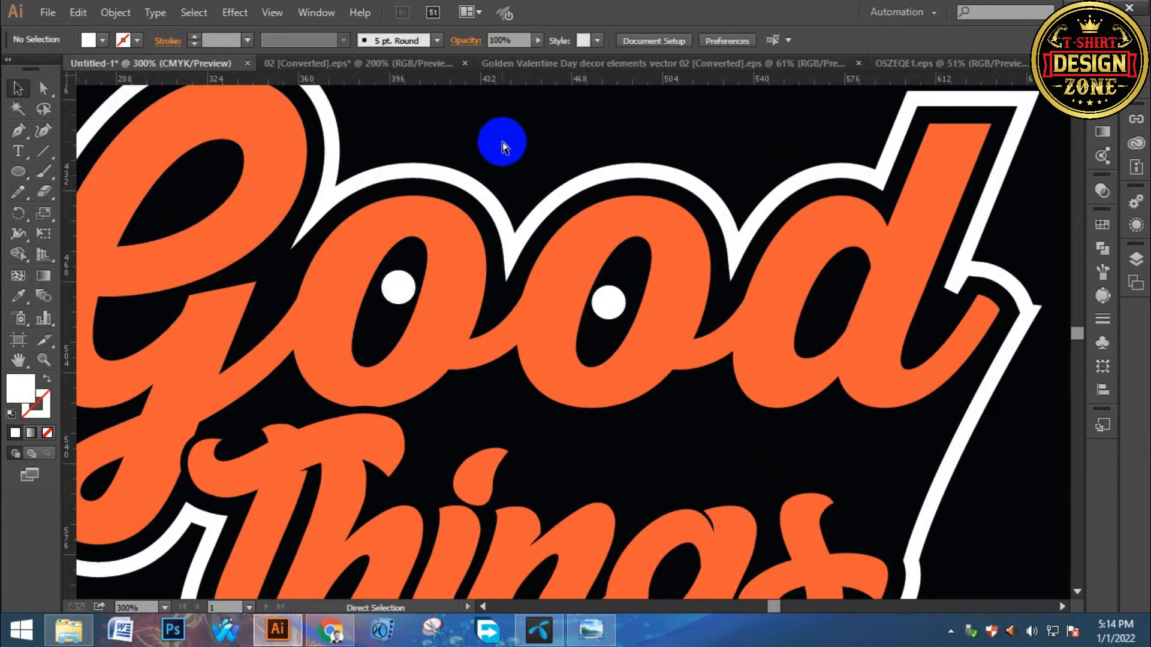
# - Draw a two-point curved eyebrow path with the Pen tool above the first o of Good, with a white stroke and no fill
pyautogui.hotkey('ctrl', '0')
pyautogui.keyDown('ctrl'); pyautogui.click(604, 316); pyautogui.keyUp('ctrl')
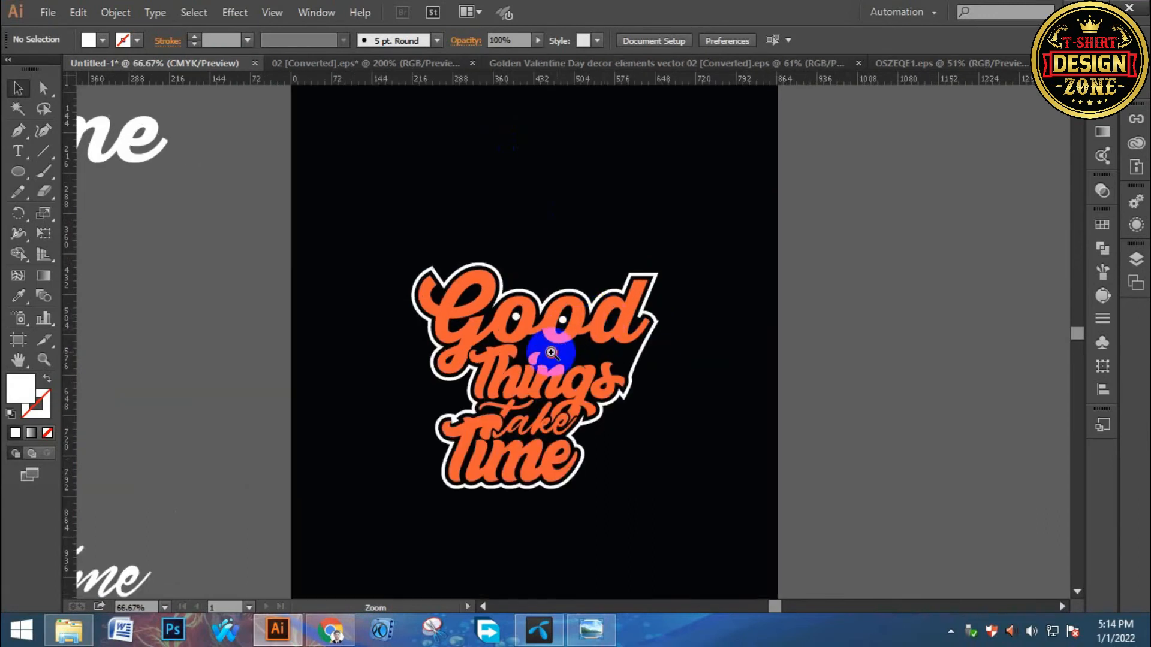
pyautogui.keyDown('ctrl'); pyautogui.click(550, 352); pyautogui.keyUp('ctrl')
pyautogui.keyDown('ctrl'); pyautogui.click(550, 352); pyautogui.keyUp('ctrl')
pyautogui.keyDown('ctrl'); pyautogui.click(570, 294); pyautogui.keyUp('ctrl')
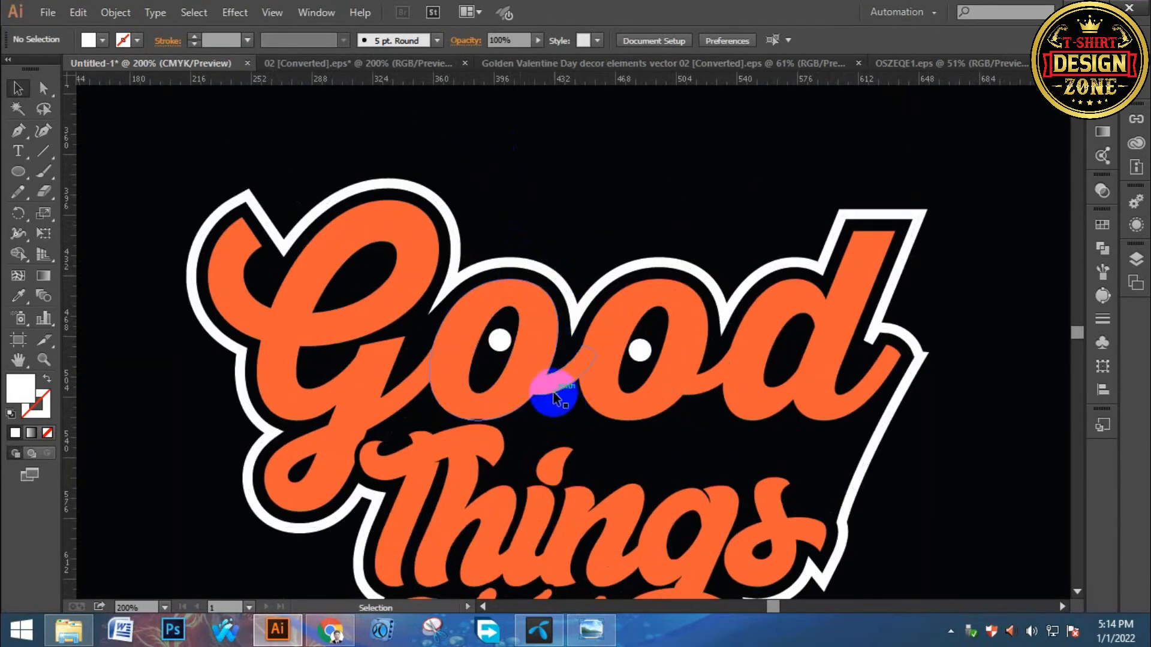
pyautogui.press('p')
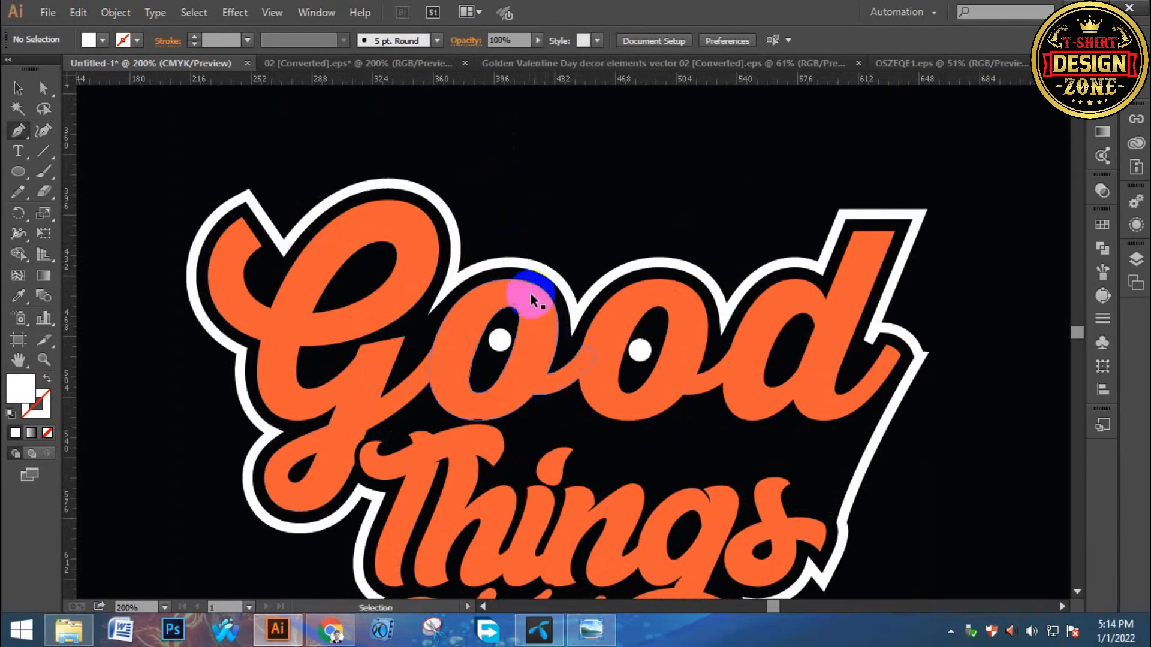
pyautogui.keyDown('ctrl'); pyautogui.click(531, 292); pyautogui.keyUp('ctrl')
pyautogui.moveTo(534, 280); pyautogui.dragTo(531, 255)
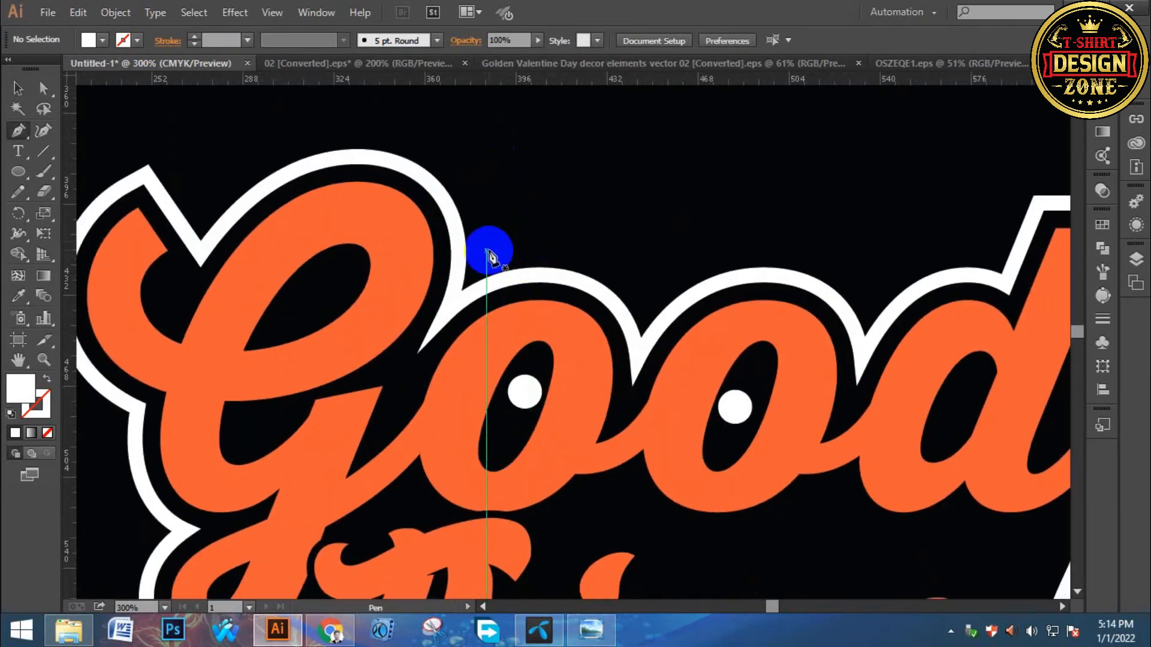
pyautogui.click(486, 252)
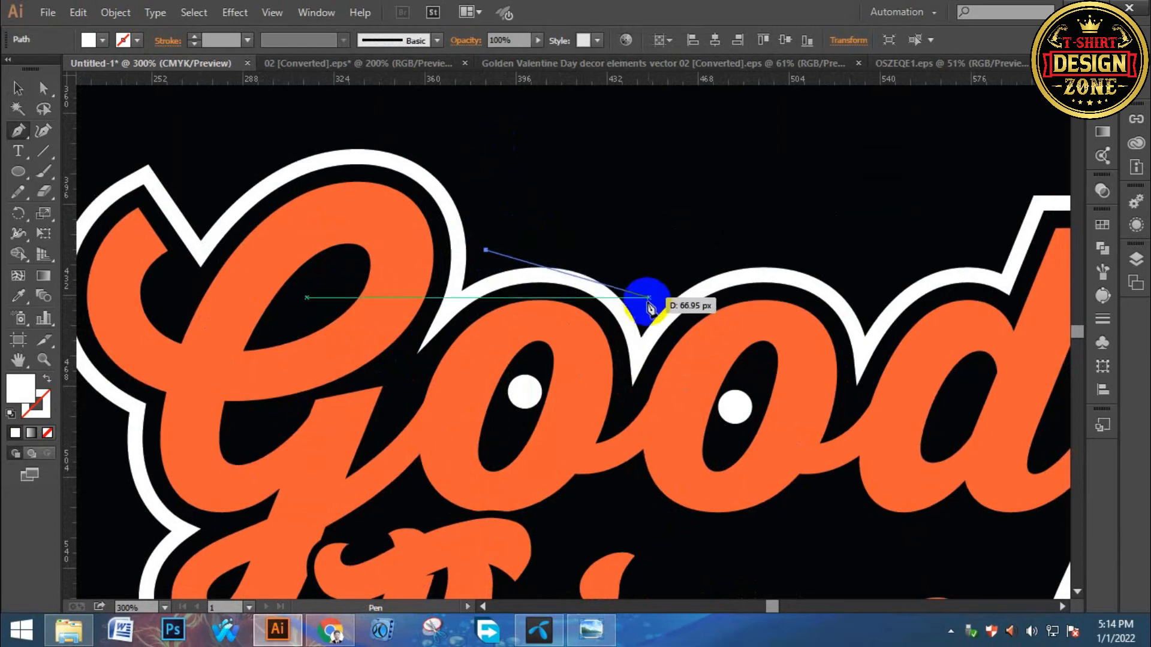
pyautogui.moveTo(642, 306); pyautogui.dragTo(680, 385)
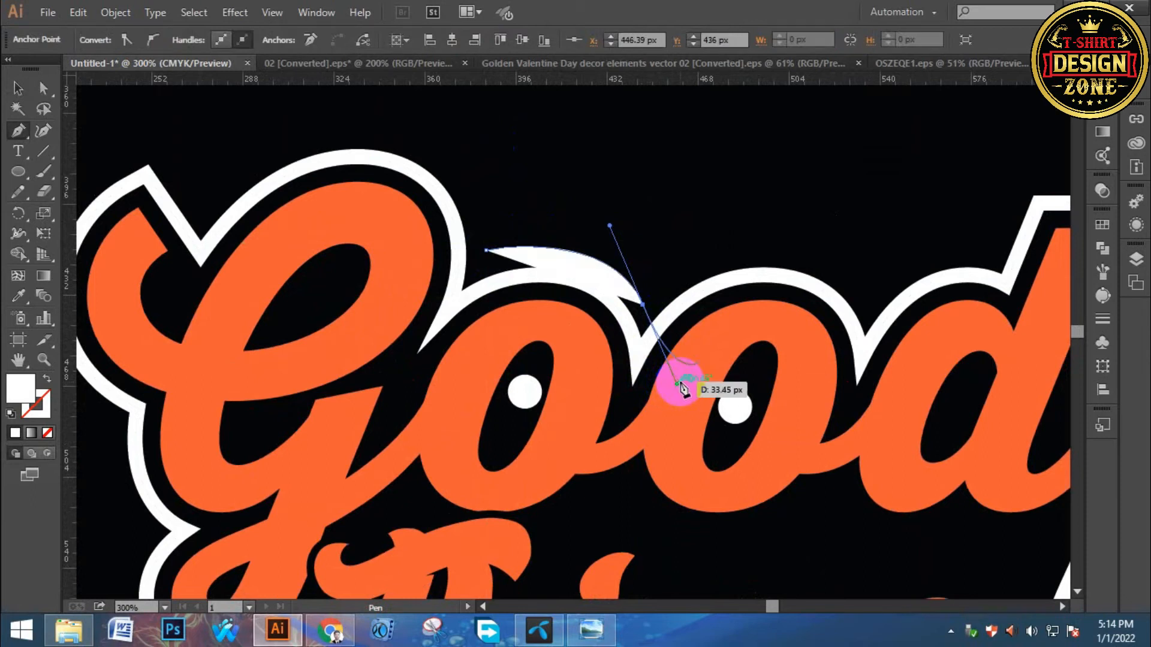
pyautogui.hotkey('shift', 'x')
# - Shift the end anchor of the eyebrow curve slightly and reshape its direction handle to give the curve a fuller arch
pyautogui.press('a')
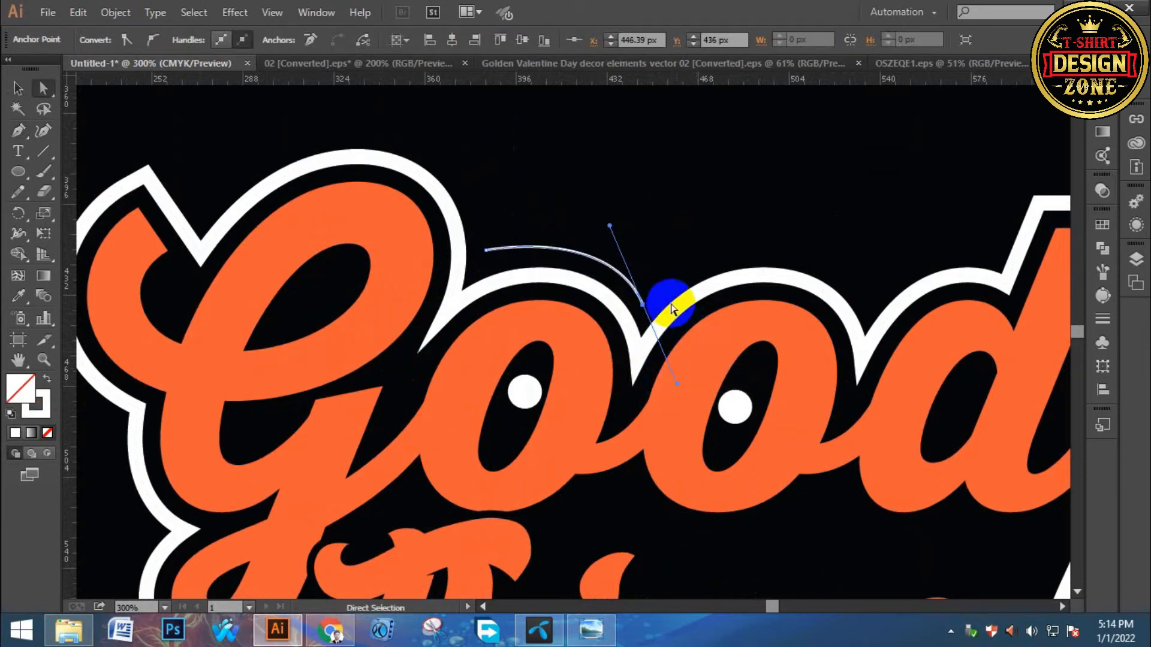
pyautogui.moveTo(643, 309); pyautogui.dragTo(644, 306)
pyautogui.press('Right')
pyautogui.press('Left')
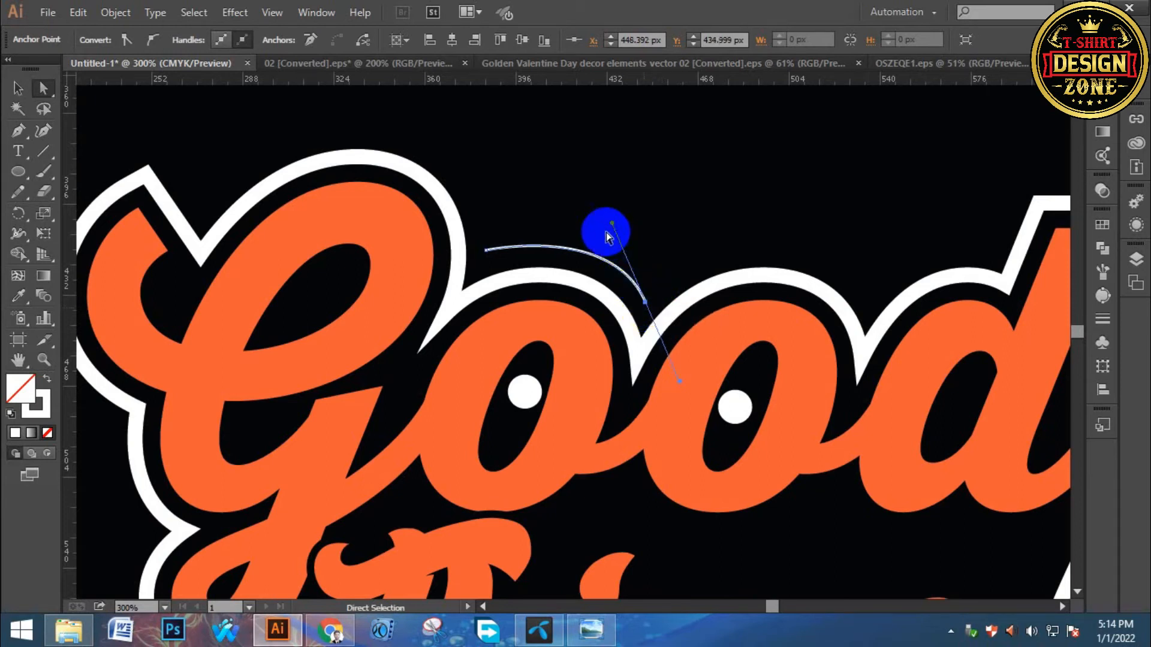
pyautogui.moveTo(612, 224); pyautogui.dragTo(594, 214)
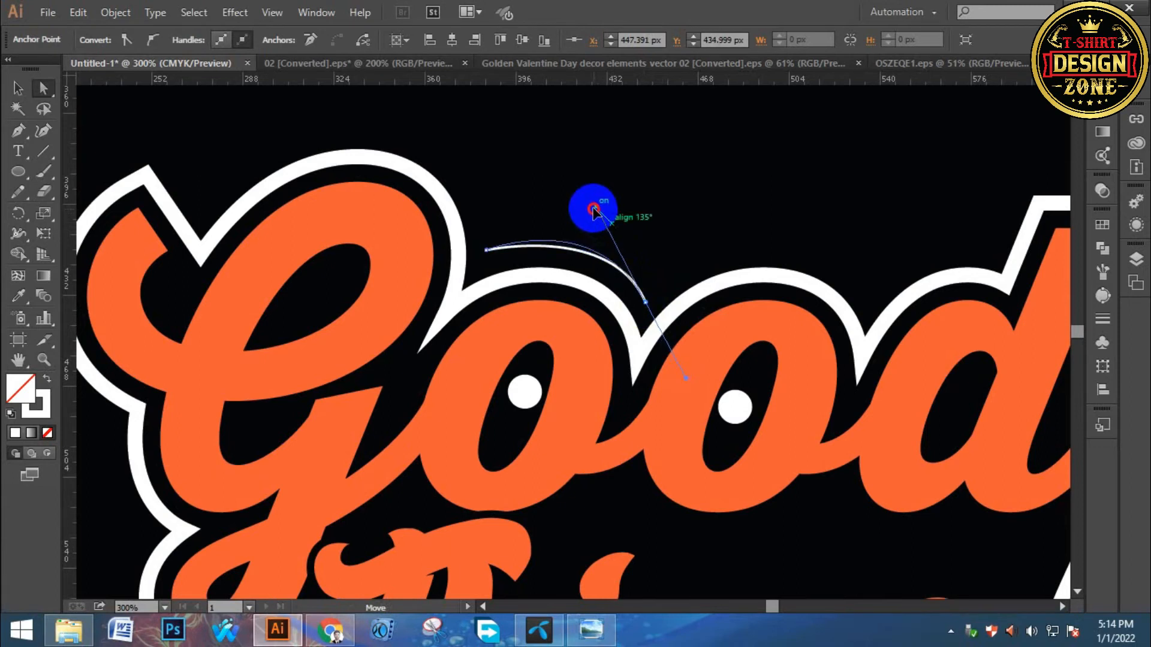
pyautogui.moveTo(597, 214); pyautogui.dragTo(600, 210)
# - Set the eyebrow curve's stroke weight to 5 pt and apply the width profile that tapers at both ends
pyautogui.click(18, 90)
pyautogui.click(560, 210)
pyautogui.click(593, 244)
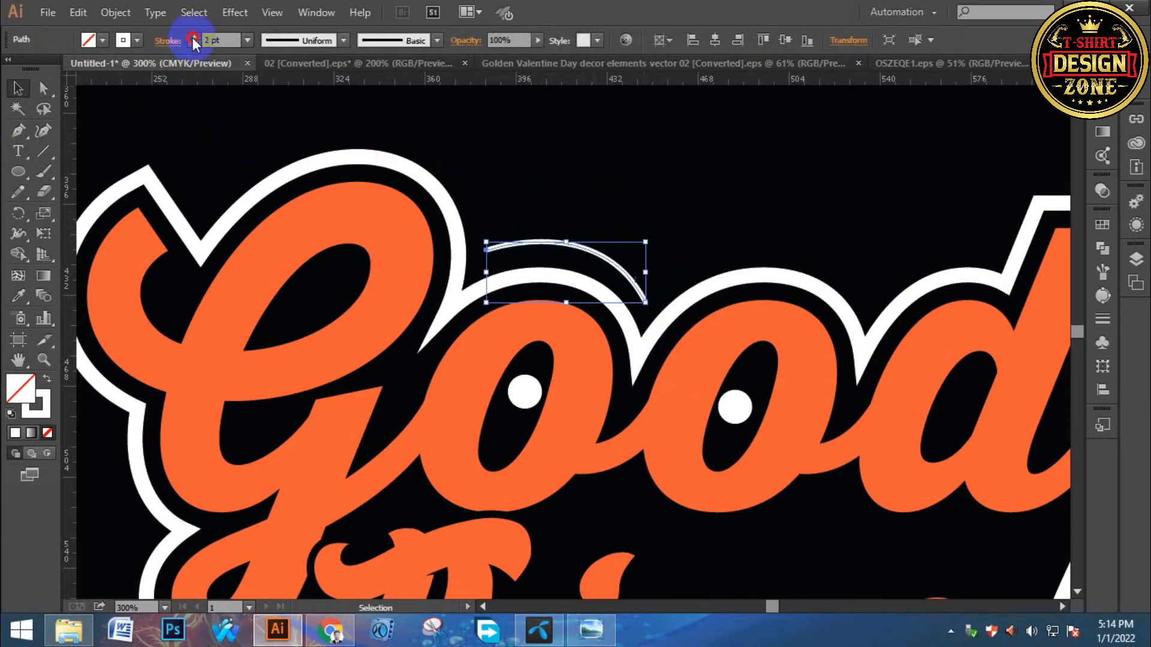
pyautogui.click(344, 40)
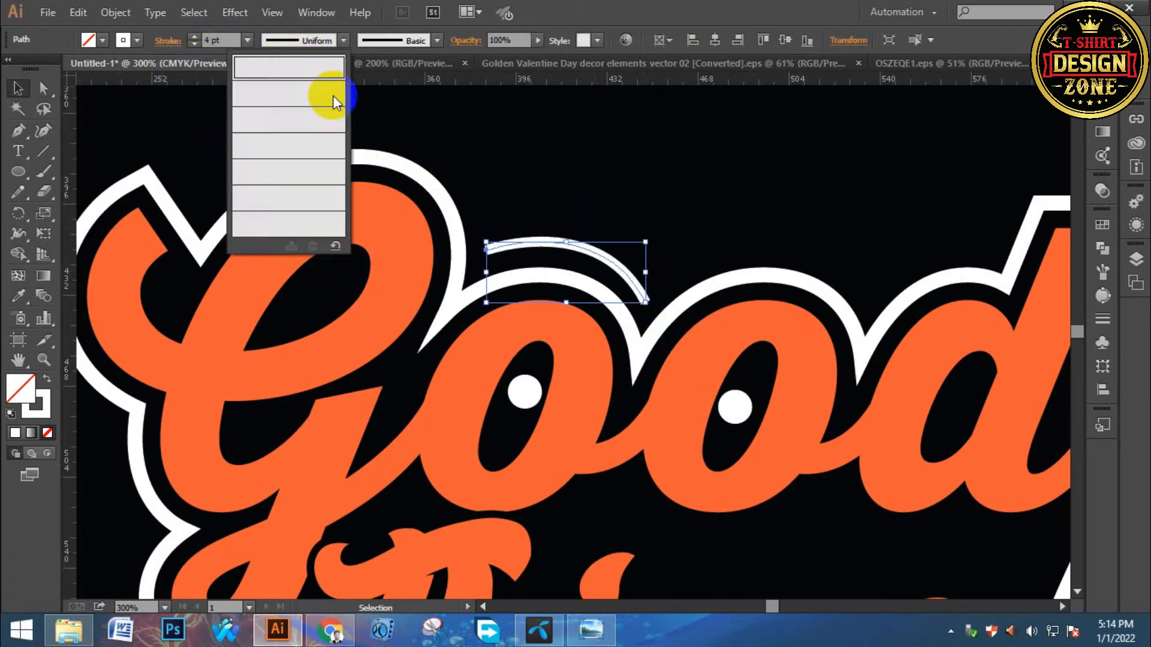
pyautogui.click(296, 96)
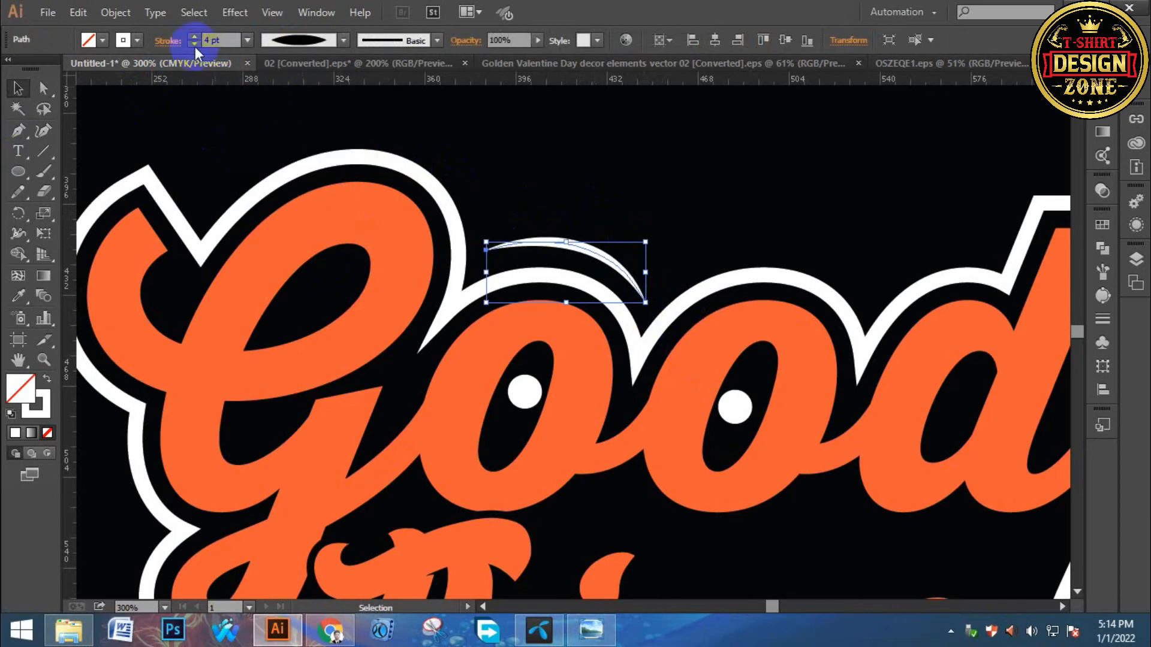
pyautogui.click(616, 211)
pyautogui.moveTo(616, 211); pyautogui.dragTo(522, 220)
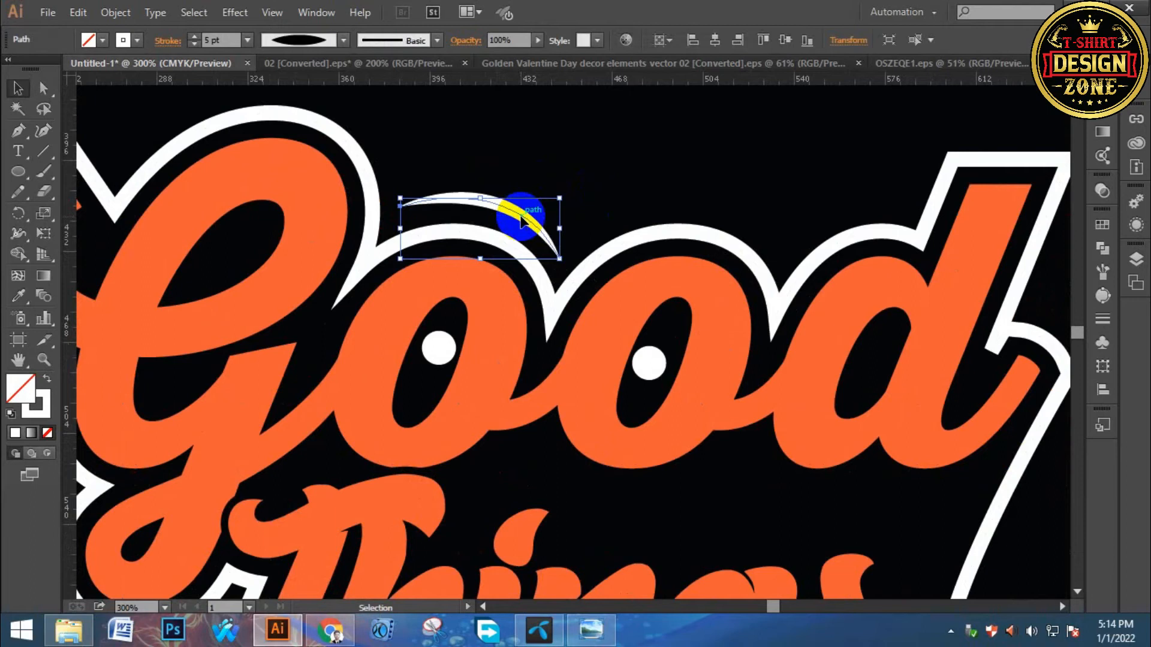
# - Reflect a copy of the eyebrow across the vertical axis and place it above the second o of Good
pyautogui.rightClick(521, 221)
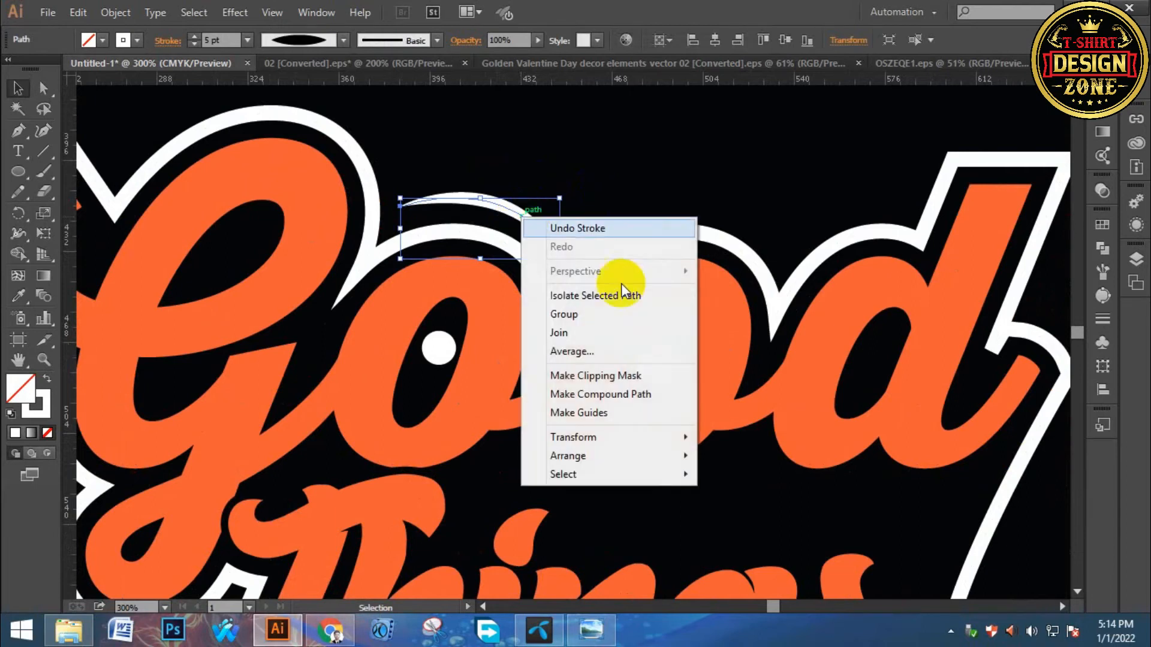
pyautogui.moveTo(663, 445)
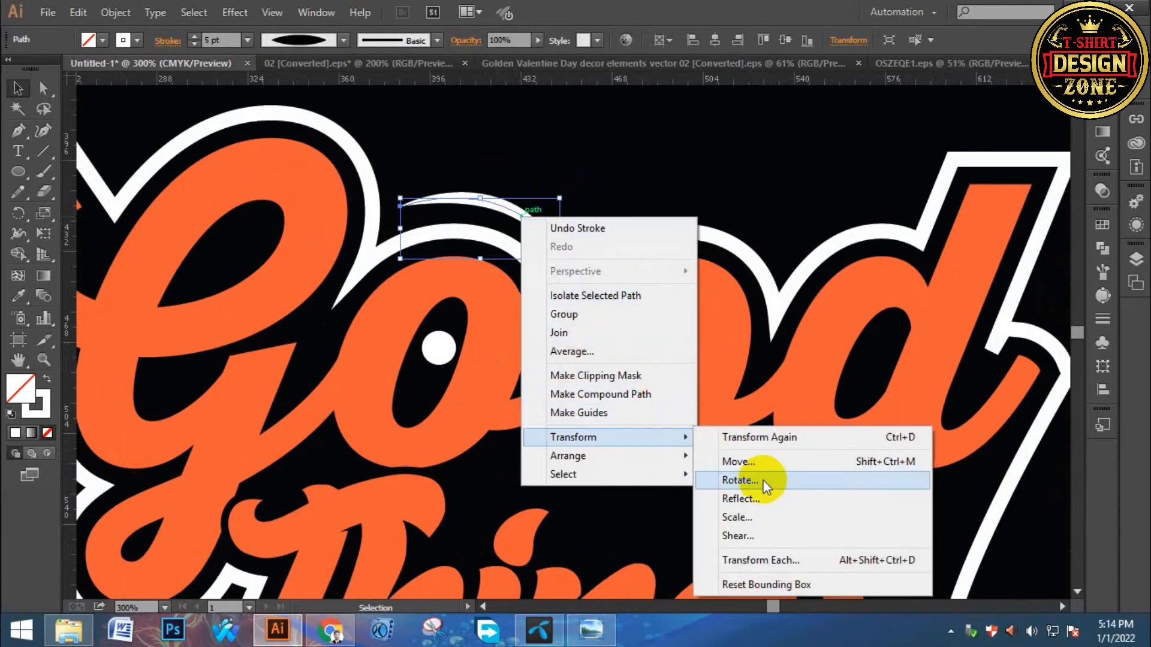
pyautogui.click(760, 500)
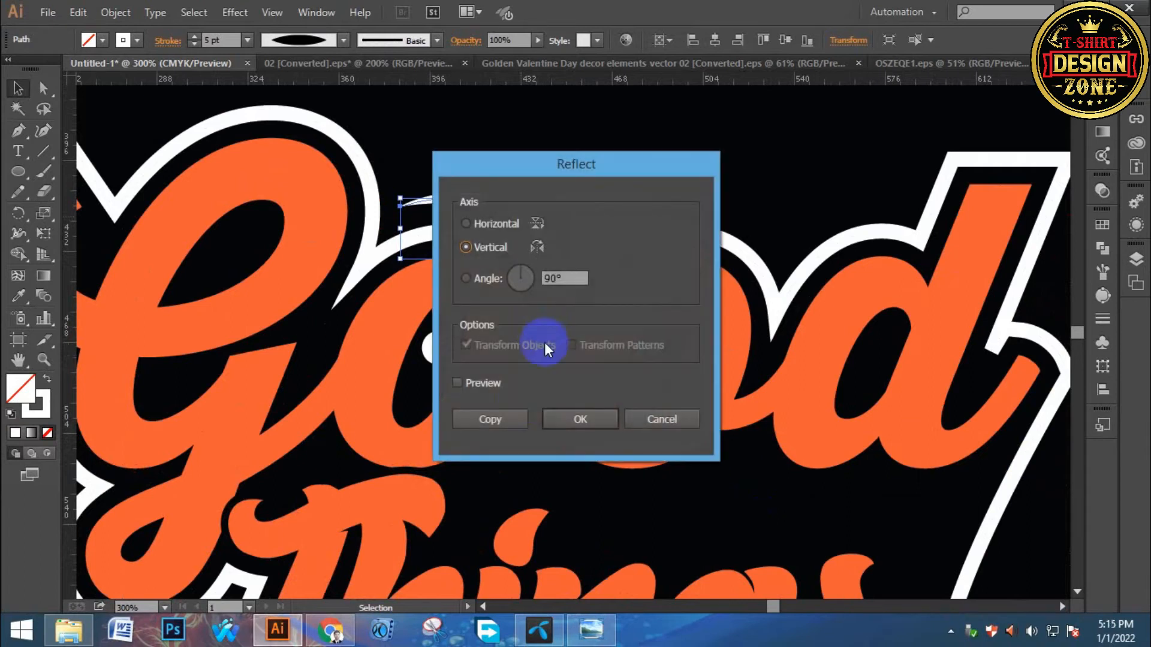
pyautogui.click(463, 383)
pyautogui.click(483, 418)
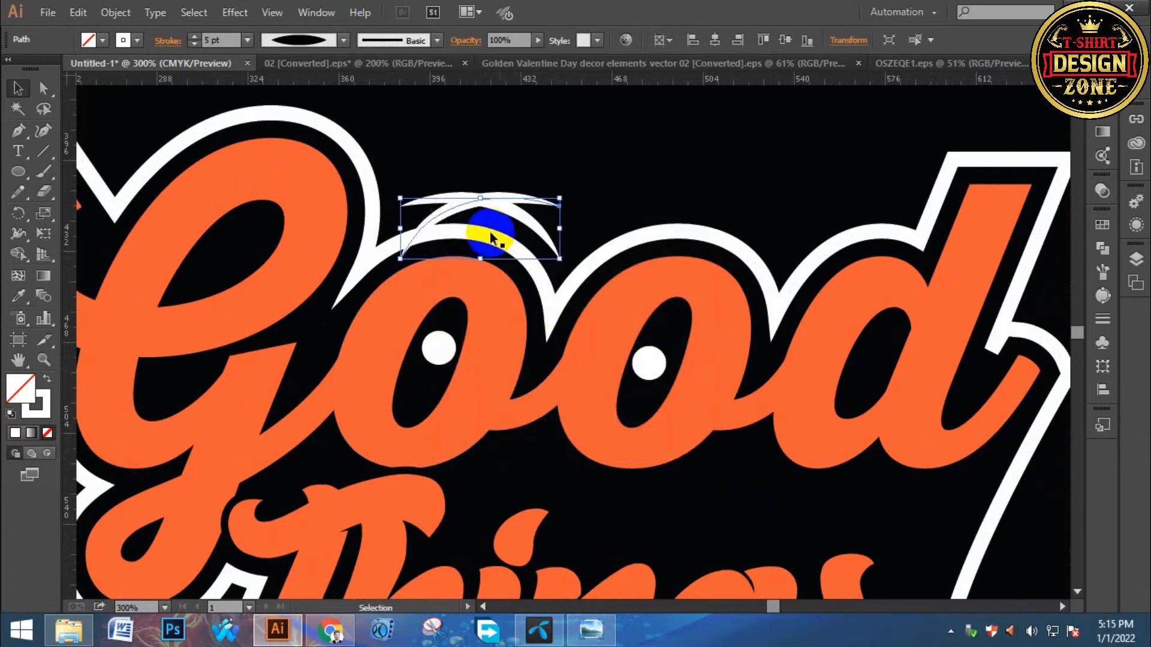
pyautogui.moveTo(514, 199); pyautogui.dragTo(683, 221)
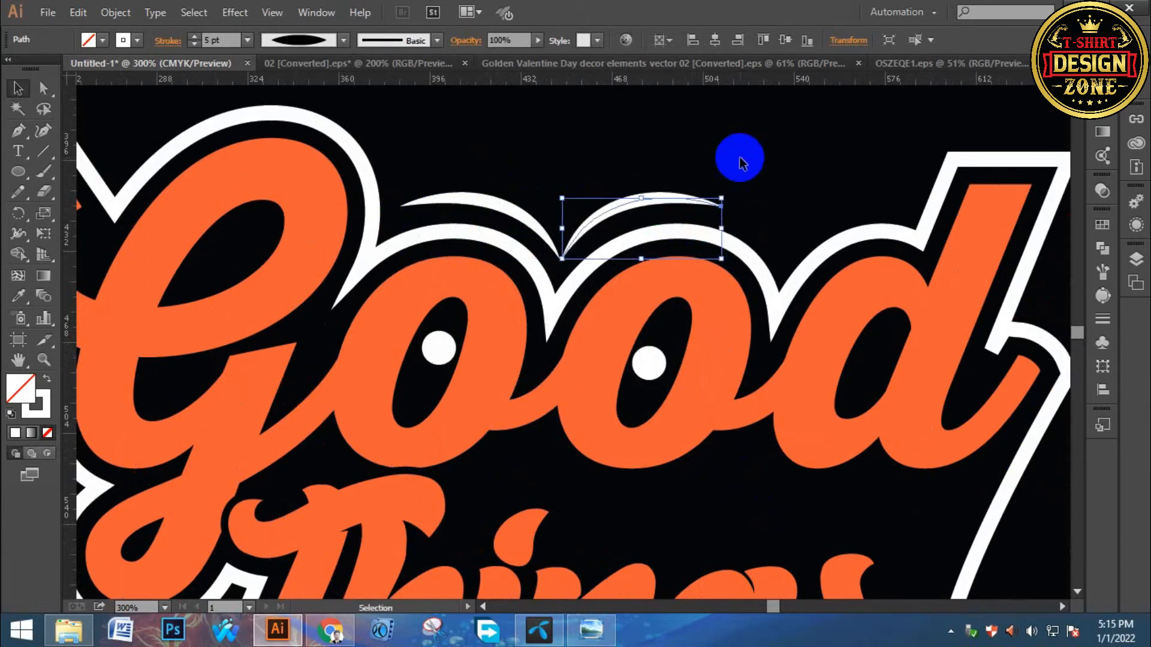
pyautogui.click(742, 161)
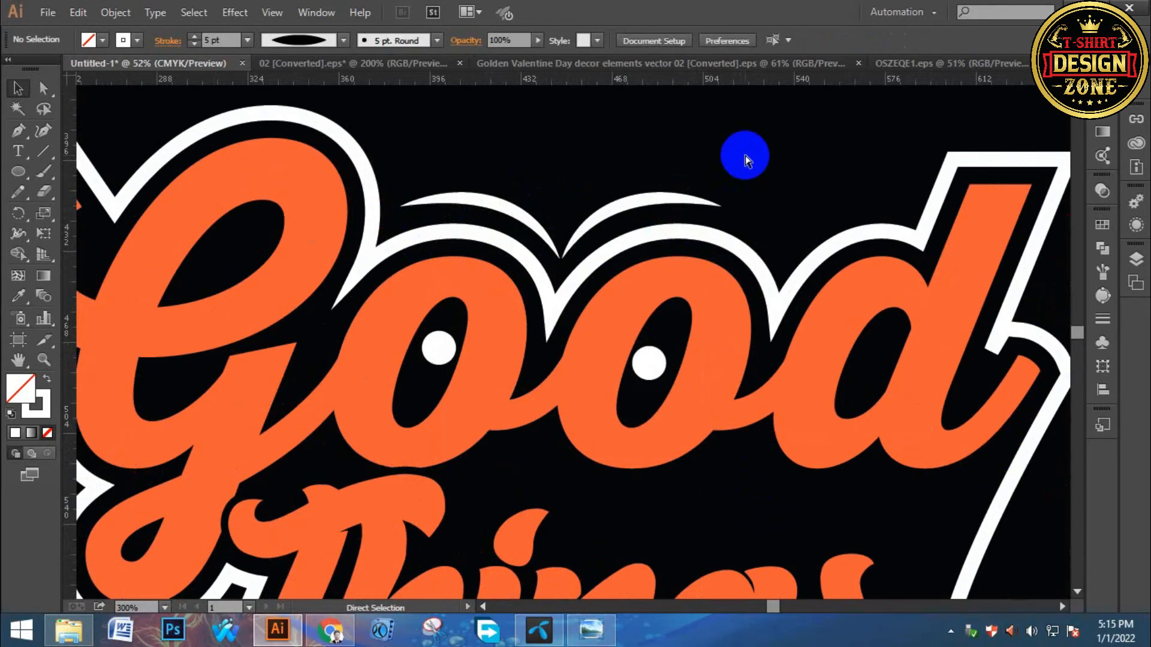
# - Select both eyebrow curves and set their stroke weight to 7 pt
pyautogui.hotkey('ctrl', '0')
pyautogui.click(601, 310)
pyautogui.click(585, 321)
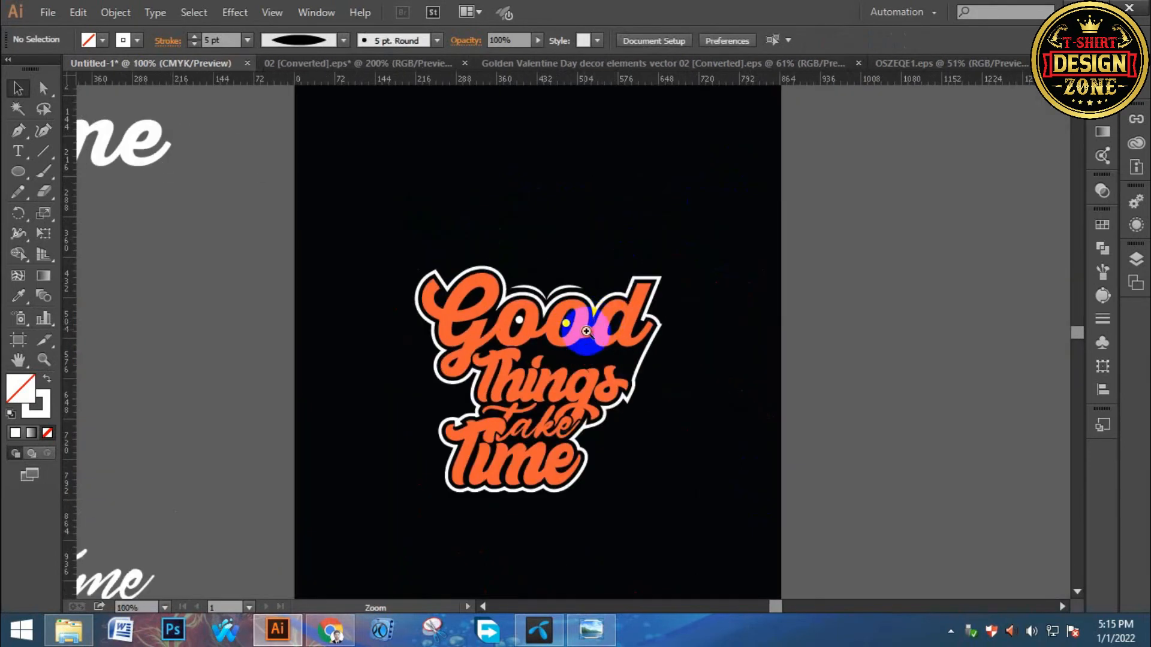
pyautogui.click(557, 331)
pyautogui.click(548, 329)
pyautogui.moveTo(447, 215); pyautogui.dragTo(503, 272)
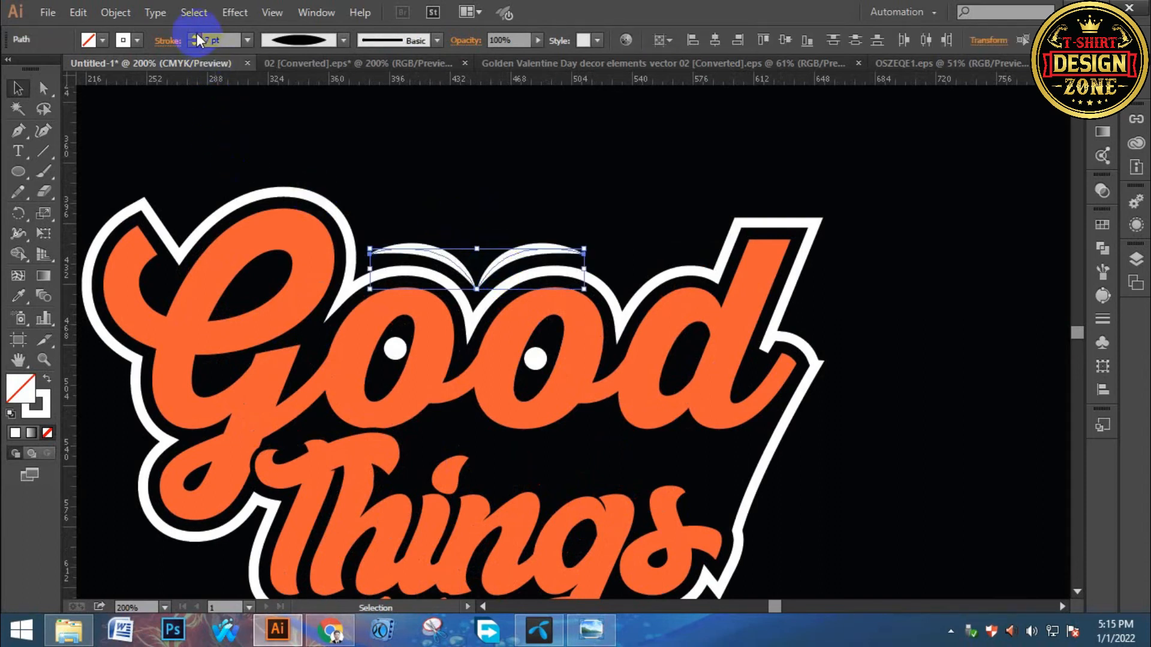
# - Expand the appearance of both eyebrow strokes into filled shapes
pyautogui.click(115, 12)
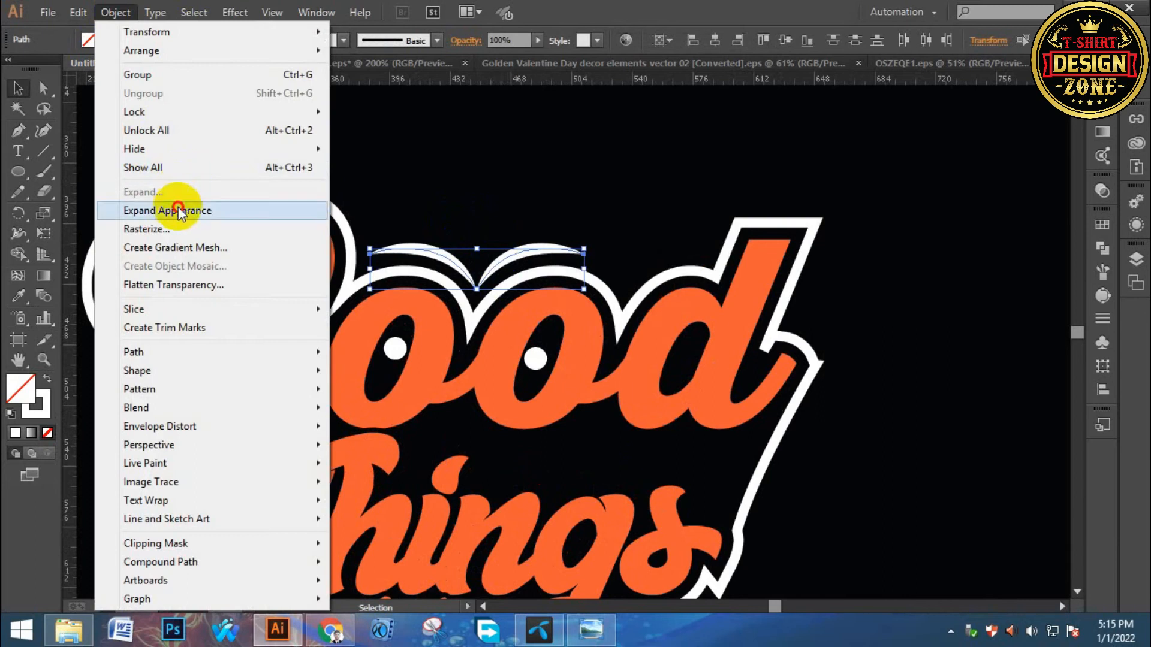
pyautogui.click(211, 208)
pyautogui.click(499, 179)
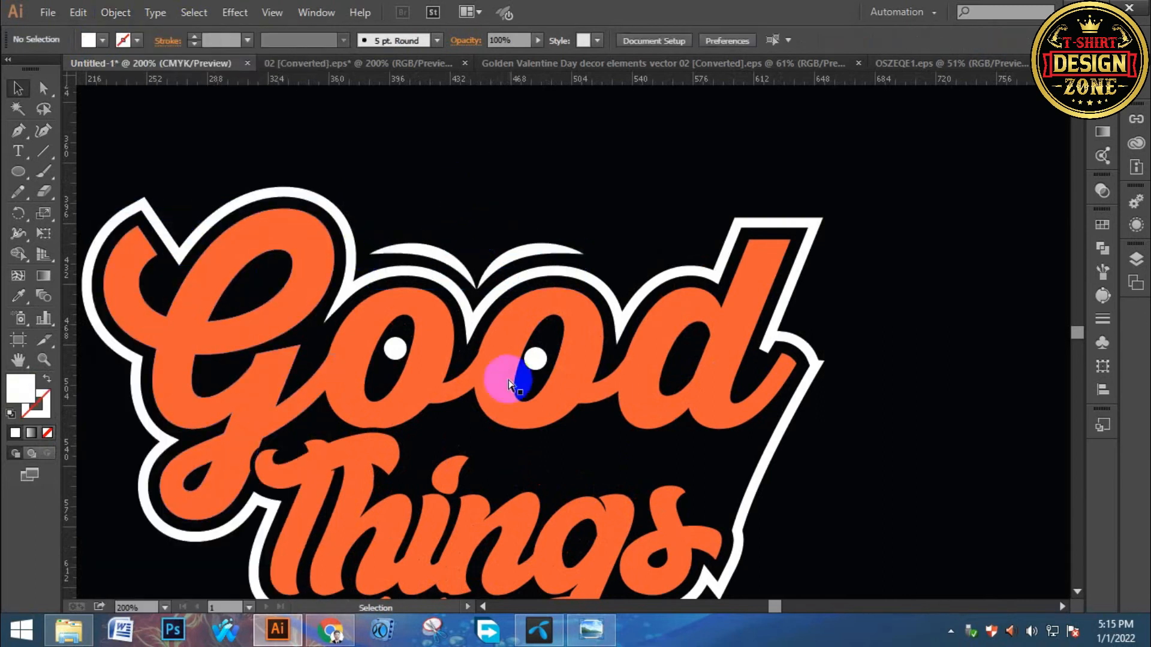
# - Enlarge the white circle in the first o of Good from its centre and nudge it slightly to the right
pyautogui.keyDown('ctrl'); pyautogui.click(489, 392); pyautogui.keyUp('ctrl')
pyautogui.keyDown('ctrl'); pyautogui.click(492, 349); pyautogui.keyUp('ctrl')
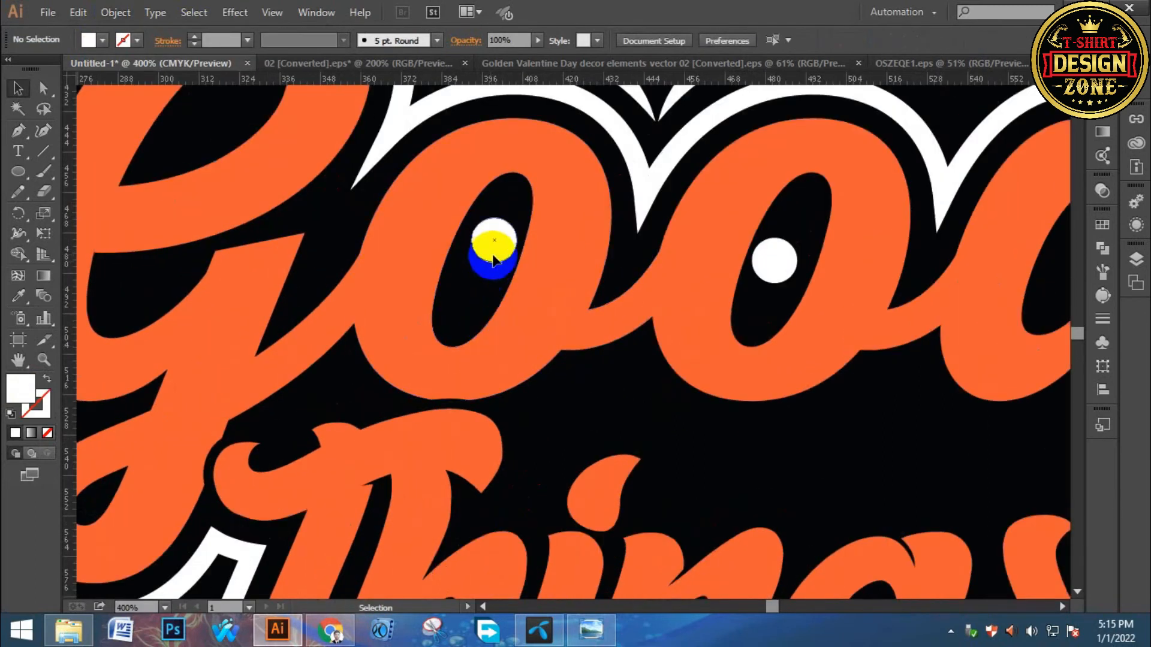
pyautogui.click(492, 259)
pyautogui.moveTo(520, 268)
pyautogui.mouseDown()
pyautogui.moveTo(526, 206)
pyautogui.moveTo(530, 277)
pyautogui.mouseUp()
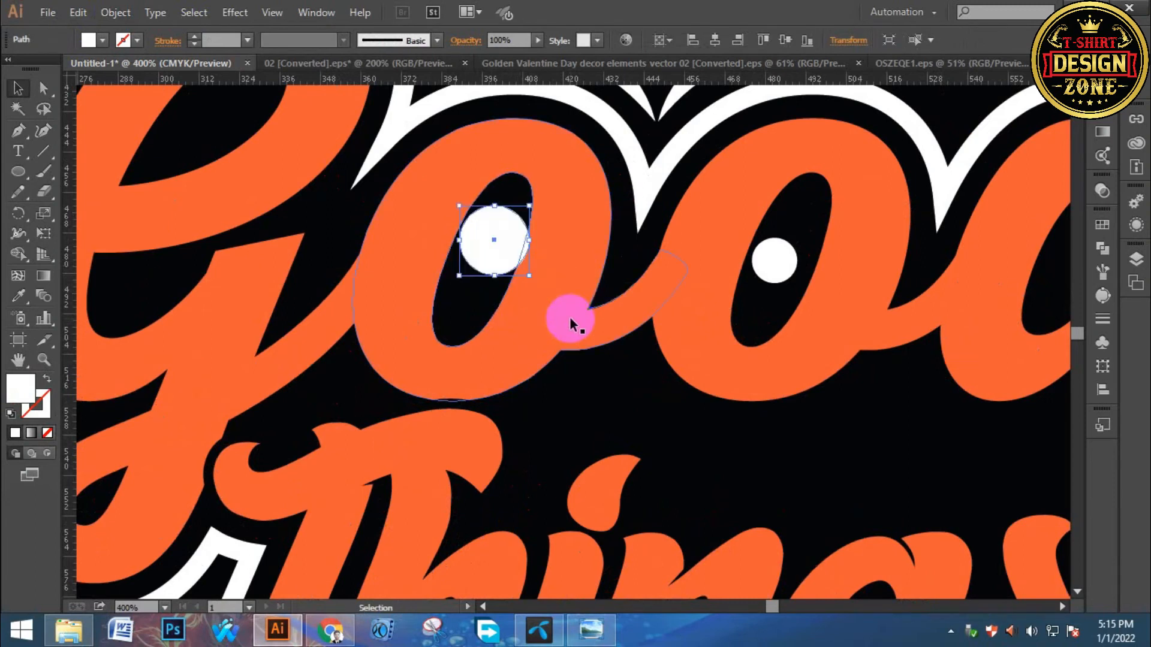
pyautogui.press('Right')
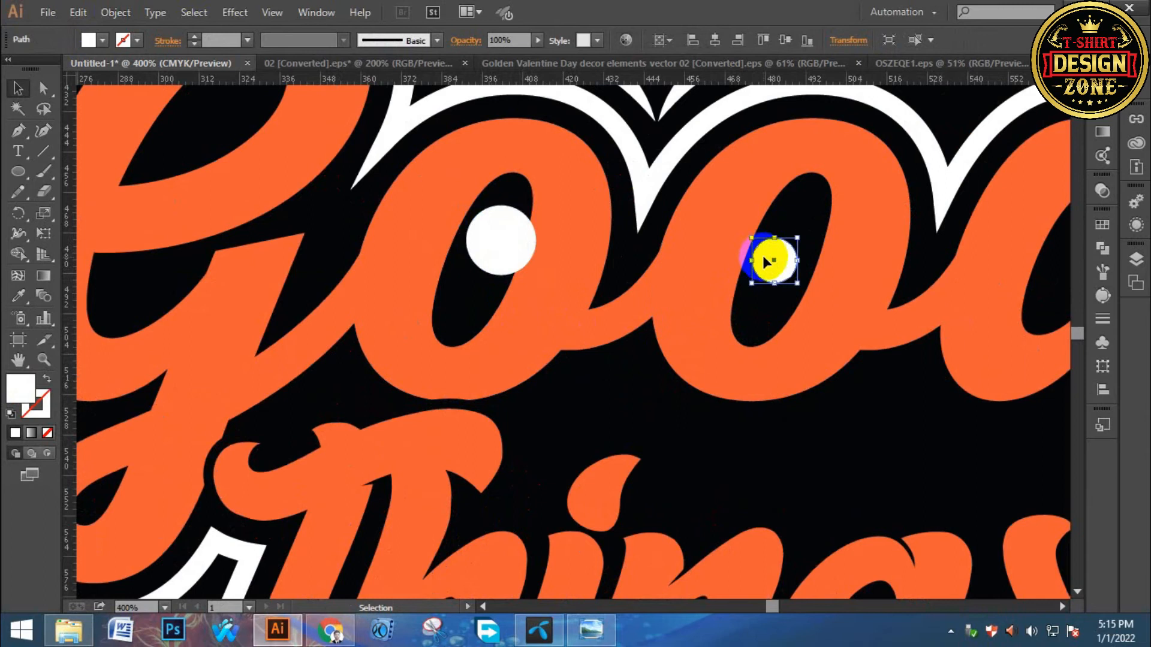
# - Delete the small circle in the second o and put a duplicate of the enlarged white circle there
pyautogui.press('Delete')
pyautogui.click(496, 244)
pyautogui.moveTo(537, 241); pyautogui.dragTo(762, 281)
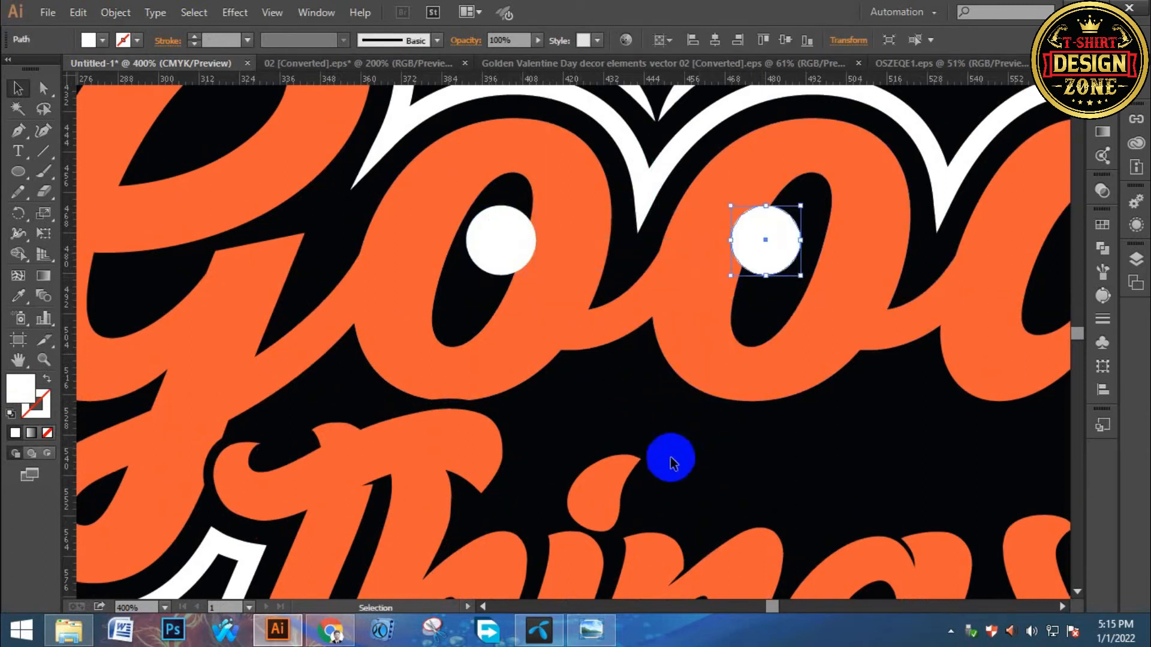
pyautogui.hotkey('ctrl', 'shift', 'a')
# - Temporarily remove the orange lettering from view, select both white circles, and restore the lettering in front of them
pyautogui.hotkey('ctrl', '0')
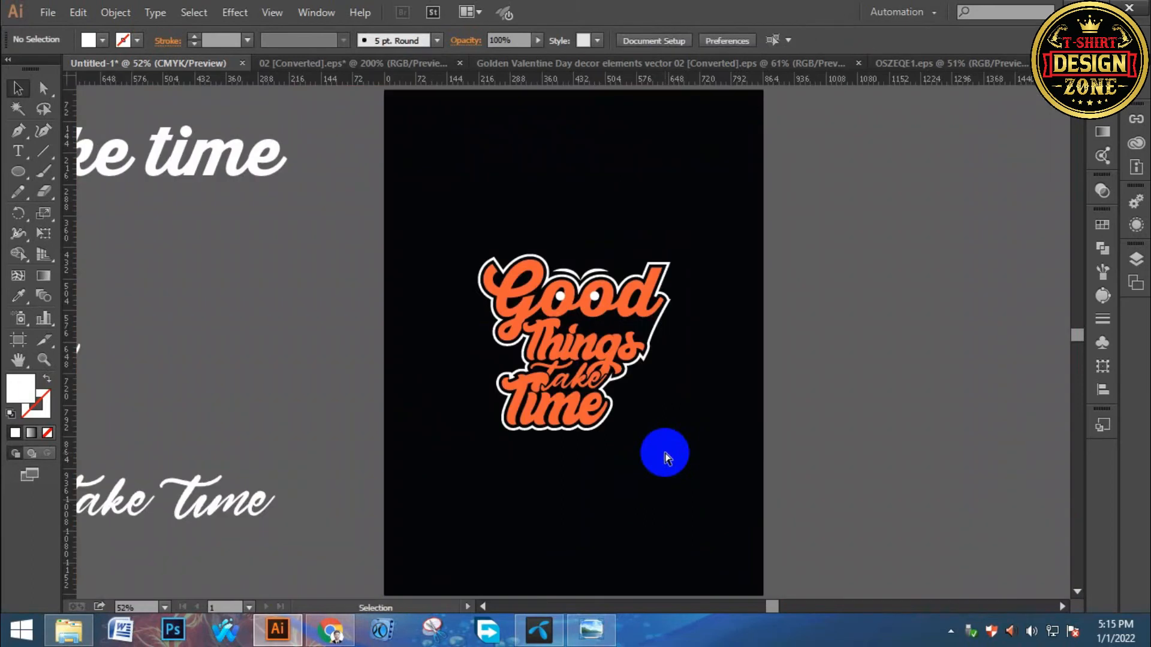
pyautogui.click(534, 275)
pyautogui.click(560, 257)
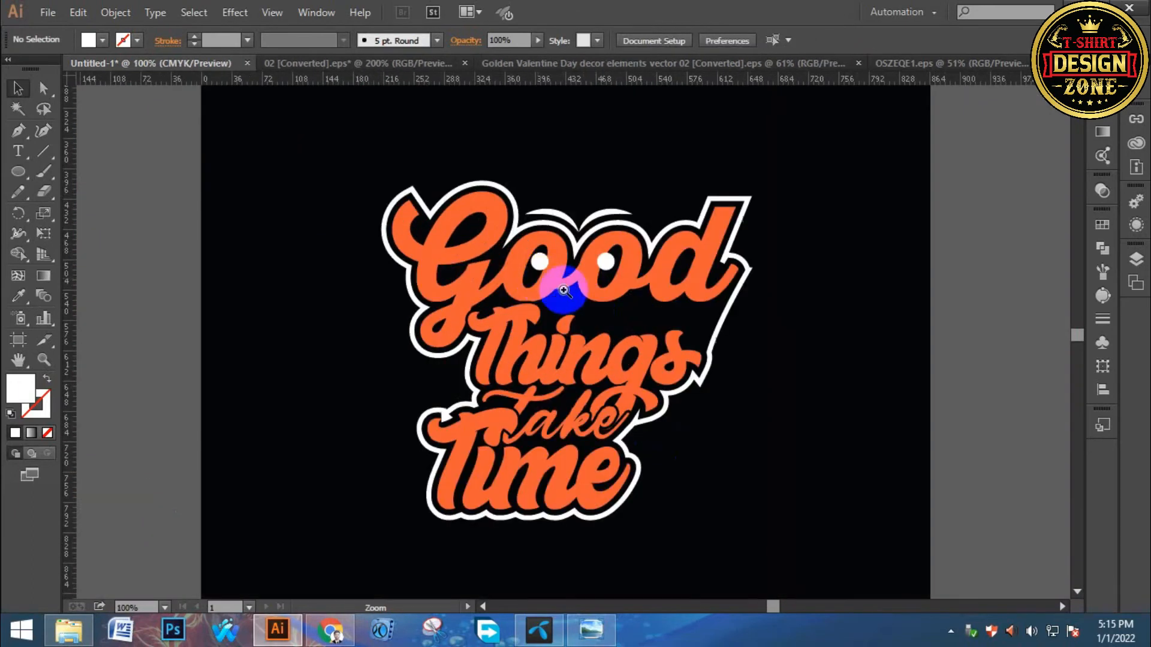
pyautogui.click(590, 310)
pyautogui.click(572, 288)
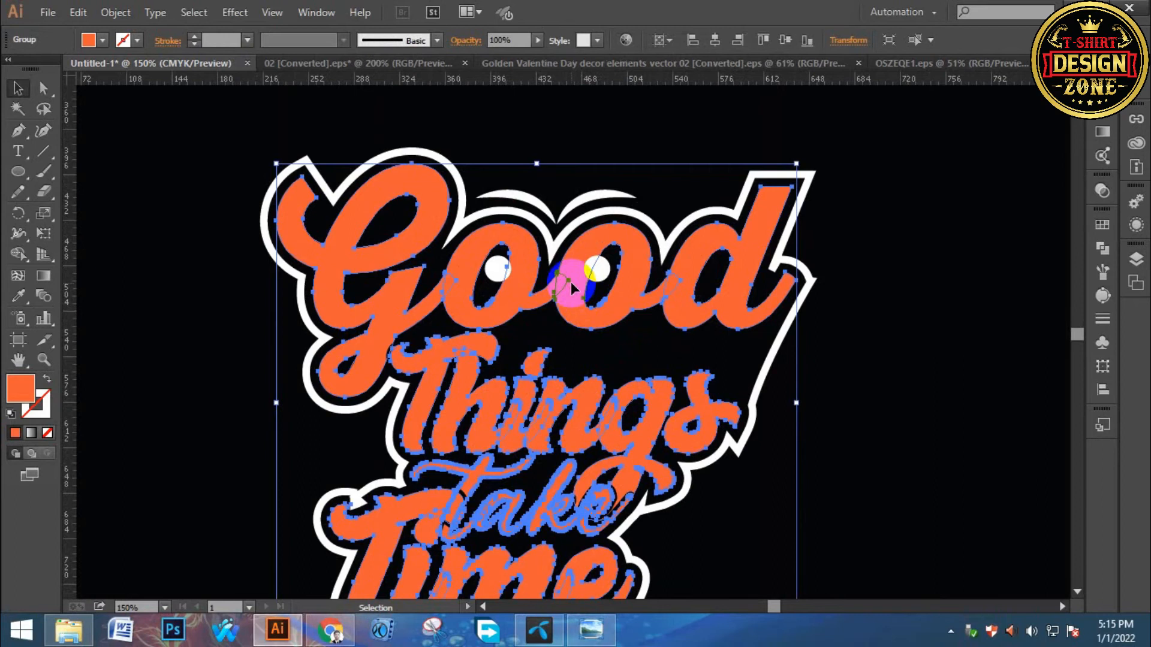
pyautogui.hotkey('ctrl', '3')
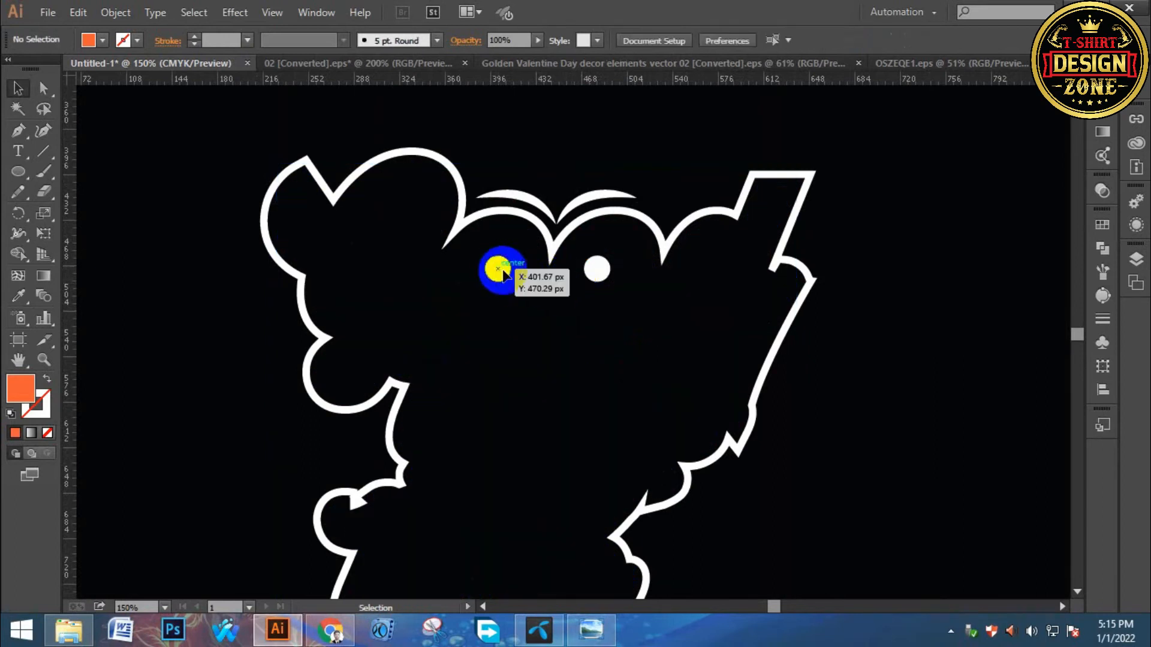
pyautogui.click(503, 271)
pyautogui.keyDown('shift'); pyautogui.click(592, 275); pyautogui.keyUp('shift')
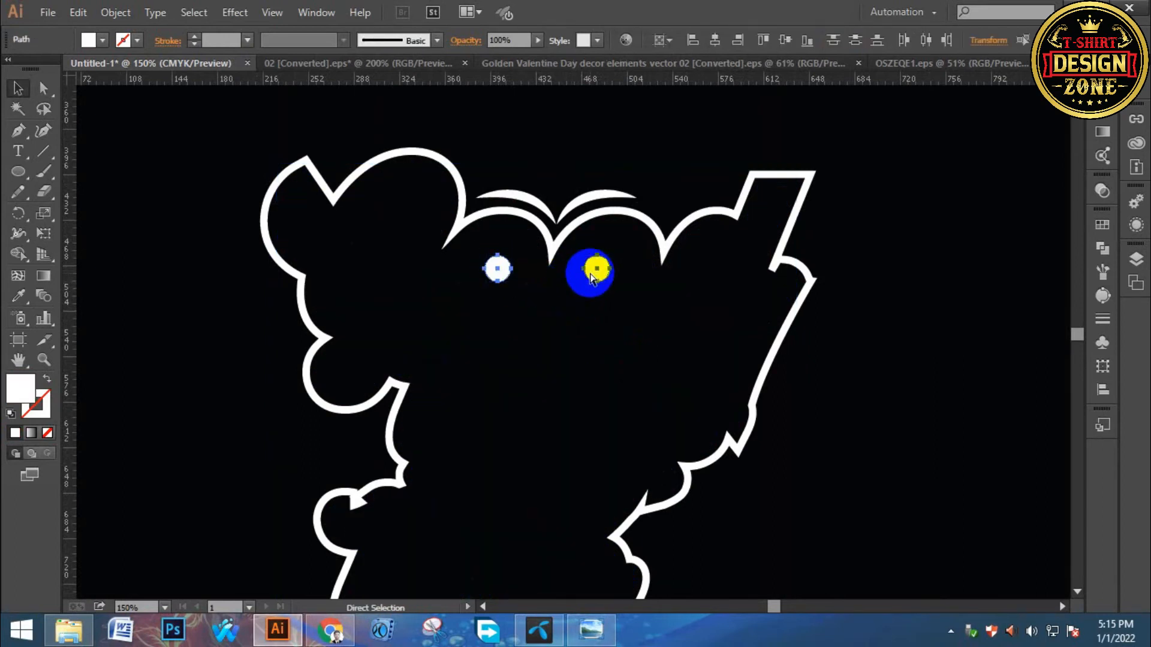
pyautogui.hotkey('ctrl', 'alt', '3')
pyautogui.click(860, 283)
pyautogui.hotkey('ctrl', '0')
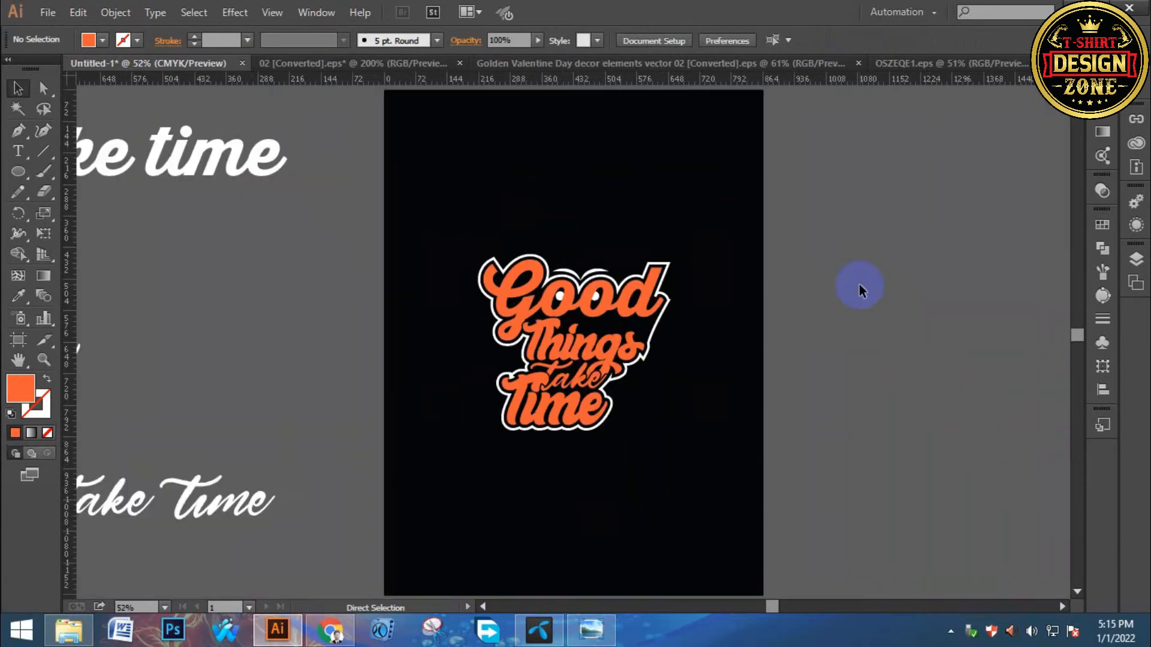
pyautogui.press('z')
pyautogui.click(547, 341)
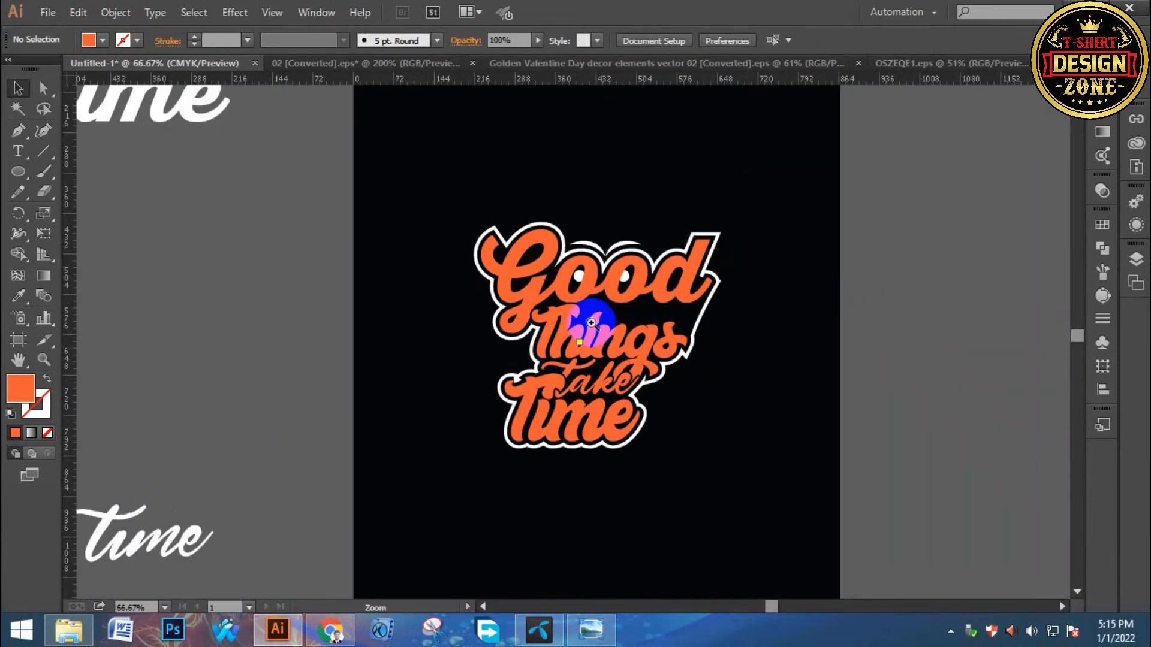
pyautogui.click(611, 325)
pyautogui.click(574, 349)
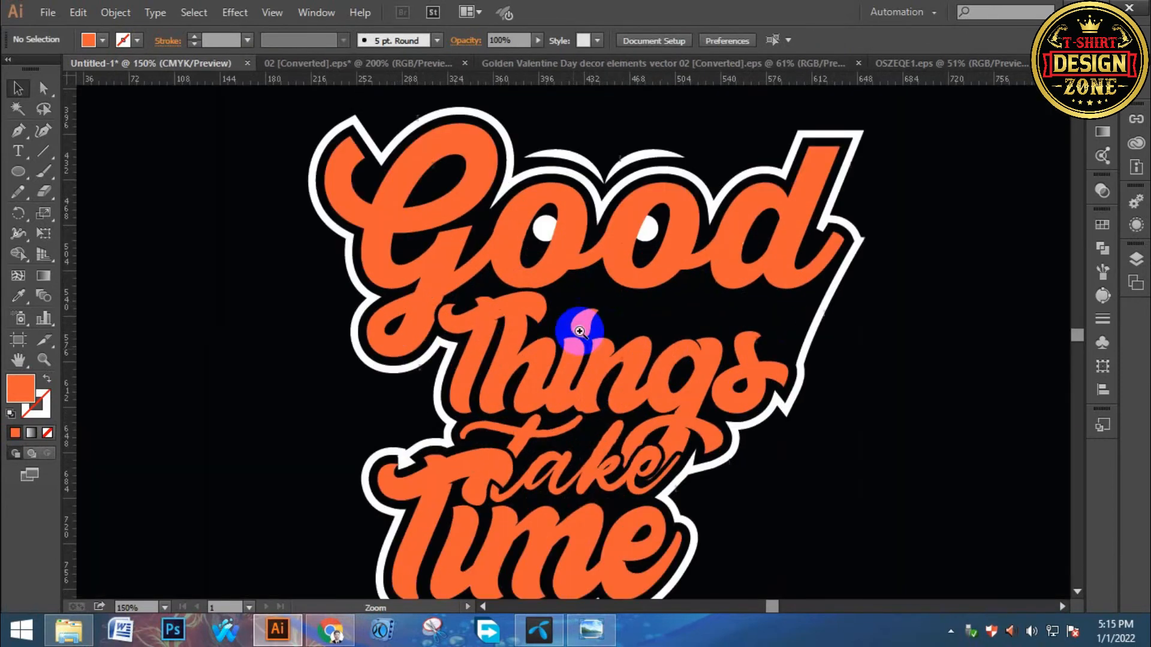
# - Group the two white eye circles in Good and offset their paths by 2 px with mitered joins
pyautogui.click(587, 290)
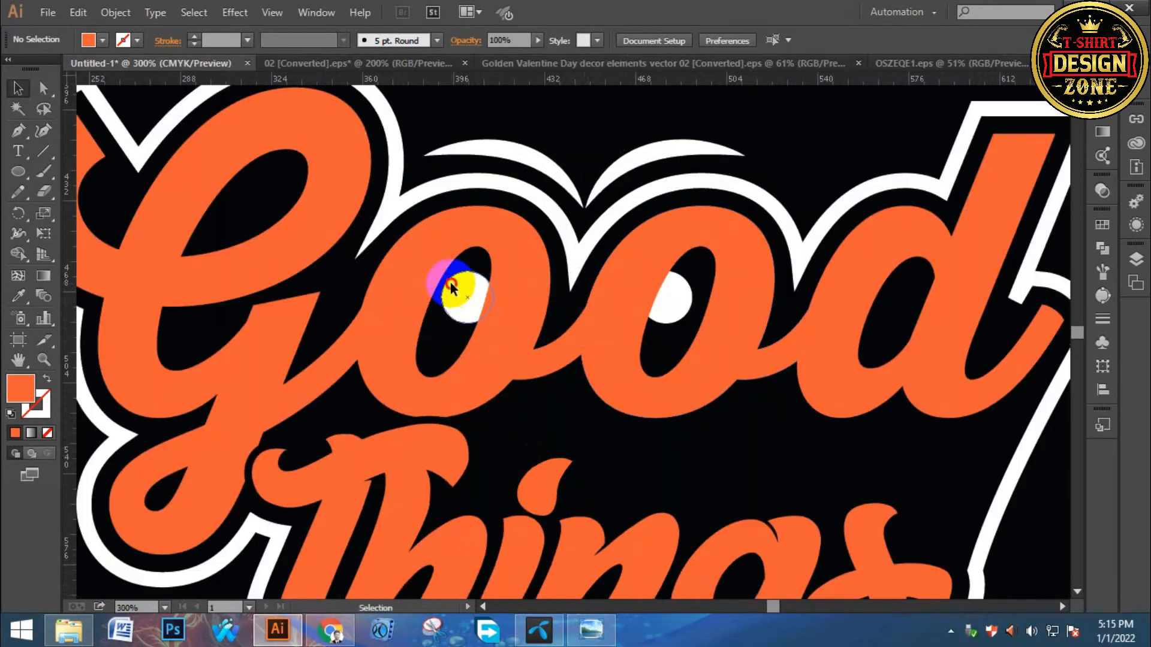
pyautogui.keyDown('ctrl'); pyautogui.click(540, 223); pyautogui.keyUp('ctrl')
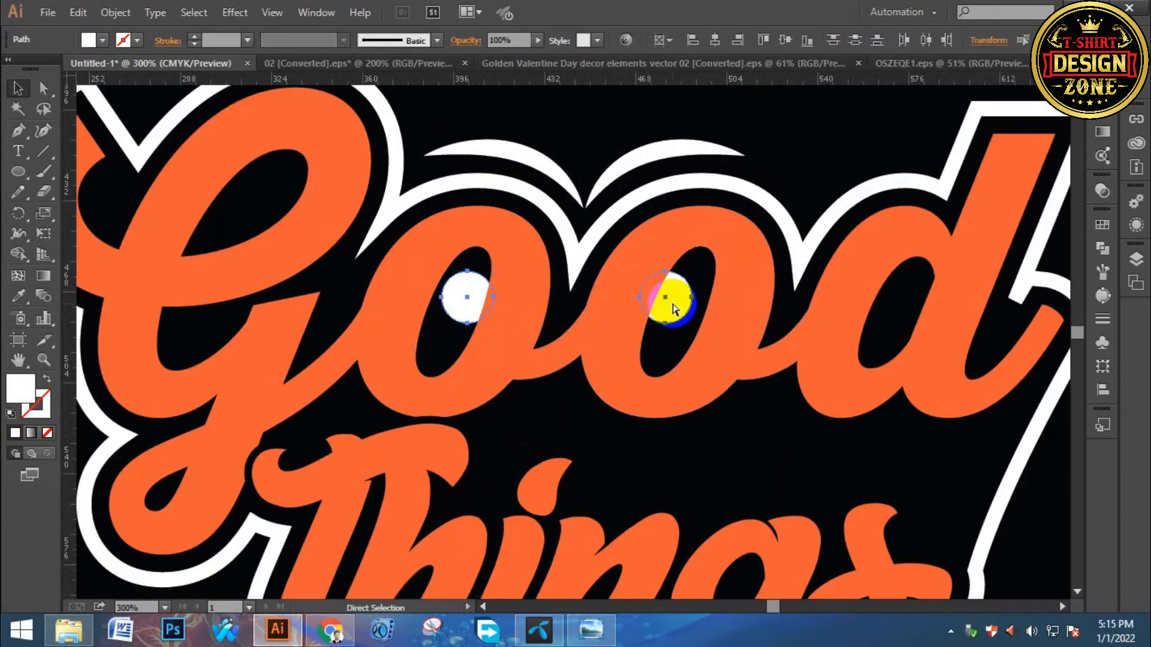
pyautogui.hotkey('ctrl', 'g')
pyautogui.click(114, 13)
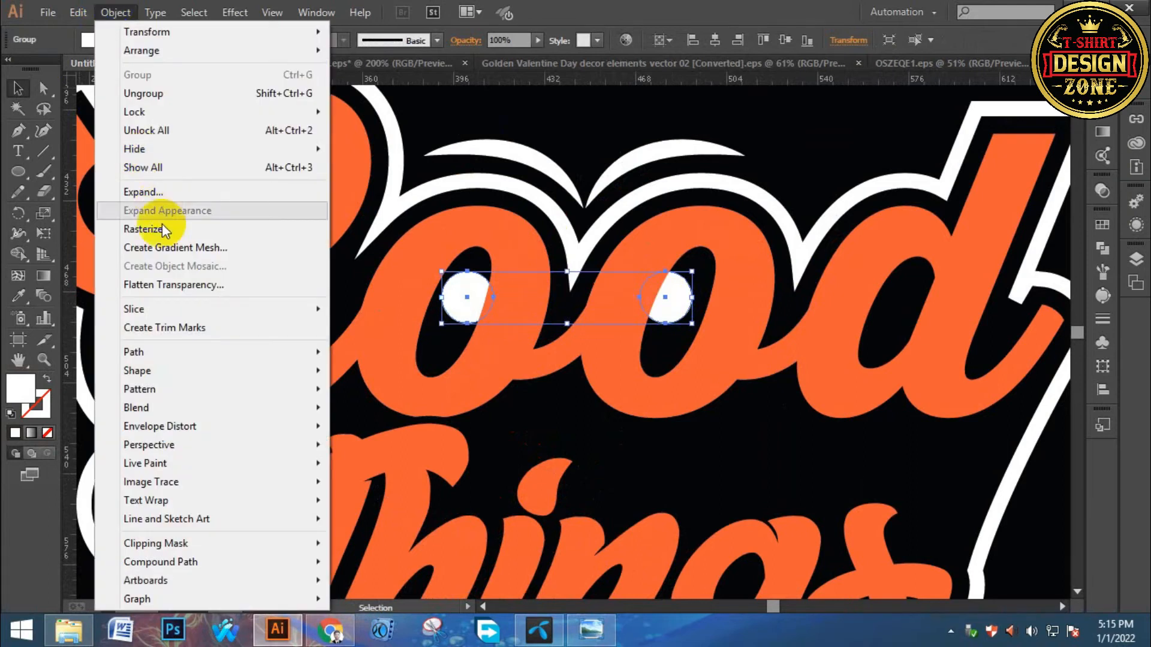
pyautogui.moveTo(183, 352)
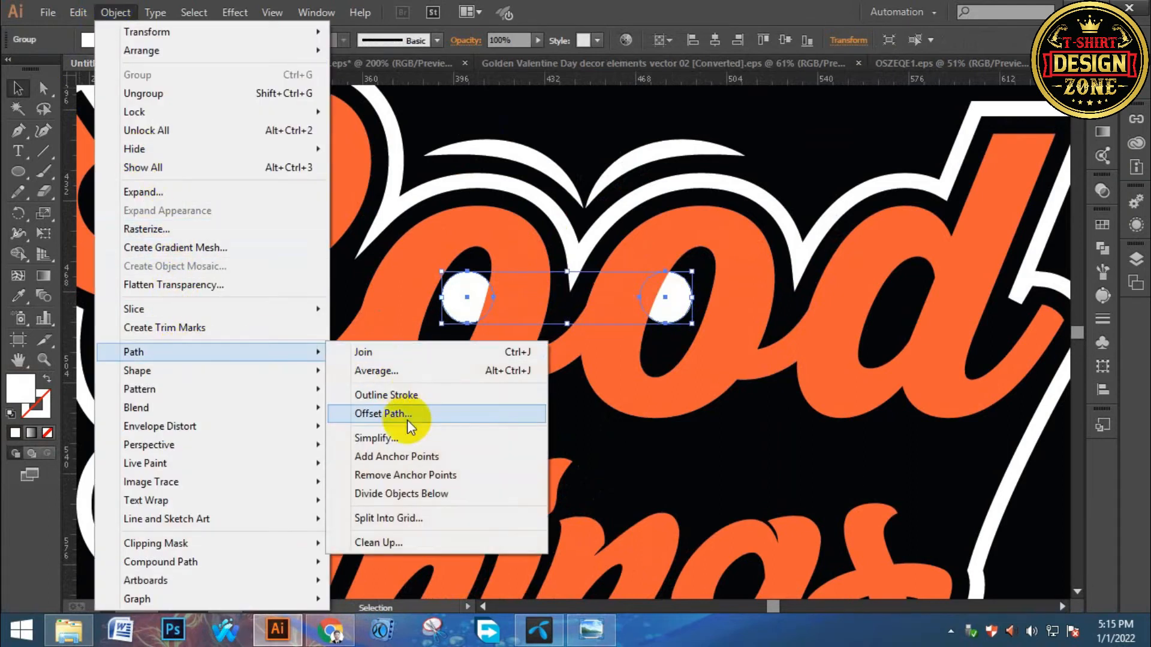
pyautogui.click(408, 418)
pyautogui.write('5')
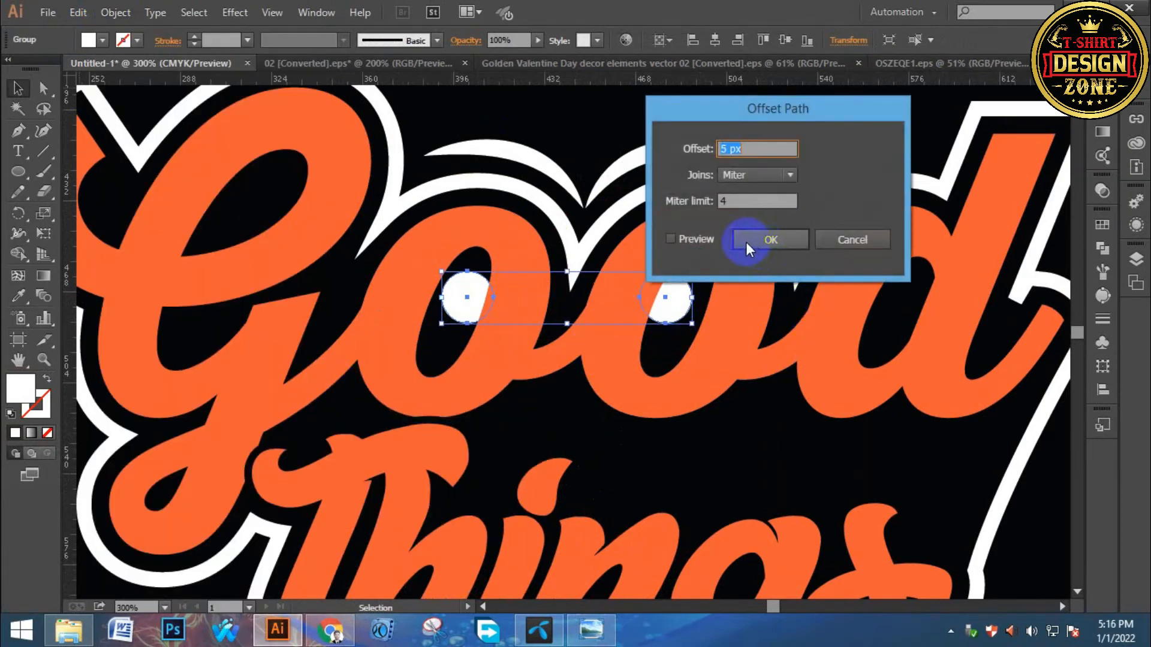
pyautogui.press('Down')
pyautogui.click(704, 236)
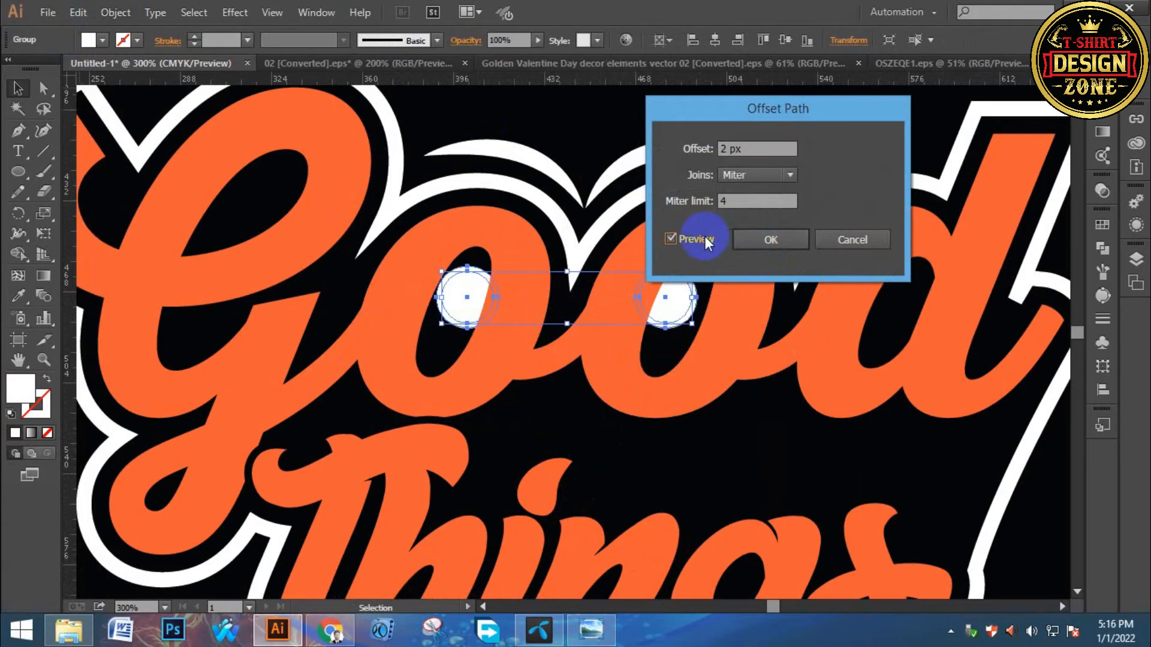
pyautogui.click(779, 241)
# - Fill the offset circles with black and cut them from the artwork
pyautogui.doubleClick(22, 386)
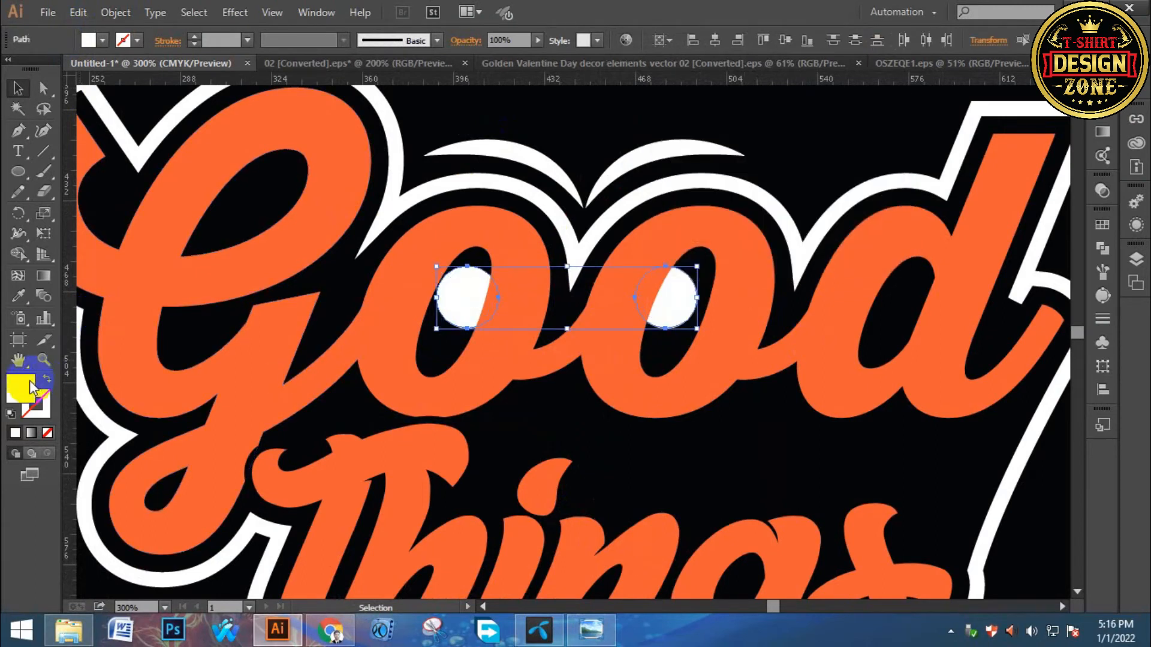
pyautogui.moveTo(717, 362); pyautogui.dragTo(607, 466)
pyautogui.click(1020, 250)
pyautogui.hotkey('ctrl', 'shift', 'a')
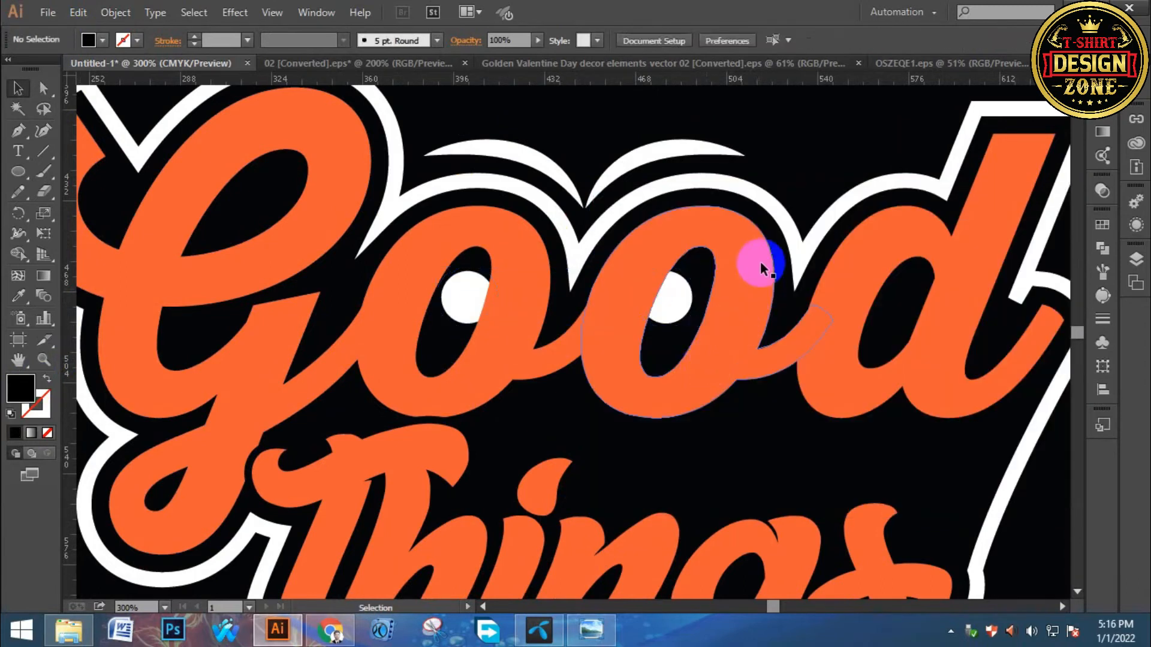
# - Make an opacity mask on the orange lettering, paste the black circles in place into it, and return to the artwork
pyautogui.click(760, 261)
pyautogui.click(1102, 192)
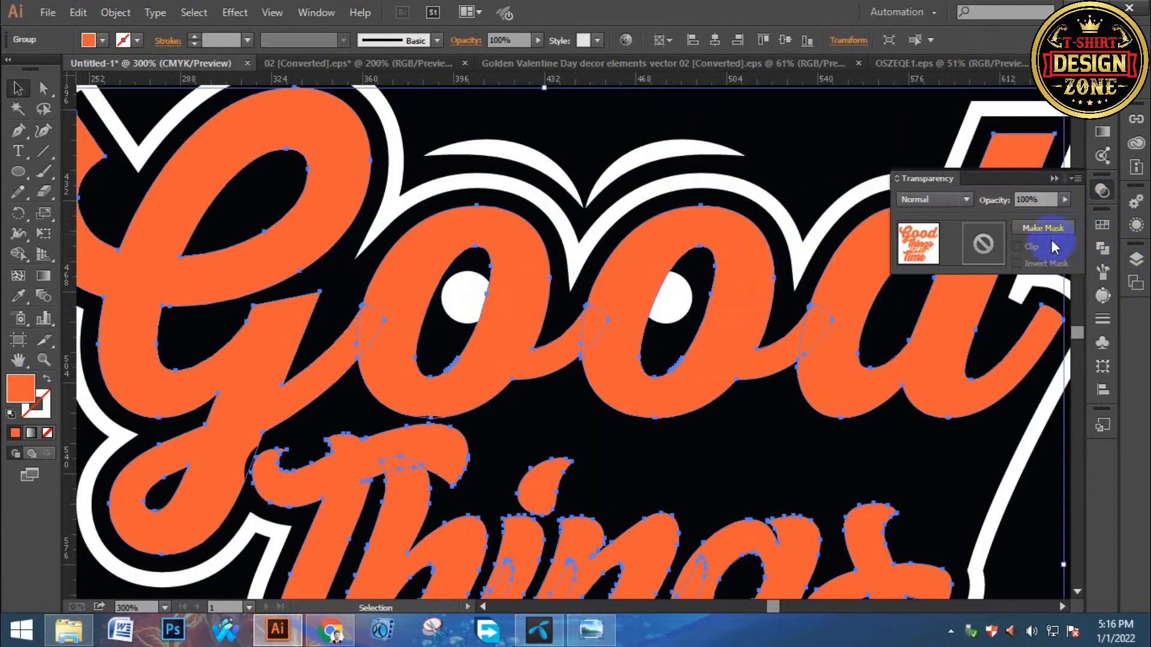
pyautogui.click(1031, 229)
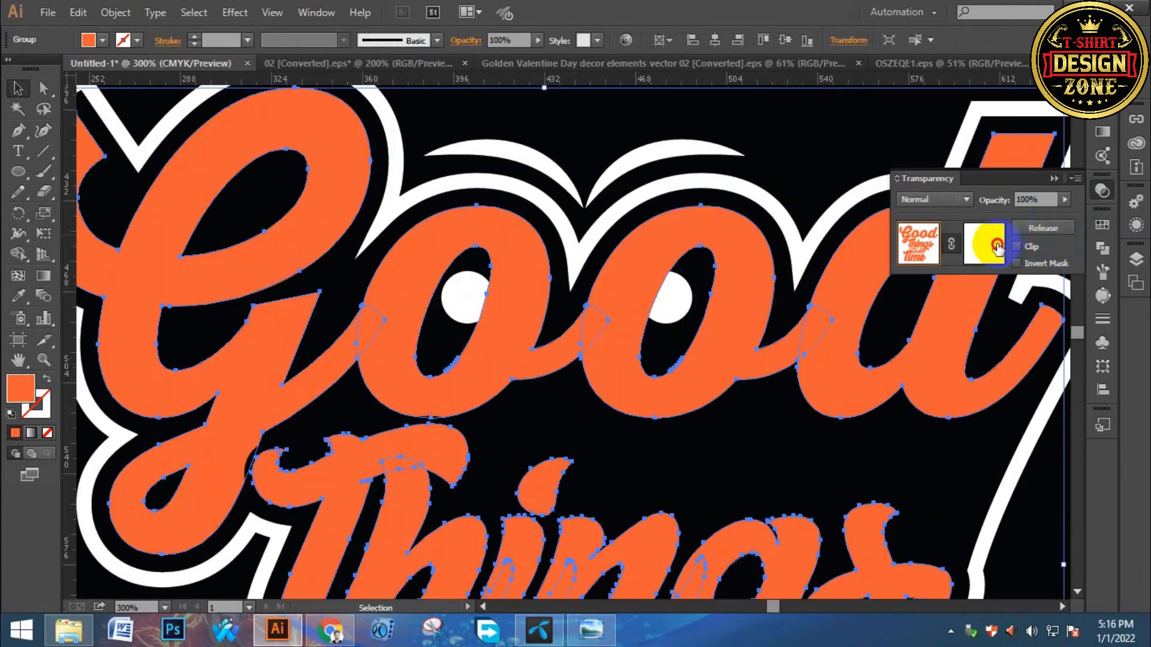
pyautogui.click(983, 246)
pyautogui.hotkey('ctrl', 'f')
pyautogui.click(917, 243)
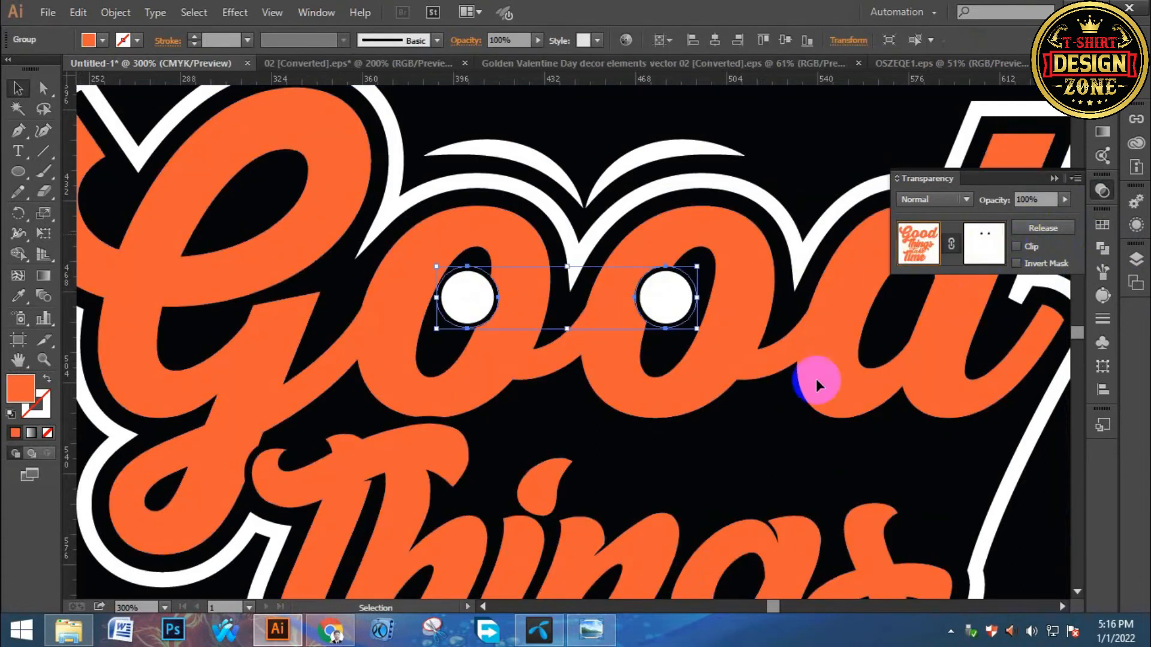
# - Check the masked eyes in the whole design and close up, and put the transparency settings away
pyautogui.click(745, 457)
pyautogui.hotkey('ctrl', '0')
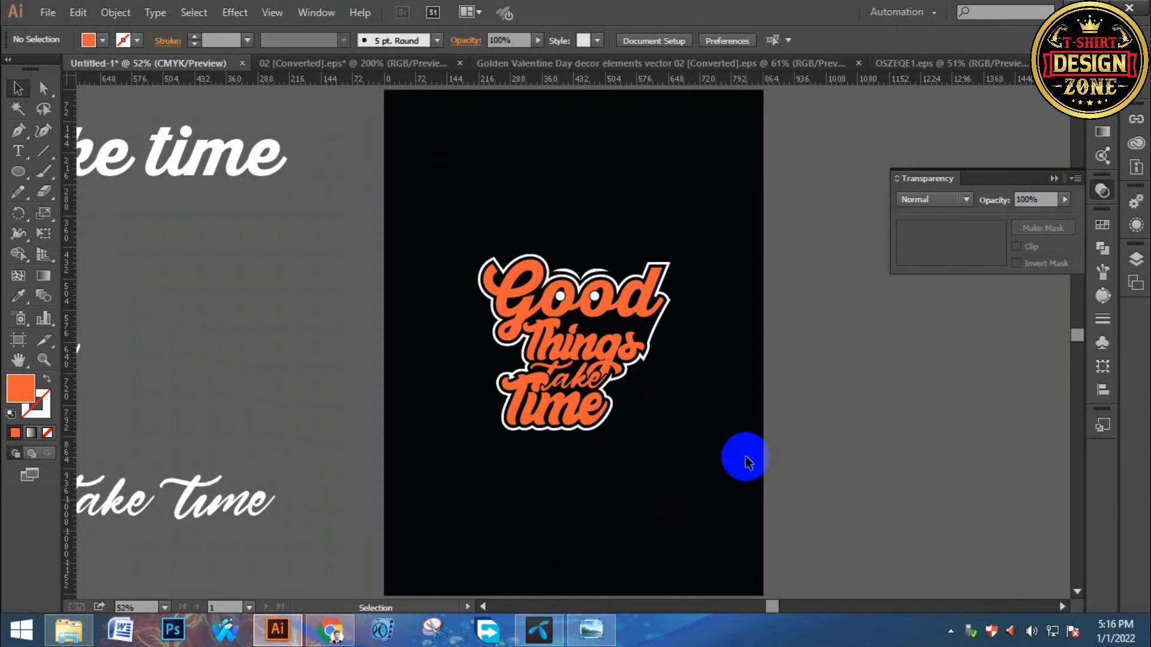
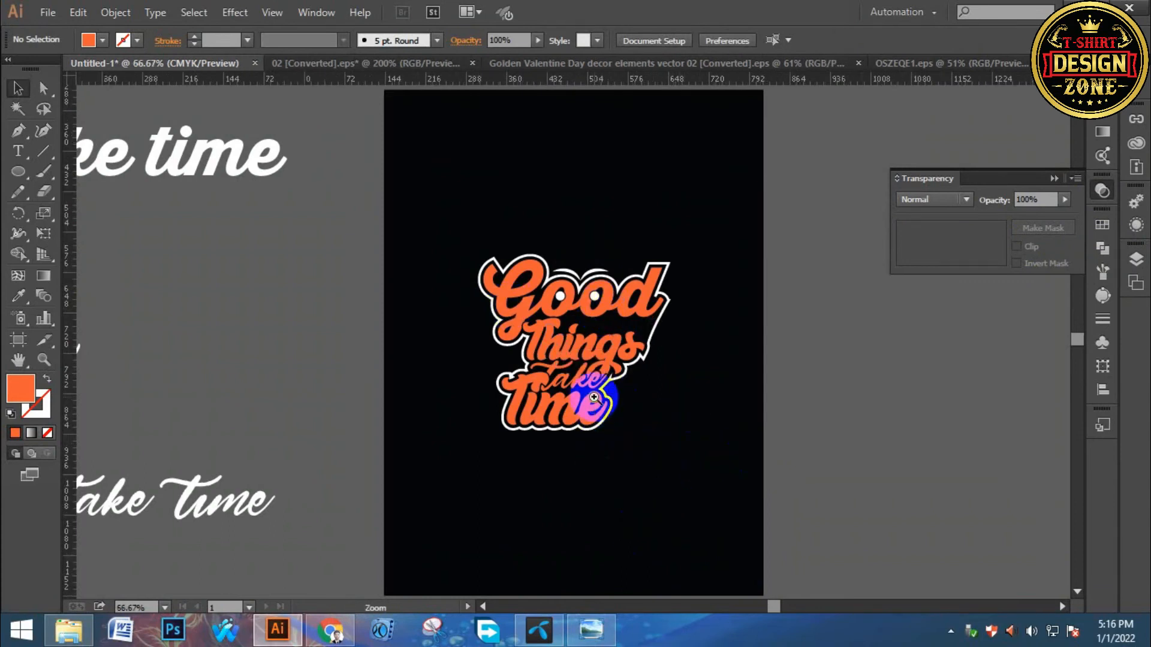
pyautogui.keyDown('ctrl'); pyautogui.click(556, 331); pyautogui.keyUp('ctrl')
pyautogui.keyDown('ctrl'); pyautogui.click(556, 331); pyautogui.keyUp('ctrl')
pyautogui.keyDown('ctrl'); pyautogui.click(556, 331); pyautogui.keyUp('ctrl')
pyautogui.moveTo(628, 374); pyautogui.dragTo(602, 492)
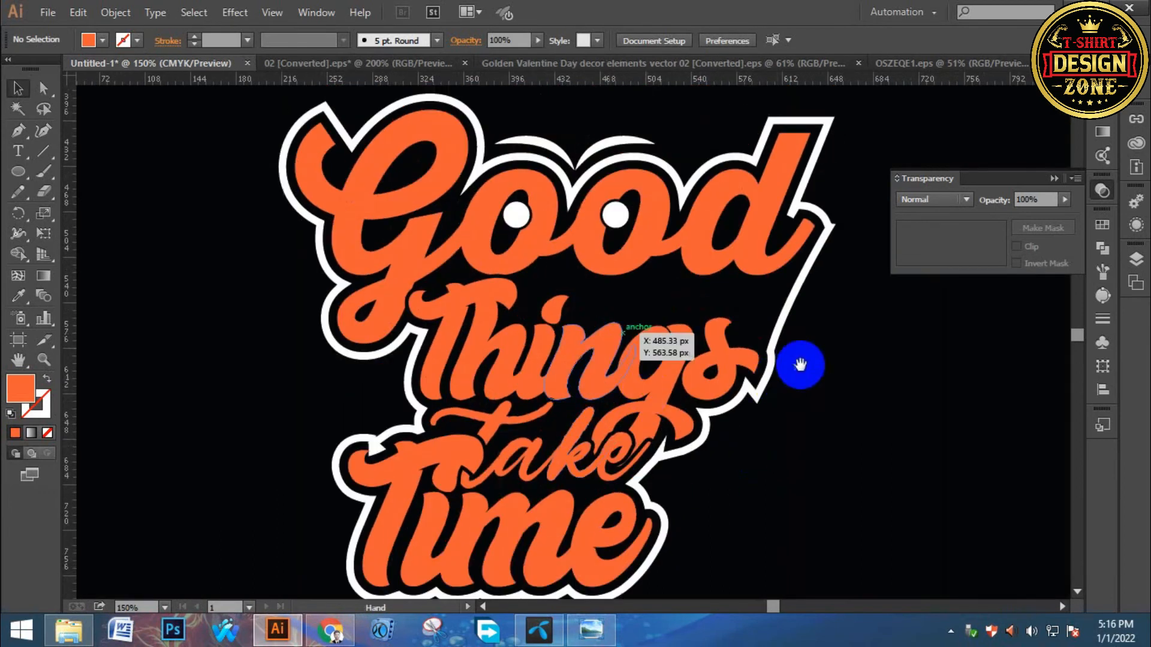
pyautogui.click(1054, 180)
pyautogui.moveTo(944, 319); pyautogui.dragTo(906, 350)
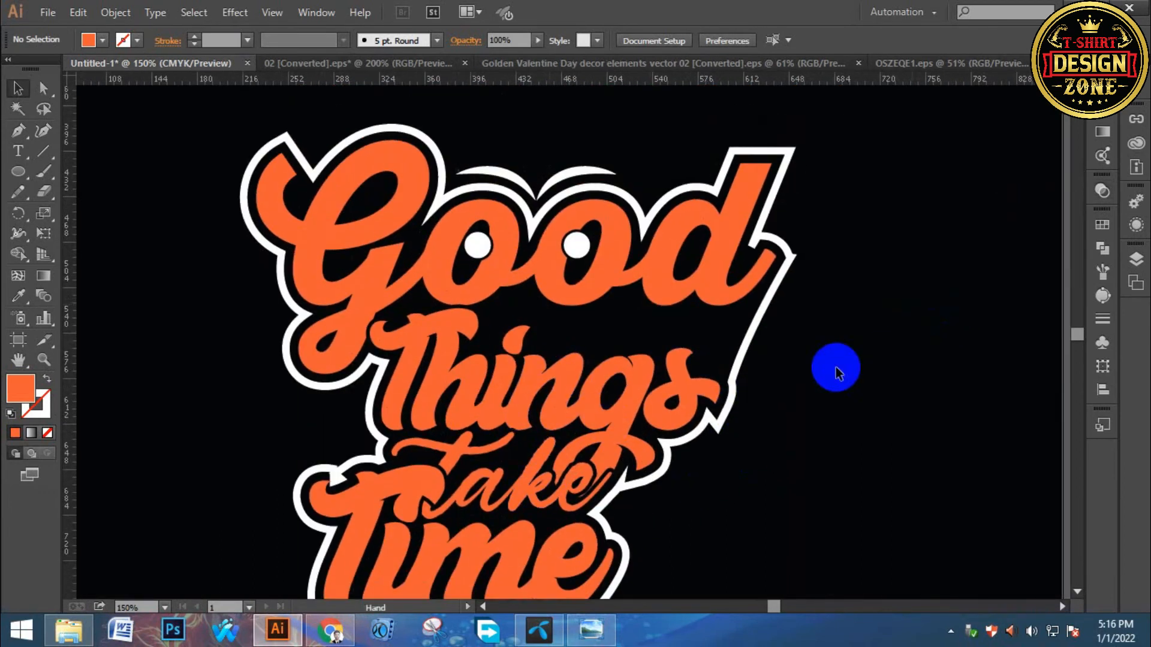
# - Switch to OSZEQE1.eps and browse the vintage ornaments for a decorative flourish
pyautogui.click(905, 63)
pyautogui.press('a')
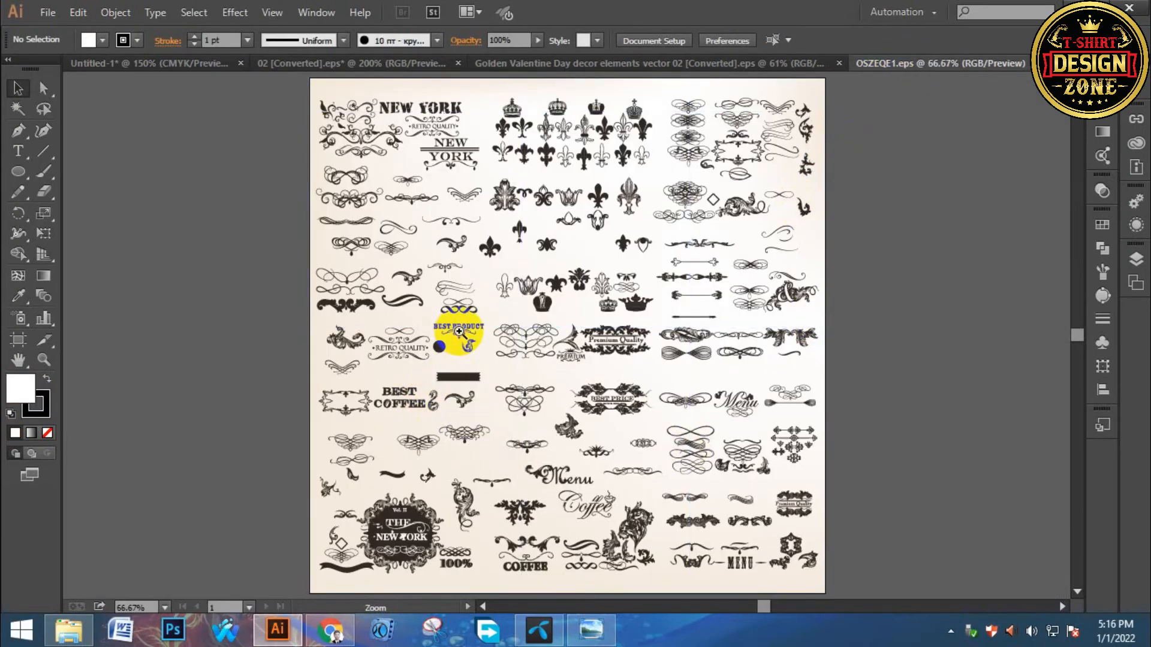
pyautogui.click(455, 332)
pyautogui.click(570, 327)
pyautogui.click(548, 359)
pyautogui.moveTo(538, 467); pyautogui.dragTo(430, 233)
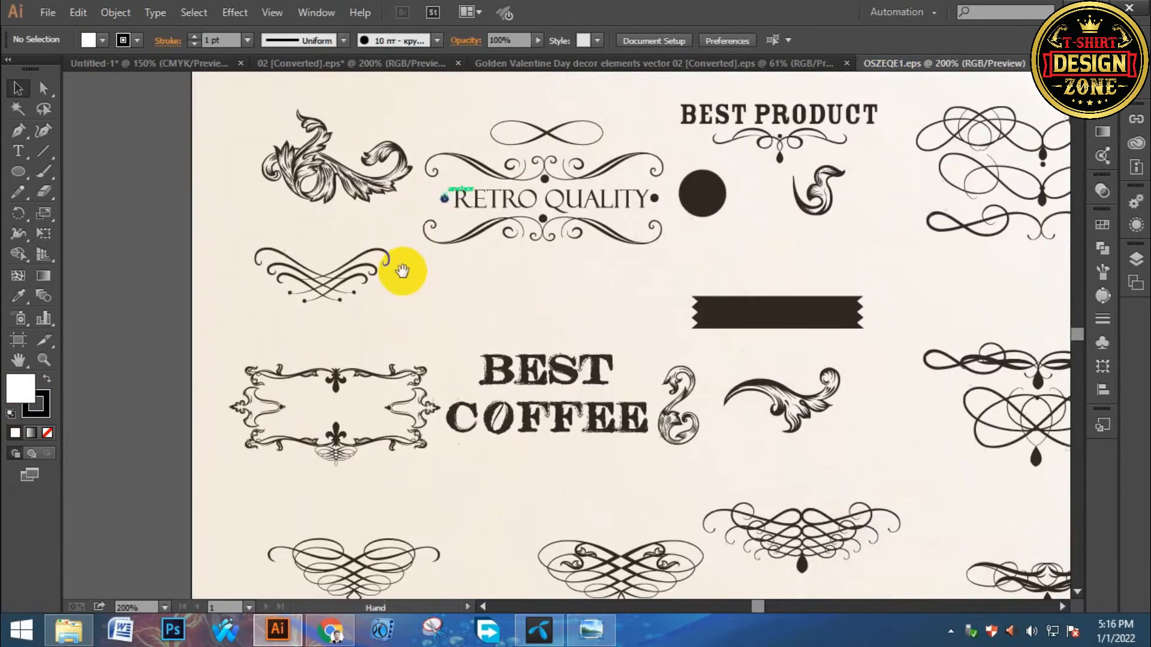
pyautogui.moveTo(555, 421); pyautogui.dragTo(547, 287)
pyautogui.moveTo(658, 387)
pyautogui.mouseDown()
pyautogui.moveTo(650, 286)
pyautogui.moveTo(613, 322)
pyautogui.moveTo(601, 228)
pyautogui.mouseUp()
pyautogui.moveTo(450, 409); pyautogui.dragTo(507, 167)
pyautogui.moveTo(489, 245); pyautogui.dragTo(379, 365)
pyautogui.moveTo(510, 288); pyautogui.dragTo(373, 482)
pyautogui.moveTo(568, 347); pyautogui.dragTo(534, 496)
pyautogui.moveTo(573, 393); pyautogui.dragTo(613, 431)
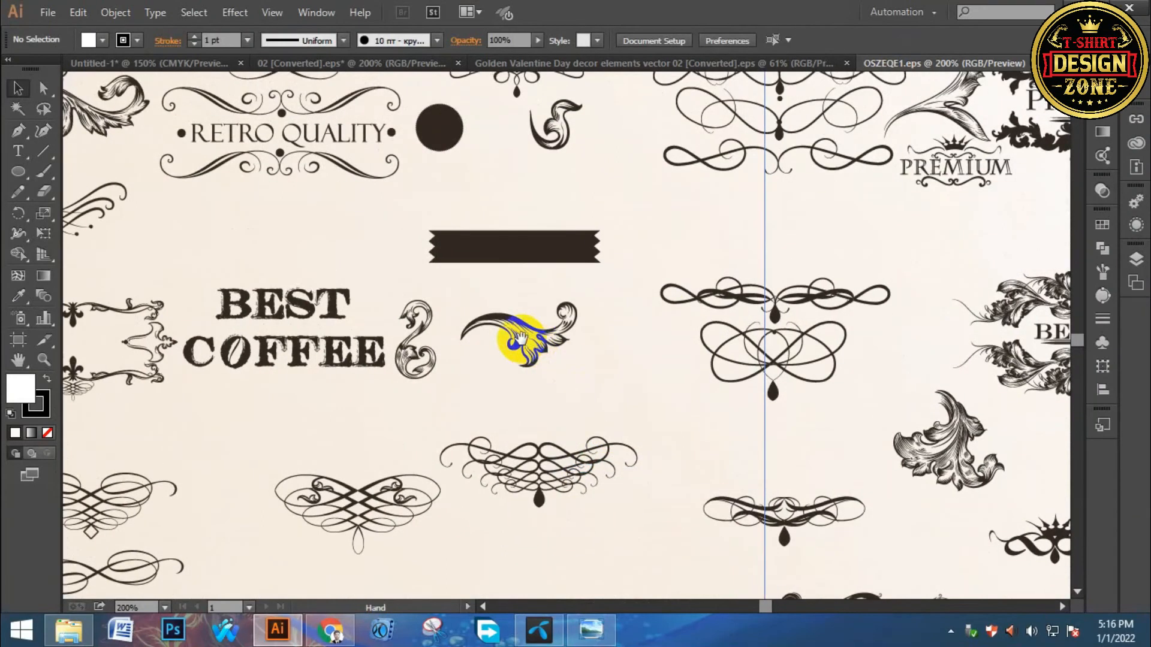
# - Select all the ornament artwork and ungroup it
pyautogui.hotkey('ctrl', 'a')
pyautogui.rightClick(511, 321)
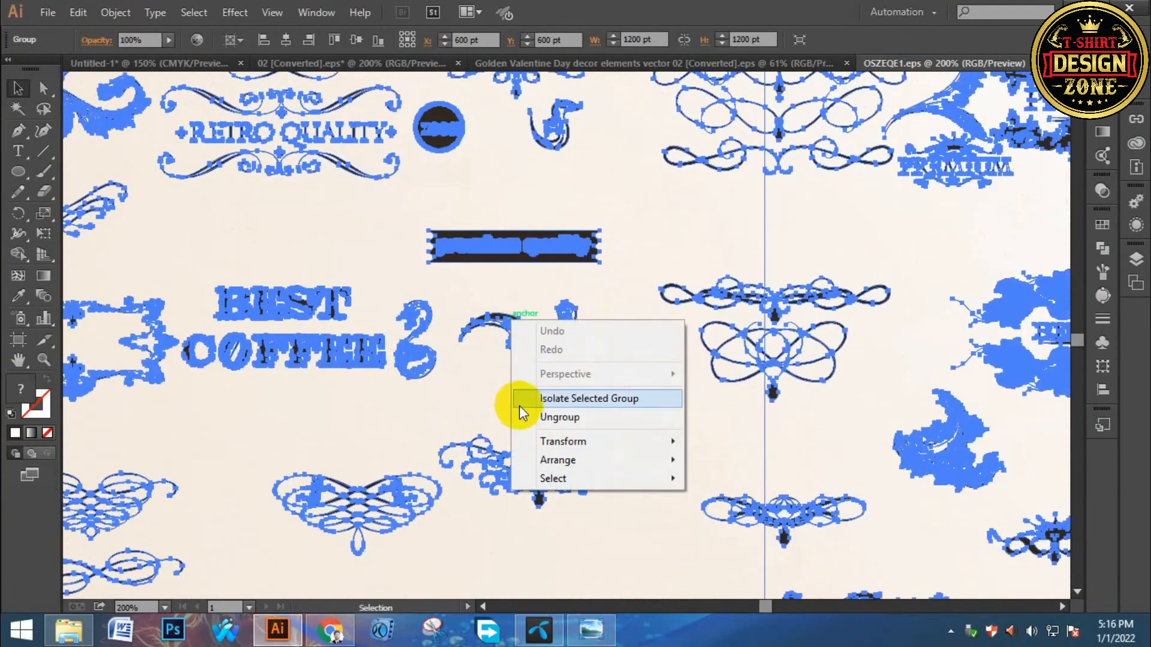
pyautogui.click(535, 417)
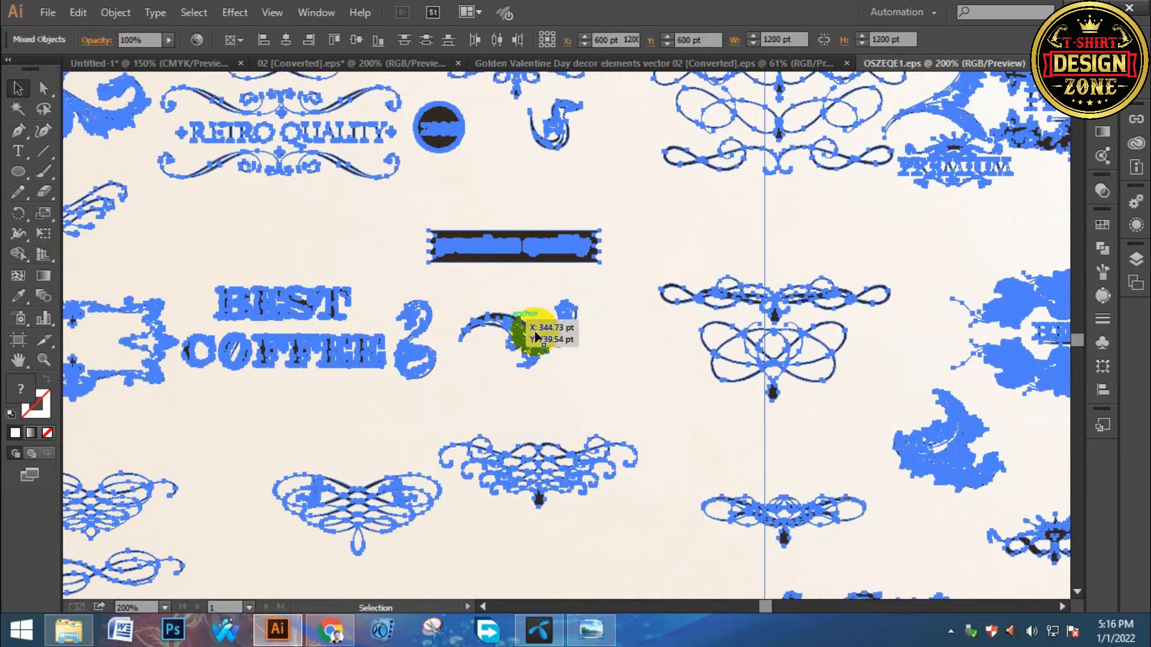
pyautogui.click(505, 336)
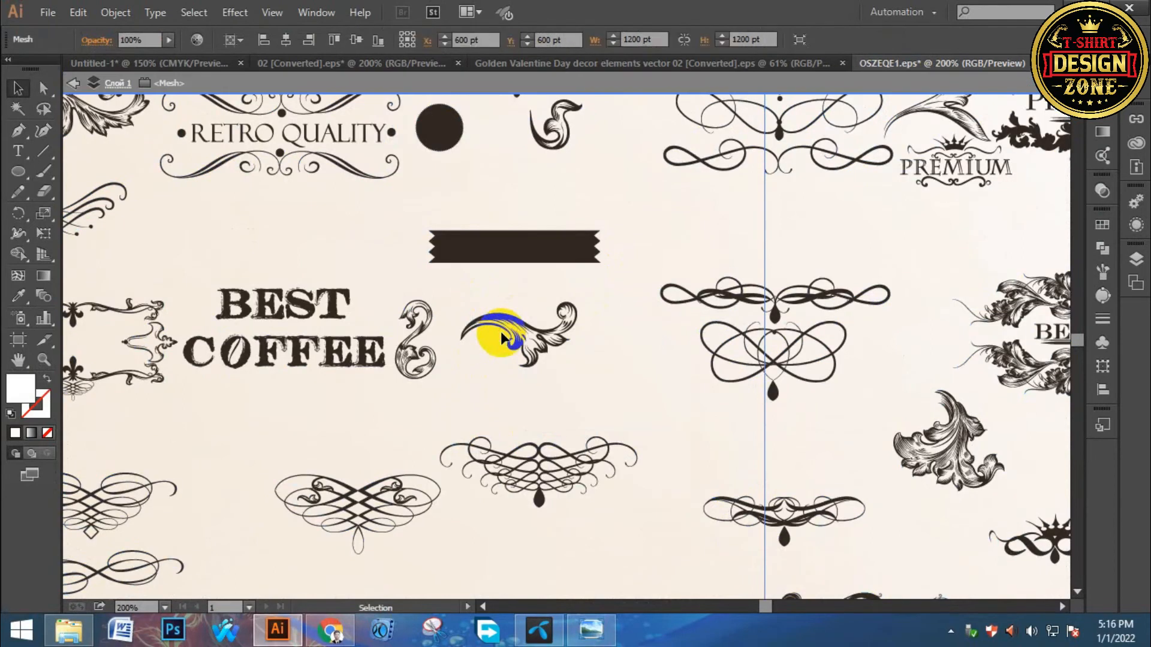
pyautogui.doubleClick(520, 297)
pyautogui.hotkey('ctrl', '0')
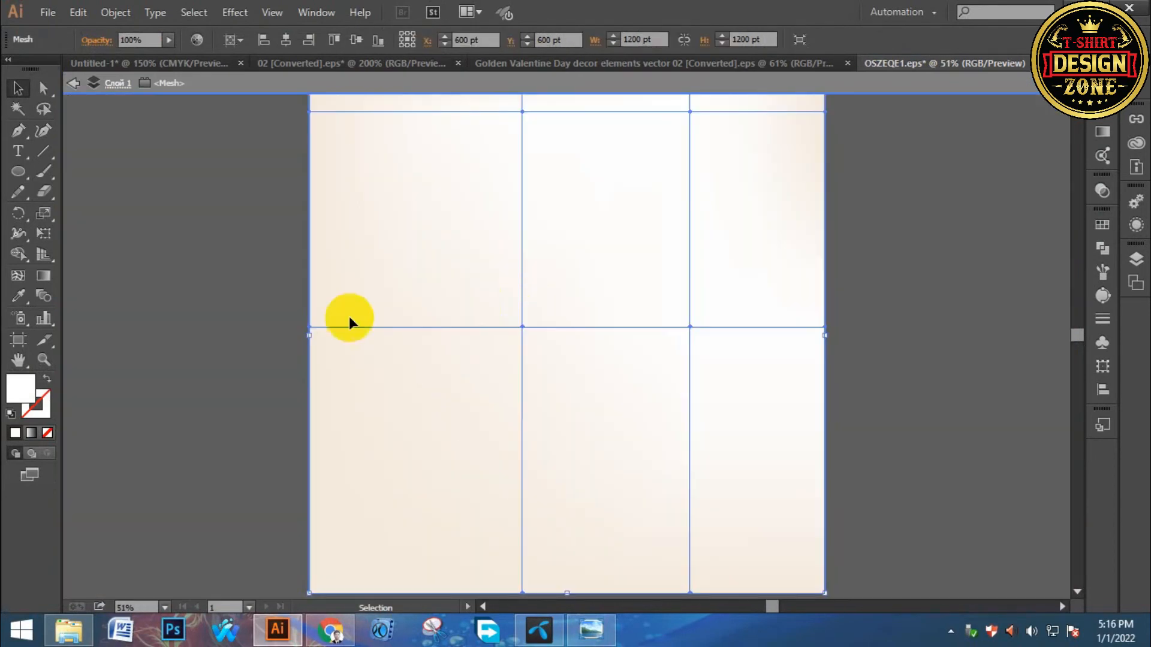
pyautogui.doubleClick(233, 279)
# - Copy the leafy swirl beside the BEST COFFEE lettering and paste it into the Untitled-1 design
pyautogui.hotkey('ctrl', 'space')
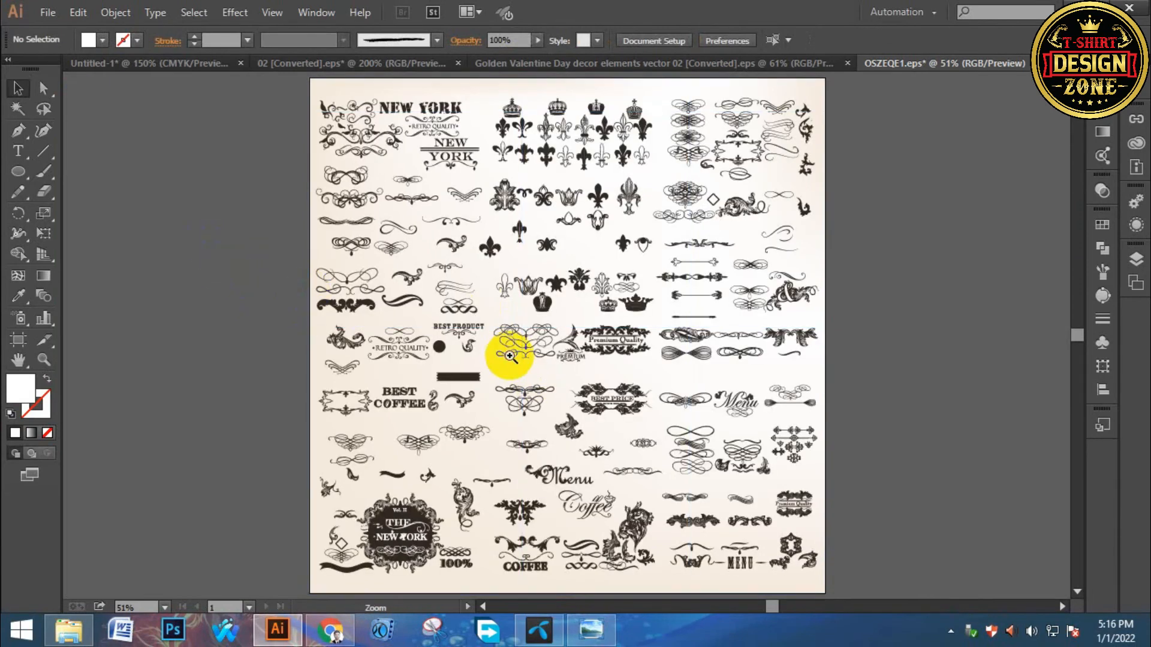
pyautogui.keyDown('ctrl'); pyautogui.click(508, 357); pyautogui.keyUp('ctrl')
pyautogui.keyDown('ctrl'); pyautogui.click(511, 360); pyautogui.keyUp('ctrl')
pyautogui.keyDown('ctrl'); pyautogui.click(530, 384); pyautogui.keyUp('ctrl')
pyautogui.keyDown('ctrl'); pyautogui.click(663, 380); pyautogui.keyUp('ctrl')
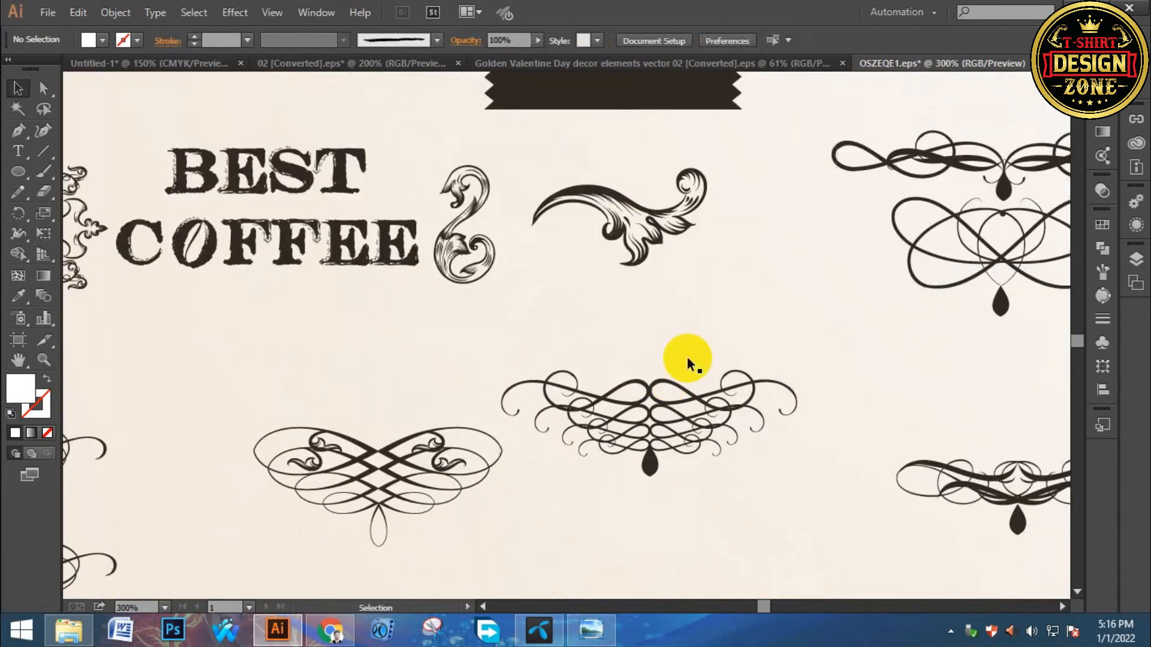
pyautogui.click(650, 241)
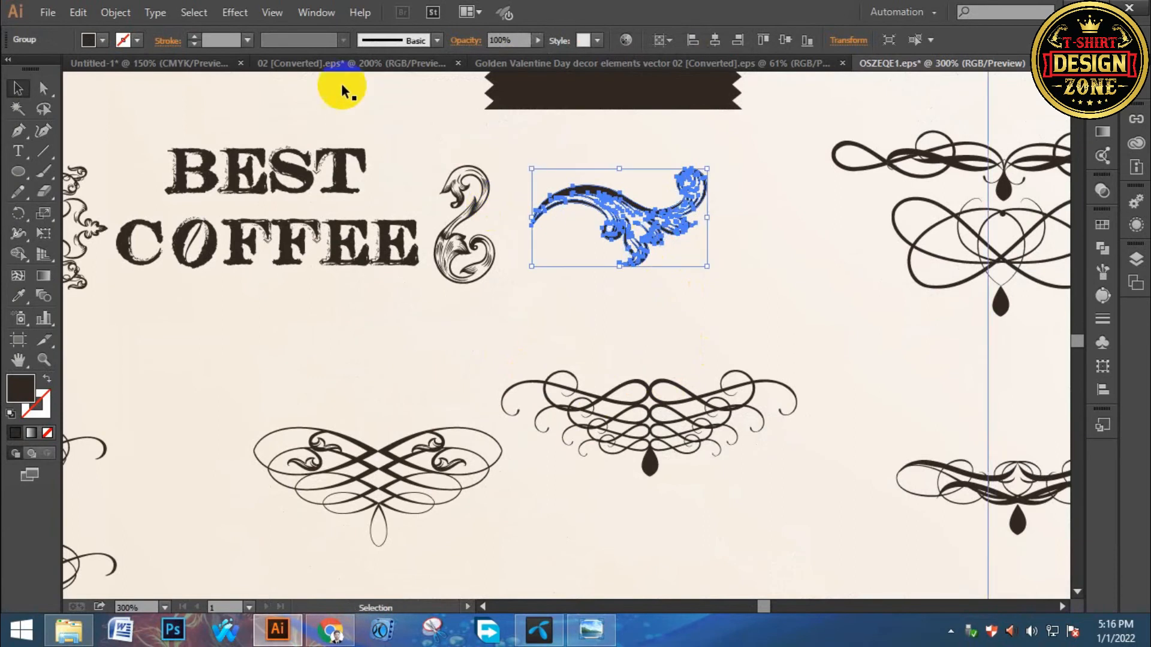
pyautogui.click(180, 65)
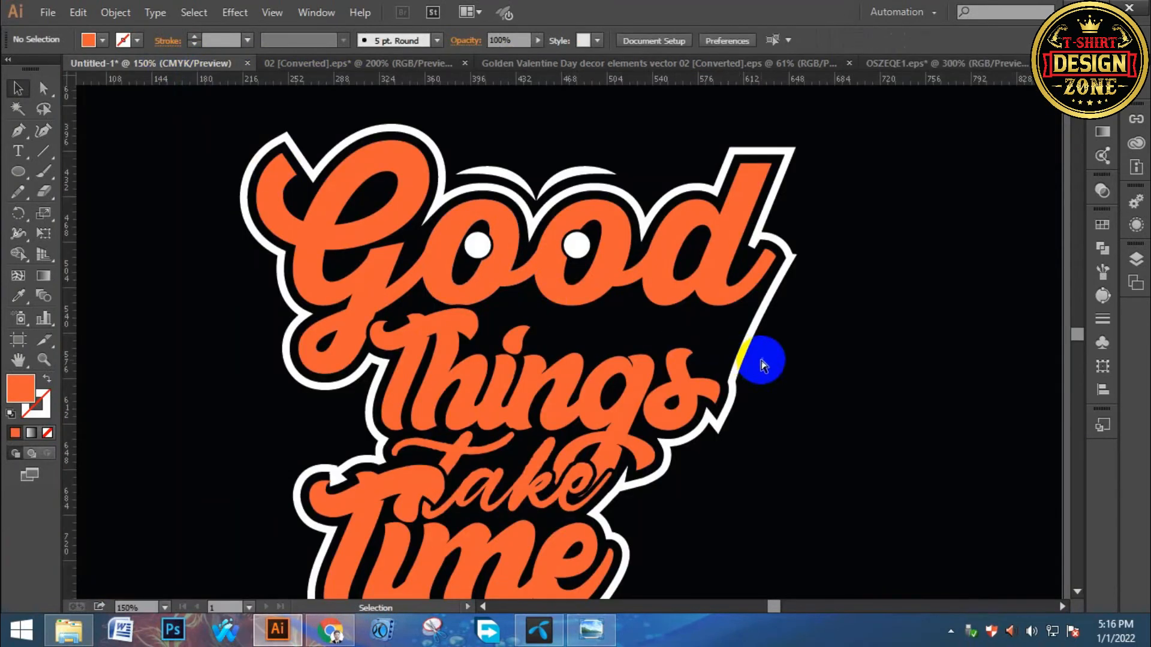
pyautogui.hotkey('ctrl', 'v')
# - Recolor the pasted leafy swirl white
pyautogui.click(19, 295)
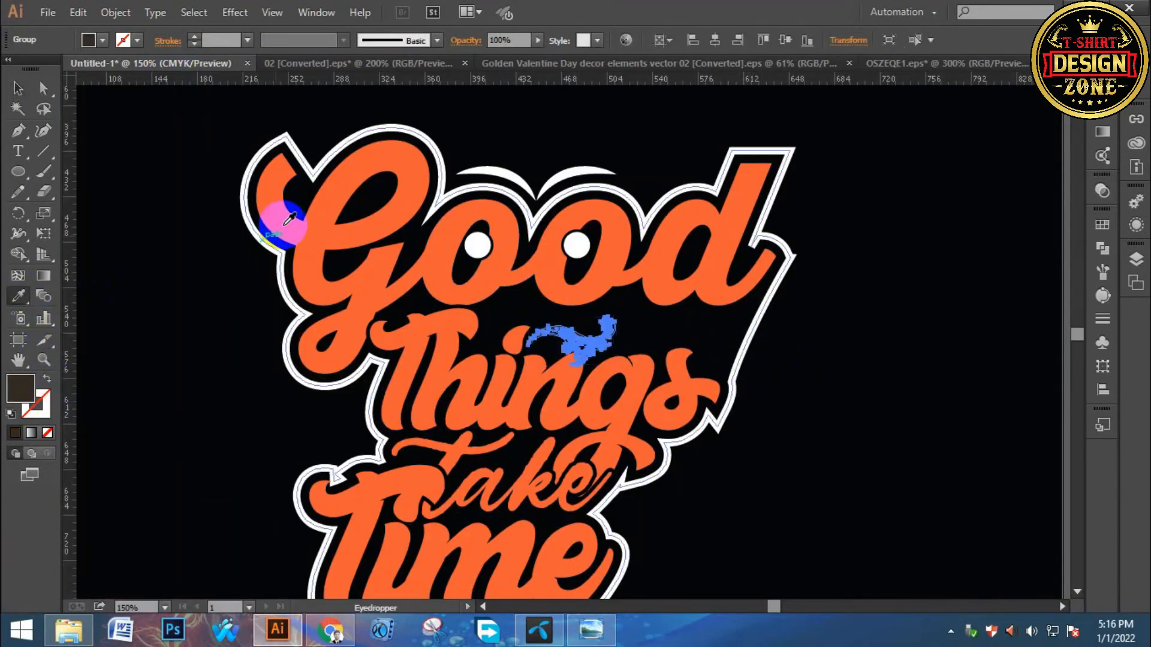
pyautogui.click(95, 44)
pyautogui.click(718, 3)
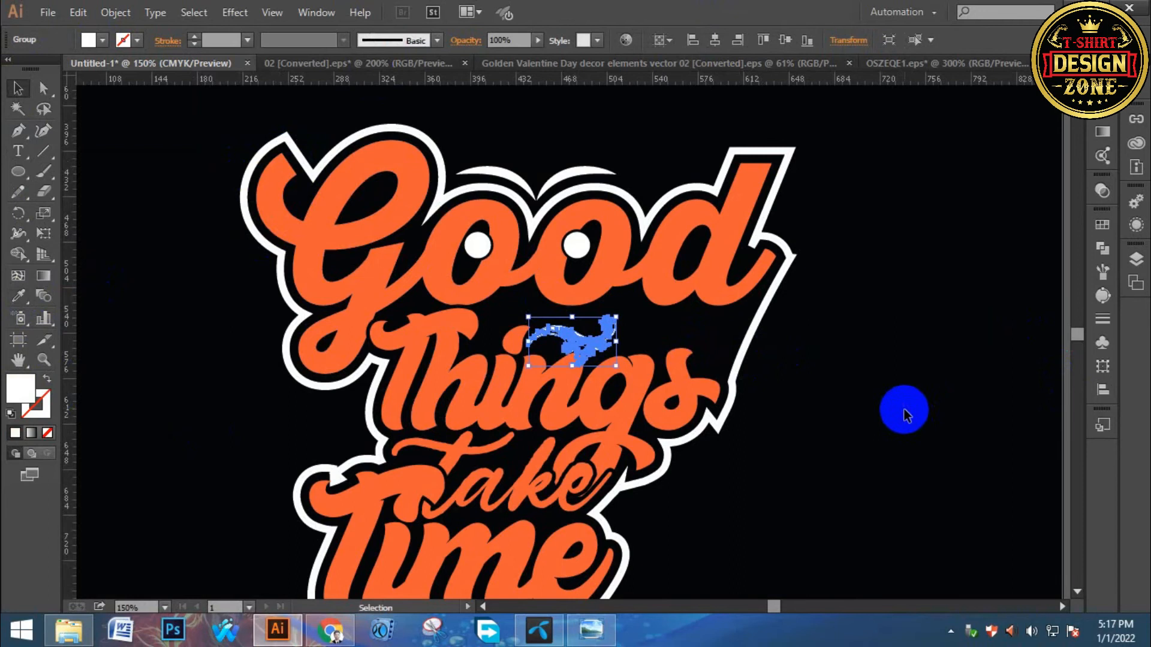
# - Rotate and position the white swirl in the gap between Good and Things, above the letters n and g
pyautogui.click(904, 410)
pyautogui.keyDown('ctrl'); pyautogui.click(612, 420); pyautogui.keyUp('ctrl')
pyautogui.moveTo(543, 236); pyautogui.dragTo(613, 257)
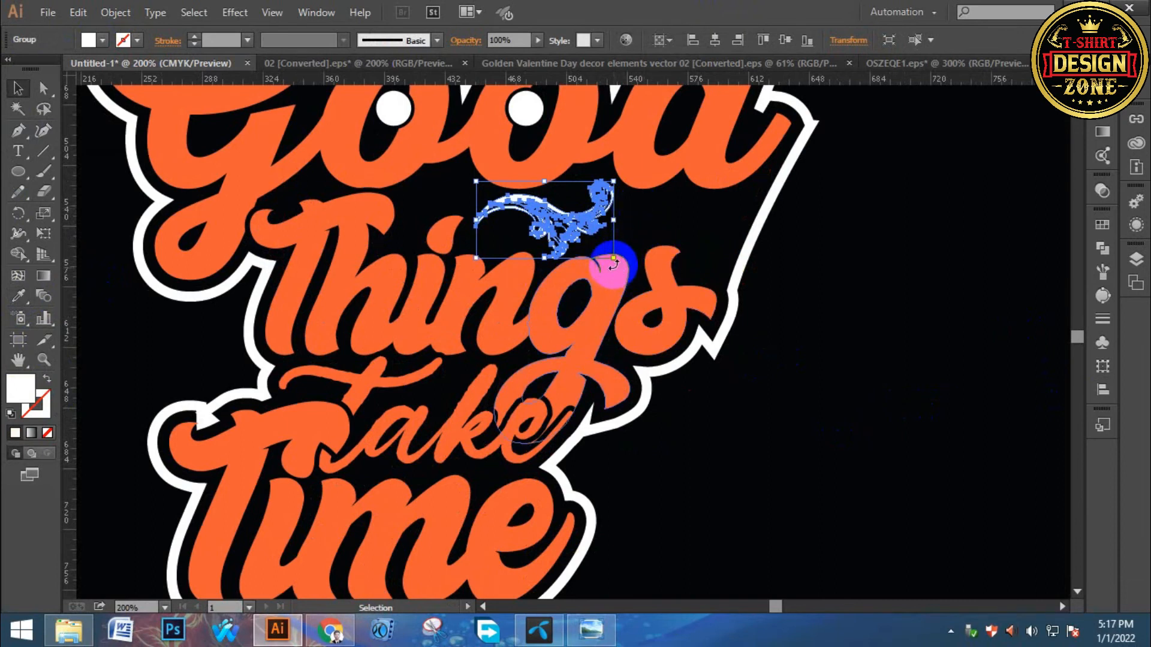
pyautogui.moveTo(613, 267); pyautogui.dragTo(680, 352)
pyautogui.click(849, 339)
# - Examine the swirl's placement between Good and Things in the full design and close up
pyautogui.hotkey('ctrl', '0')
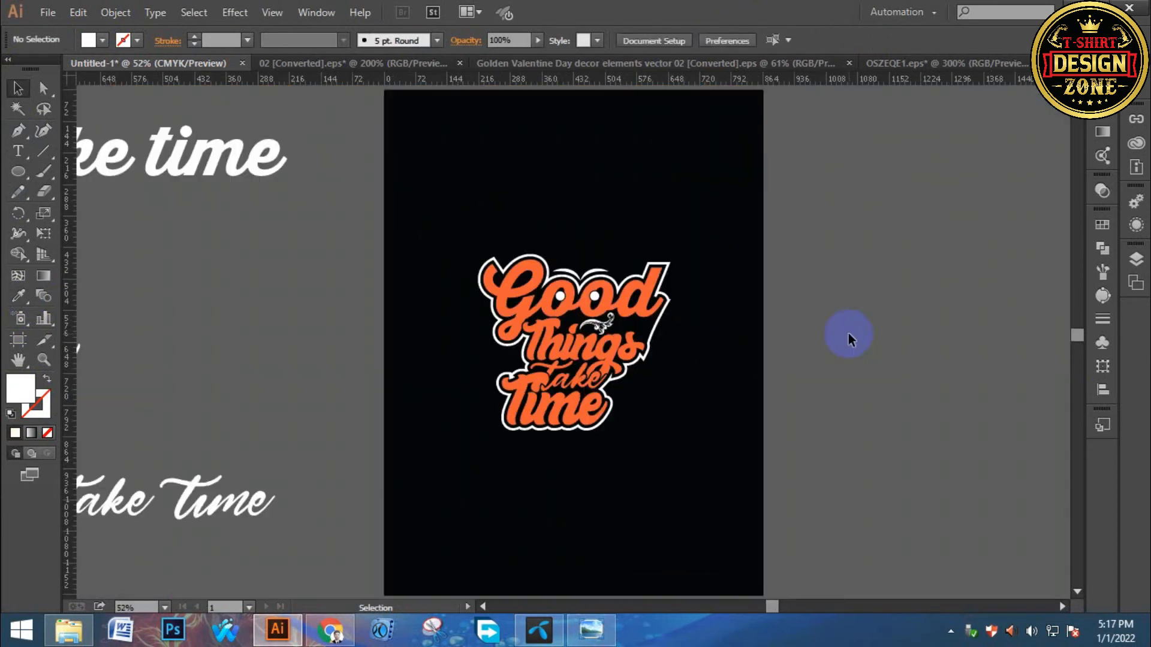
pyautogui.keyDown('ctrl'); pyautogui.click(617, 319); pyautogui.keyUp('ctrl')
pyautogui.keyDown('ctrl'); pyautogui.click(558, 389); pyautogui.keyUp('ctrl')
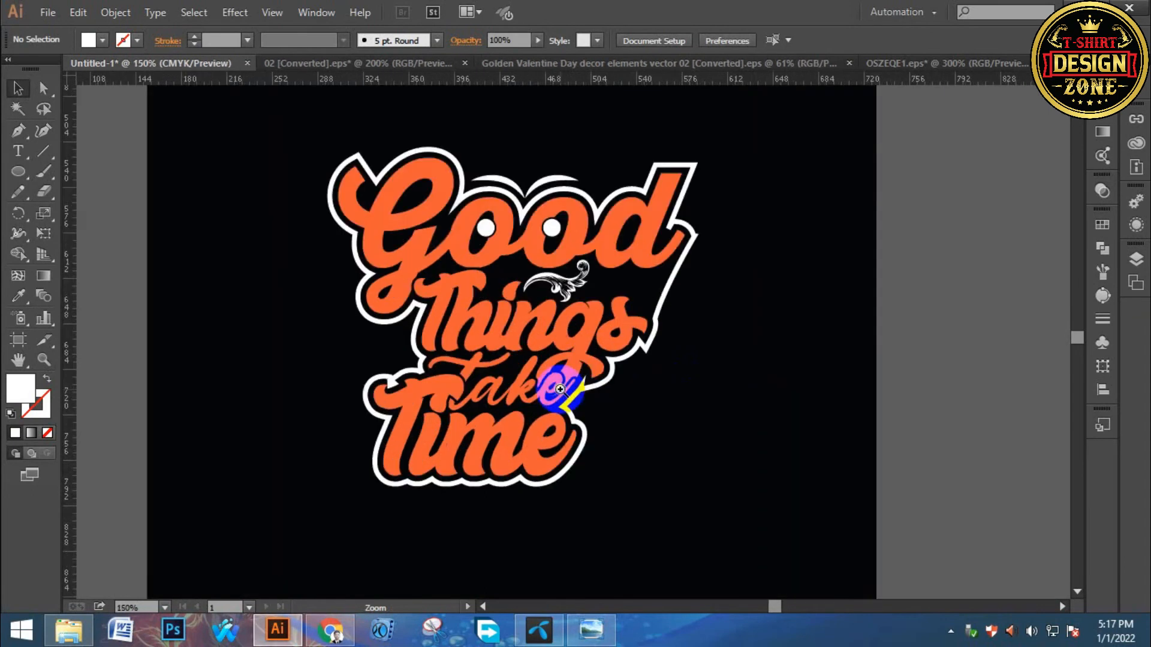
pyautogui.keyDown('ctrl'); pyautogui.click(557, 386); pyautogui.keyUp('ctrl')
pyautogui.keyDown('ctrl'); pyautogui.click(557, 386); pyautogui.keyUp('ctrl')
pyautogui.moveTo(559, 368); pyautogui.dragTo(562, 434)
pyautogui.moveTo(549, 330); pyautogui.dragTo(519, 531)
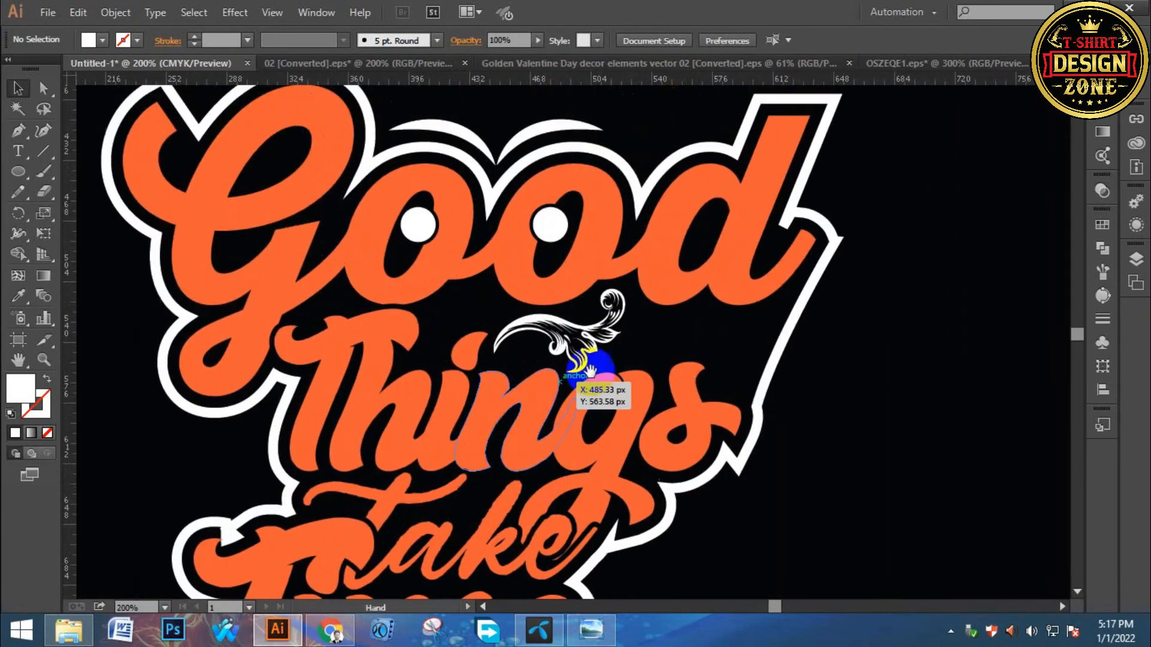
# - Look through the ornament collection in the OSZEQE1 document for another small flourish that suits the lettering
pyautogui.click(890, 65)
pyautogui.moveTo(386, 367); pyautogui.dragTo(537, 378)
pyautogui.moveTo(274, 547); pyautogui.dragTo(388, 216)
pyautogui.moveTo(358, 331); pyautogui.dragTo(329, 101)
pyautogui.moveTo(405, 308); pyautogui.dragTo(370, 112)
pyautogui.moveTo(686, 323); pyautogui.dragTo(491, 395)
pyautogui.moveTo(784, 320); pyautogui.dragTo(501, 359)
pyautogui.moveTo(707, 411); pyautogui.dragTo(455, 413)
pyautogui.moveTo(882, 341); pyautogui.dragTo(670, 334)
pyautogui.moveTo(808, 184); pyautogui.dragTo(591, 391)
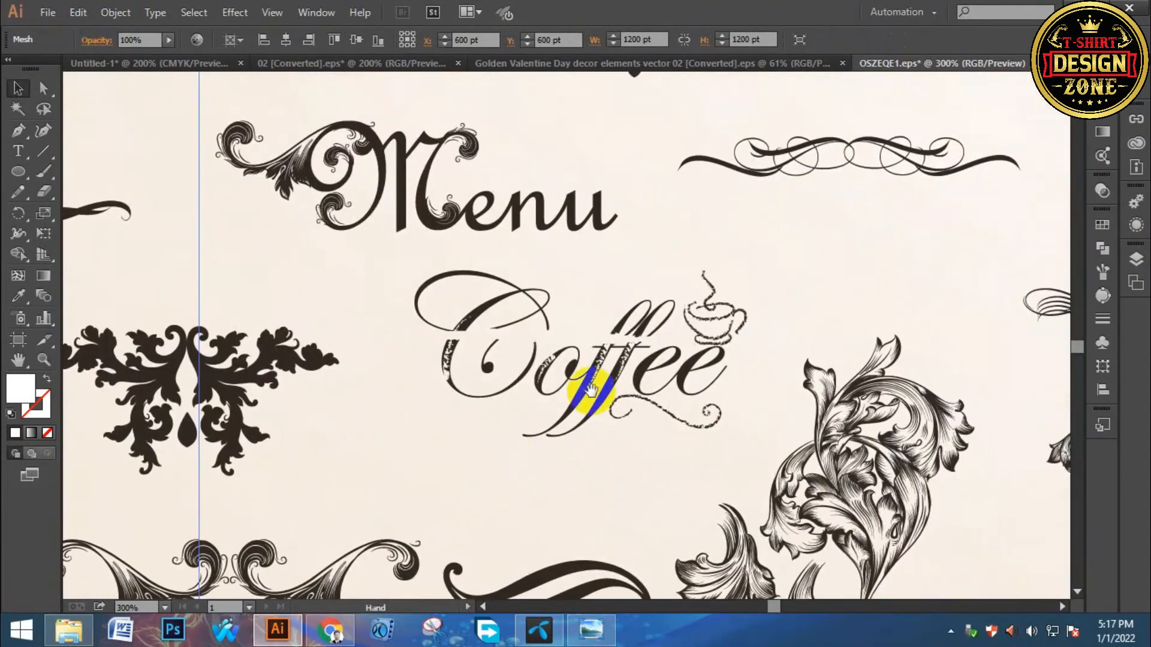
pyautogui.moveTo(721, 274); pyautogui.dragTo(673, 429)
pyautogui.moveTo(764, 286); pyautogui.dragTo(653, 434)
pyautogui.moveTo(601, 344); pyautogui.dragTo(636, 460)
pyautogui.hotkey('ctrl', '-')
pyautogui.moveTo(653, 324); pyautogui.dragTo(703, 485)
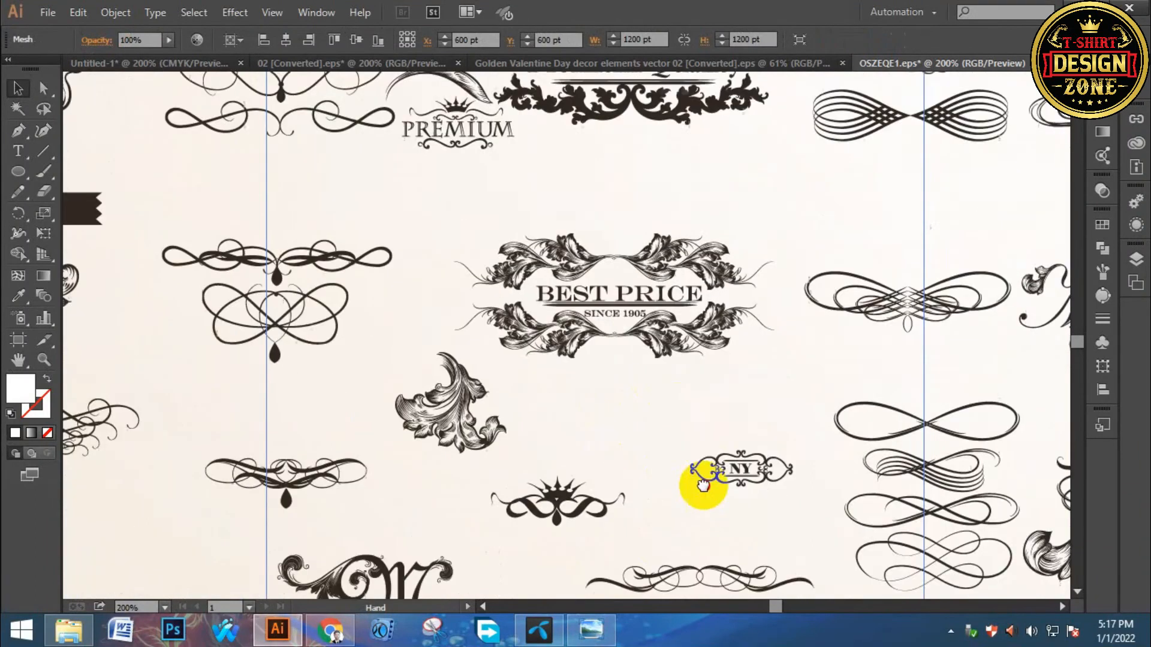
pyautogui.hotkey('ctrl', '-')
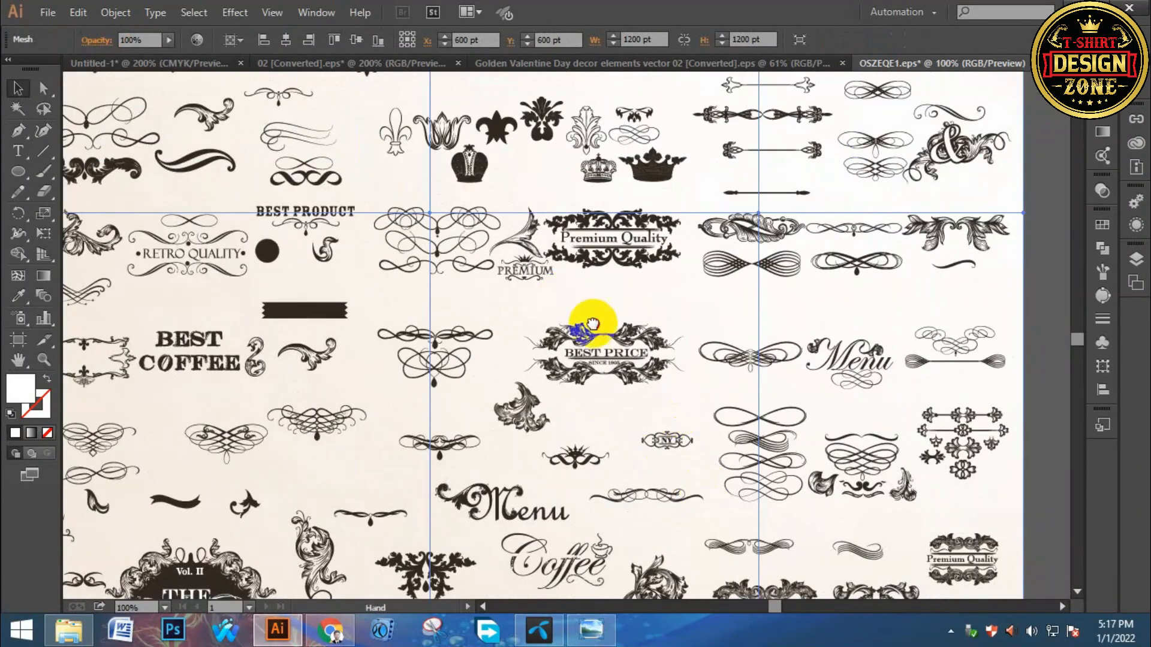
pyautogui.moveTo(501, 327); pyautogui.dragTo(565, 372)
pyautogui.click(569, 346)
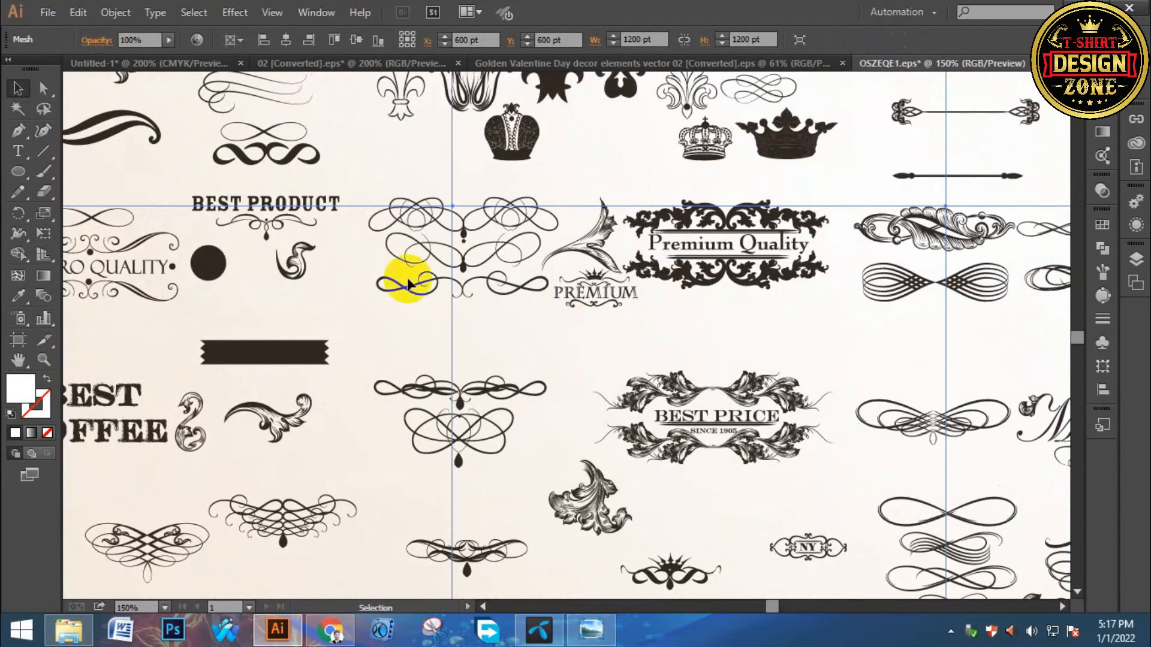
pyautogui.moveTo(221, 211); pyautogui.dragTo(452, 339)
pyautogui.keyDown('ctrl'); pyautogui.click(387, 214); pyautogui.keyUp('ctrl')
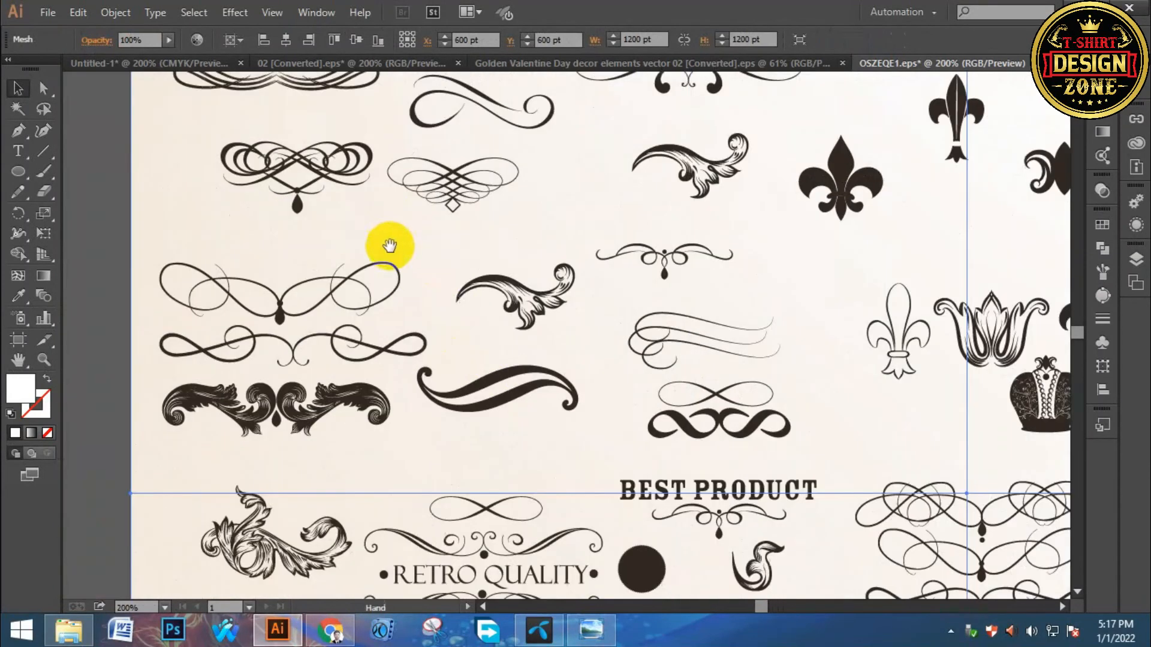
pyautogui.moveTo(392, 244); pyautogui.dragTo(307, 358)
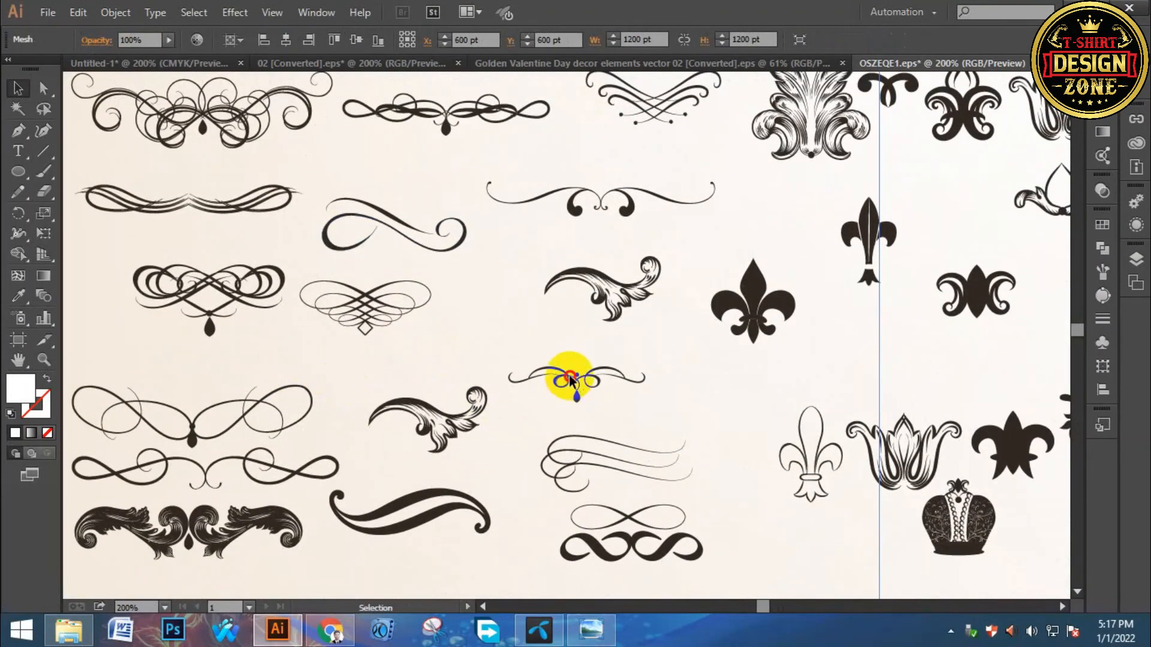
# - Copy the thin symmetrical scroll ornament with the drop pendant into the Untitled-1 design and recolor it white
pyautogui.click(571, 378)
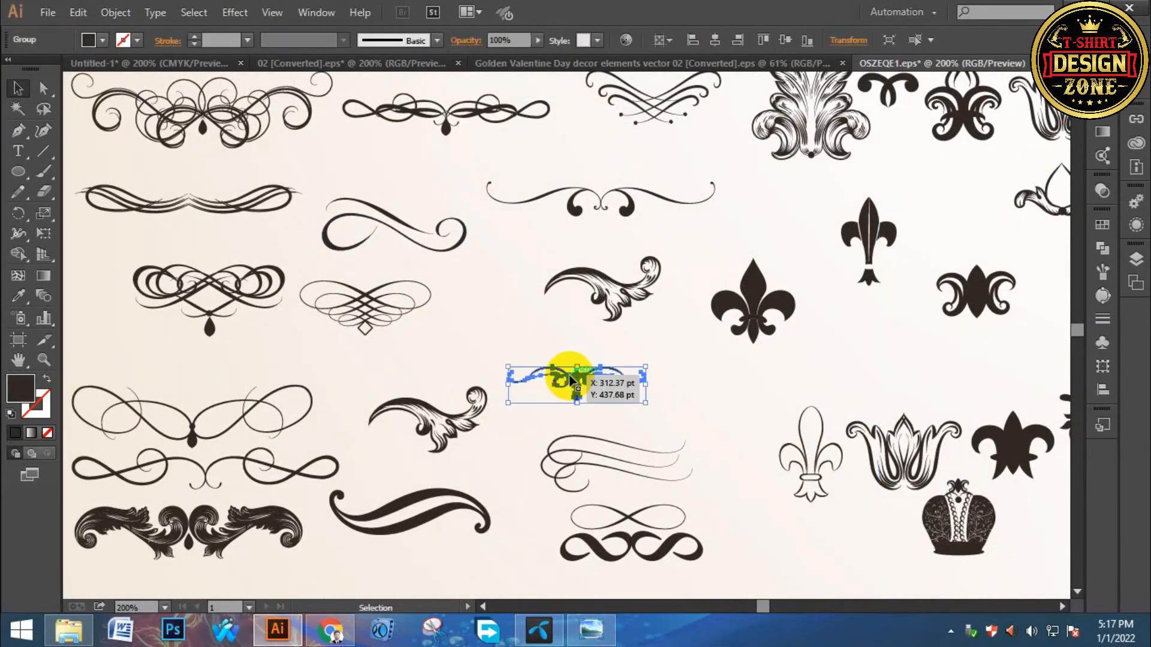
pyautogui.click(120, 63)
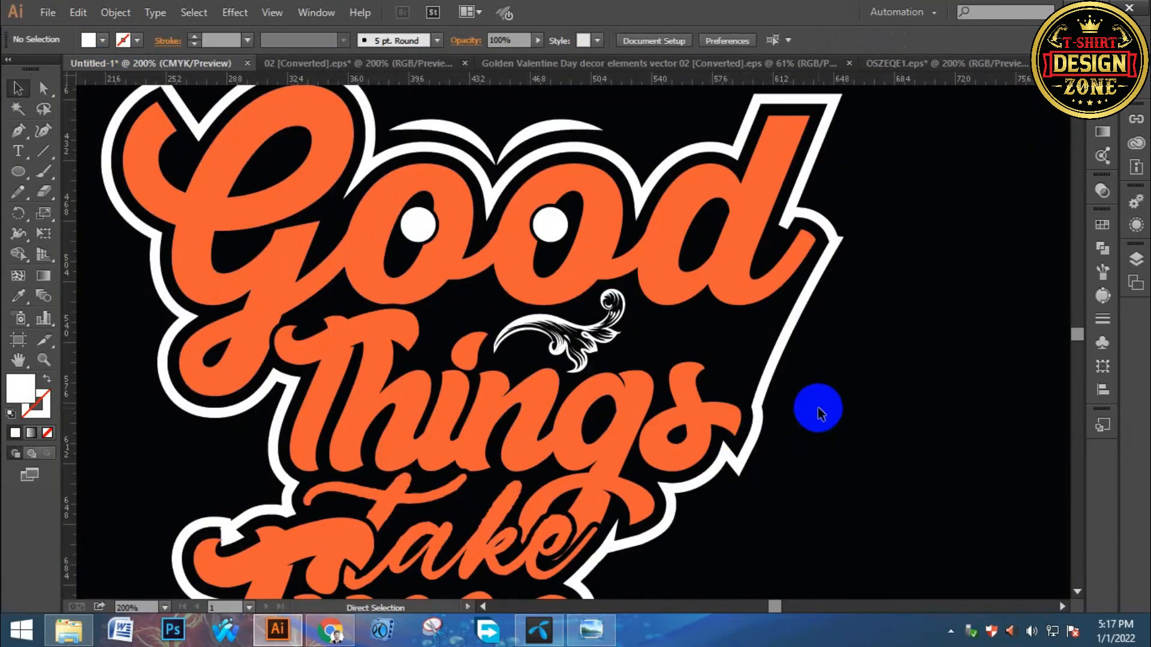
pyautogui.hotkey('ctrl', 'v')
pyautogui.click(88, 40)
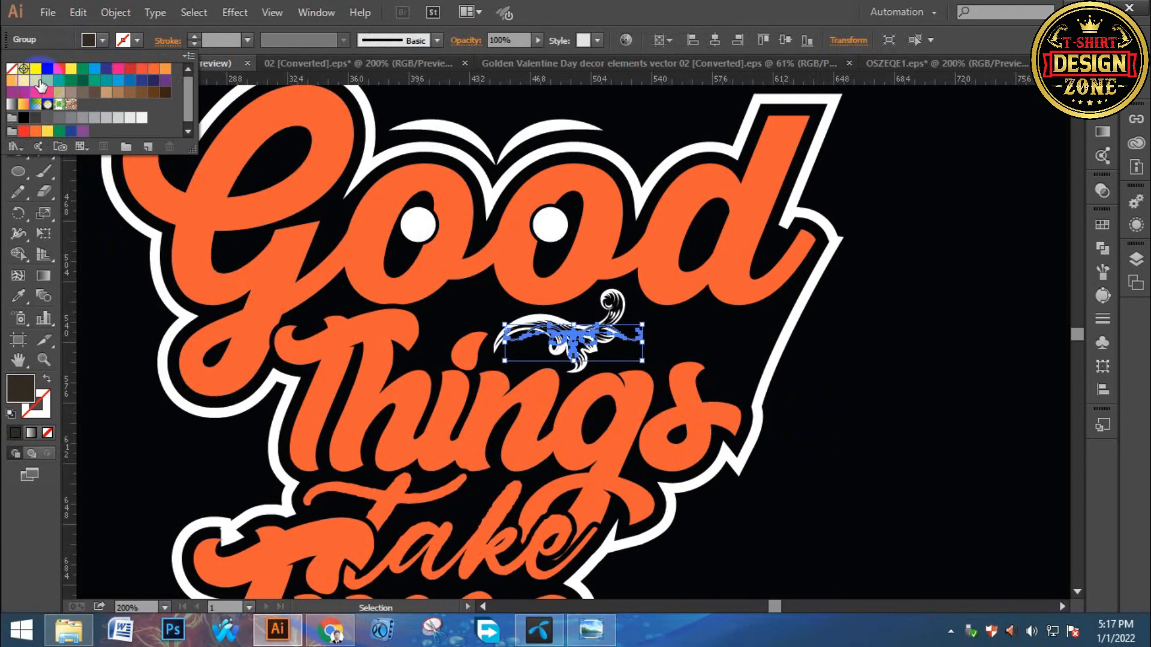
pyautogui.click(36, 68)
# - Position the white scroll ornament between Good and Things, beside the leafy swirl and above the letter s
pyautogui.keyDown('ctrl'); pyautogui.click(598, 423); pyautogui.keyUp('ctrl')
pyautogui.moveTo(509, 238); pyautogui.dragTo(729, 211)
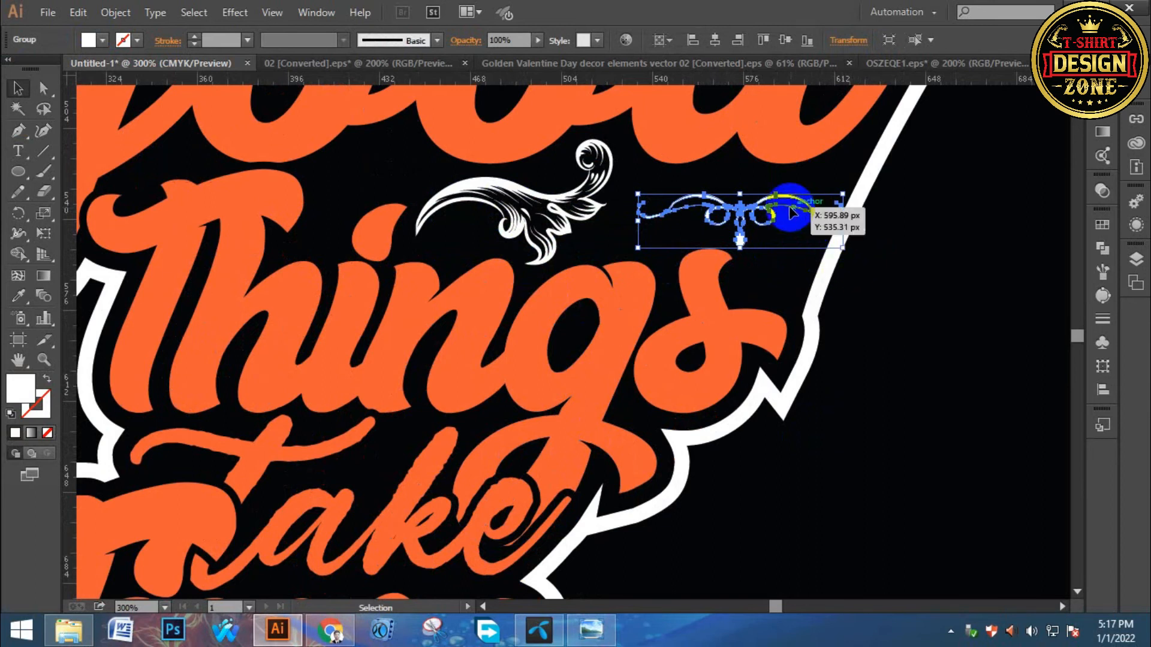
pyautogui.press('Up')
pyautogui.press('Up')
pyautogui.press('Up')
pyautogui.press('Up')
pyautogui.press('Up')
pyautogui.press('Up')
pyautogui.press('Left')
pyautogui.press('Left')
pyautogui.press('Left')
pyautogui.press('Left')
pyautogui.press('Left')
pyautogui.press('Left')
pyautogui.press('Left')
pyautogui.press('Left')
pyautogui.press('Left')
pyautogui.press('Left')
pyautogui.press('Left')
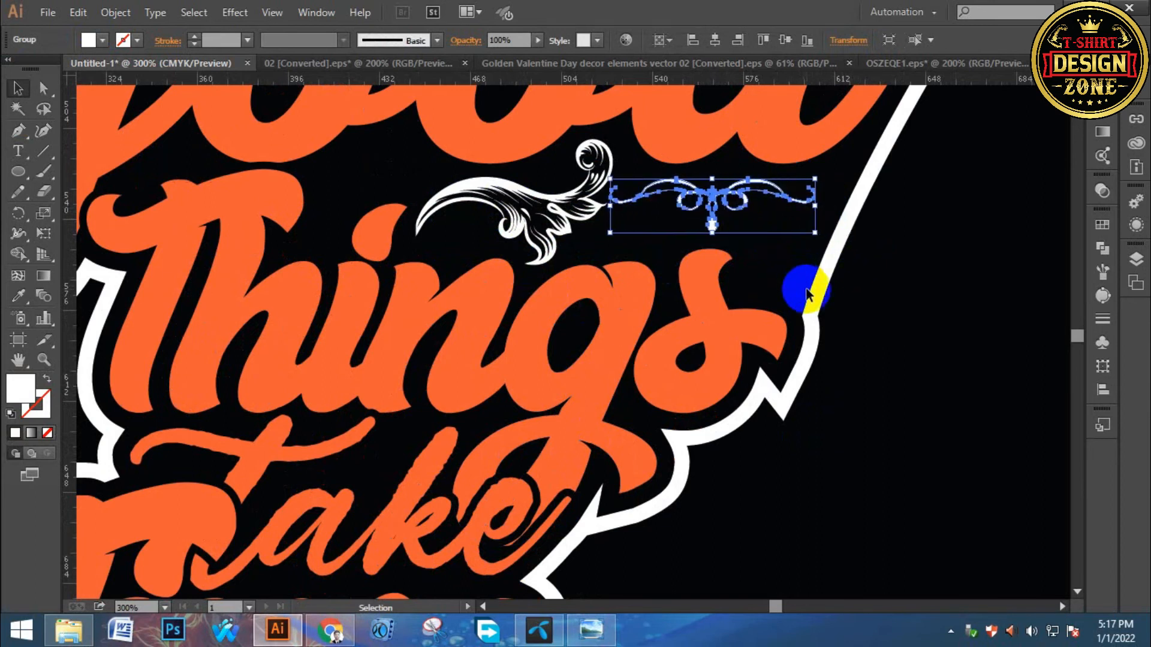
pyautogui.click(914, 331)
# - Copy the large solid fleur-de-lis from the OSZEQE1 document into the Untitled-1 design and recolor it white
pyautogui.hotkey('ctrl', '0')
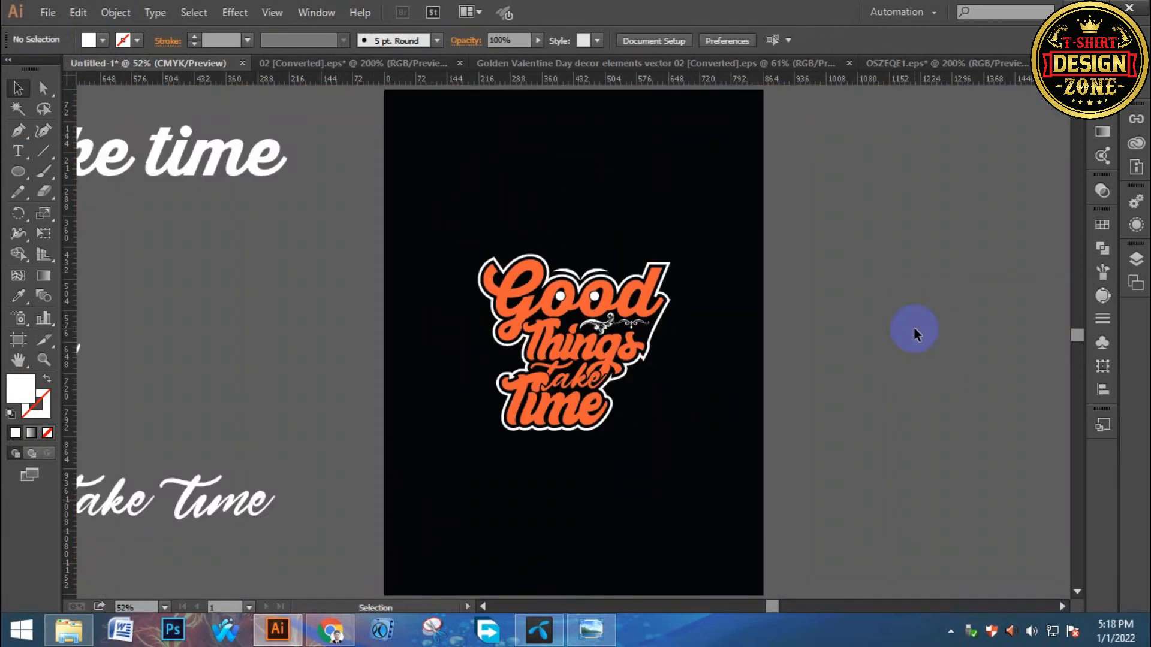
pyautogui.click(528, 294)
pyautogui.click(507, 322)
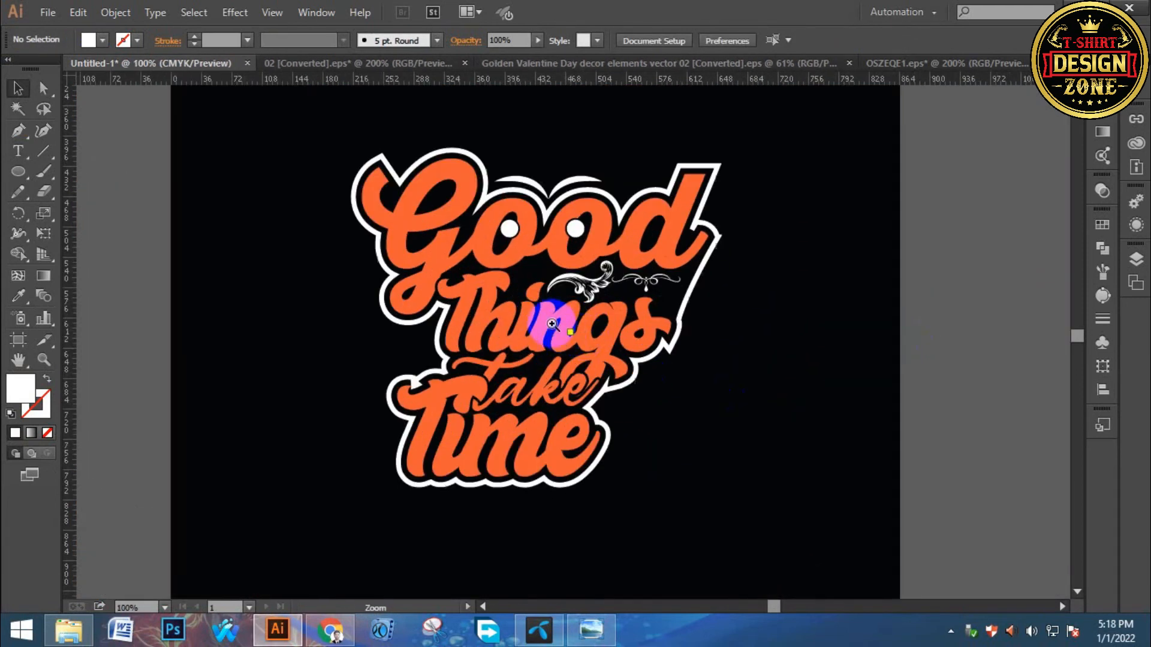
pyautogui.click(539, 305)
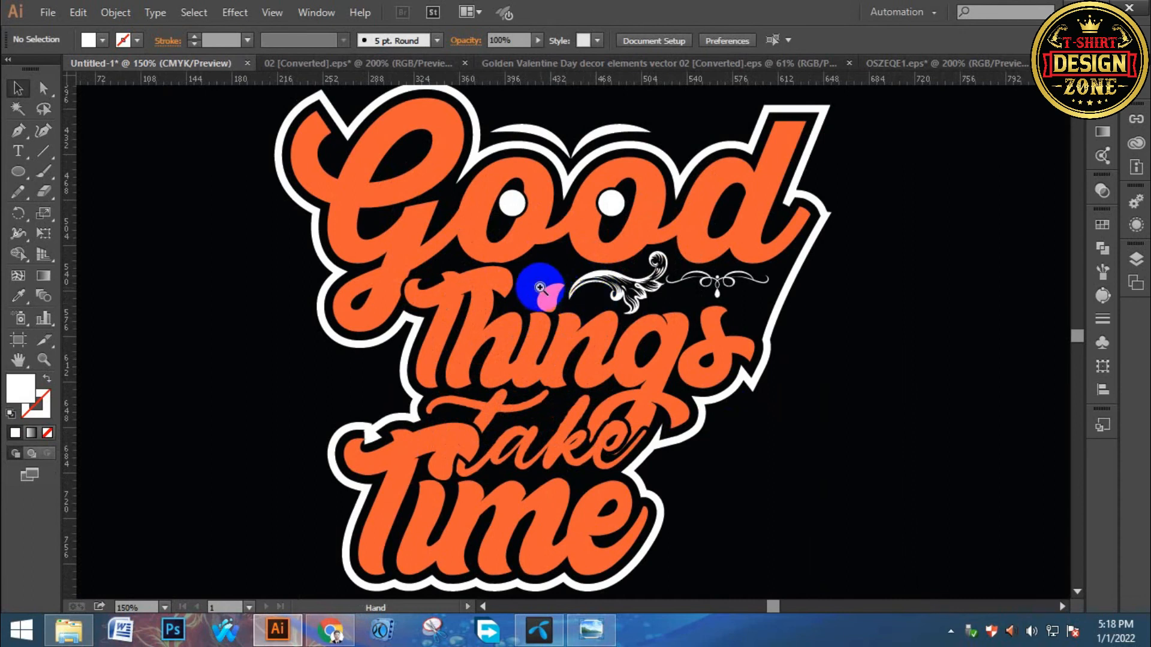
pyautogui.click(540, 288)
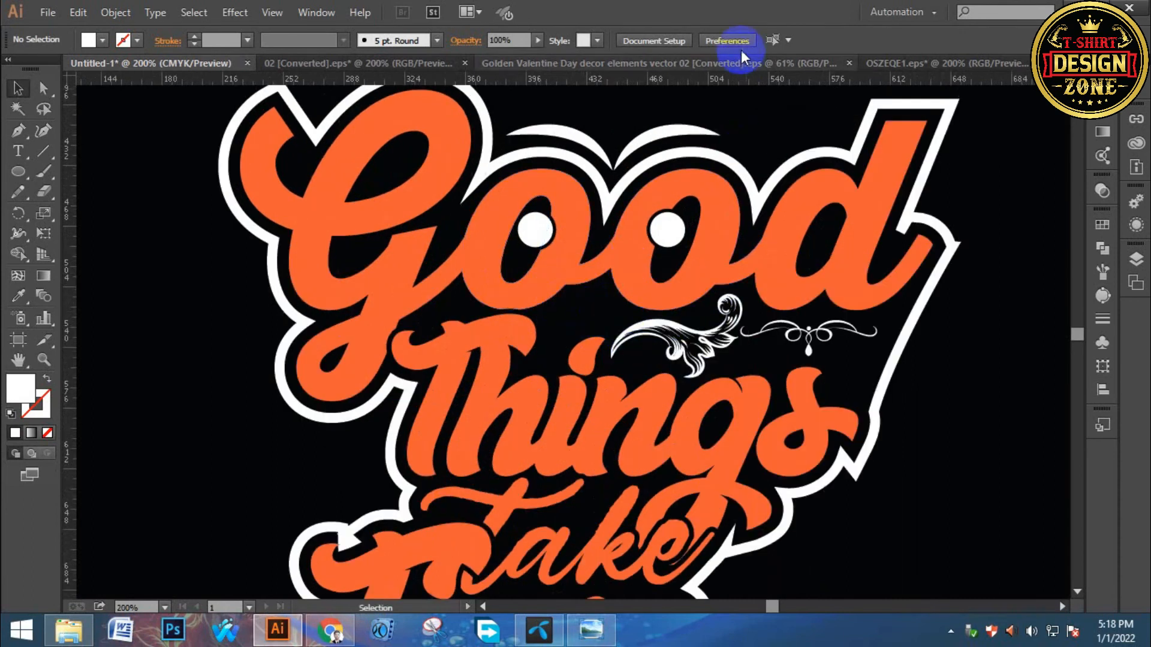
pyautogui.click(908, 61)
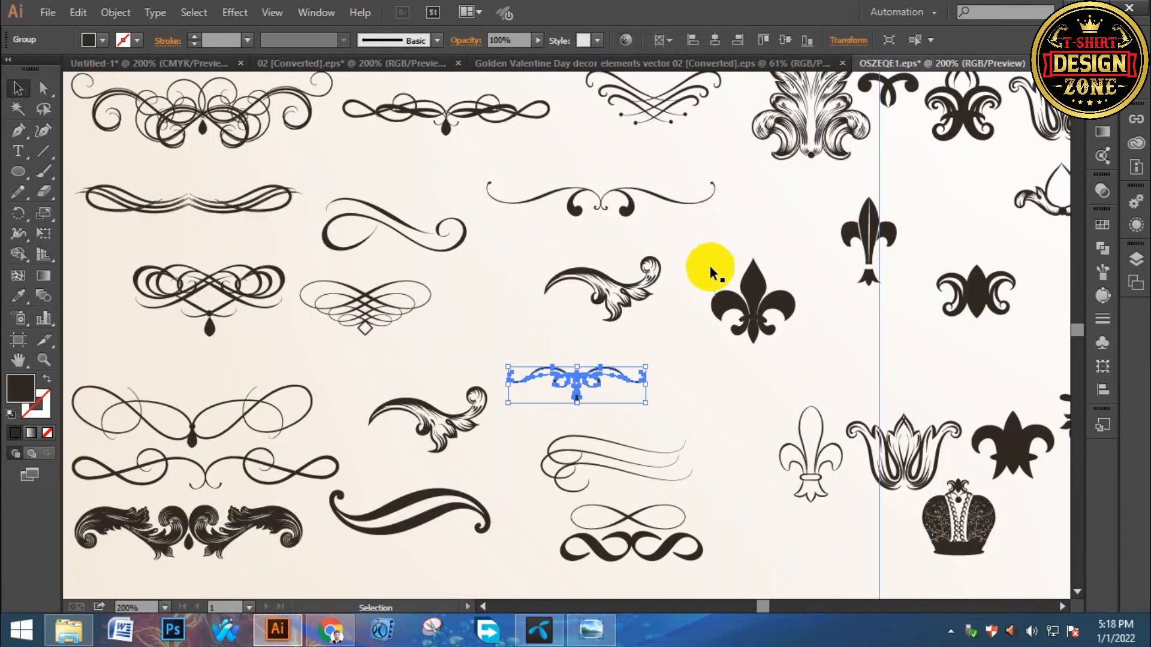
pyautogui.click(758, 289)
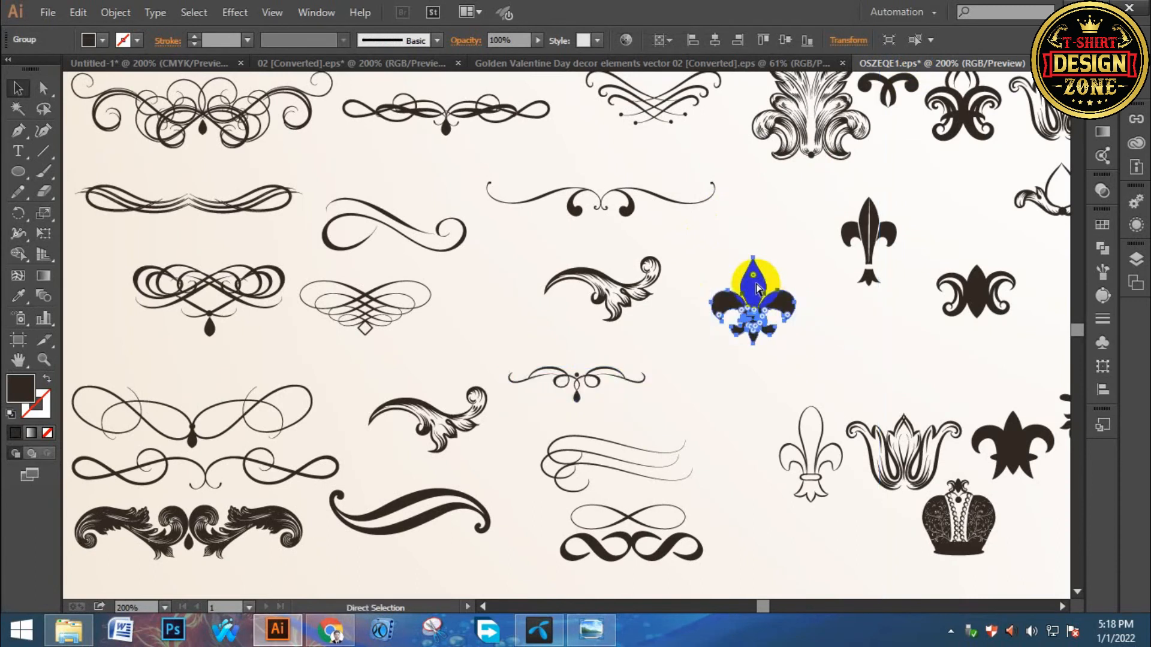
pyautogui.click(174, 62)
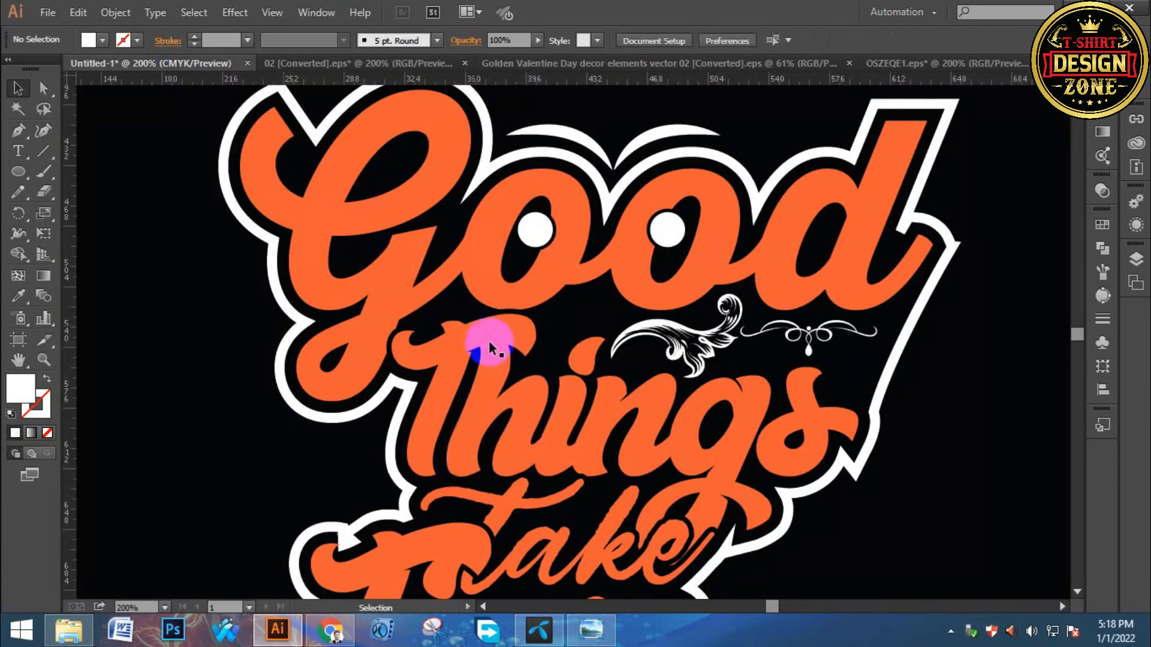
pyautogui.hotkey('ctrl', 'v')
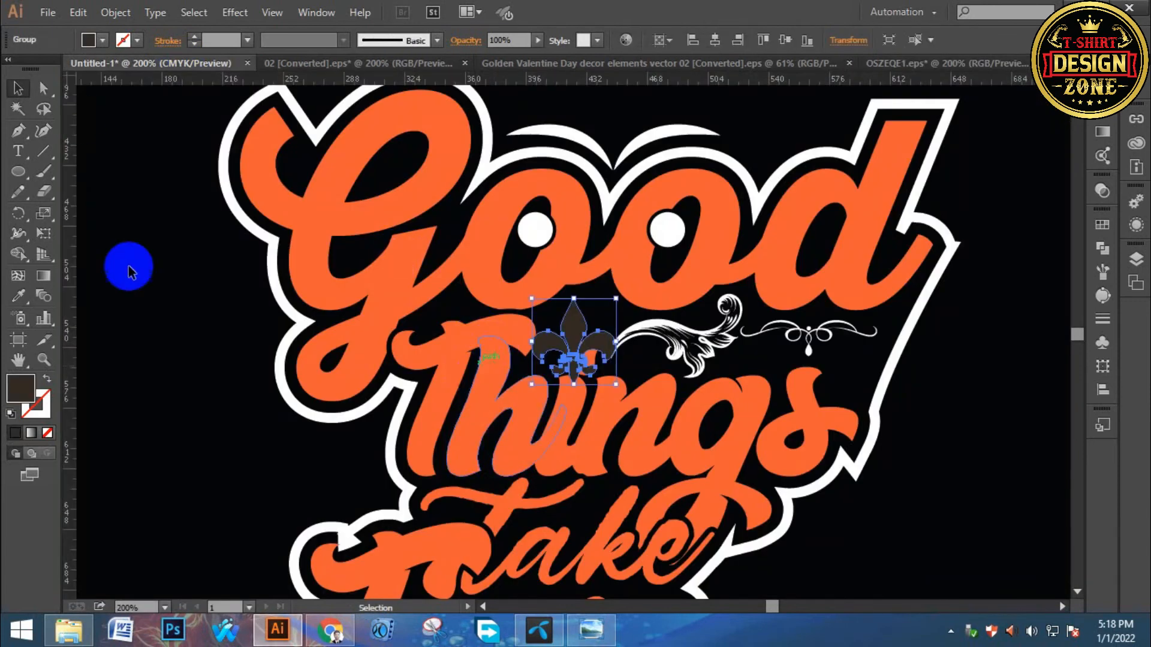
pyautogui.click(103, 40)
pyautogui.click(35, 69)
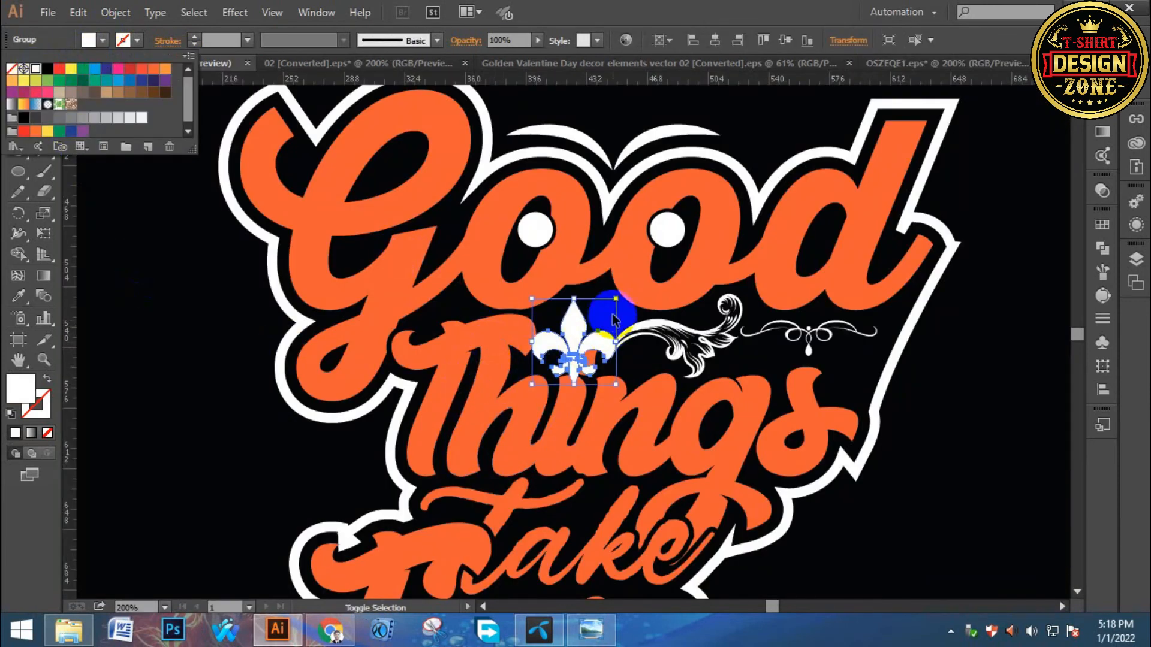
# - Scale the white fleur-de-lis down to about half size and place it just above the dot of the i in Things
pyautogui.click(615, 302)
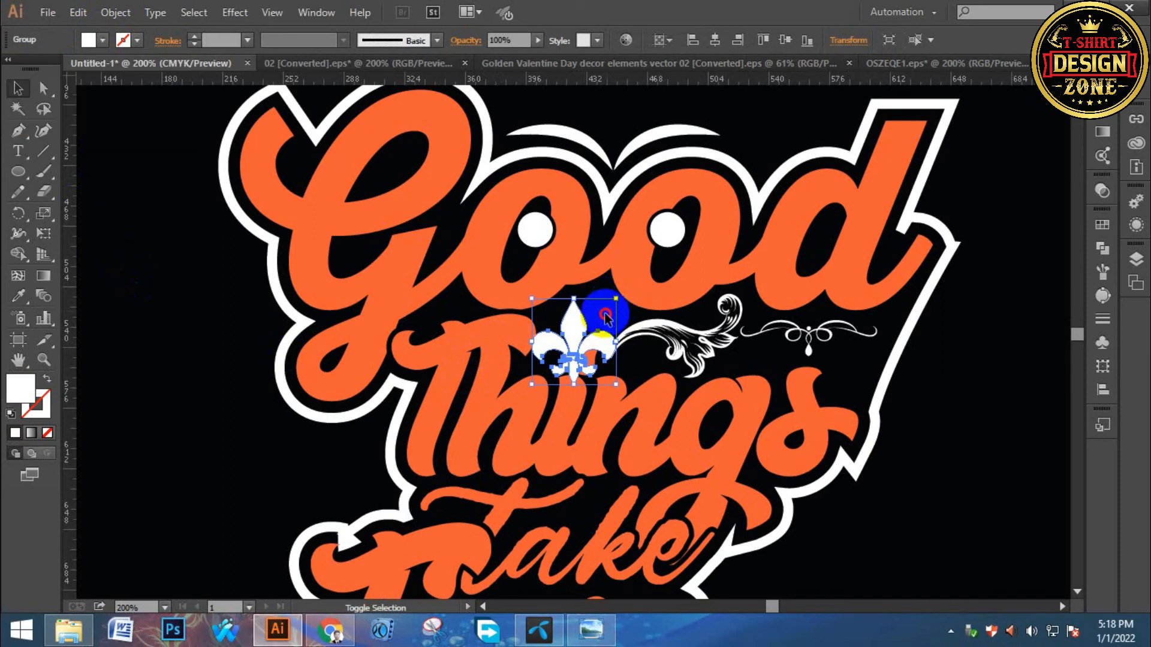
pyautogui.click(602, 353)
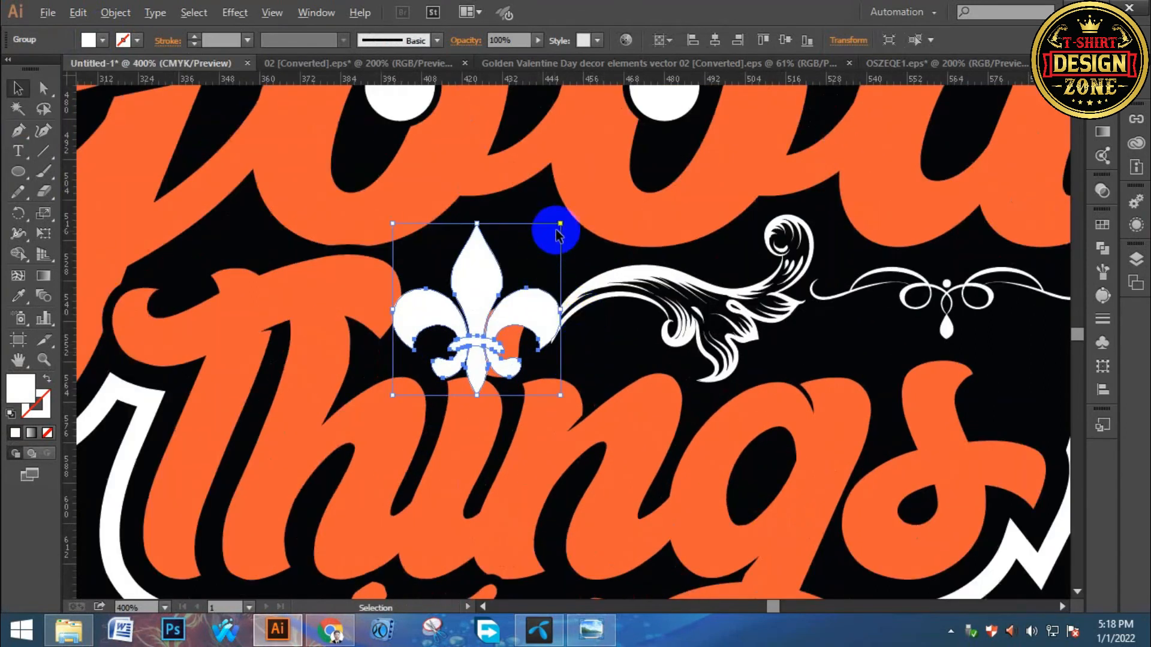
pyautogui.moveTo(560, 225); pyautogui.dragTo(507, 232)
pyautogui.click(579, 362)
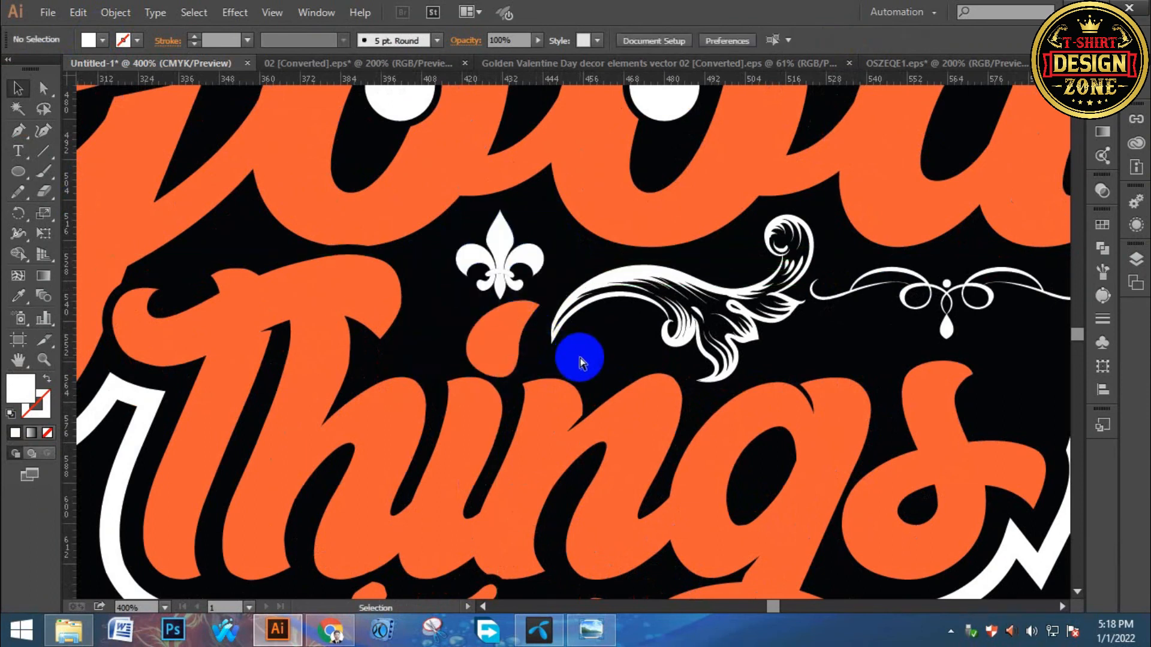
# - Examine the lettering and its three white ornaments in the full design and at closer zoom
pyautogui.hotkey('ctrl', '0')
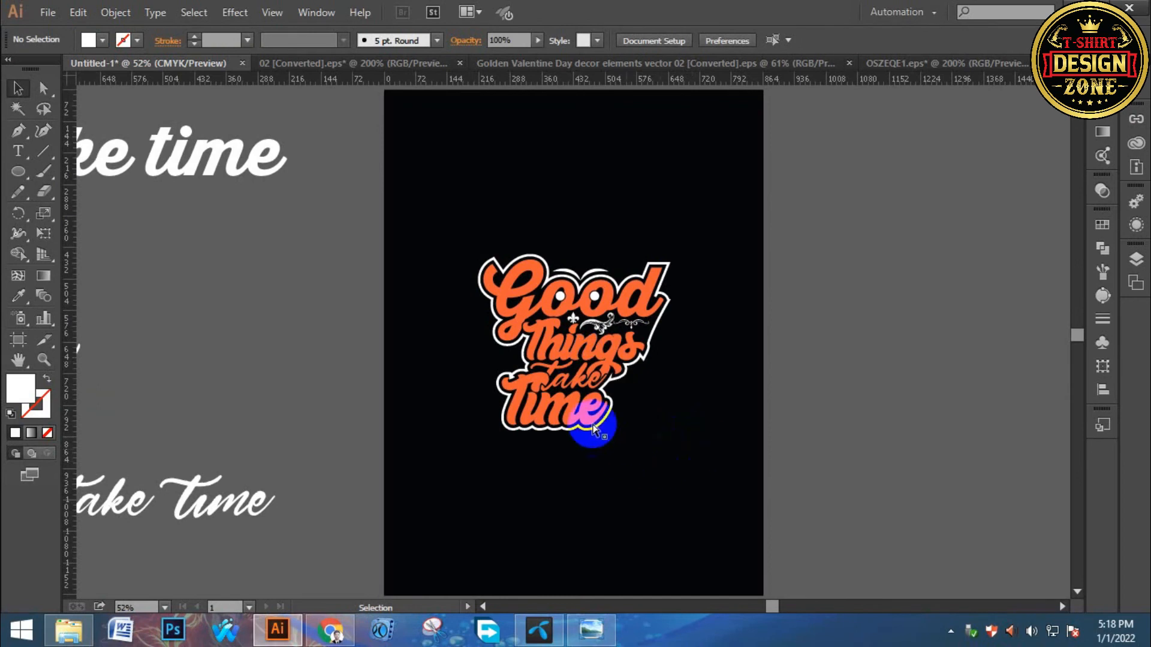
pyautogui.keyDown('ctrl'); pyautogui.click(576, 394); pyautogui.keyUp('ctrl')
pyautogui.keyDown('ctrl'); pyautogui.click(521, 334); pyautogui.keyUp('ctrl')
pyautogui.keyDown('ctrl'); pyautogui.click(521, 333); pyautogui.keyUp('ctrl')
pyautogui.moveTo(541, 251); pyautogui.dragTo(573, 395)
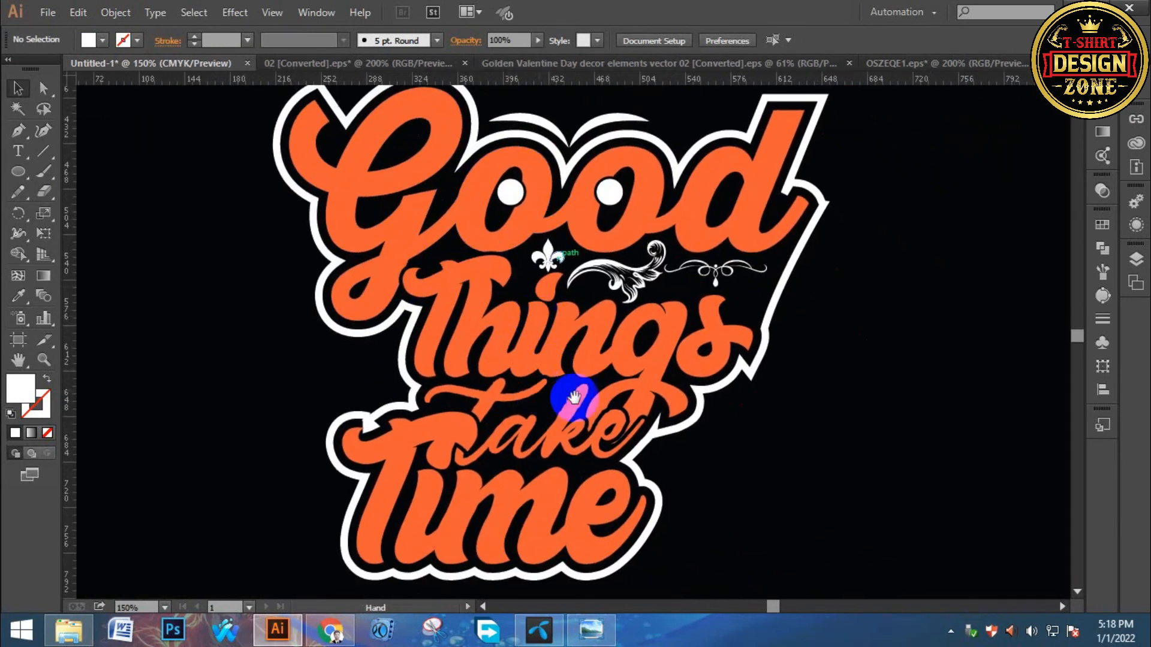
pyautogui.moveTo(443, 262); pyautogui.dragTo(465, 380)
pyautogui.moveTo(478, 340); pyautogui.dragTo(487, 263)
pyautogui.hotkey('ctrl', '0')
pyautogui.press('z')
pyautogui.keyDown('ctrl'); pyautogui.click(540, 356); pyautogui.keyUp('ctrl')
pyautogui.keyDown('ctrl'); pyautogui.click(540, 356); pyautogui.keyUp('ctrl')
pyautogui.keyDown('ctrl'); pyautogui.click(540, 357); pyautogui.keyUp('ctrl')
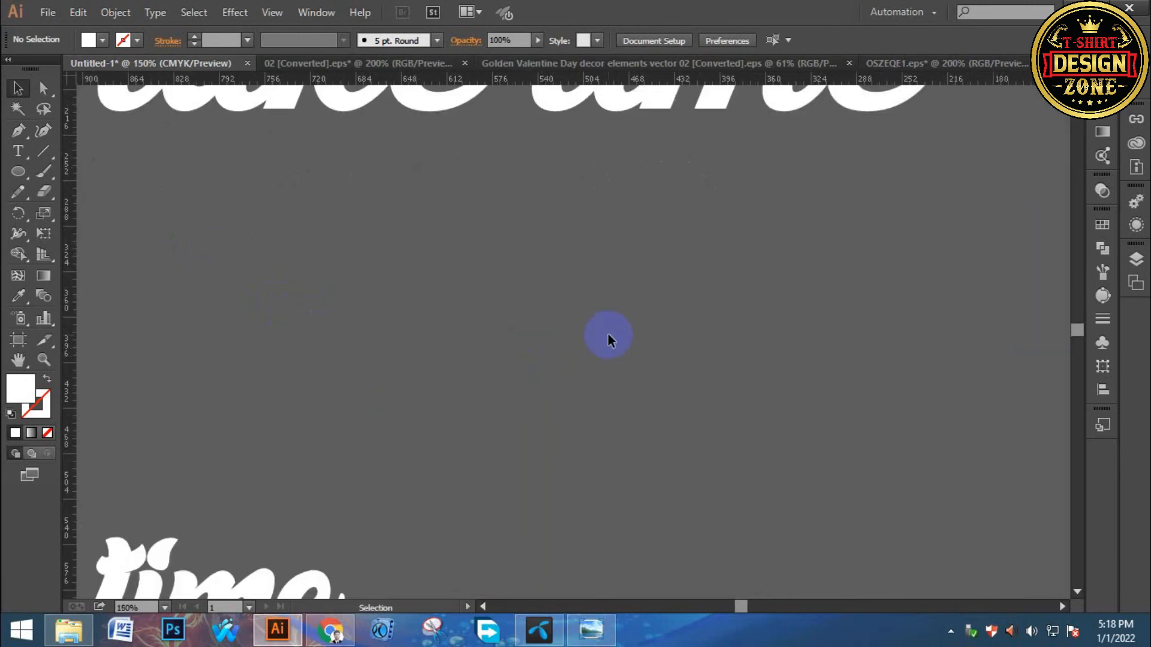
pyautogui.hotkey('ctrl', '0')
pyautogui.hotkey('ctrl', 'space')
pyautogui.keyDown('ctrl'); pyautogui.click(566, 327); pyautogui.keyUp('ctrl')
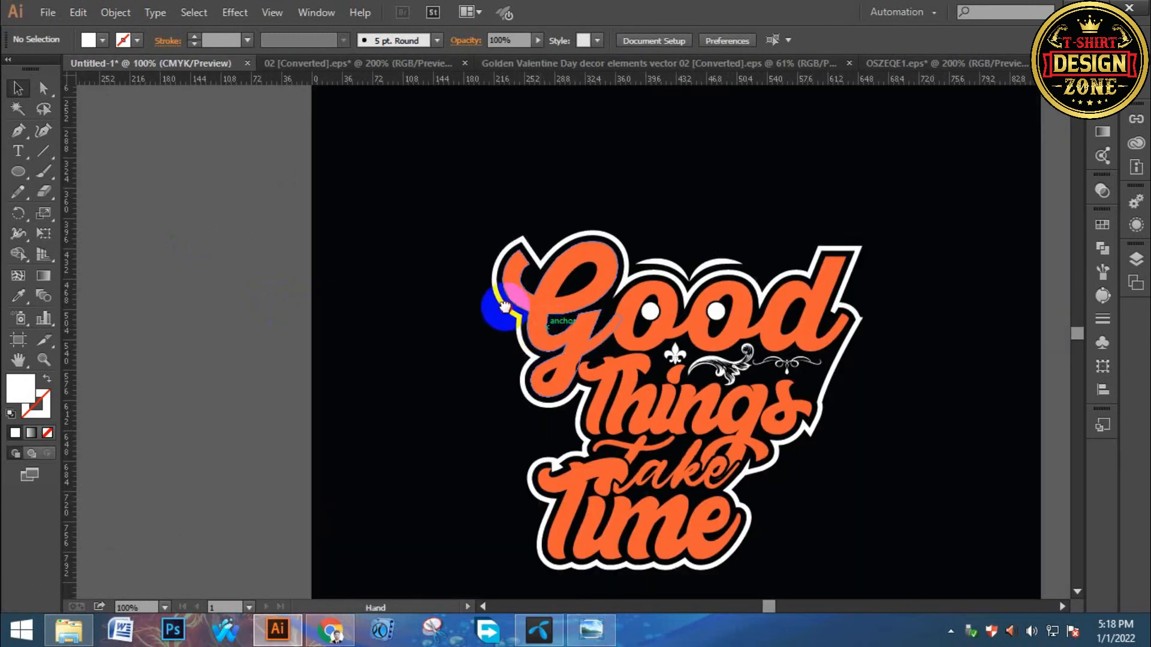
pyautogui.keyDown('ctrl'); pyautogui.click(493, 308); pyautogui.keyUp('ctrl')
# - Draw a flat white ellipse about 79 px wide and 10 px high on the empty area beside the artboard
pyautogui.moveTo(19, 174); pyautogui.dragTo(70, 275)
pyautogui.moveTo(108, 225); pyautogui.dragTo(102, 213)
pyautogui.moveTo(172, 216); pyautogui.dragTo(239, 218)
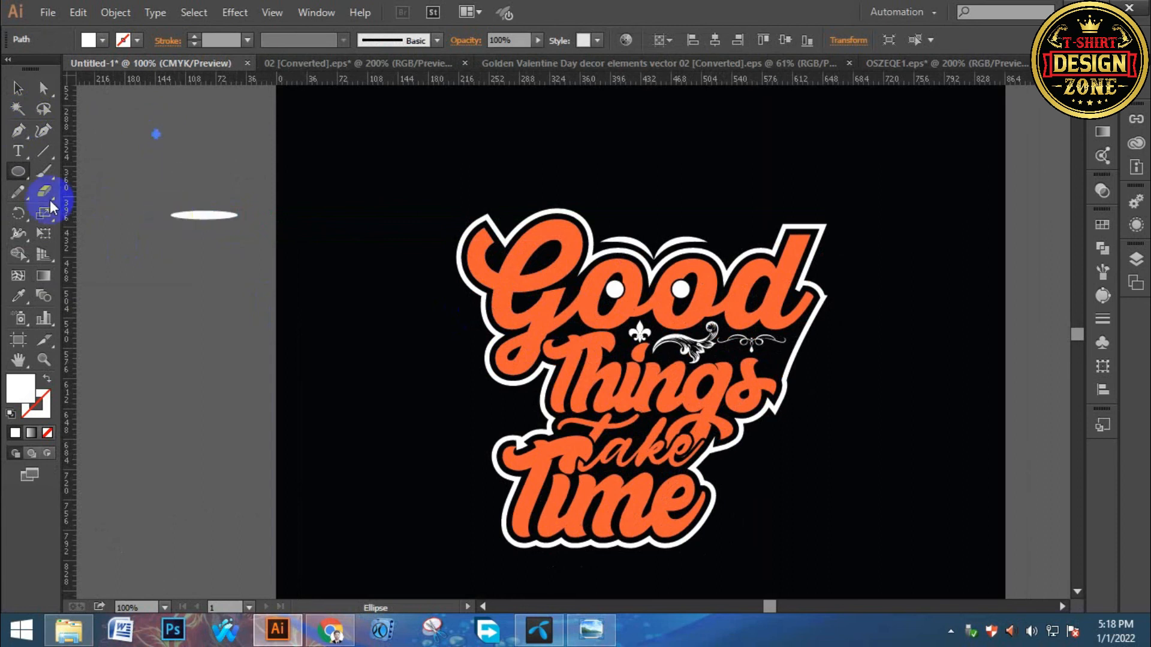
pyautogui.click(21, 90)
pyautogui.click(276, 247)
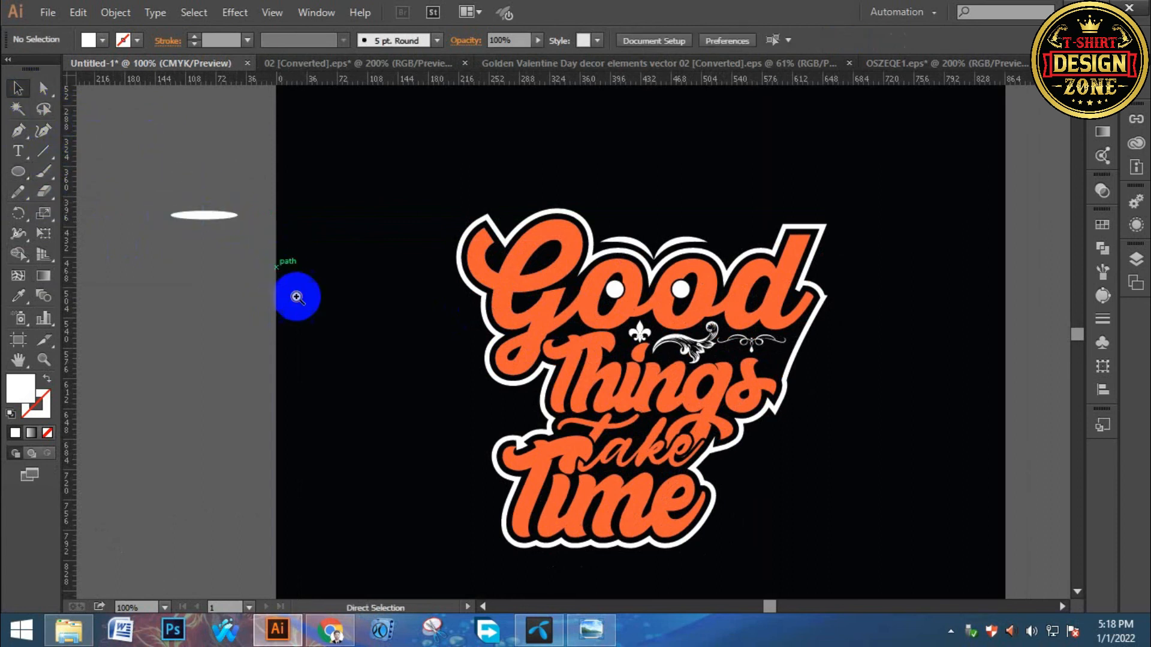
# - Reduce the white ellipse's height symmetrically about its center to form a thinner tapered sliver
pyautogui.keyDown('ctrl'); pyautogui.click(297, 295); pyautogui.keyUp('ctrl')
pyautogui.keyDown('ctrl'); pyautogui.click(492, 296); pyautogui.keyUp('ctrl')
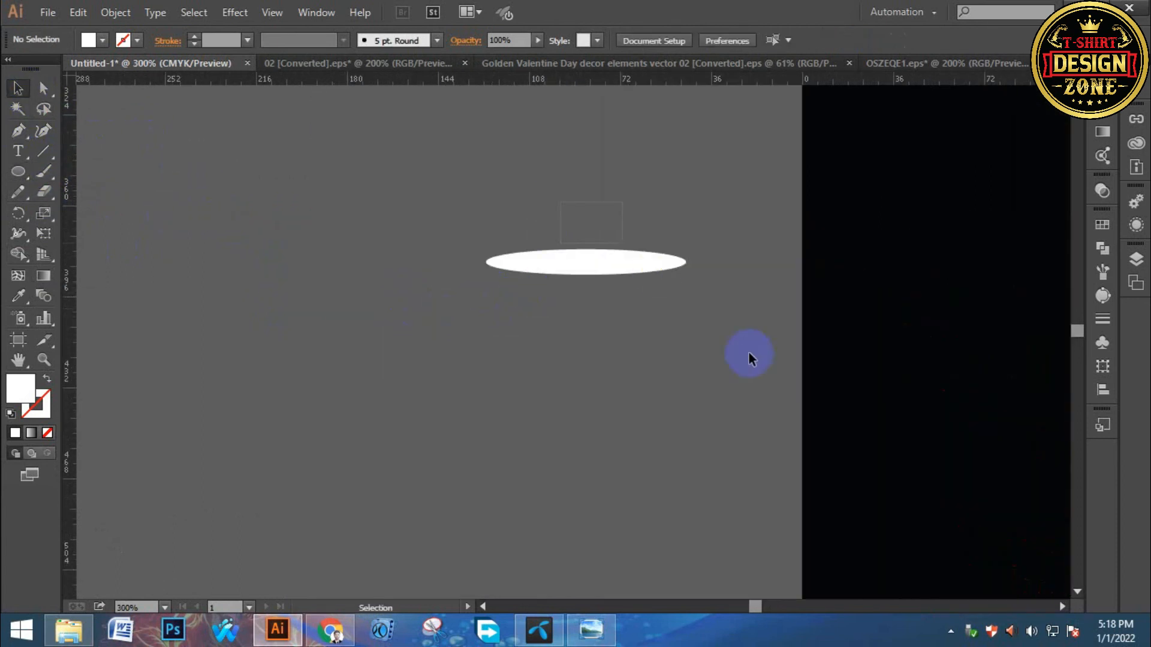
pyautogui.click(610, 269)
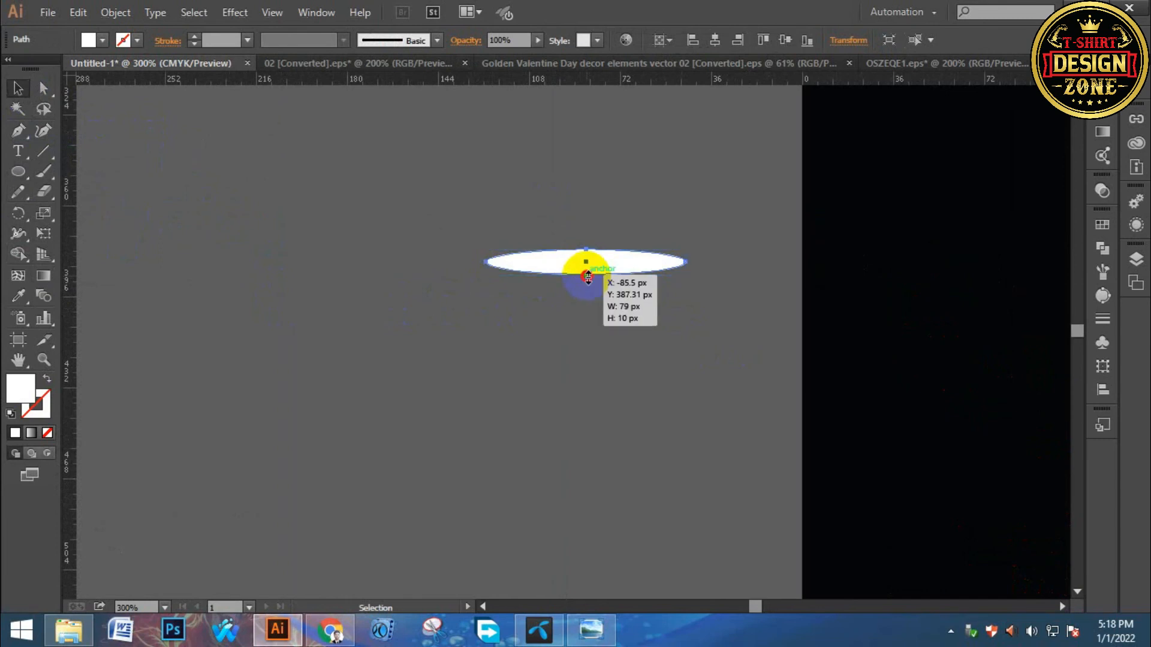
pyautogui.moveTo(585, 275); pyautogui.dragTo(580, 271)
pyautogui.click(766, 312)
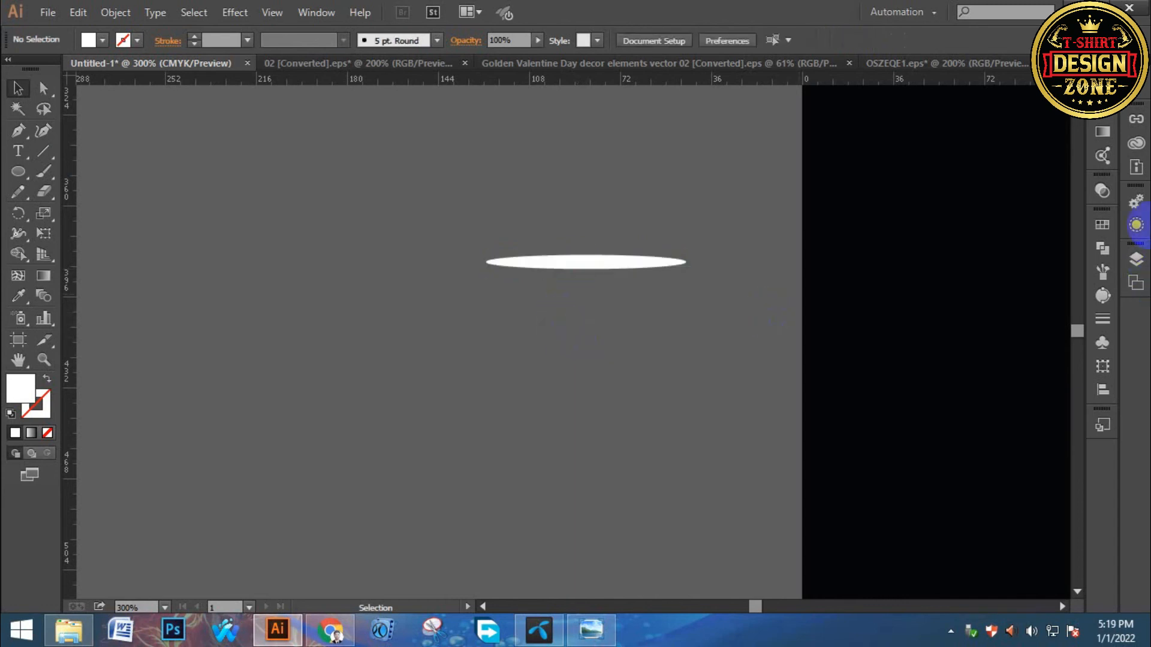
# - Define the thin ellipse as a new art brush with Stretch to Fit Stroke Length and colorization None, and activate the Paintbrush
pyautogui.click(1102, 275)
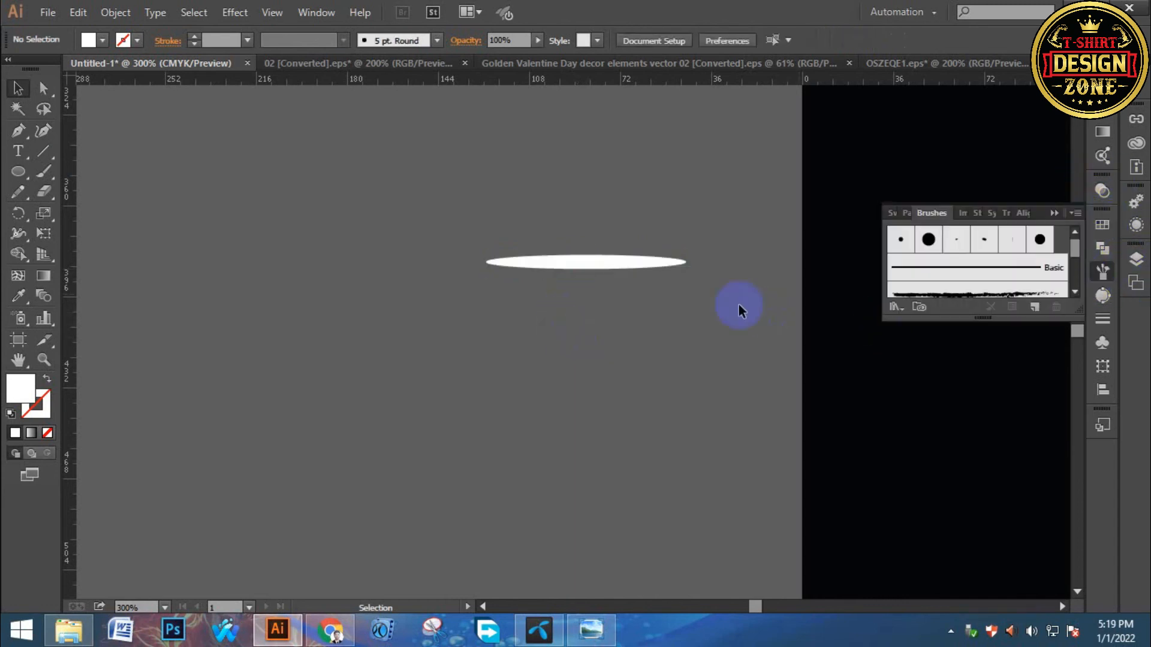
pyautogui.moveTo(647, 296); pyautogui.dragTo(957, 262)
pyautogui.click(510, 355)
pyautogui.click(523, 432)
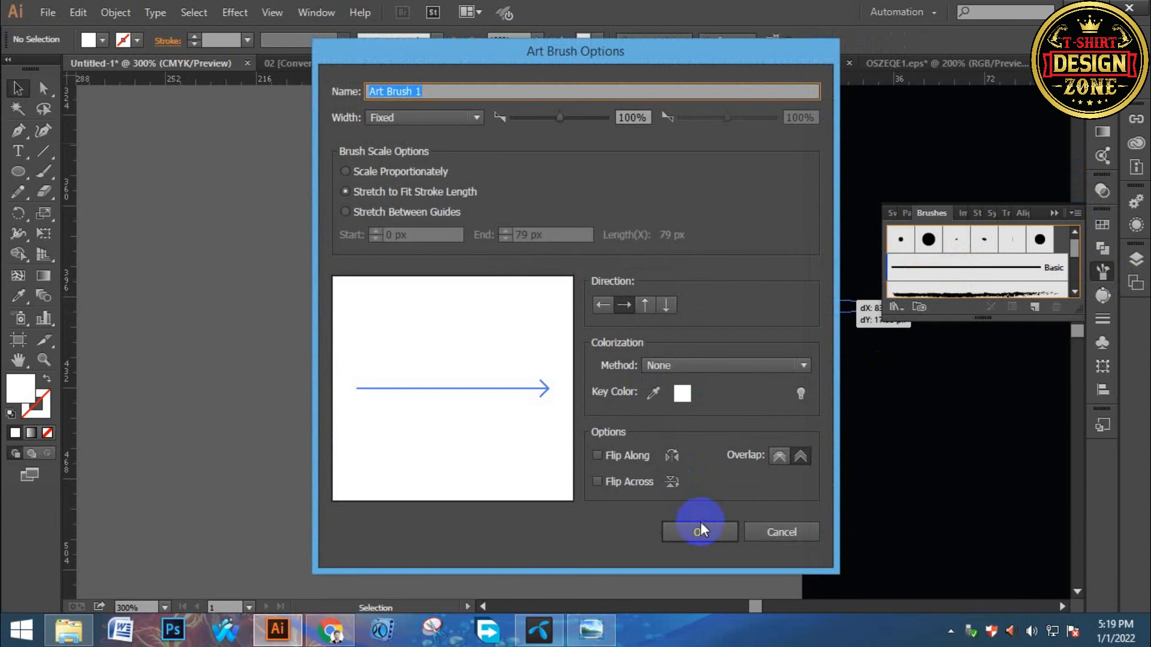
pyautogui.click(700, 528)
pyautogui.click(737, 387)
pyautogui.hotkey('ctrl', '0')
pyautogui.hotkey('ctrl', '=')
pyautogui.press('b')
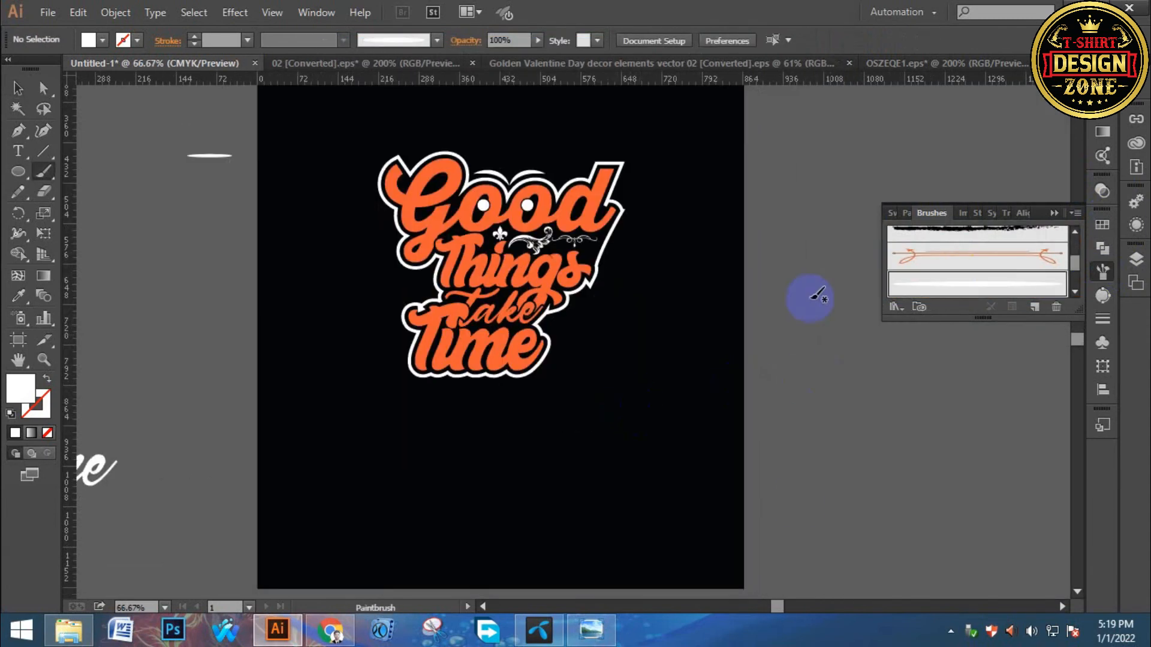
# - Paint a wavy white stroke with the new tapered brush along the humps of the "m" in "Time"
pyautogui.moveTo(814, 298); pyautogui.dragTo(616, 565)
pyautogui.hotkey('ctrl', 'z')
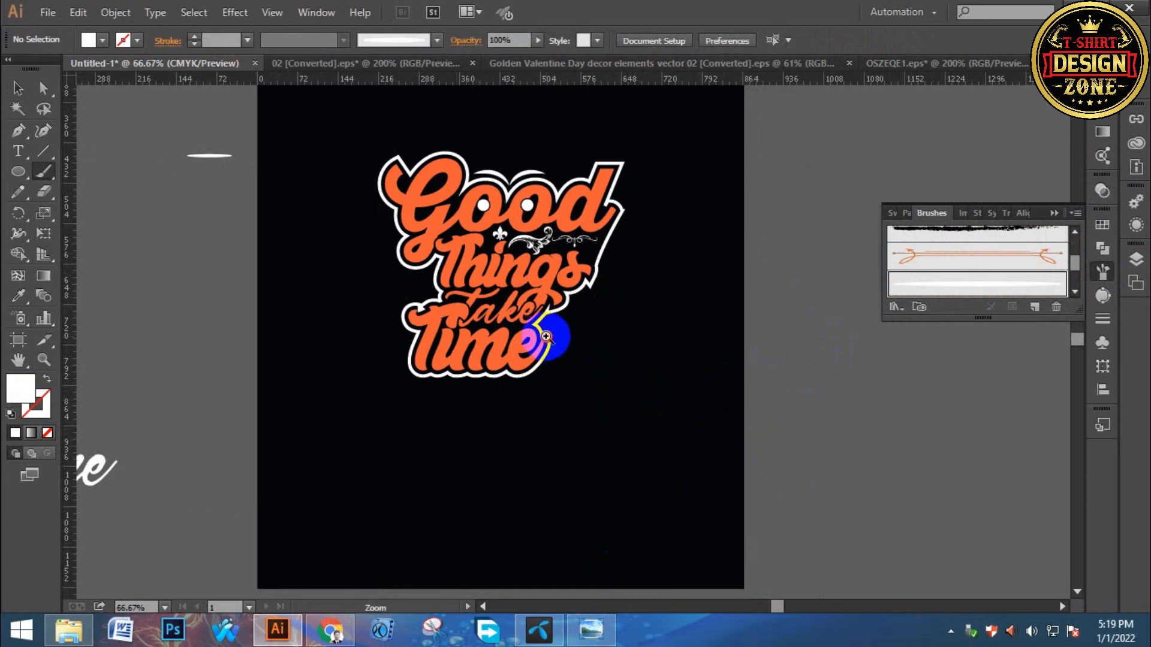
pyautogui.click(546, 337)
pyautogui.click(546, 337)
pyautogui.click(542, 336)
pyautogui.click(521, 336)
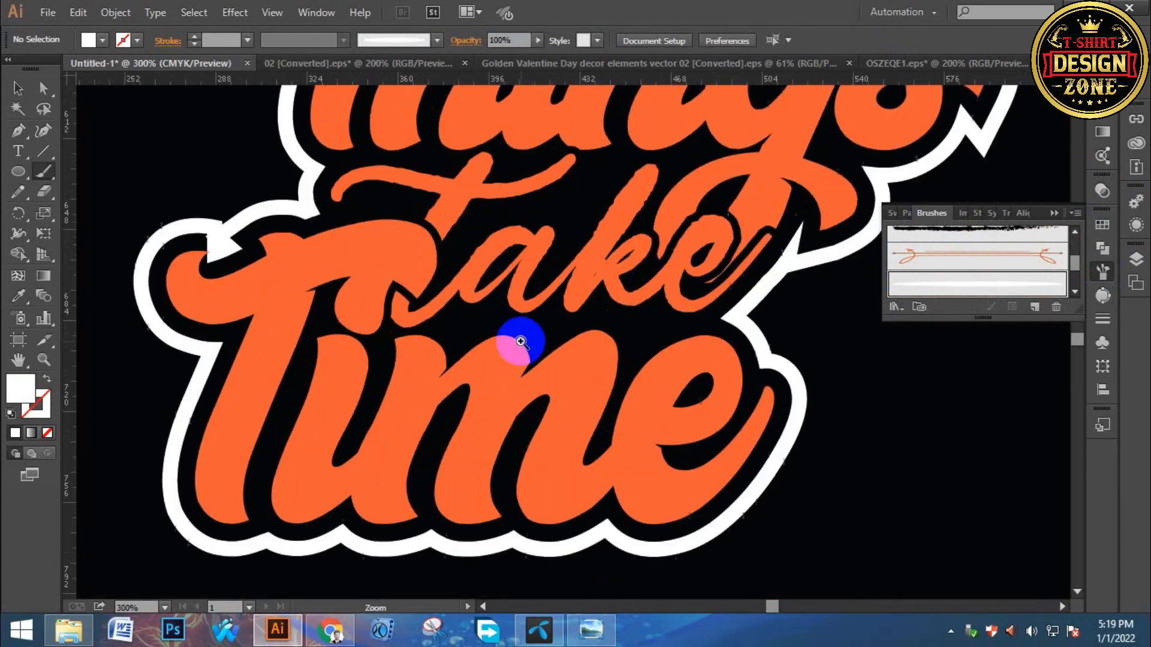
pyautogui.click(515, 337)
pyautogui.click(534, 355)
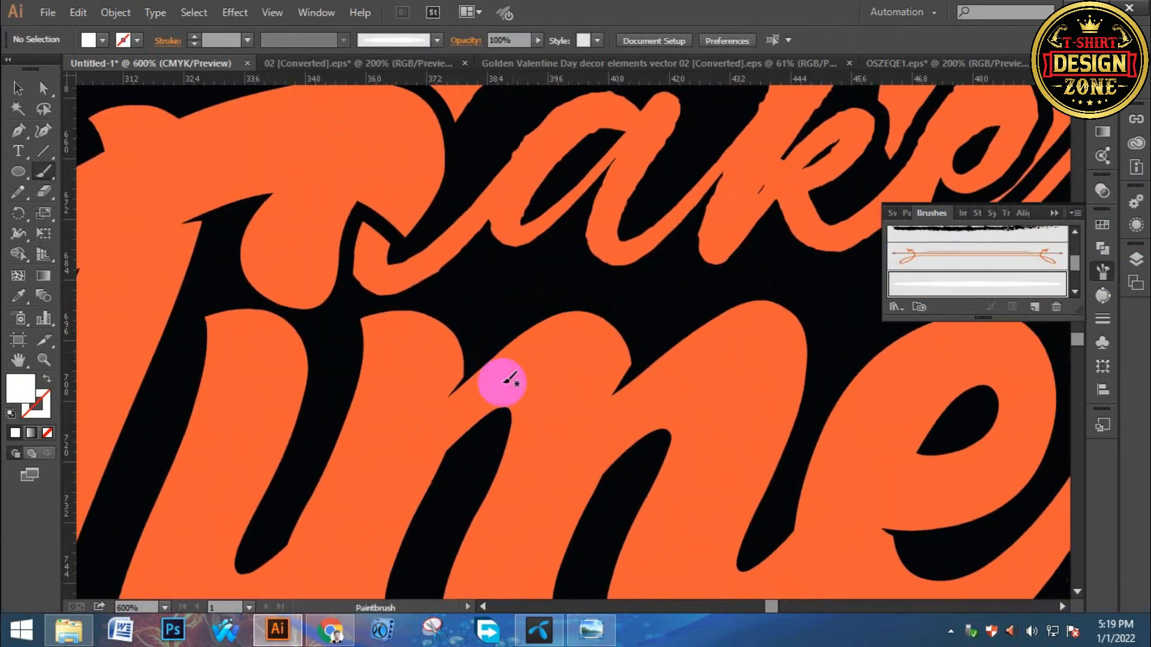
pyautogui.moveTo(444, 287)
pyautogui.mouseDown()
pyautogui.moveTo(480, 332)
pyautogui.moveTo(573, 287)
pyautogui.moveTo(623, 294)
pyautogui.moveTo(640, 325)
pyautogui.moveTo(755, 277)
pyautogui.mouseUp()
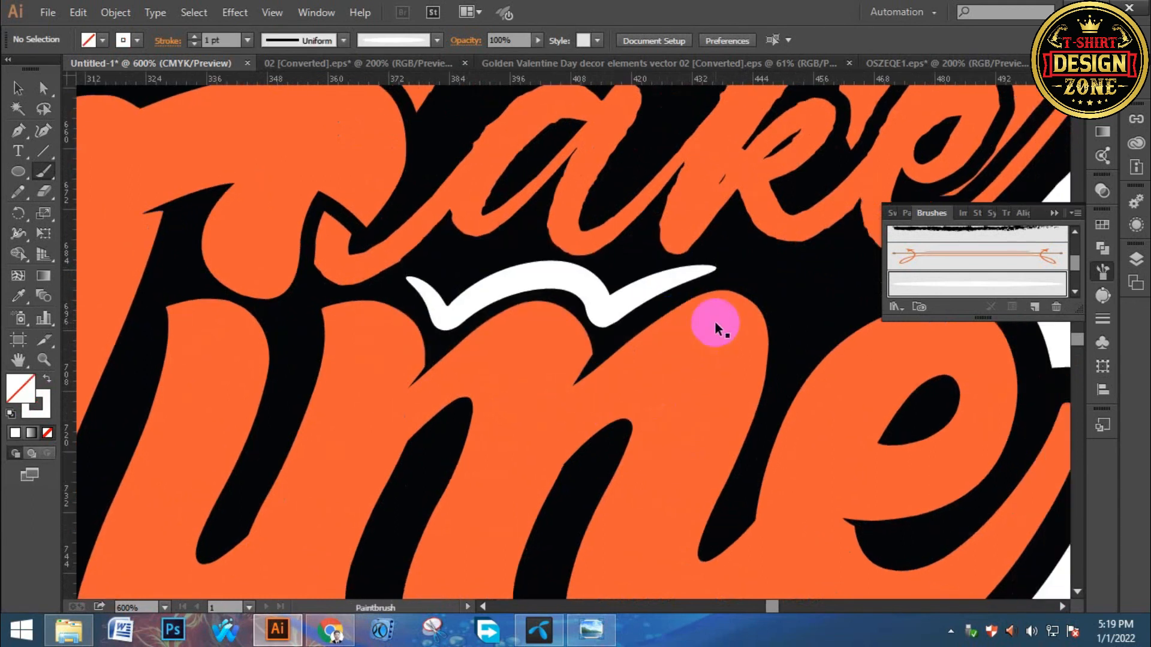
# - Paint a curved white stroke between the crossbar of the "T" and the "a" in "Take"
pyautogui.hotkey('ctrl', '0')
pyautogui.click(585, 410)
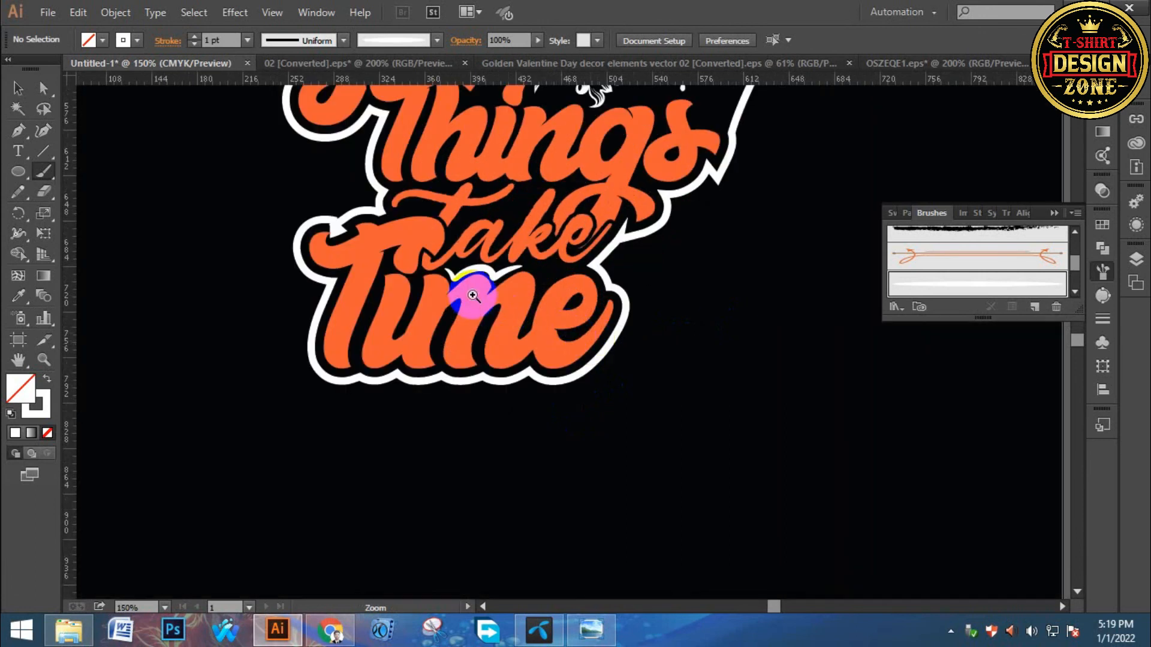
pyautogui.click(460, 291)
pyautogui.click(493, 298)
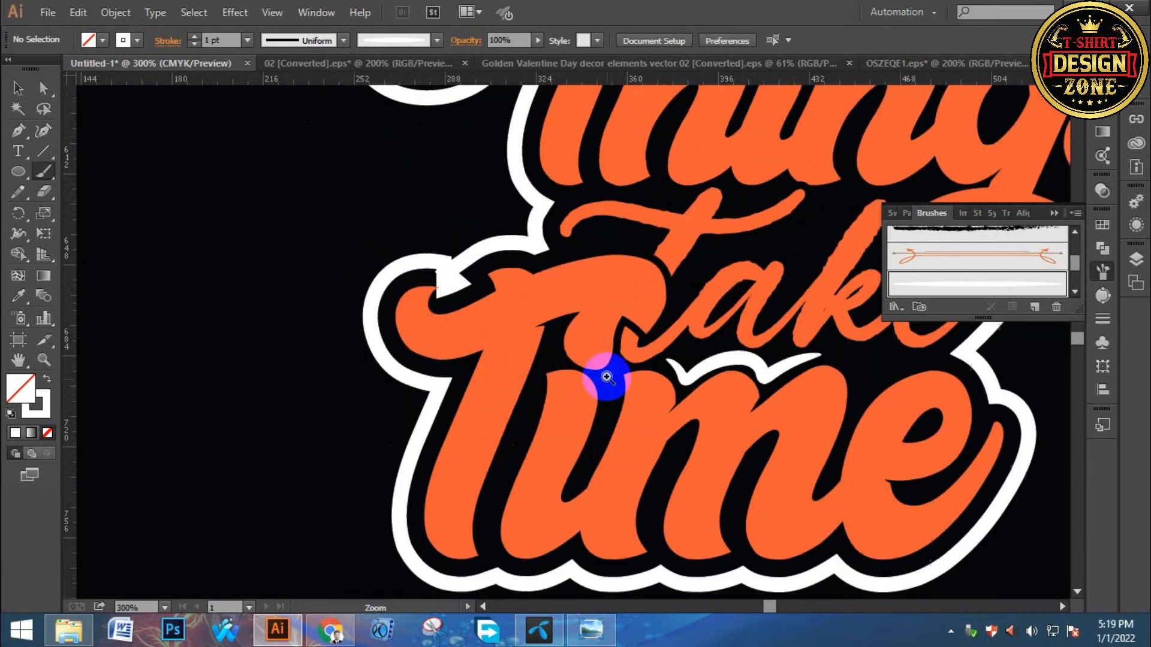
pyautogui.moveTo(756, 358); pyautogui.dragTo(588, 389)
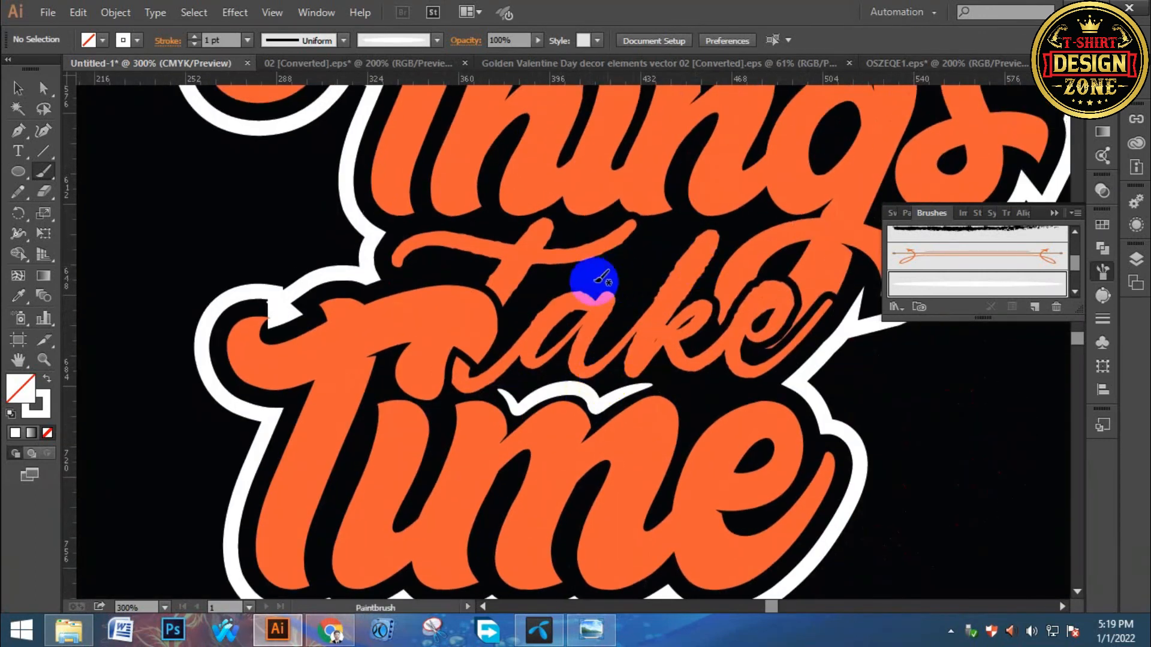
pyautogui.moveTo(670, 231)
pyautogui.mouseDown()
pyautogui.moveTo(645, 257)
pyautogui.moveTo(566, 277)
pyautogui.mouseUp()
pyautogui.hotkey('ctrl', 'z')
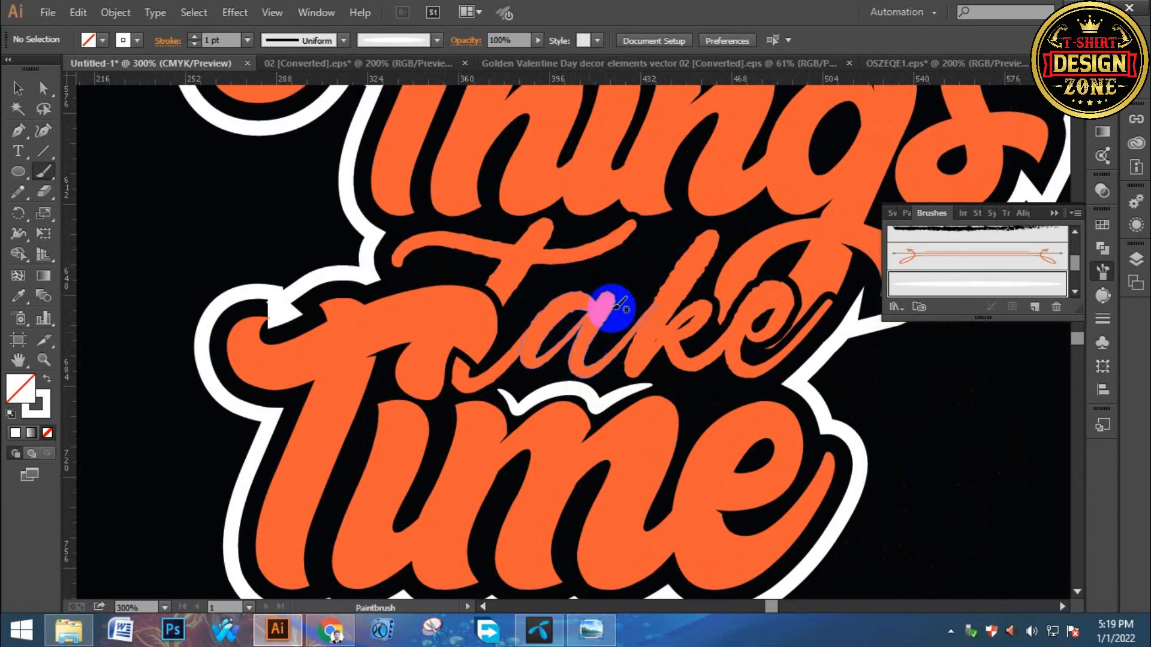
pyautogui.moveTo(549, 282); pyautogui.dragTo(621, 264)
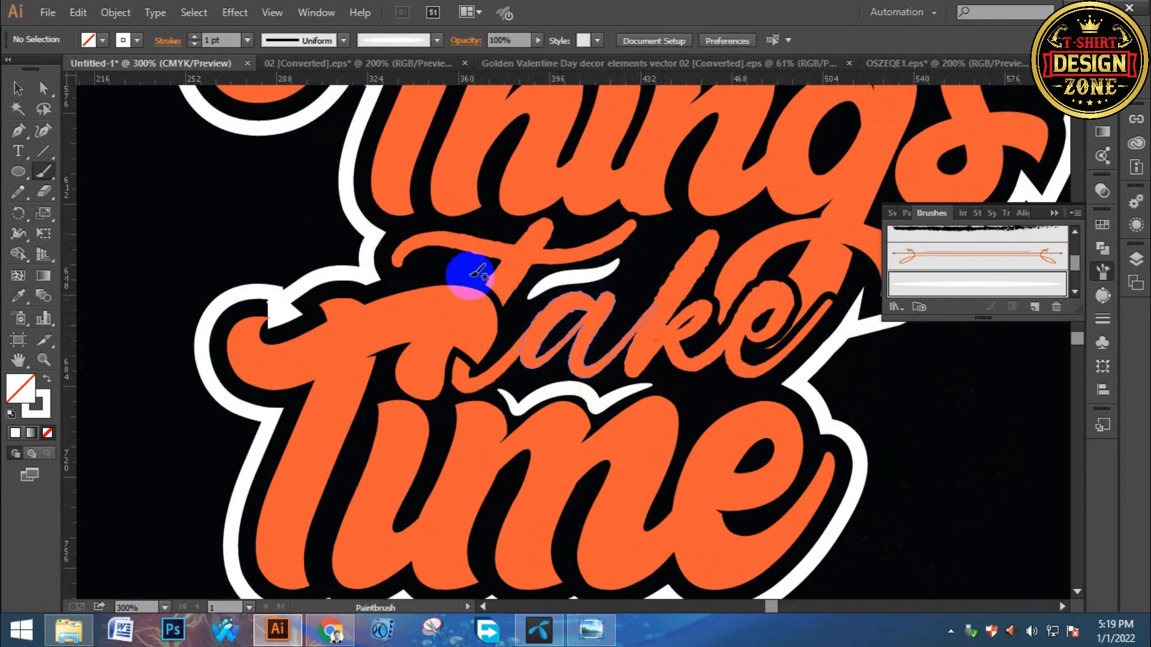
pyautogui.scroll(2, 514, 322)
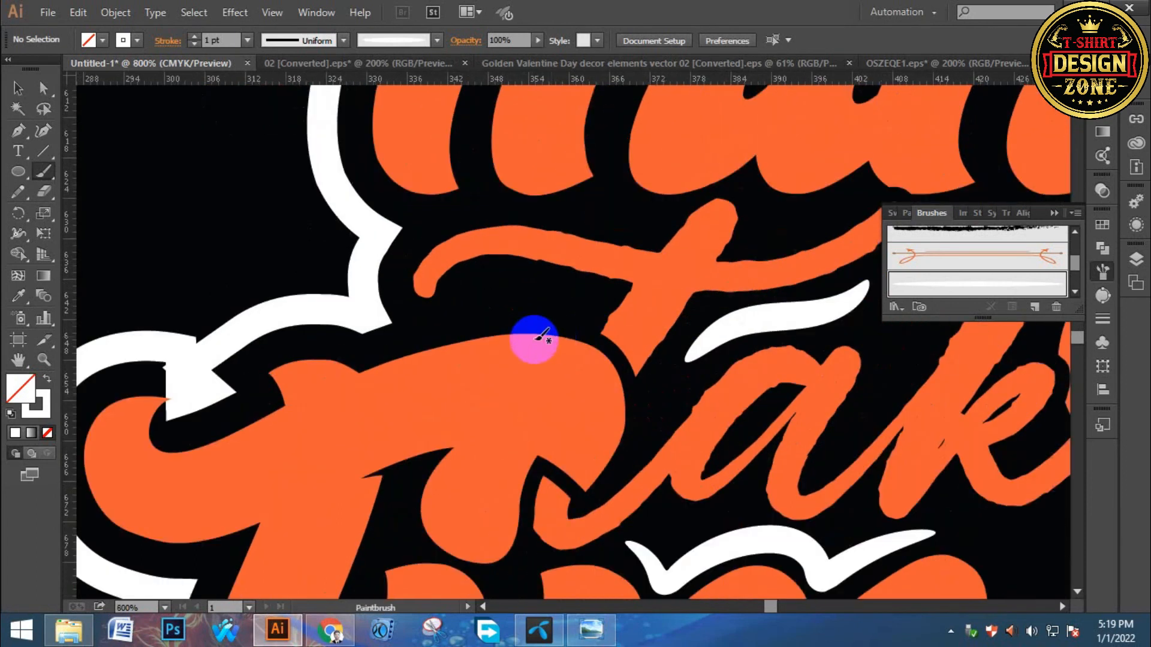
pyautogui.scroll(1, 539, 339)
pyautogui.moveTo(436, 294)
pyautogui.mouseDown()
pyautogui.moveTo(498, 258)
pyautogui.moveTo(635, 274)
pyautogui.mouseUp()
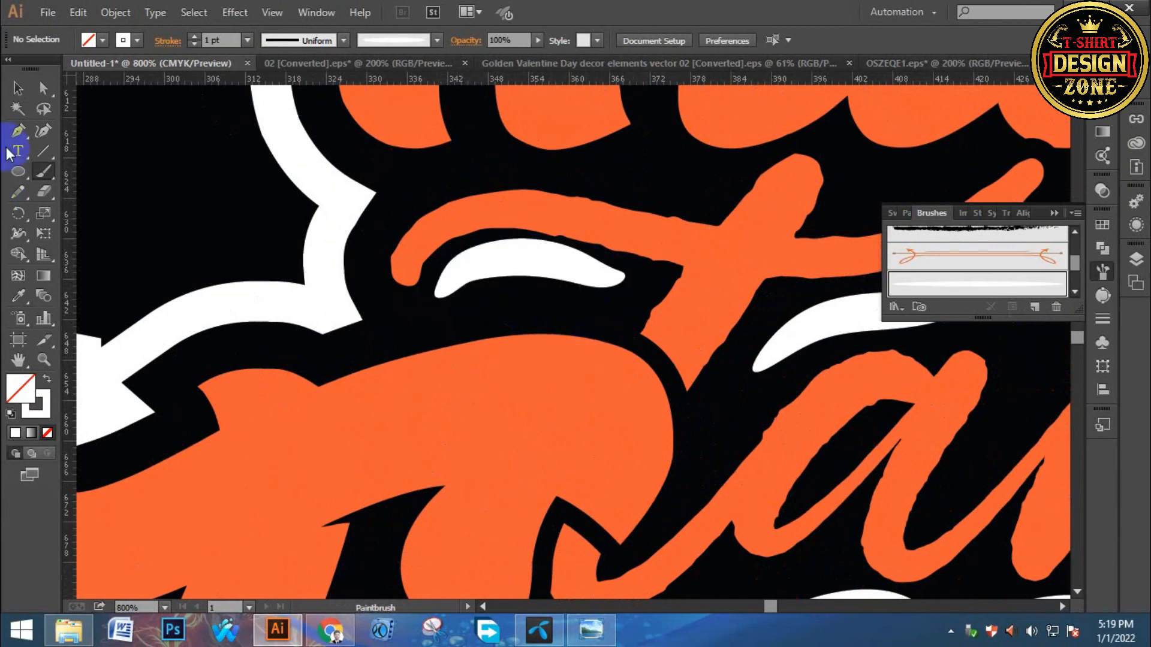
pyautogui.click(18, 90)
pyautogui.click(497, 273)
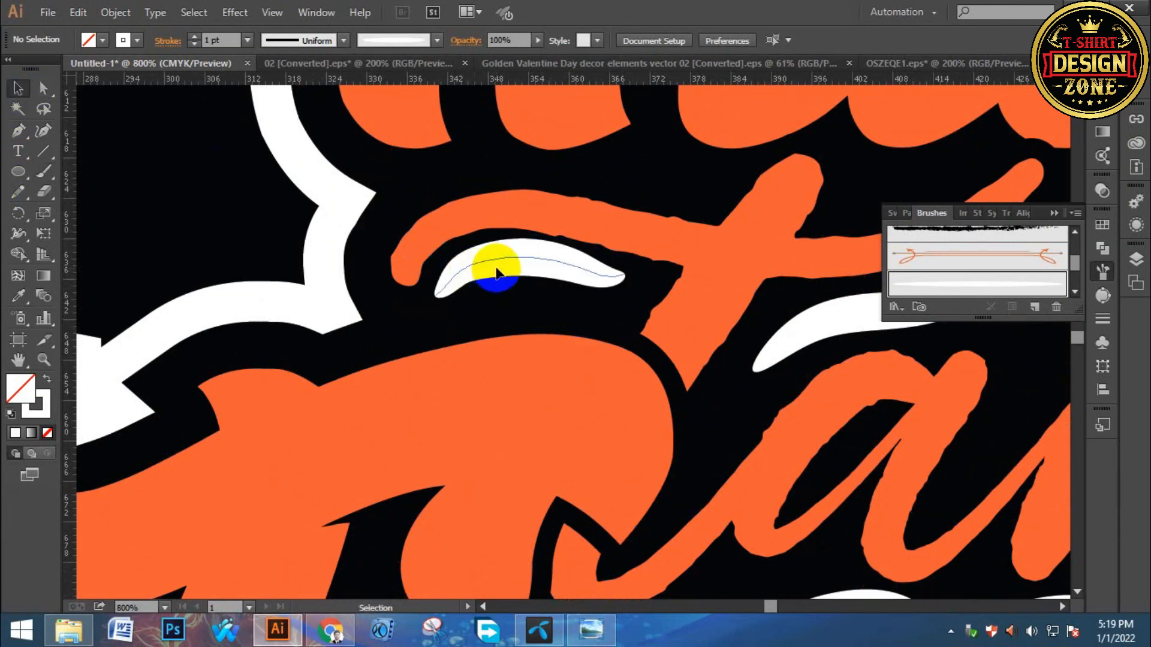
pyautogui.press('Delete')
# - Draw an arched white path with the Pen tool beneath the start of the "T" crossbar in "Take"
pyautogui.press('p')
pyautogui.click(439, 283)
pyautogui.moveTo(634, 277); pyautogui.dragTo(787, 337)
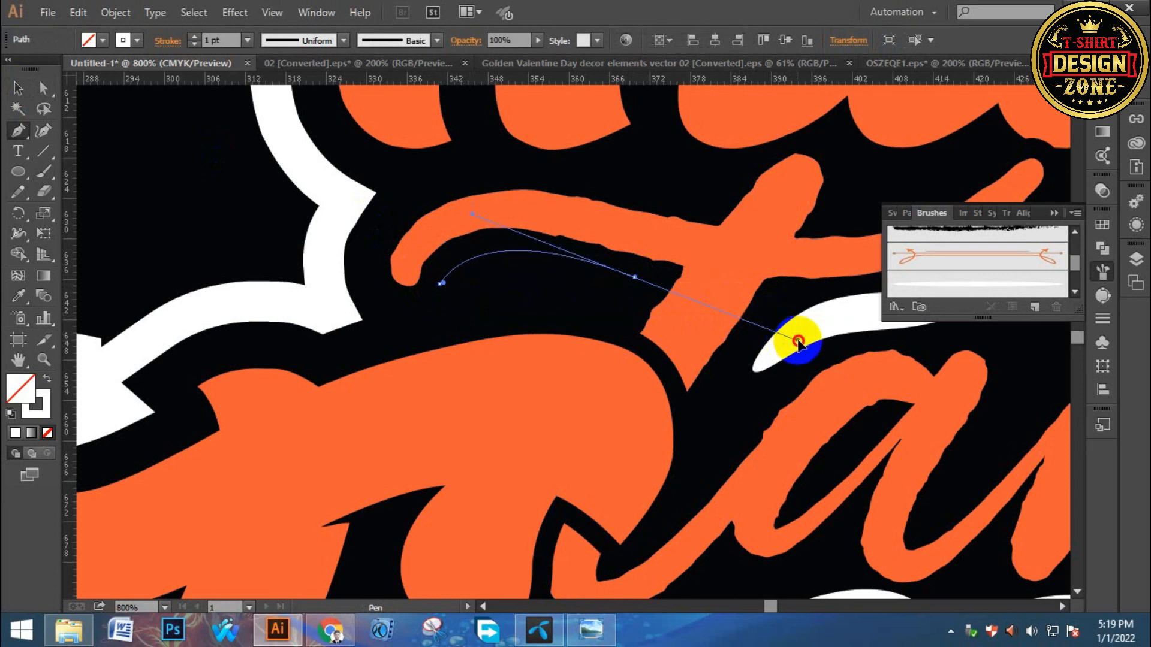
pyautogui.moveTo(797, 346); pyautogui.dragTo(799, 344)
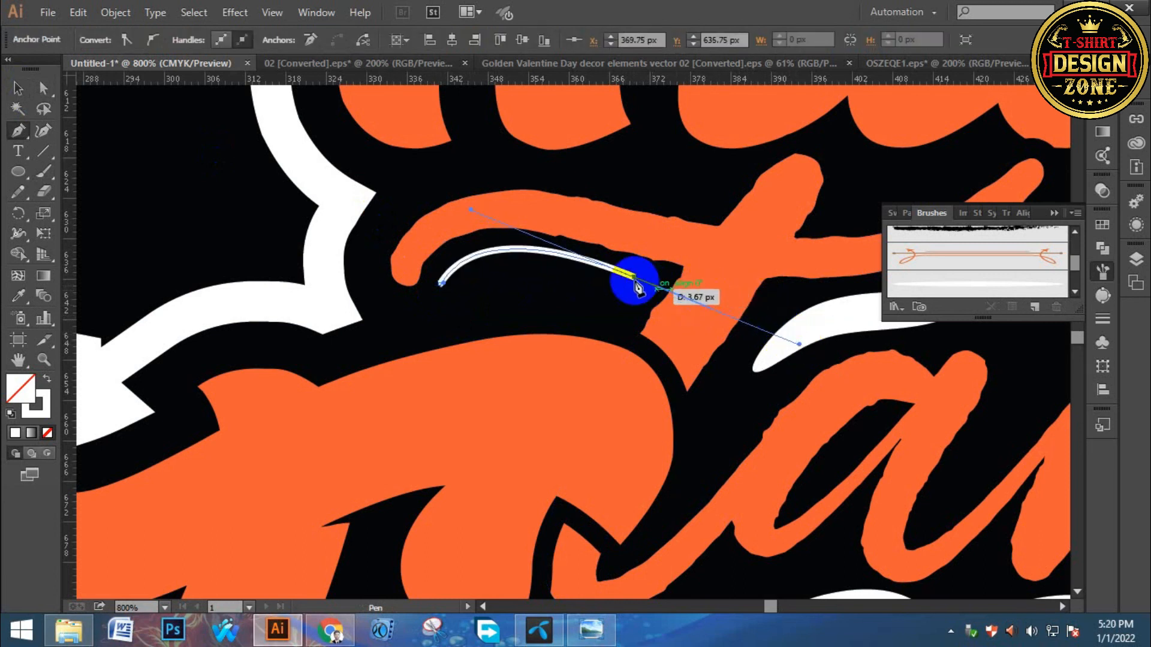
pyautogui.click(634, 277)
pyautogui.click(18, 88)
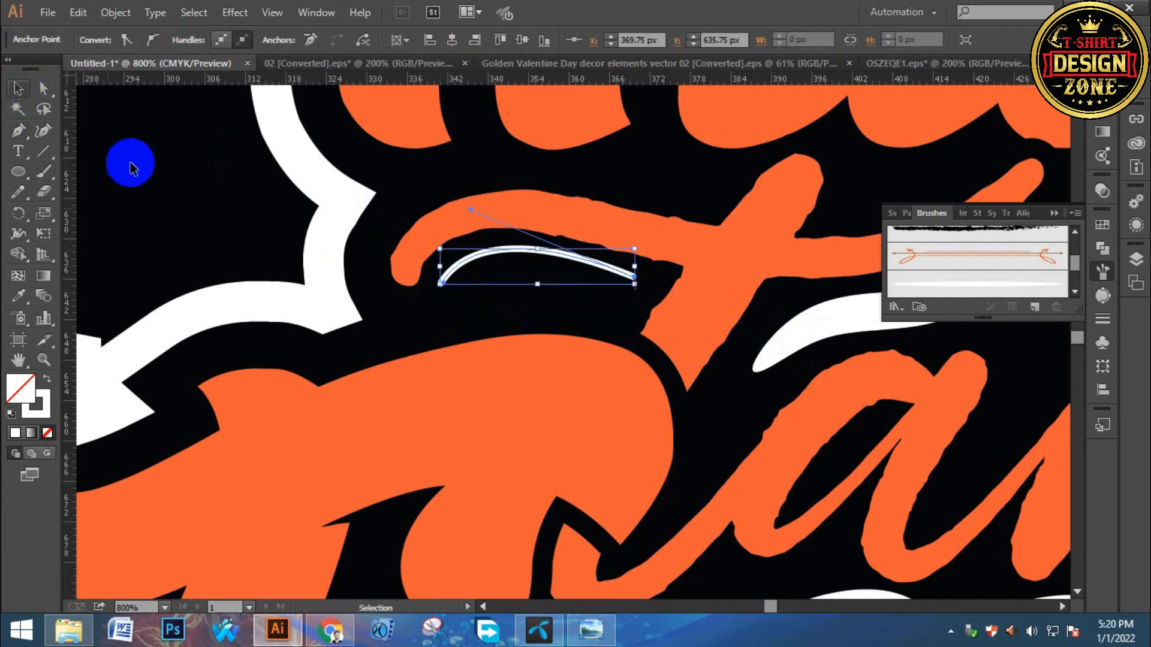
pyautogui.click(238, 192)
# - Give the arched path a width profile tapering at both ends and a 3 pt stroke, and nudge it slightly left and down
pyautogui.click(510, 252)
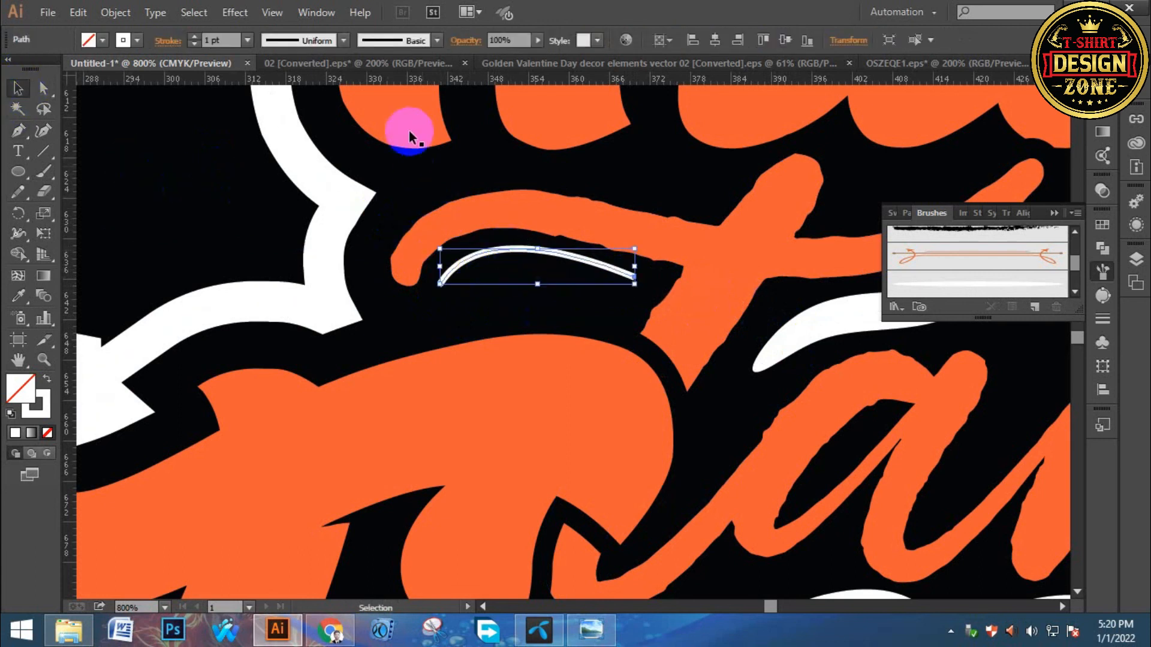
pyautogui.click(302, 41)
pyautogui.click(299, 94)
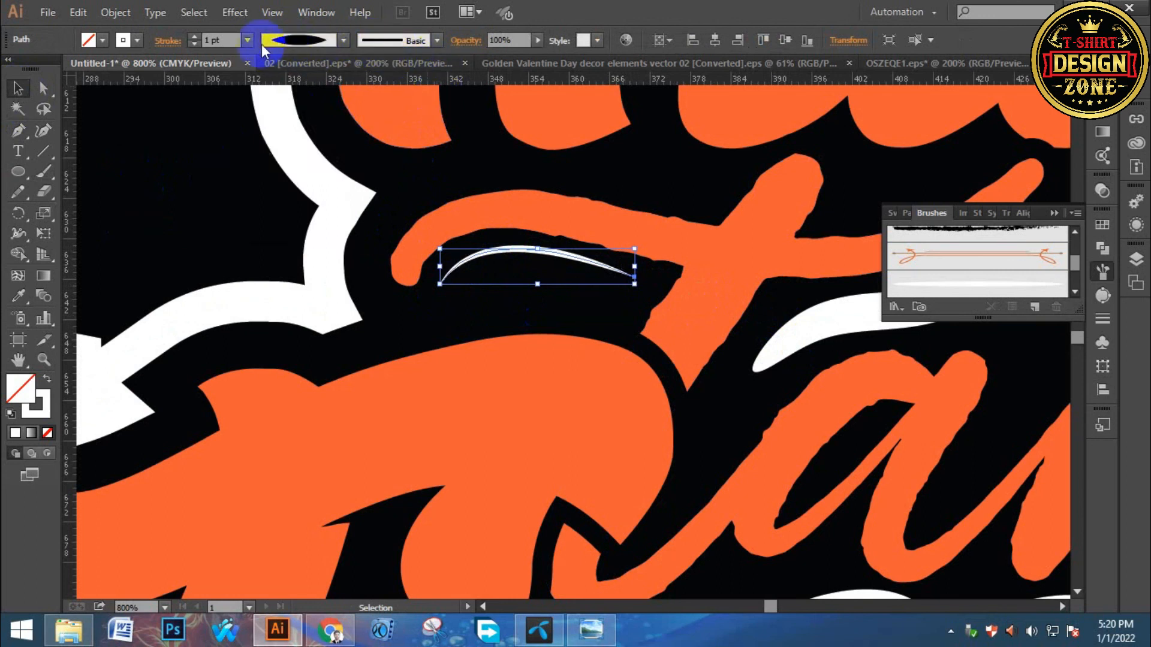
pyautogui.click(194, 38)
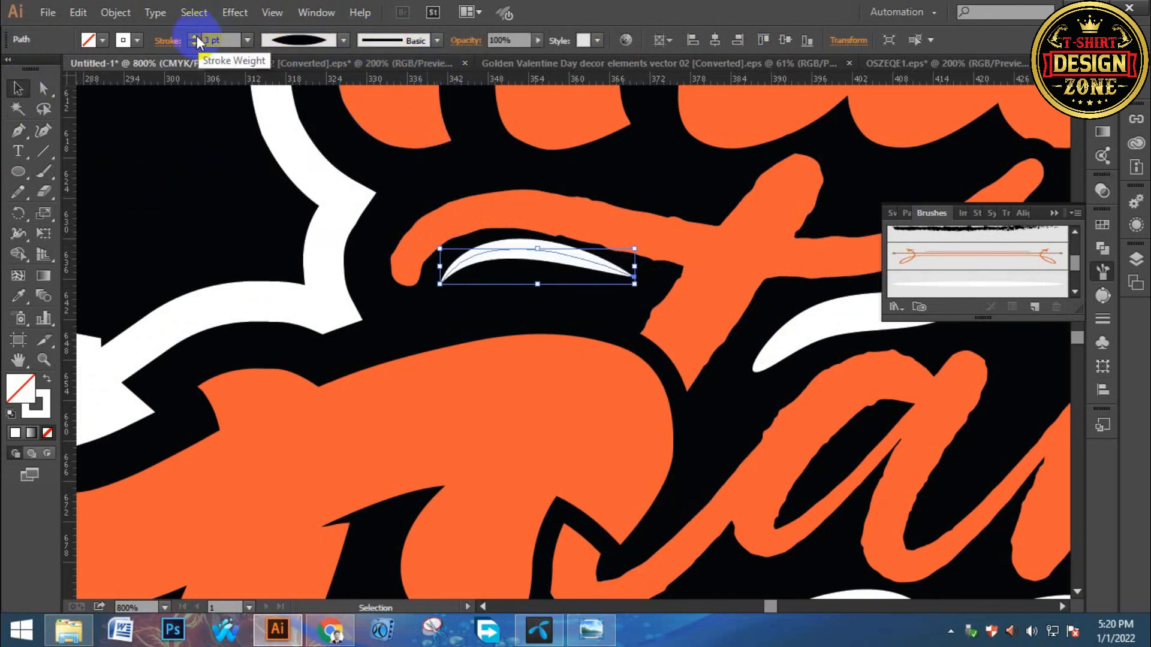
pyautogui.press('Left')
pyautogui.press('Left')
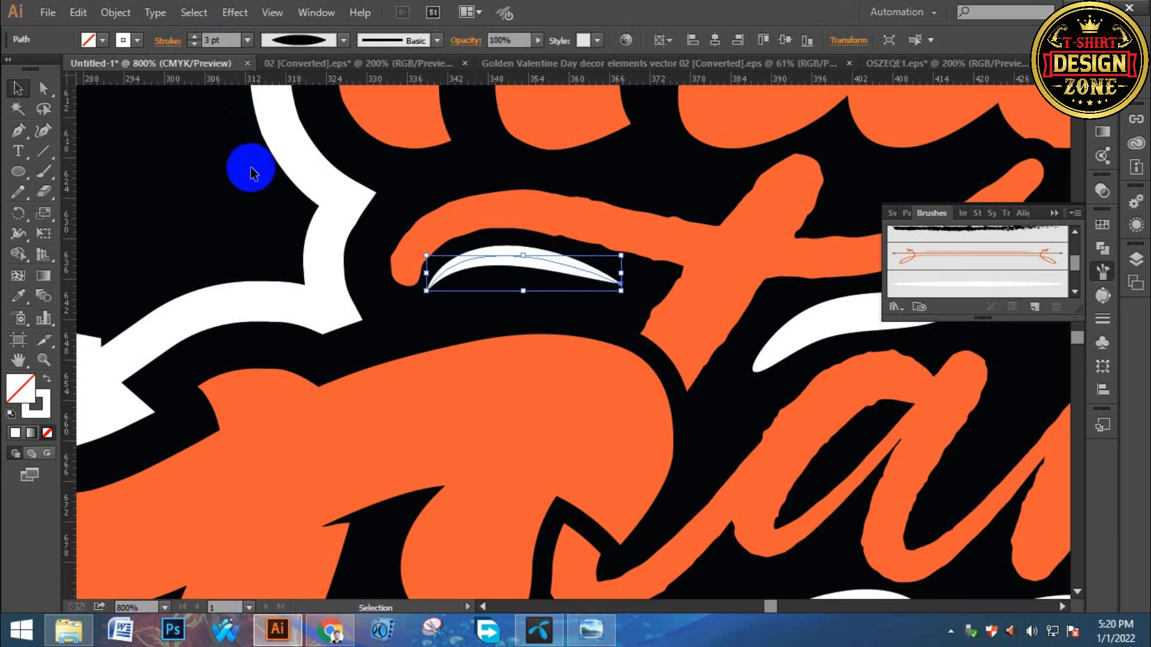
pyautogui.click(257, 167)
# - Paint two white tapered brush strokes in "Time": a short one between the "m" and "e", and one over the top of the "e"
pyautogui.hotkey('ctrl', '0')
pyautogui.press('z')
pyautogui.click(594, 395)
pyautogui.click(586, 356)
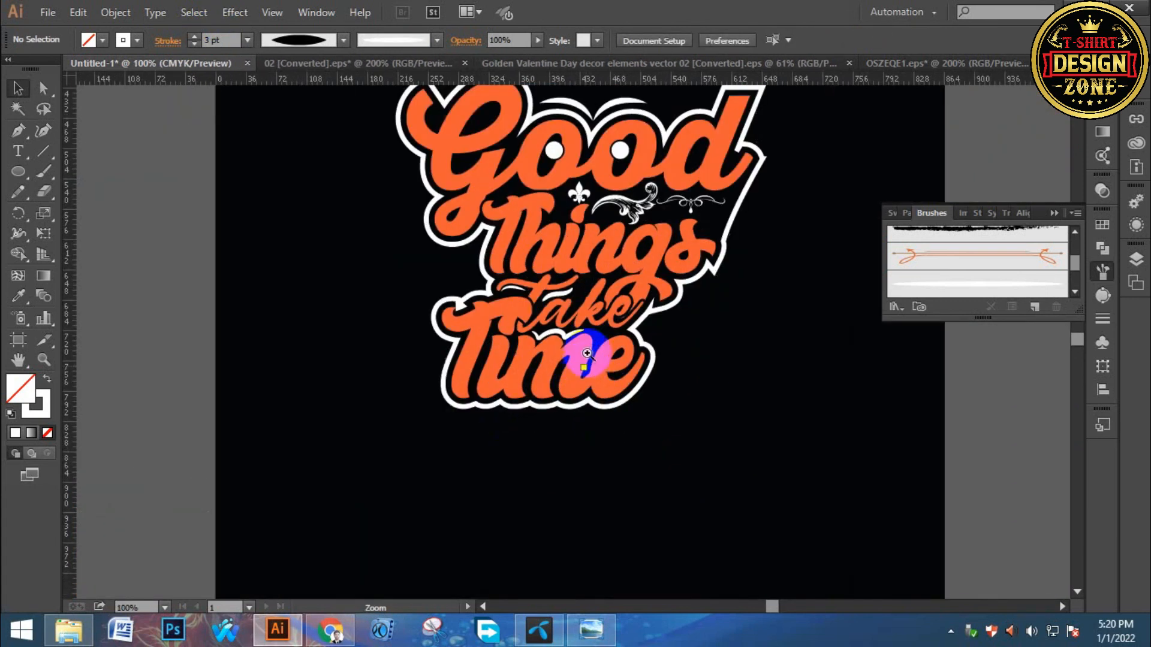
pyautogui.click(587, 351)
pyautogui.click(588, 340)
pyautogui.click(587, 337)
pyautogui.click(586, 334)
pyautogui.press('v')
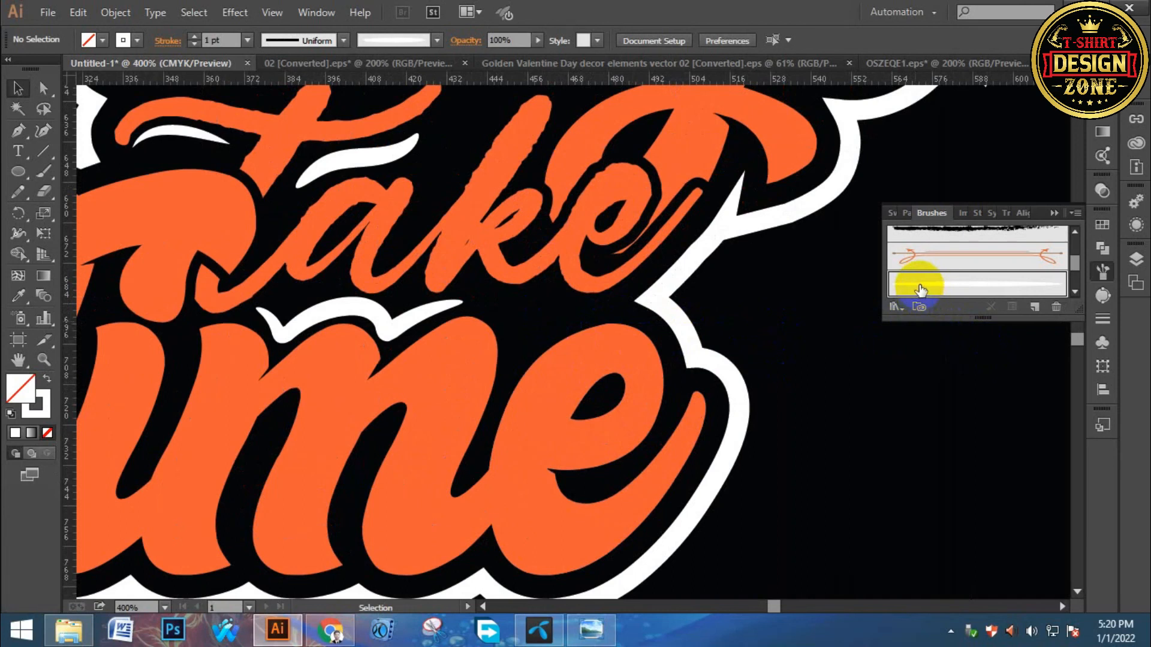
pyautogui.press('b')
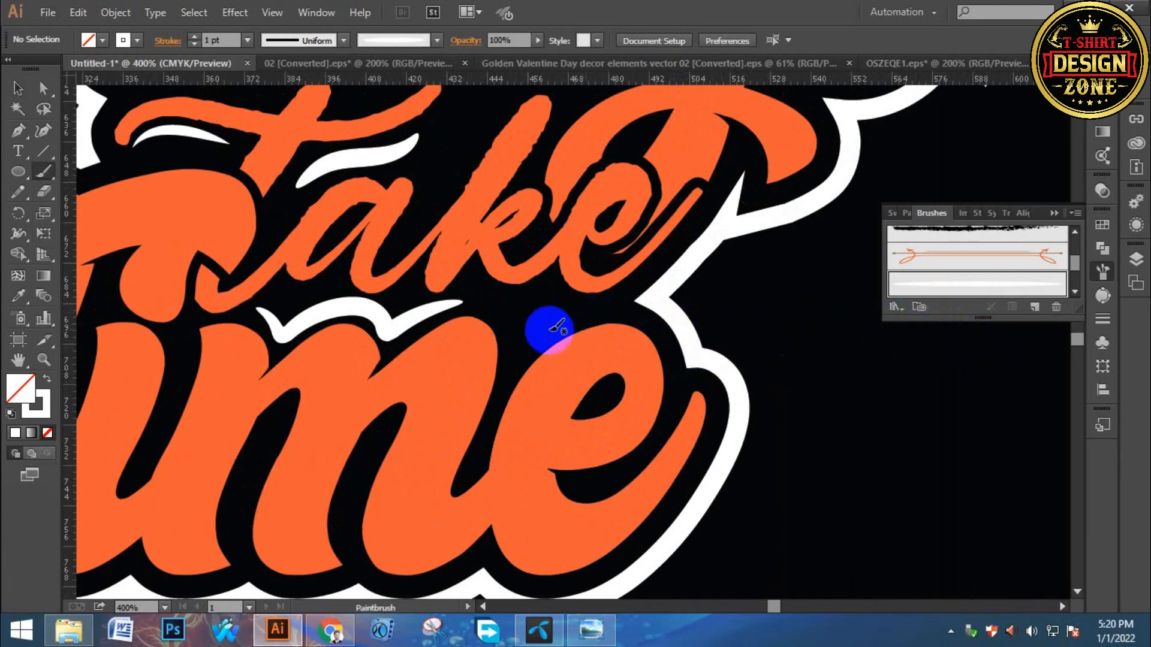
pyautogui.moveTo(512, 311); pyautogui.dragTo(514, 339)
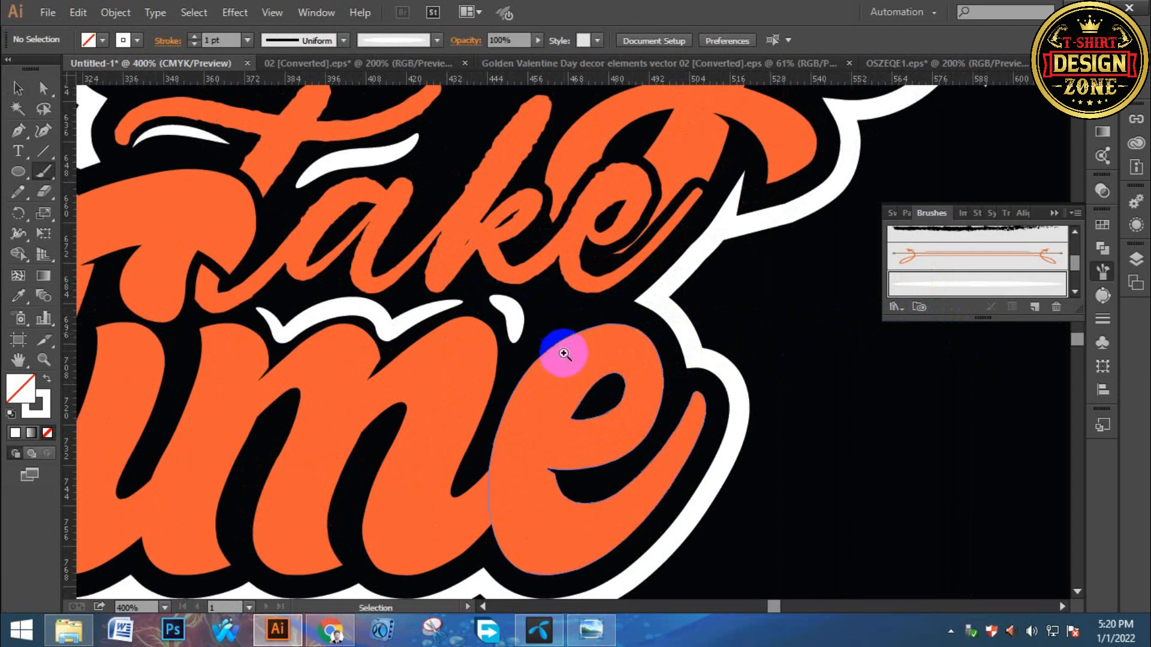
pyautogui.click(564, 355)
pyautogui.moveTo(531, 314)
pyautogui.mouseDown()
pyautogui.moveTo(574, 290)
pyautogui.moveTo(659, 277)
pyautogui.mouseUp()
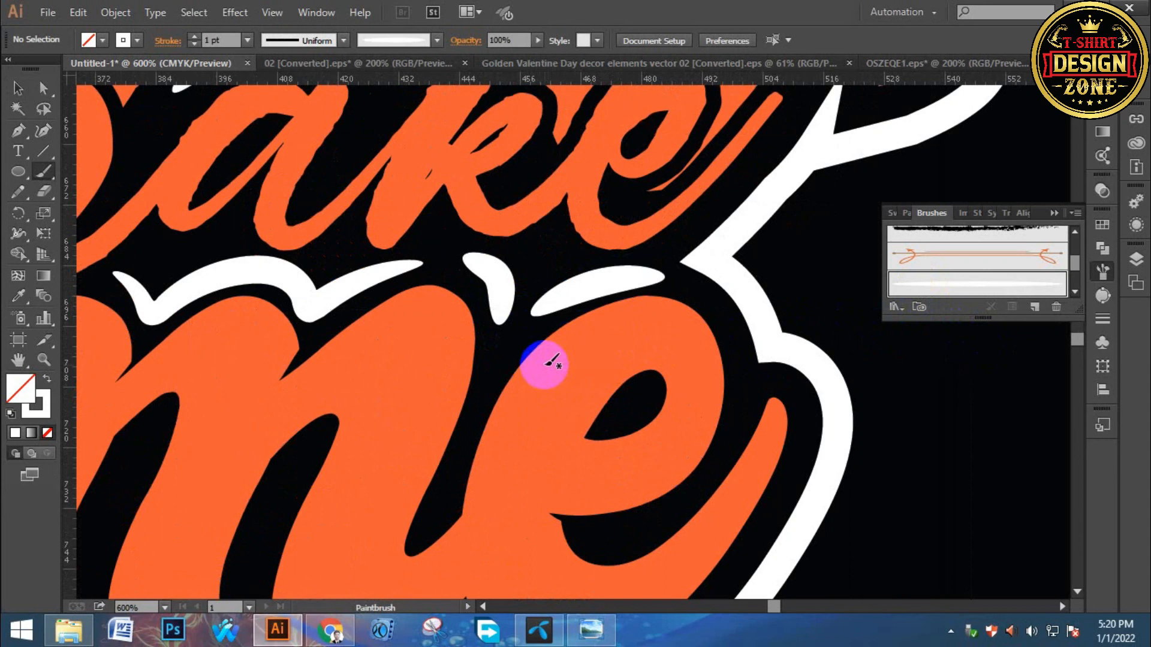
# - Paint a slanted white tapered stroke between the "a" and "k" in "Take"
pyautogui.hotkey('ctrl', '1')
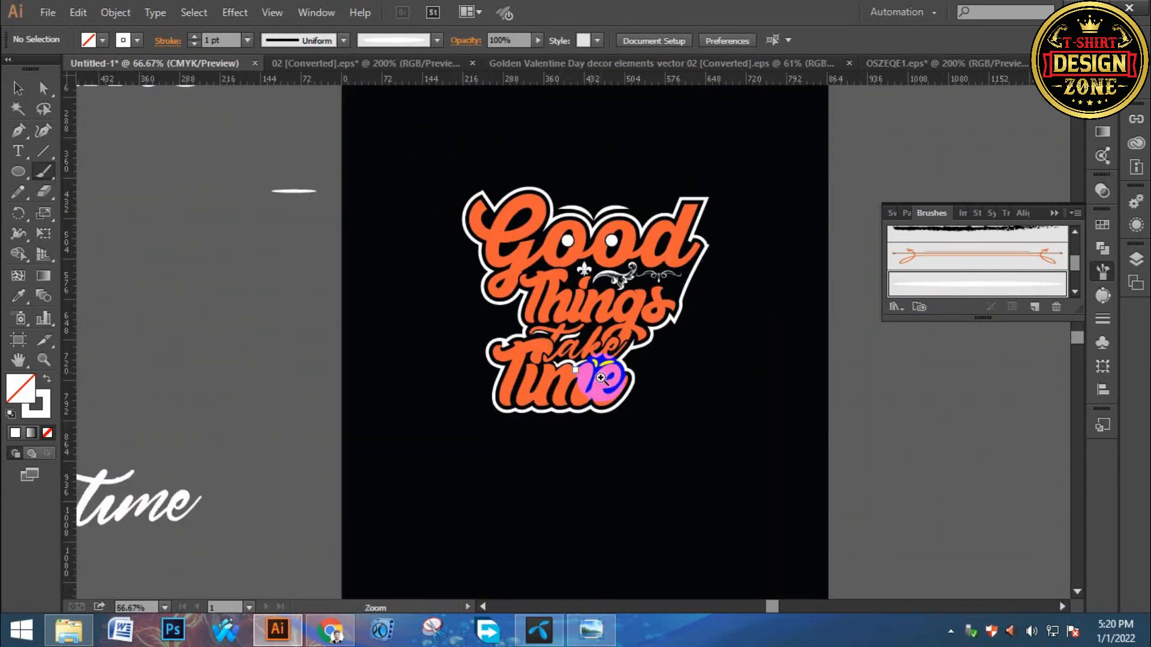
pyautogui.click(585, 354)
pyautogui.click(563, 330)
pyautogui.click(547, 319)
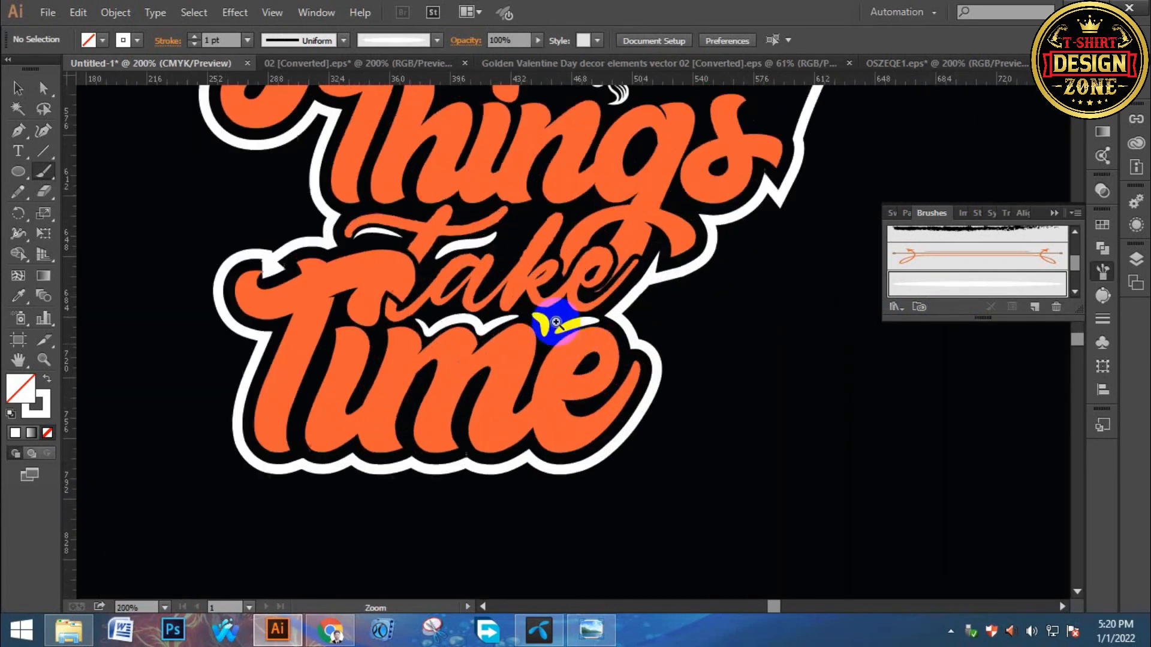
pyautogui.click(533, 283)
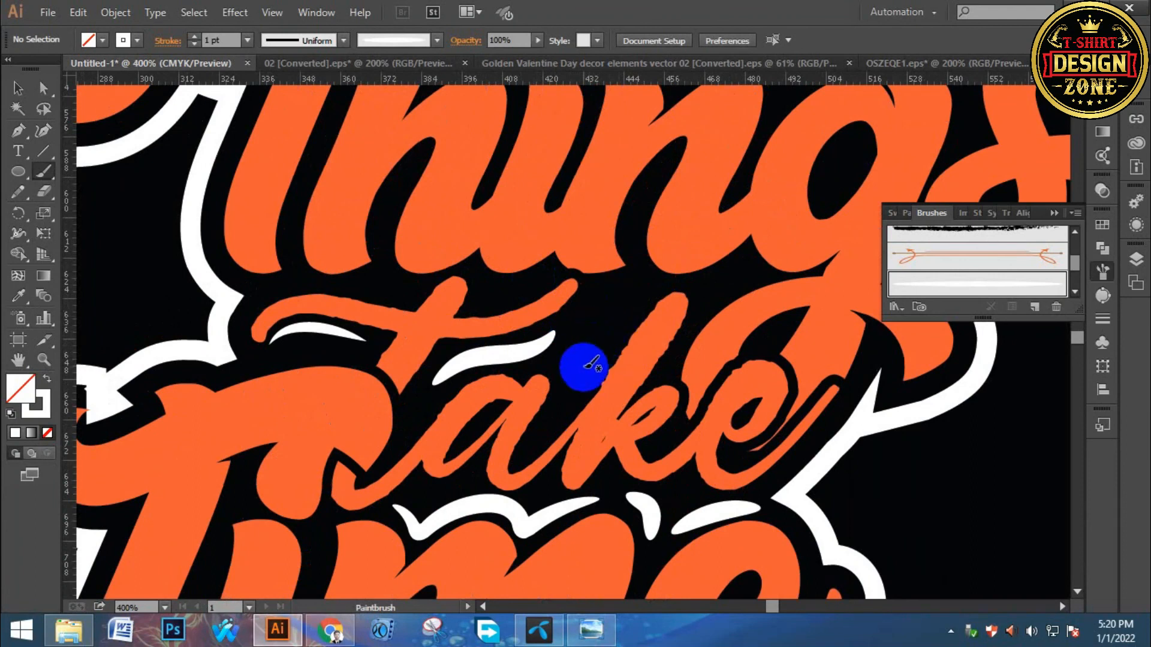
pyautogui.moveTo(591, 366); pyautogui.dragTo(636, 292)
# - Paint short white strokes above the "h" in "Things" and between the "G" of "Good" and the "T" of "Things"
pyautogui.press('space')
pyautogui.moveTo(683, 349)
pyautogui.mouseDown()
pyautogui.moveTo(664, 550)
pyautogui.moveTo(655, 368)
pyautogui.moveTo(646, 390)
pyautogui.mouseUp()
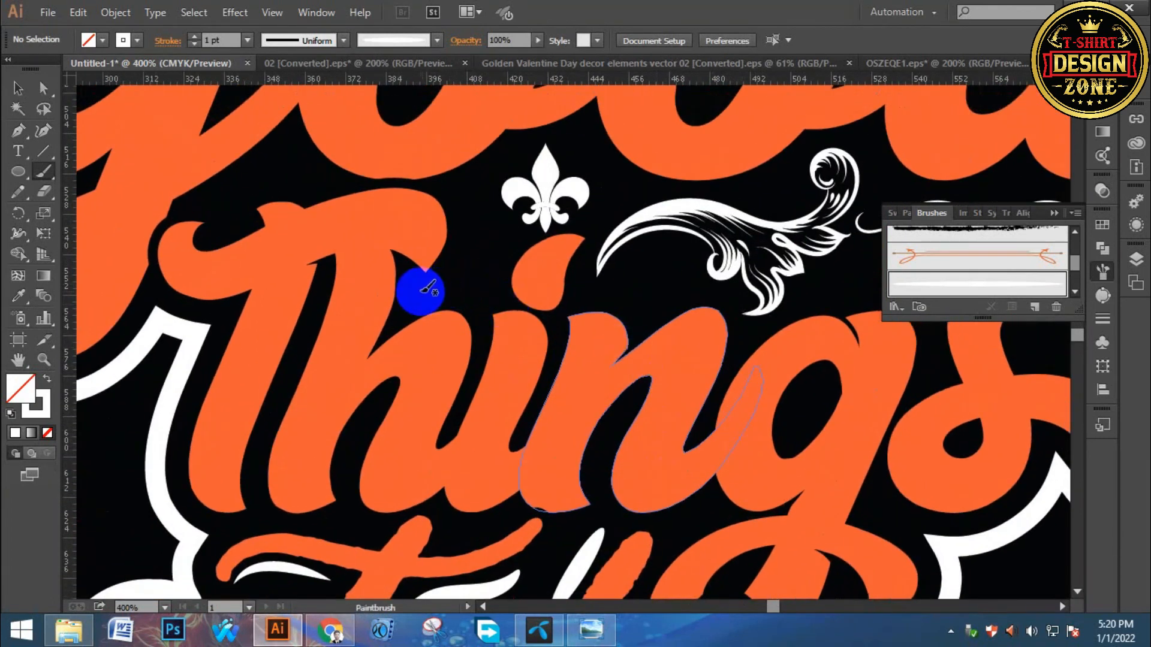
pyautogui.moveTo(415, 293)
pyautogui.mouseDown()
pyautogui.moveTo(456, 289)
pyautogui.moveTo(471, 306)
pyautogui.mouseUp()
pyautogui.press('space')
pyautogui.moveTo(343, 262); pyautogui.dragTo(388, 328)
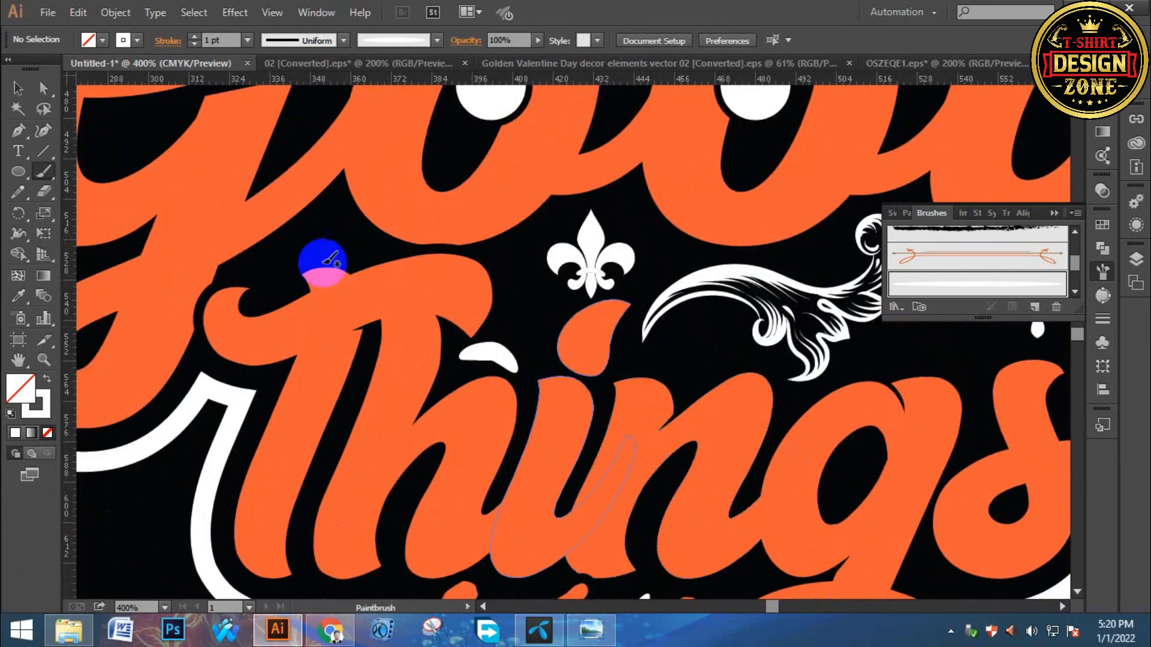
pyautogui.moveTo(256, 265); pyautogui.dragTo(330, 212)
# - Paint a short slanted white stroke in the gap between the "G" and the first "o" of "Good"
pyautogui.press('space')
pyautogui.moveTo(404, 285); pyautogui.dragTo(576, 447)
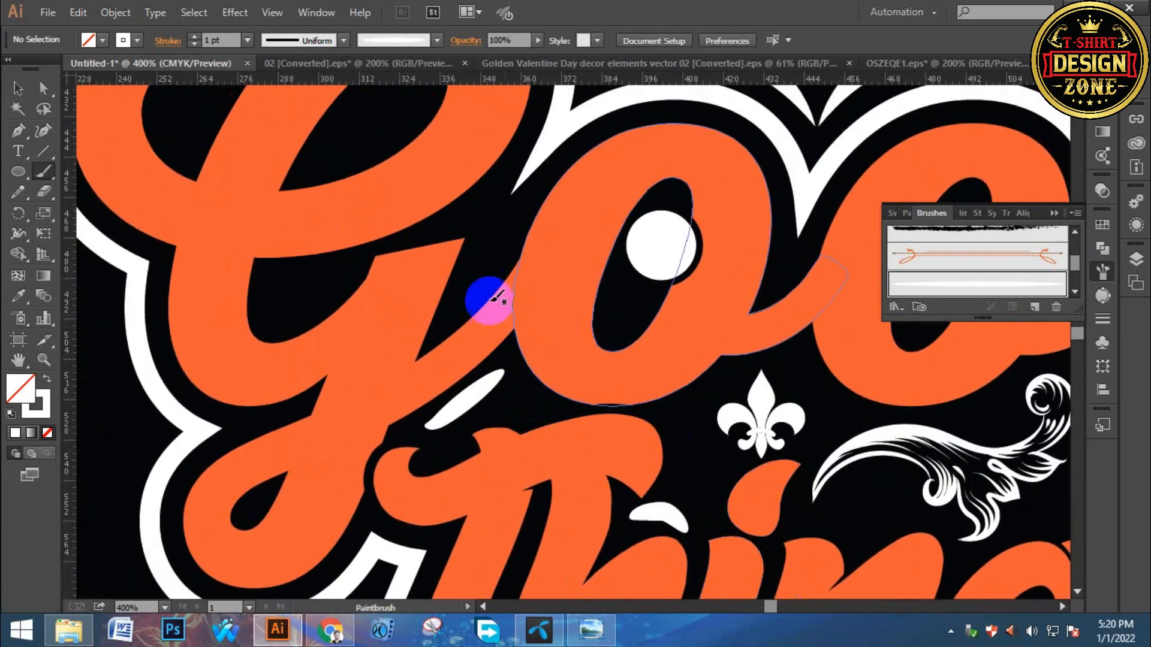
pyautogui.moveTo(469, 281); pyautogui.dragTo(511, 222)
# - Paint an arched white tapered stroke over the top of the "g" in "Things"
pyautogui.press('space')
pyautogui.moveTo(822, 335); pyautogui.dragTo(552, 337)
pyautogui.moveTo(790, 443)
pyautogui.mouseDown()
pyautogui.moveTo(504, 289)
pyautogui.moveTo(467, 329)
pyautogui.mouseUp()
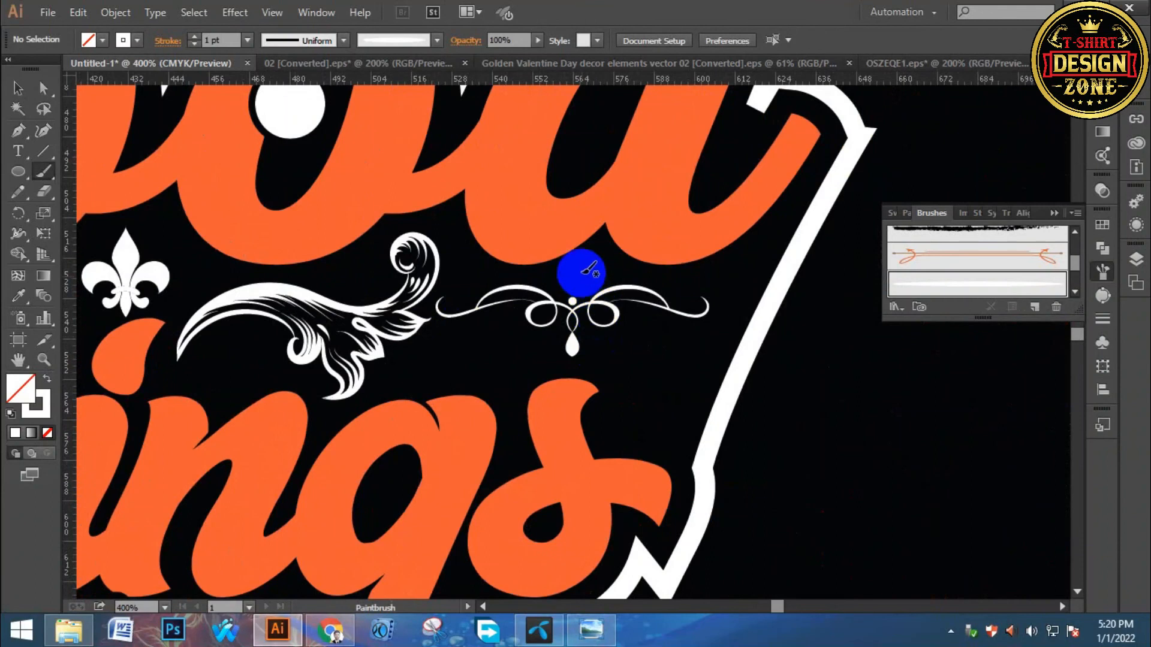
pyautogui.moveTo(533, 414); pyautogui.dragTo(562, 376)
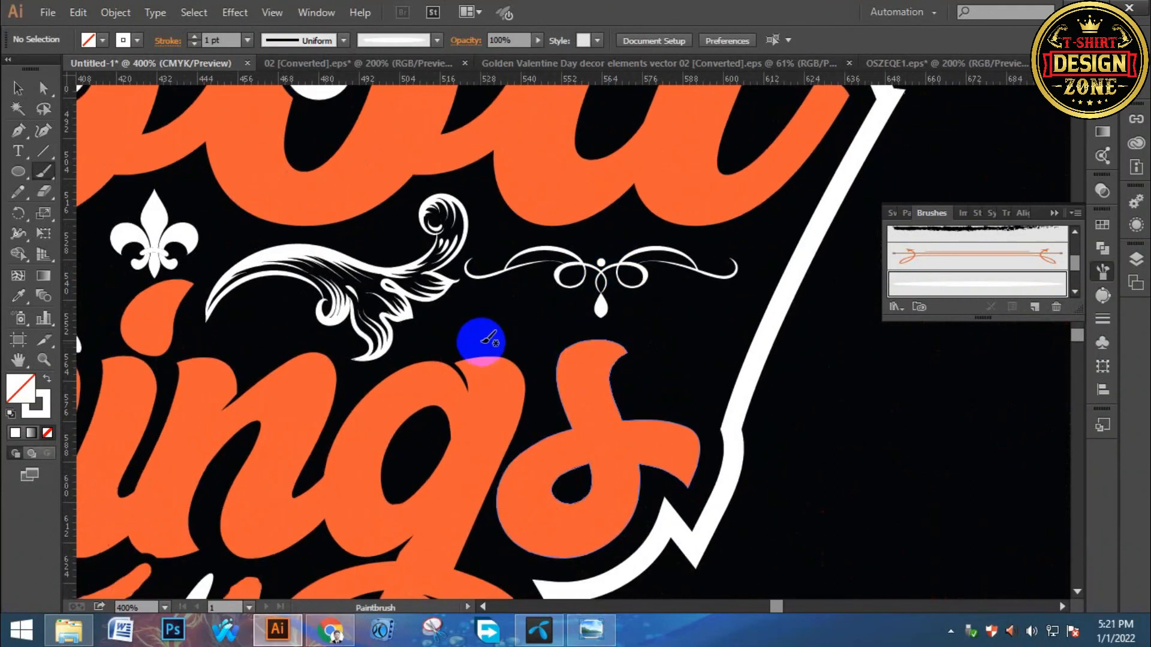
pyautogui.moveTo(453, 345); pyautogui.dragTo(493, 333)
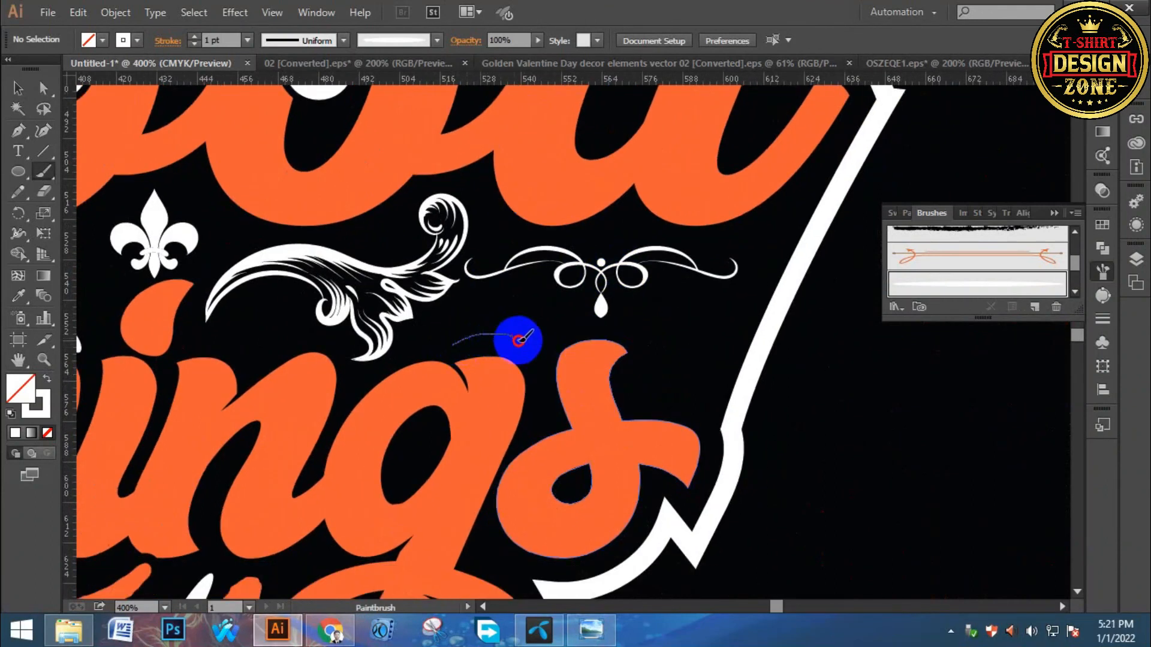
pyautogui.moveTo(550, 364); pyautogui.dragTo(551, 364)
# - Paint a sharply bent white stroke above the tail of the "s" in "Things" and a short slanted stroke beside it
pyautogui.moveTo(619, 400); pyautogui.dragTo(587, 332)
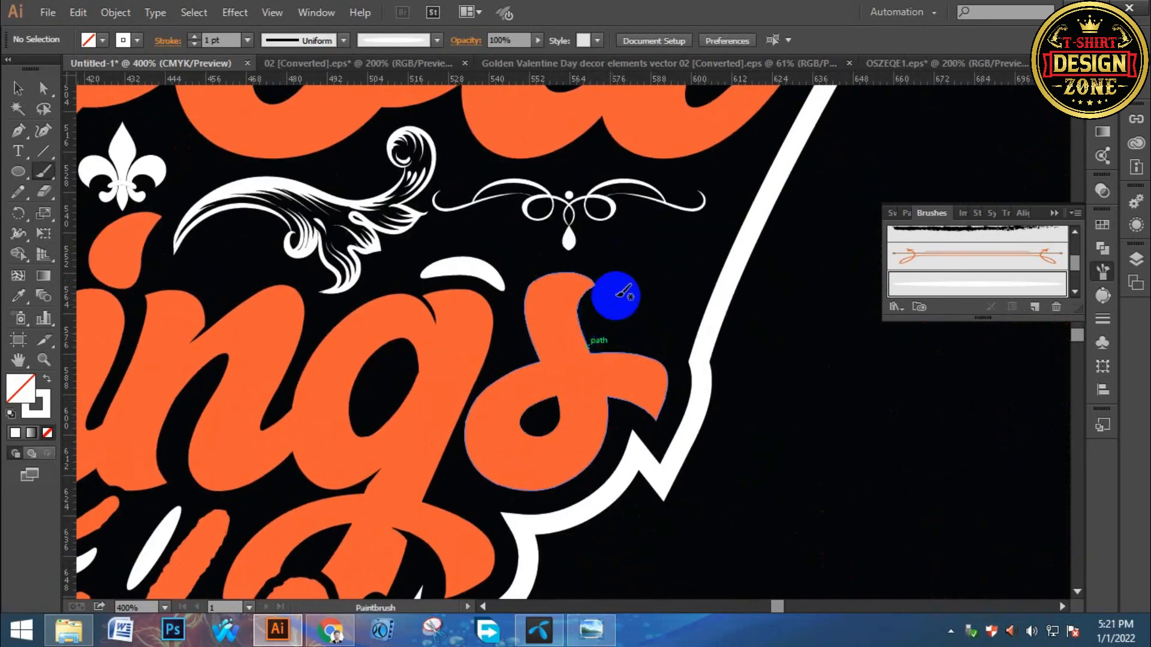
pyautogui.moveTo(619, 279)
pyautogui.mouseDown()
pyautogui.moveTo(606, 325)
pyautogui.moveTo(646, 327)
pyautogui.moveTo(670, 345)
pyautogui.mouseUp()
pyautogui.hotkey('ctrl', 'z')
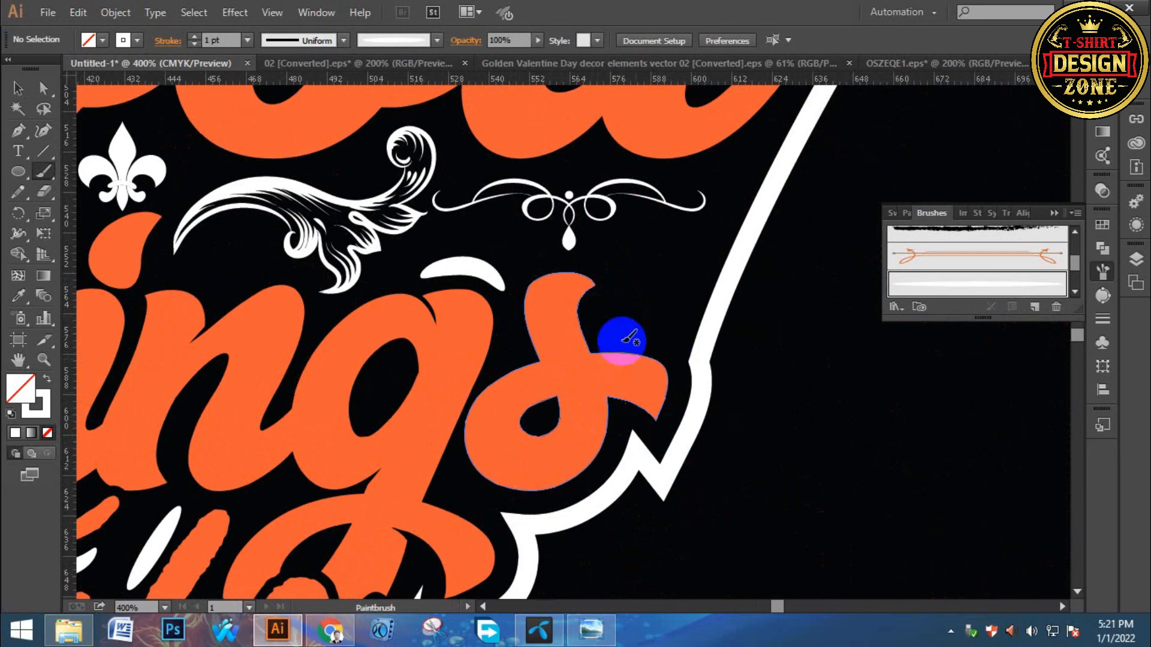
pyautogui.moveTo(626, 279)
pyautogui.mouseDown()
pyautogui.moveTo(616, 322)
pyautogui.moveTo(655, 330)
pyautogui.moveTo(668, 348)
pyautogui.mouseUp()
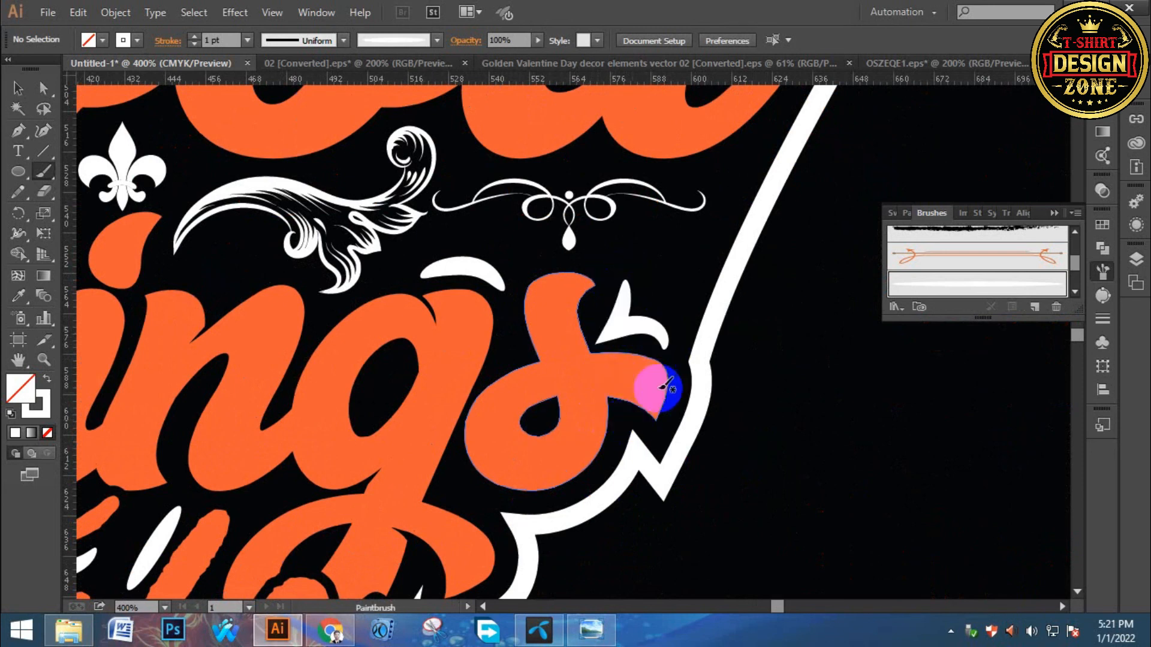
pyautogui.moveTo(652, 302); pyautogui.dragTo(681, 270)
# - Examine the white accent strokes across the lettering at close range and in the full artboard view
pyautogui.moveTo(542, 524)
pyautogui.mouseDown()
pyautogui.moveTo(614, 383)
pyautogui.moveTo(628, 388)
pyautogui.mouseUp()
pyautogui.moveTo(534, 397); pyautogui.dragTo(707, 398)
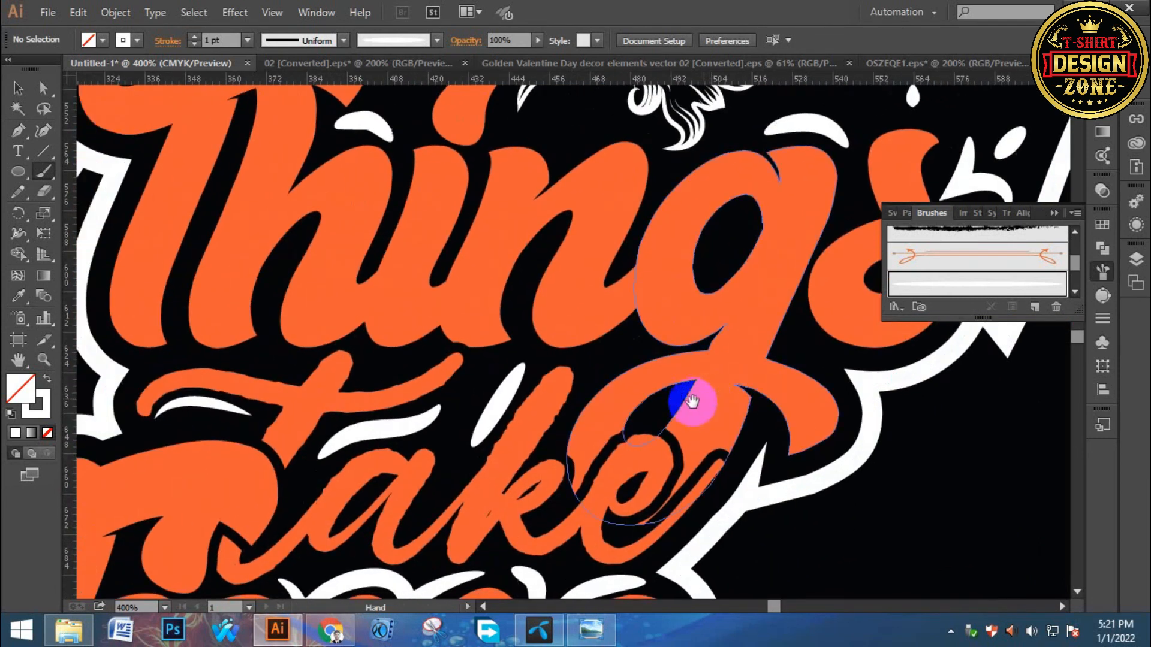
pyautogui.moveTo(506, 368); pyautogui.dragTo(759, 462)
pyautogui.moveTo(410, 333); pyautogui.dragTo(441, 493)
pyautogui.moveTo(621, 415); pyautogui.dragTo(478, 411)
pyautogui.moveTo(549, 551); pyautogui.dragTo(486, 240)
pyautogui.moveTo(396, 530); pyautogui.dragTo(549, 231)
pyautogui.moveTo(461, 452); pyautogui.dragTo(587, 277)
pyautogui.hotkey('ctrl', '0')
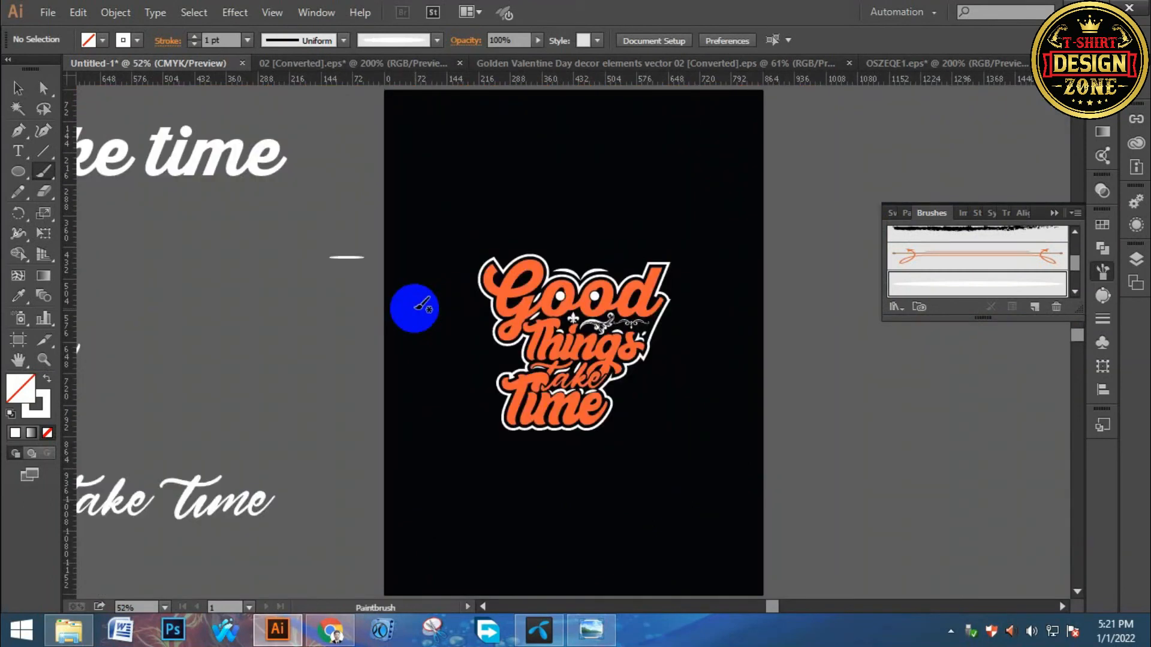
pyautogui.click(18, 89)
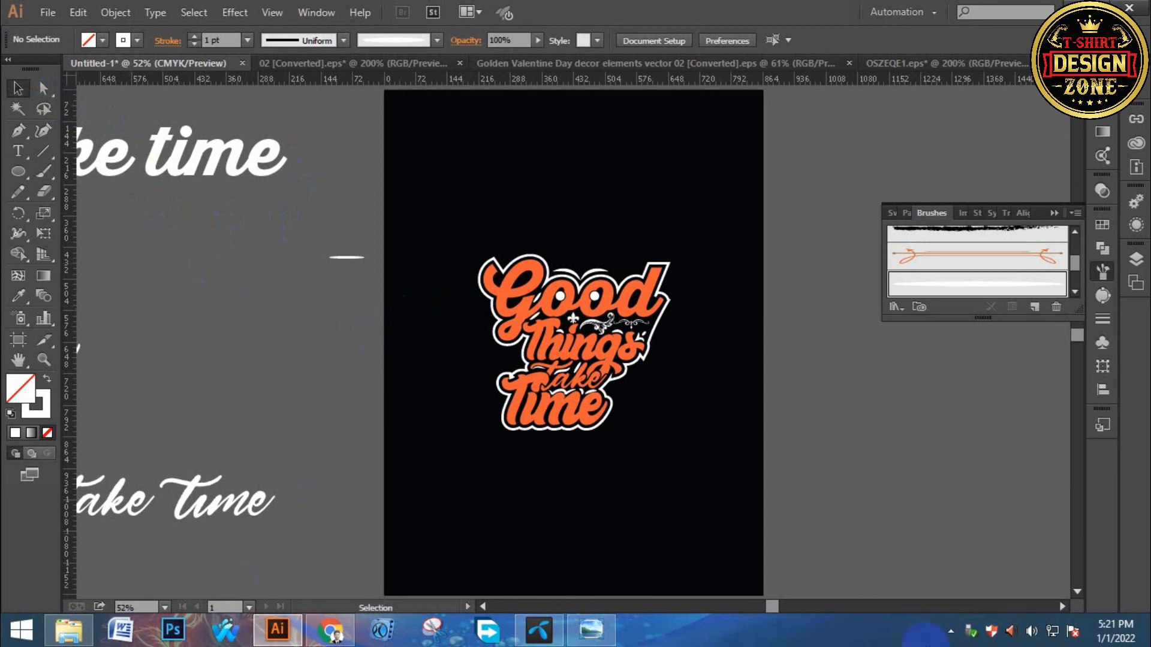
pyautogui.click(958, 633)
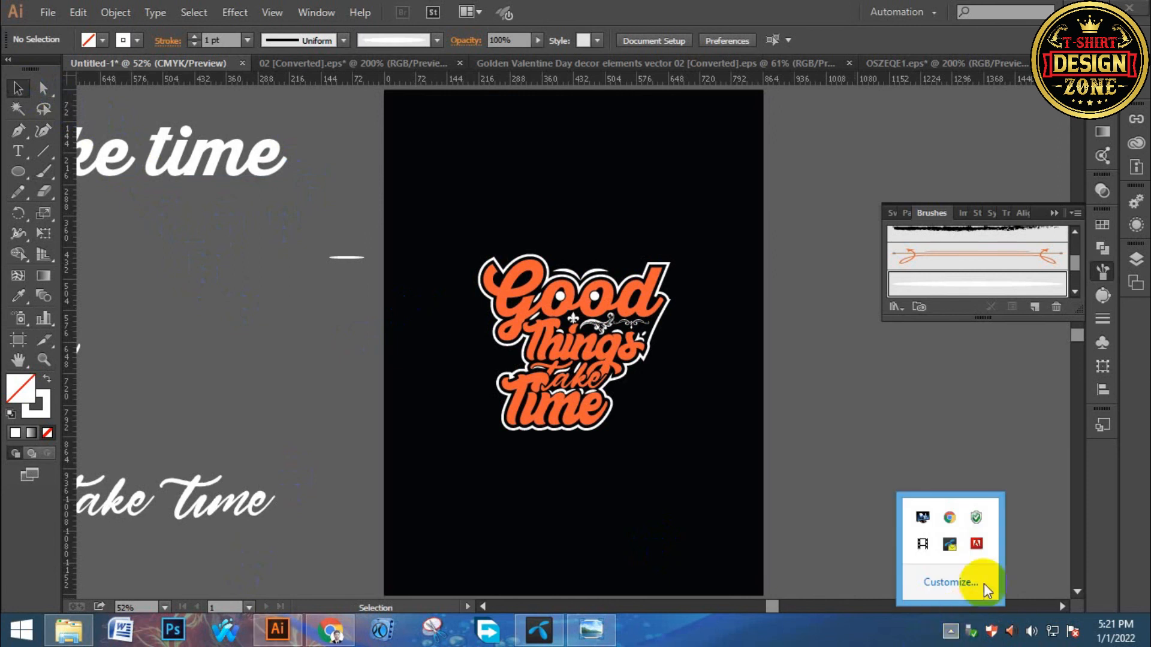